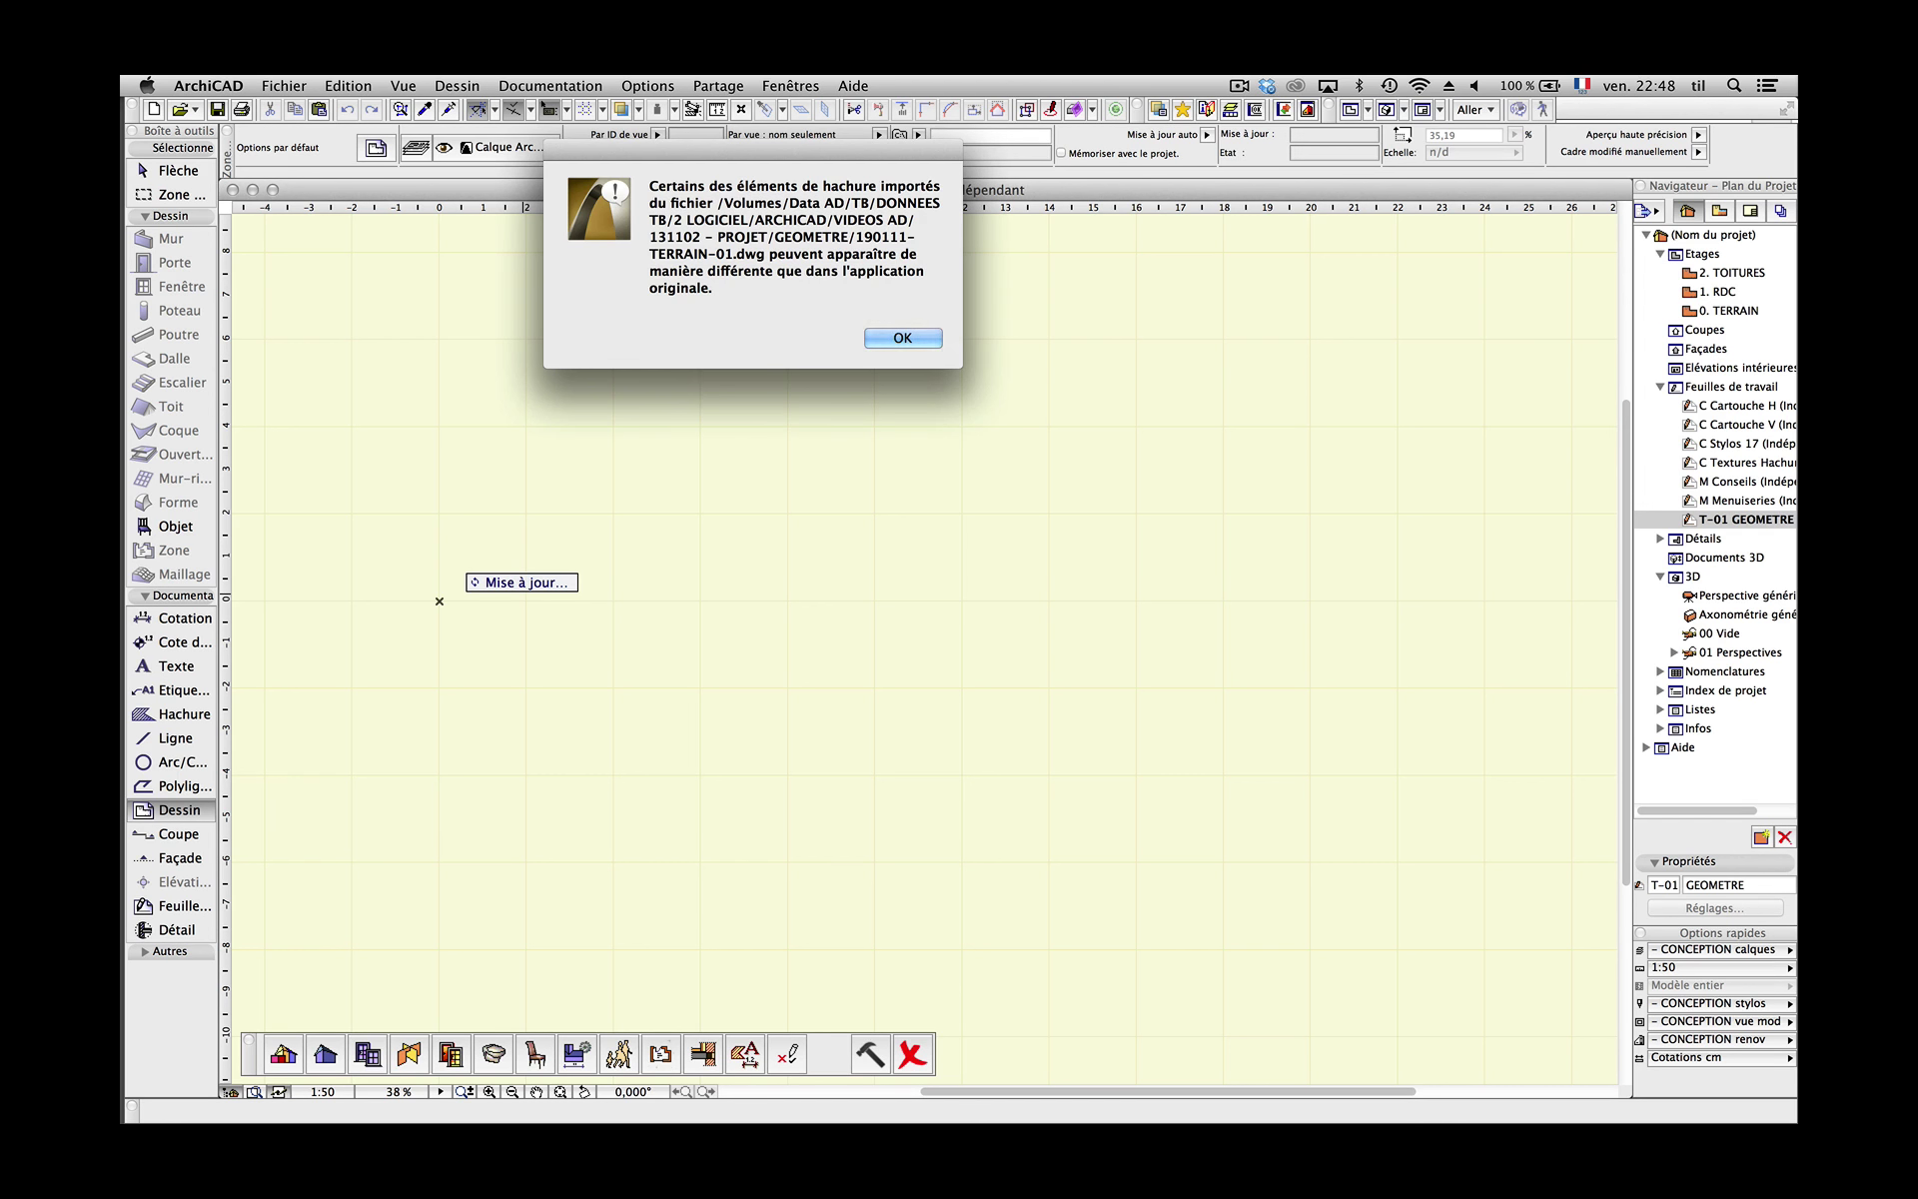
Acknowledge the hatch import notice for 190111-TERRAIN-01.dwg and fit the whole placed drawing in the worksheet window
{"action": "key", "text": "Return"}
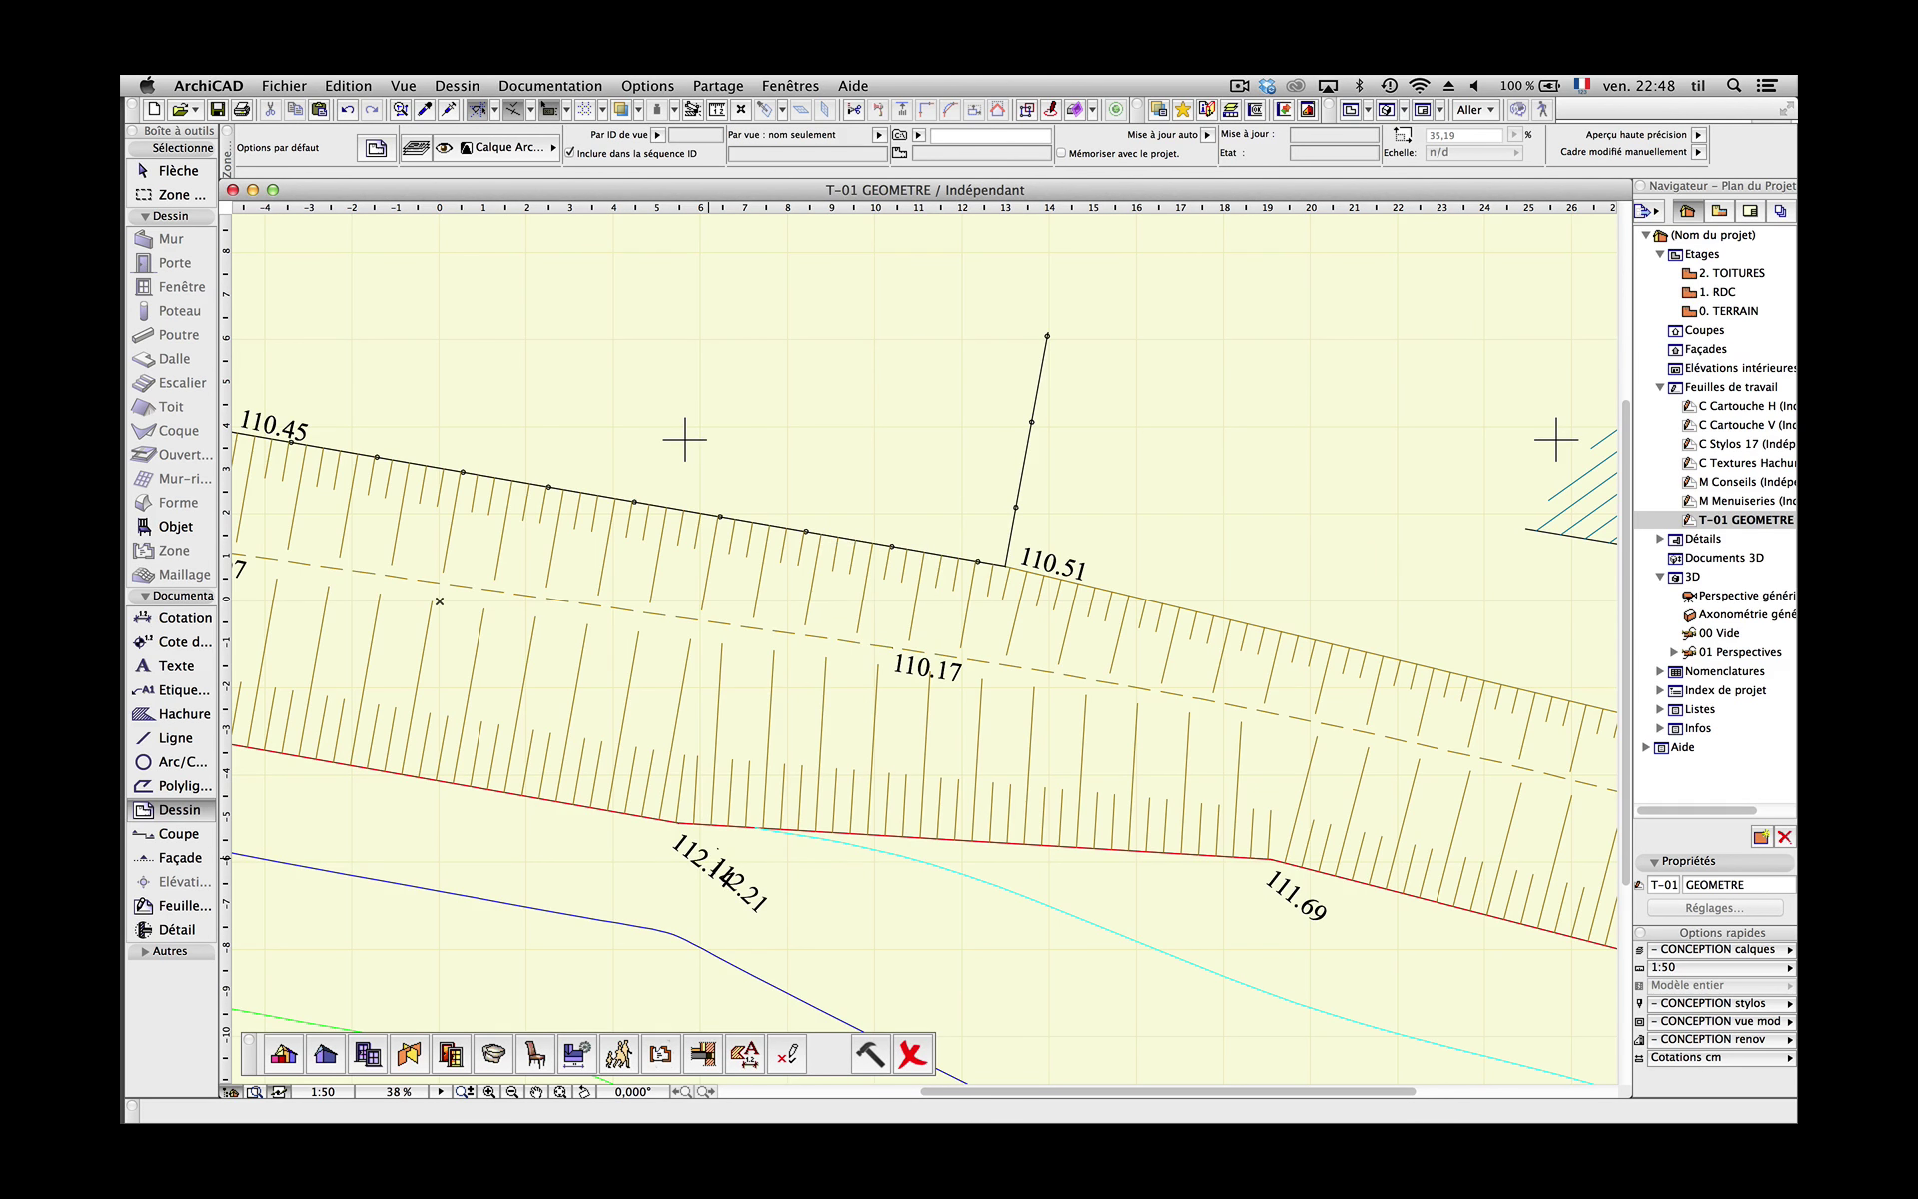
{"action": "left_click", "coordinate": [561, 1091]}
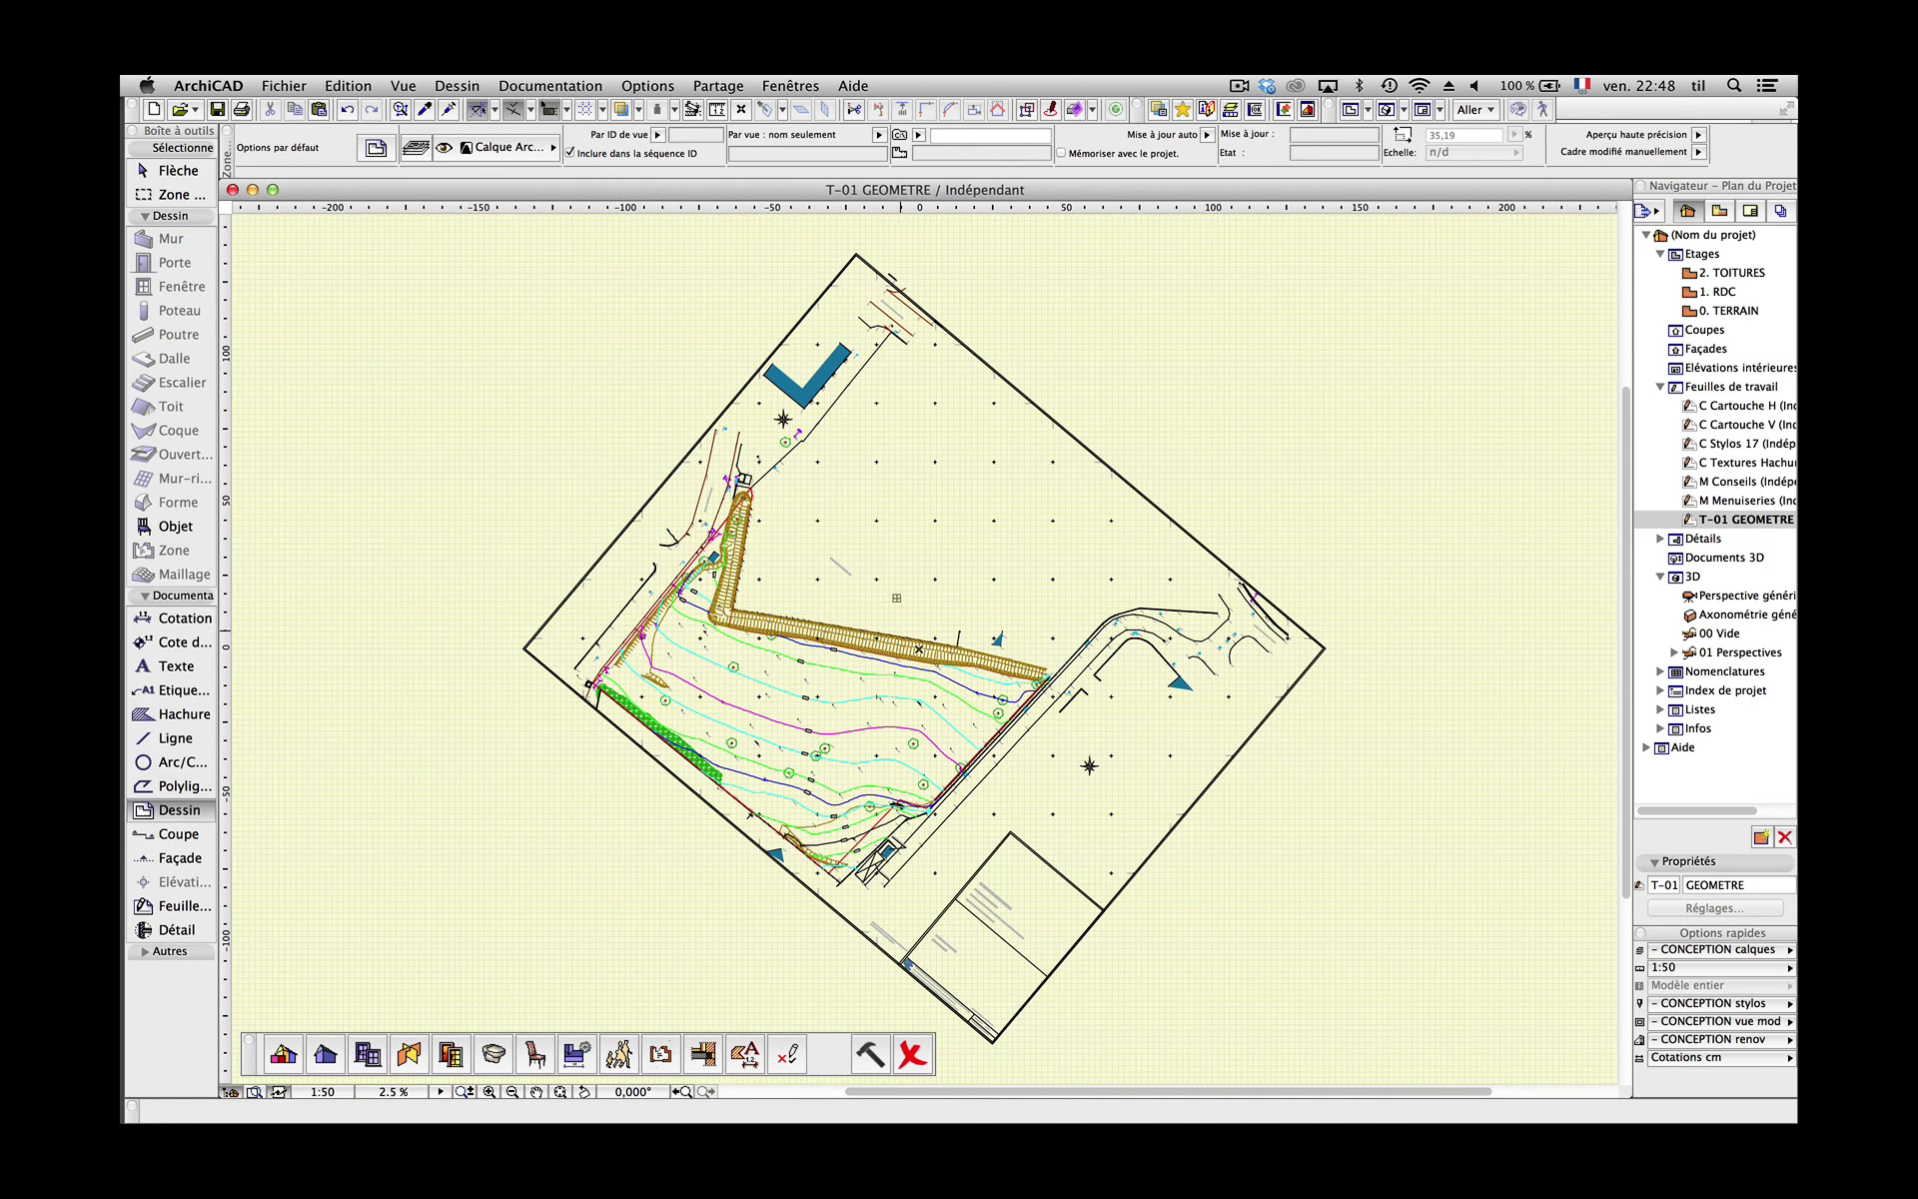
Check the drawing's scale by measuring horizontally and vertically between neighbouring survey grid crosses near the 3128960 mark
{"action": "scroll", "coordinate": [1000, 410], "scroll_direction": "up", "scroll_amount": 10}
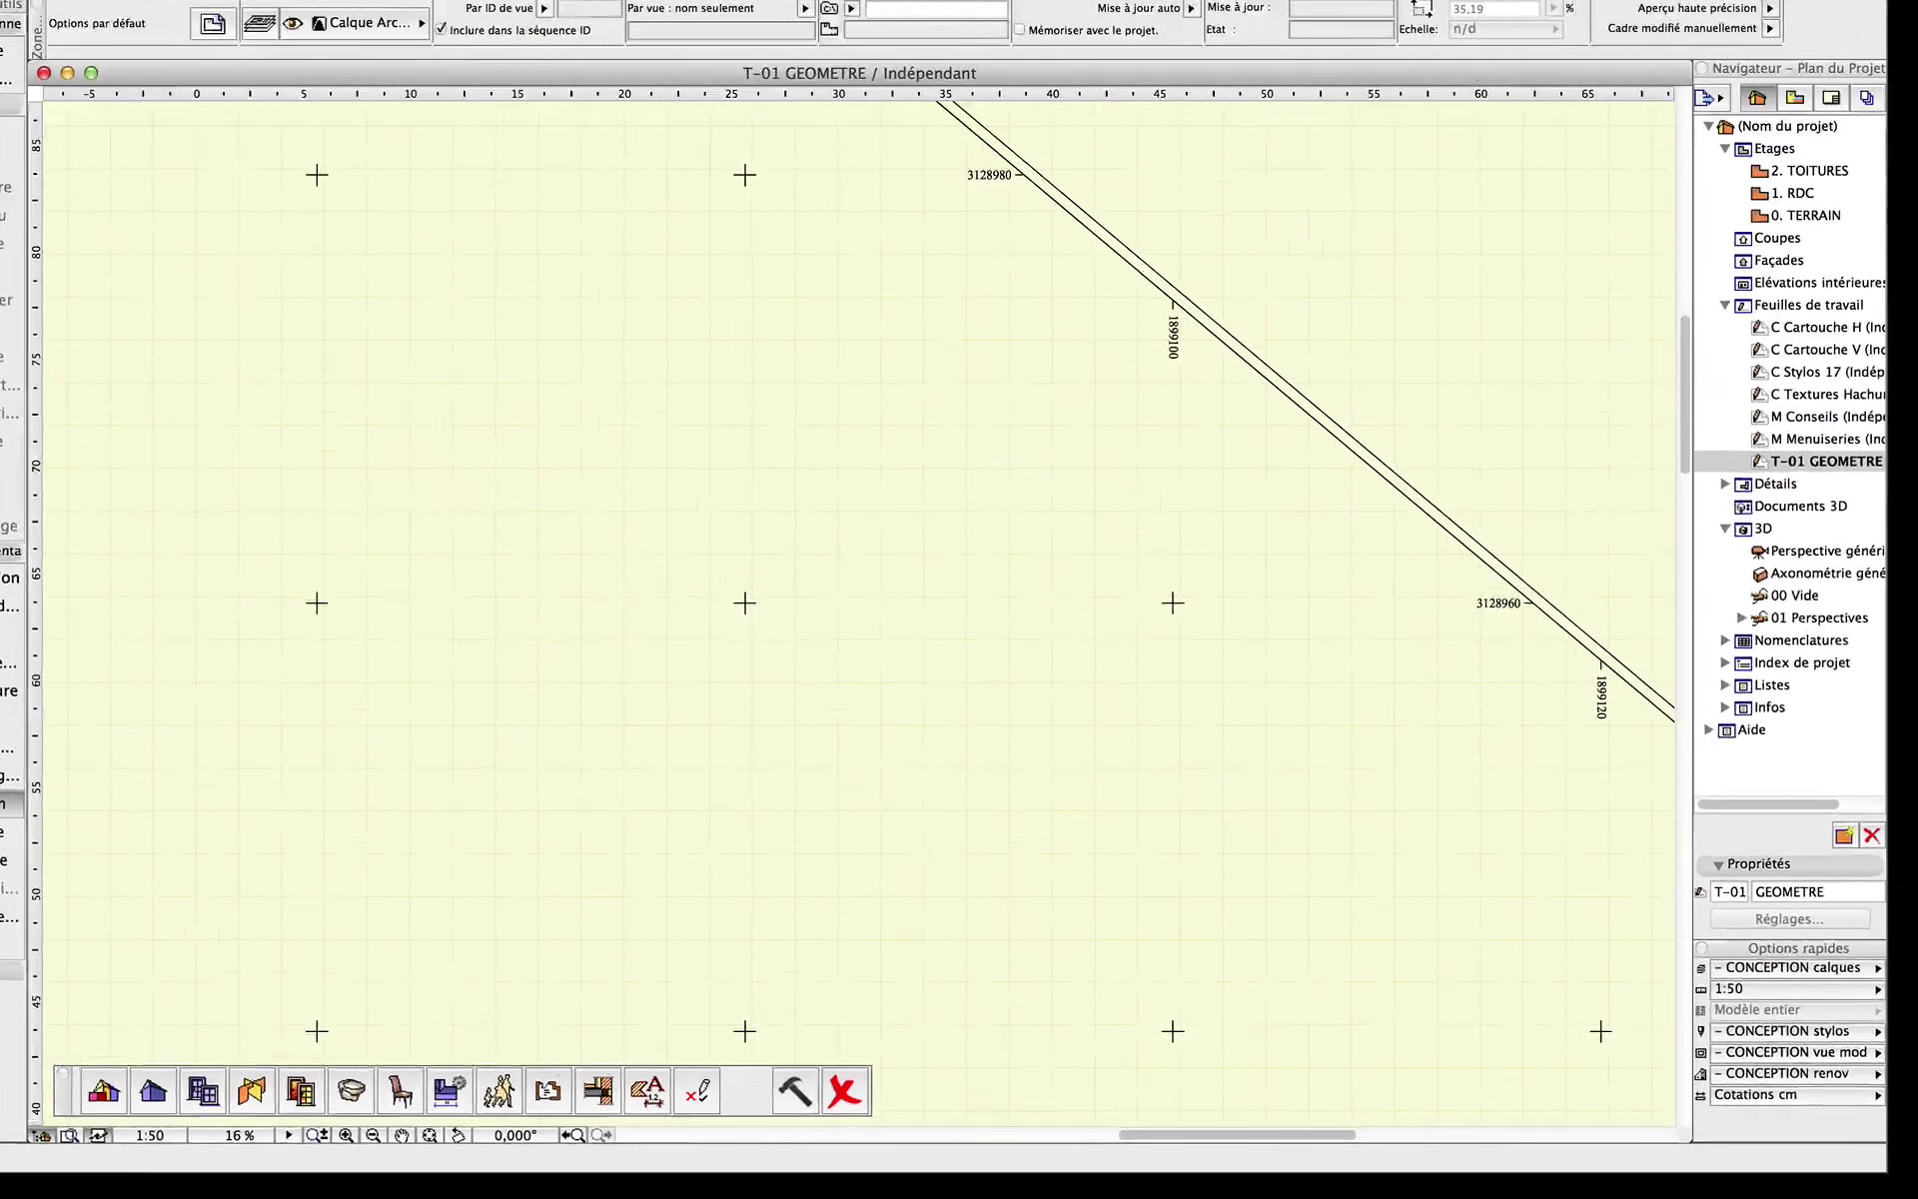
{"action": "middle_click_drag", "start_coordinate": [1148, 453], "coordinate": [868, 379]}
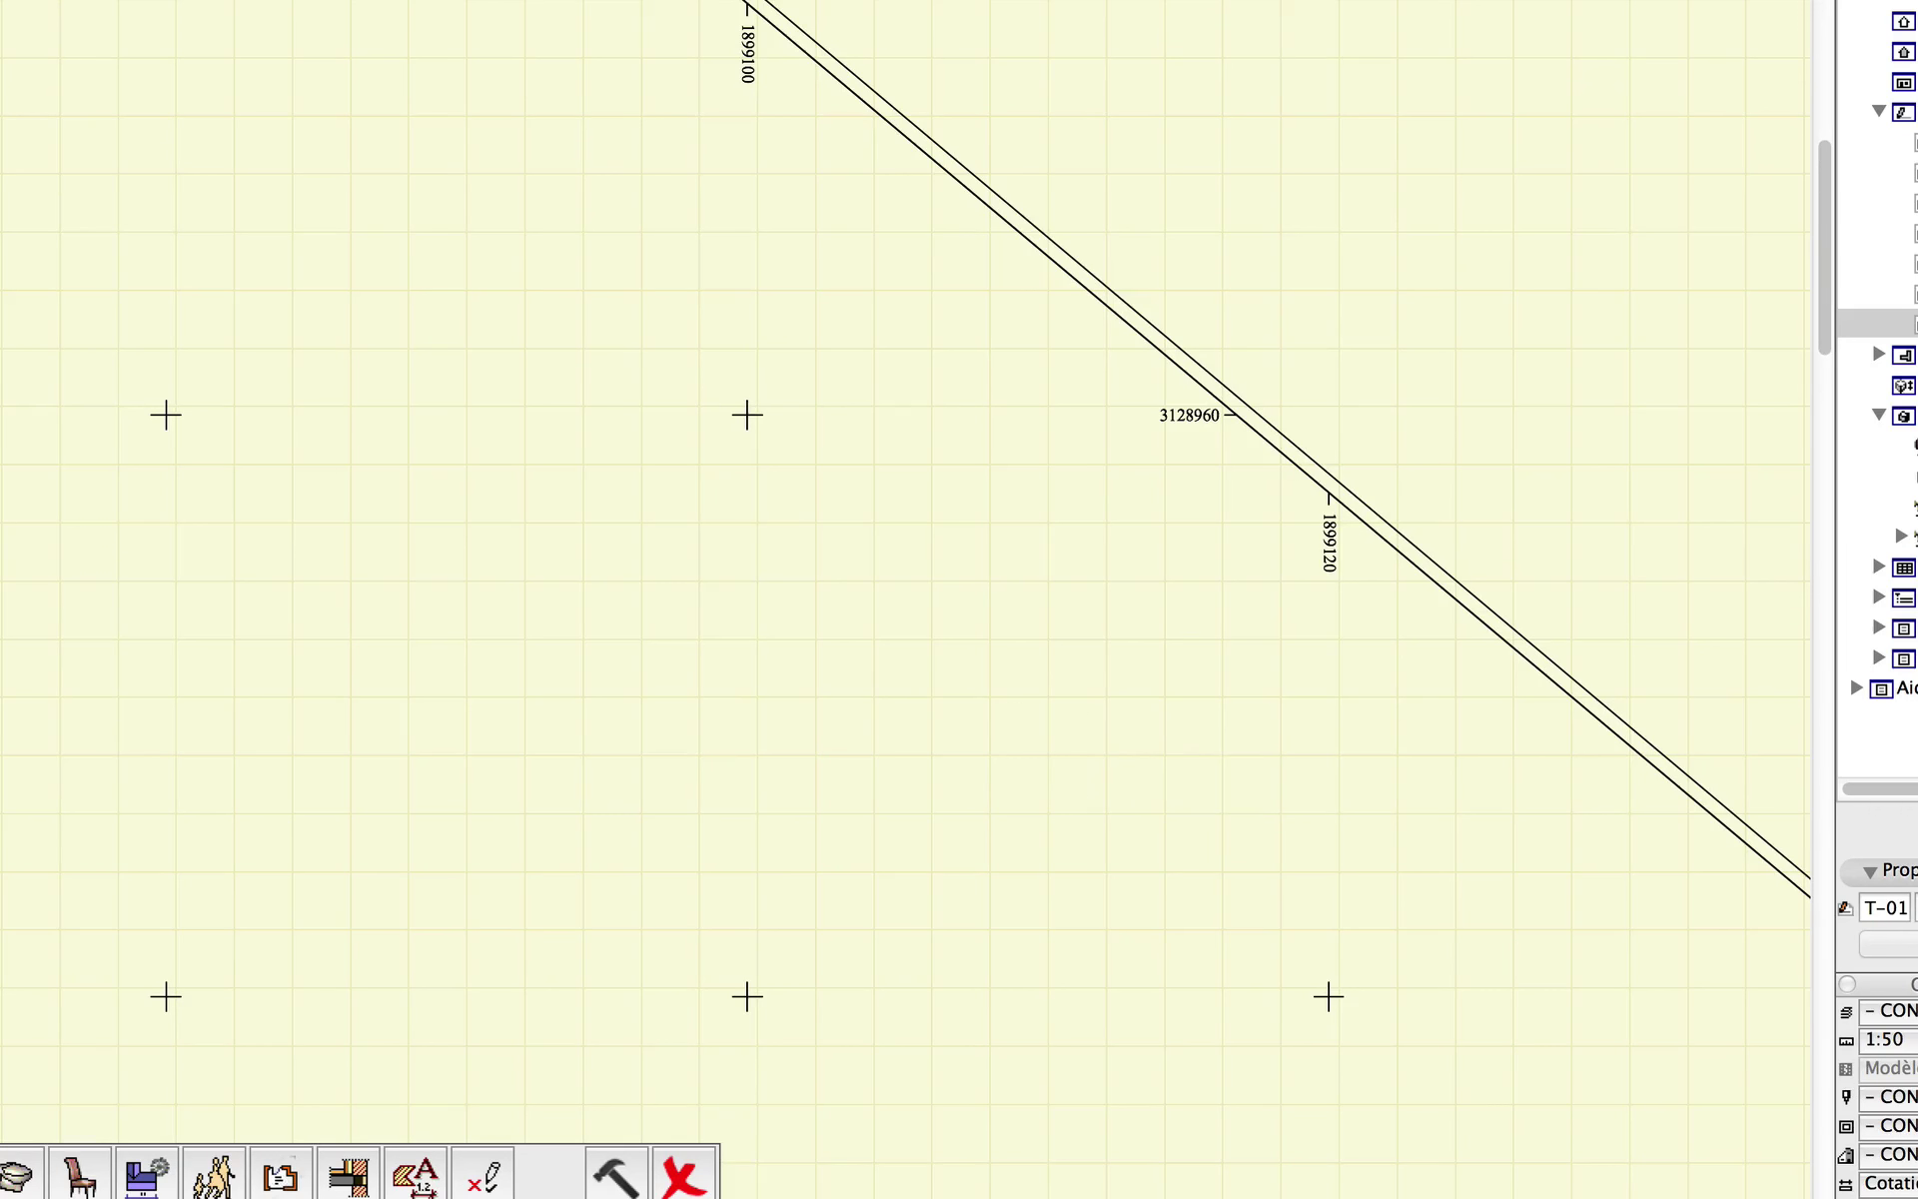
{"action": "key", "text": "m"}
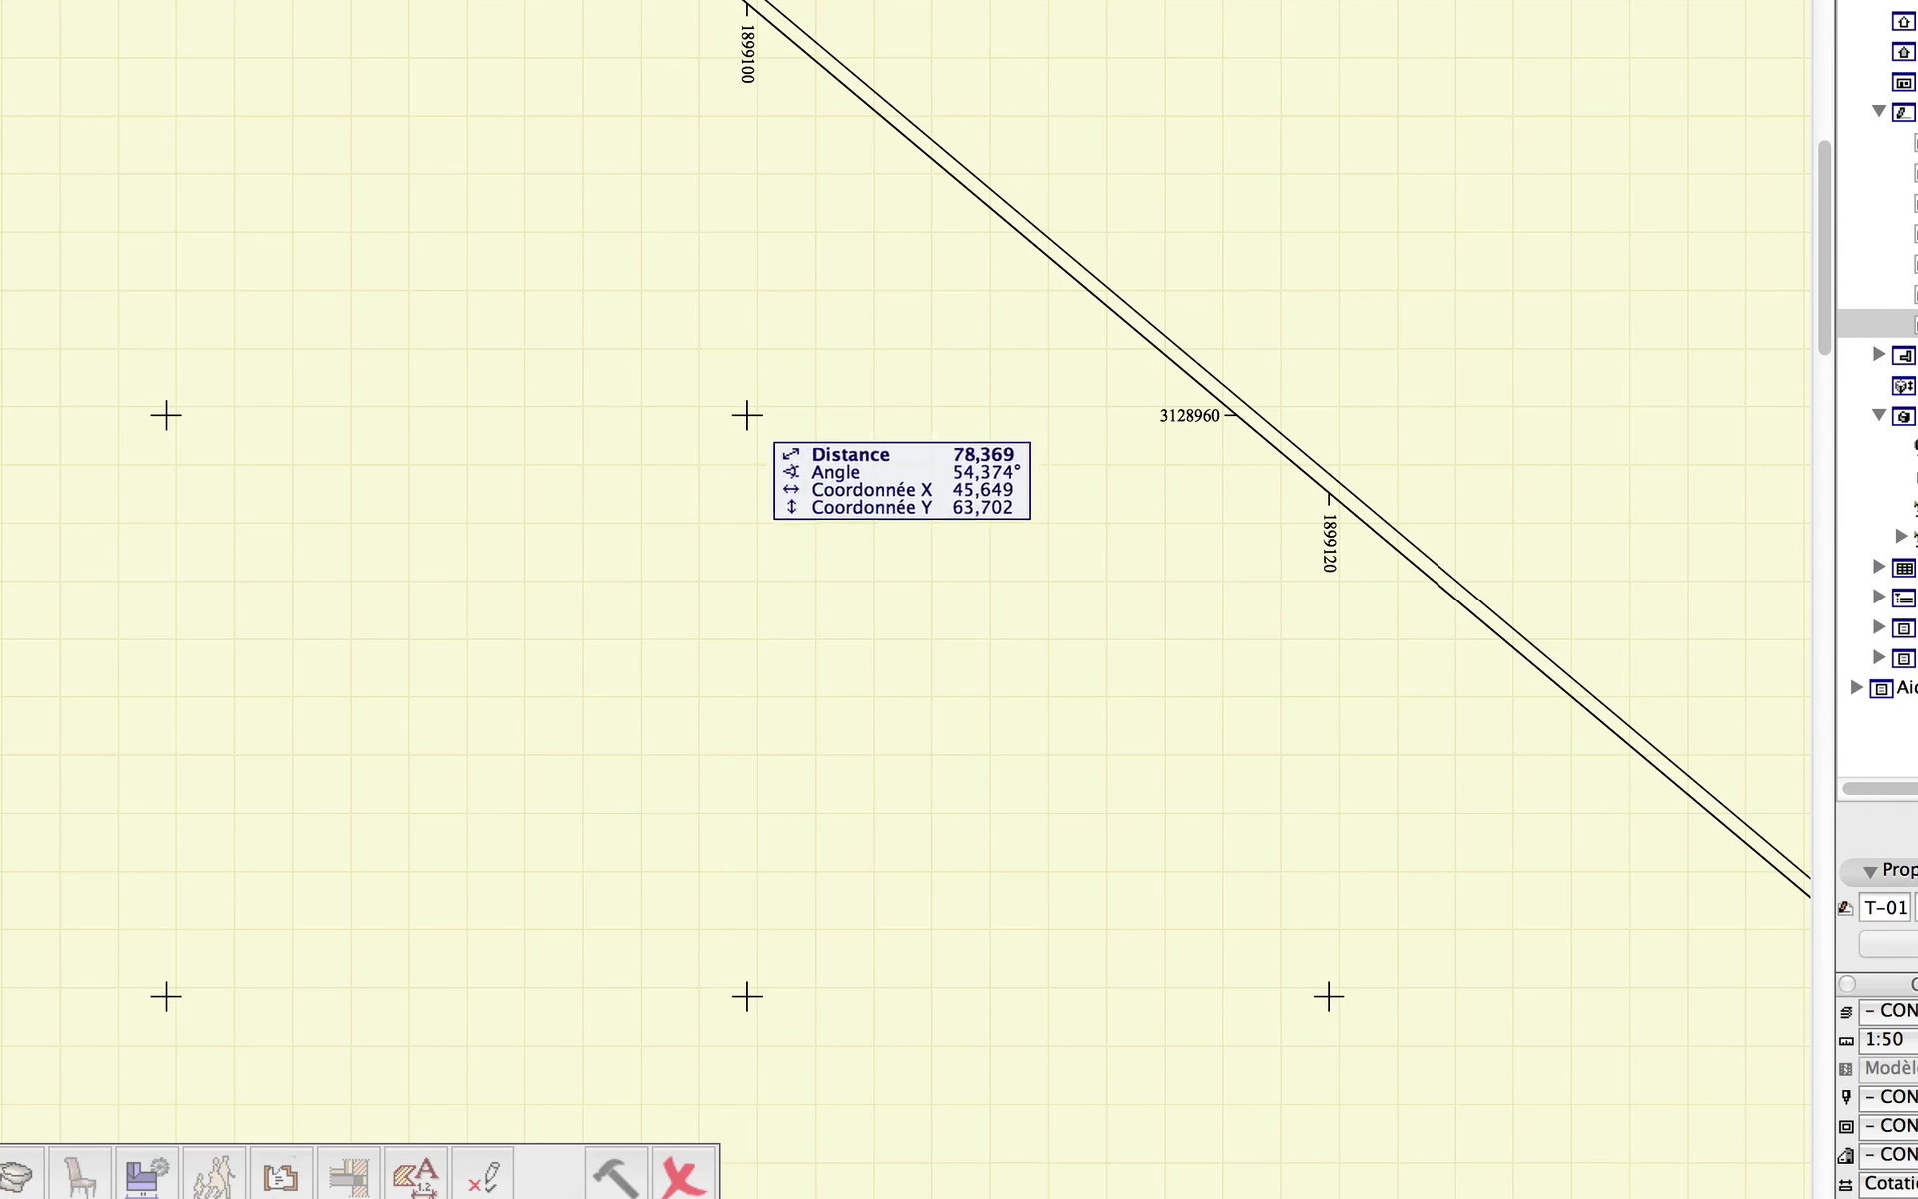
{"action": "left_click", "coordinate": [747, 414]}
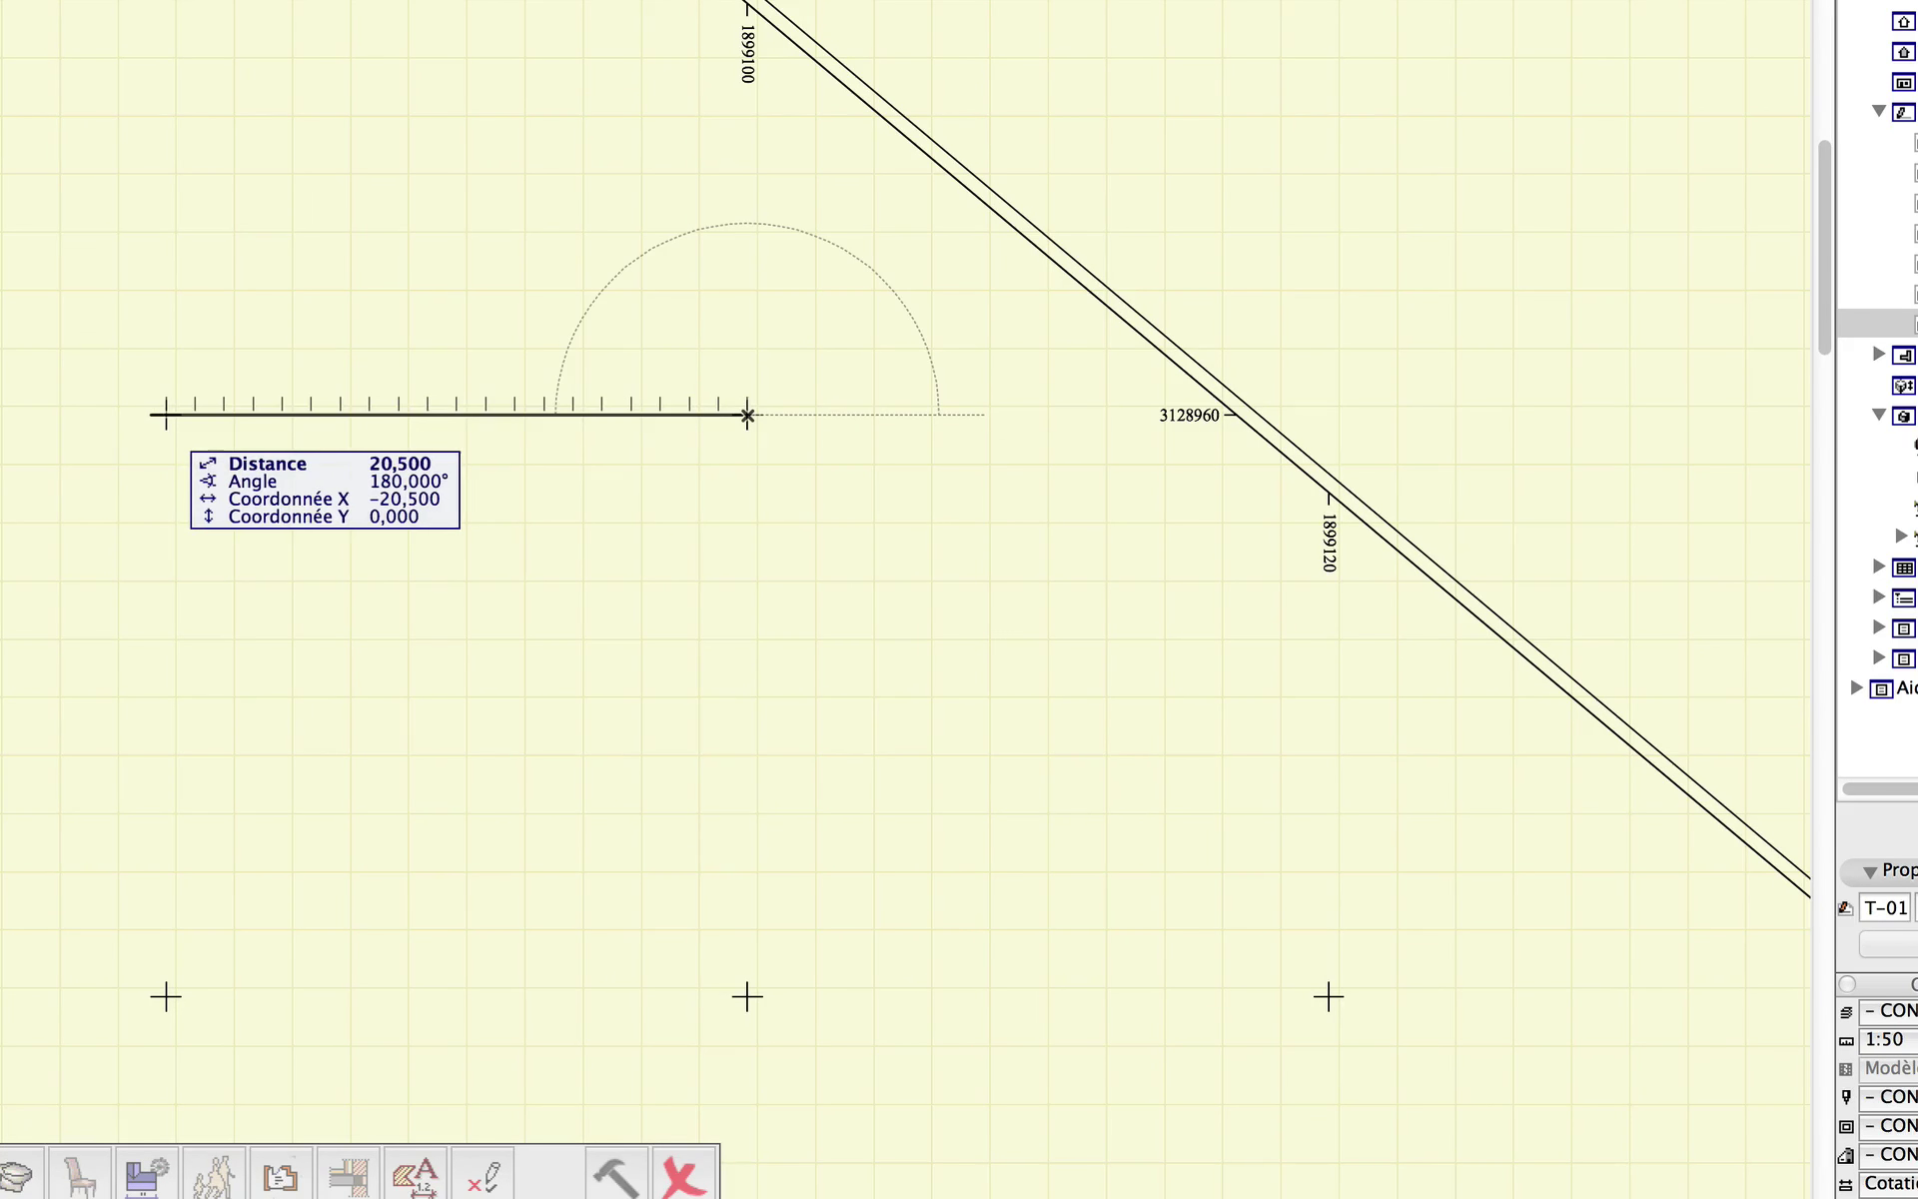
{"action": "left_click", "coordinate": [166, 415]}
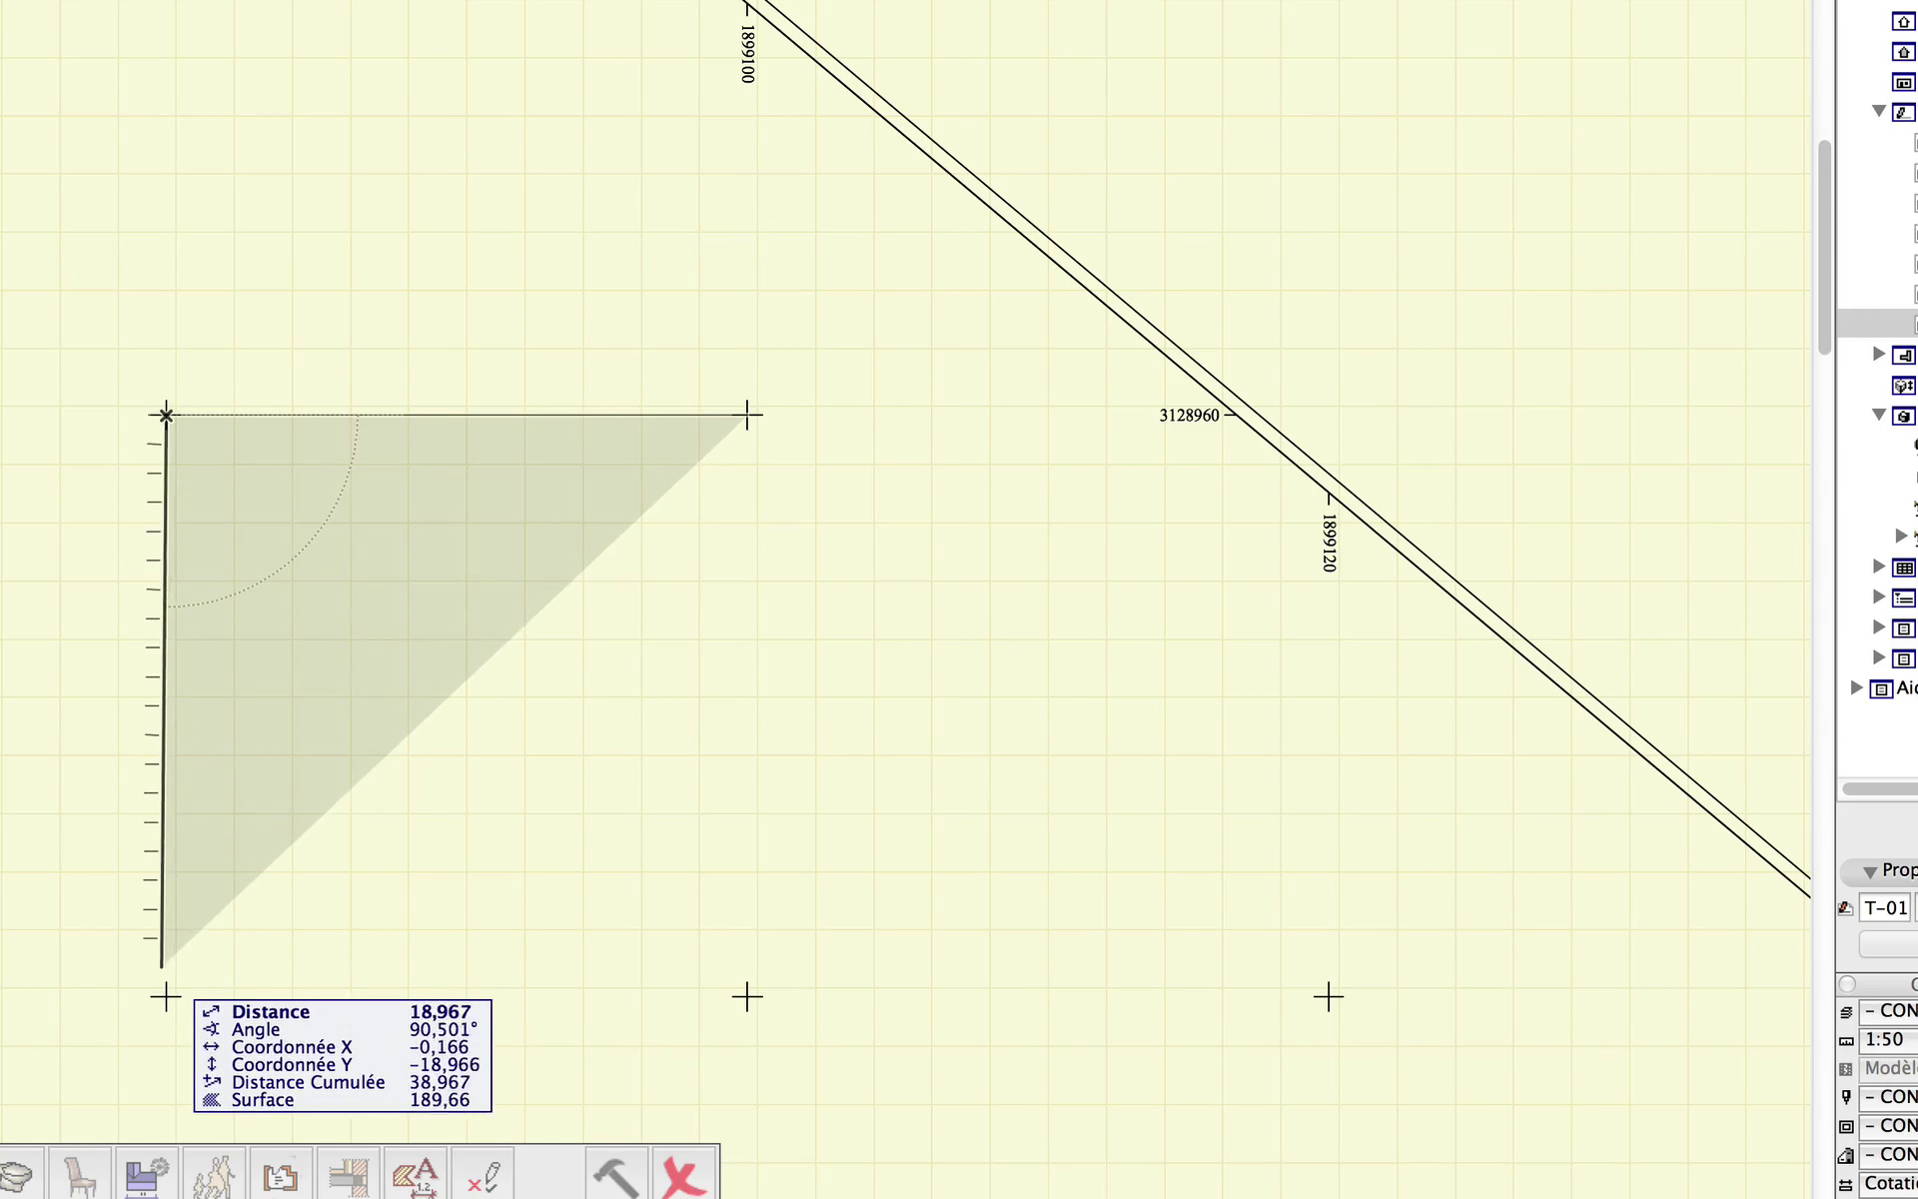
{"action": "left_click", "coordinate": [166, 996]}
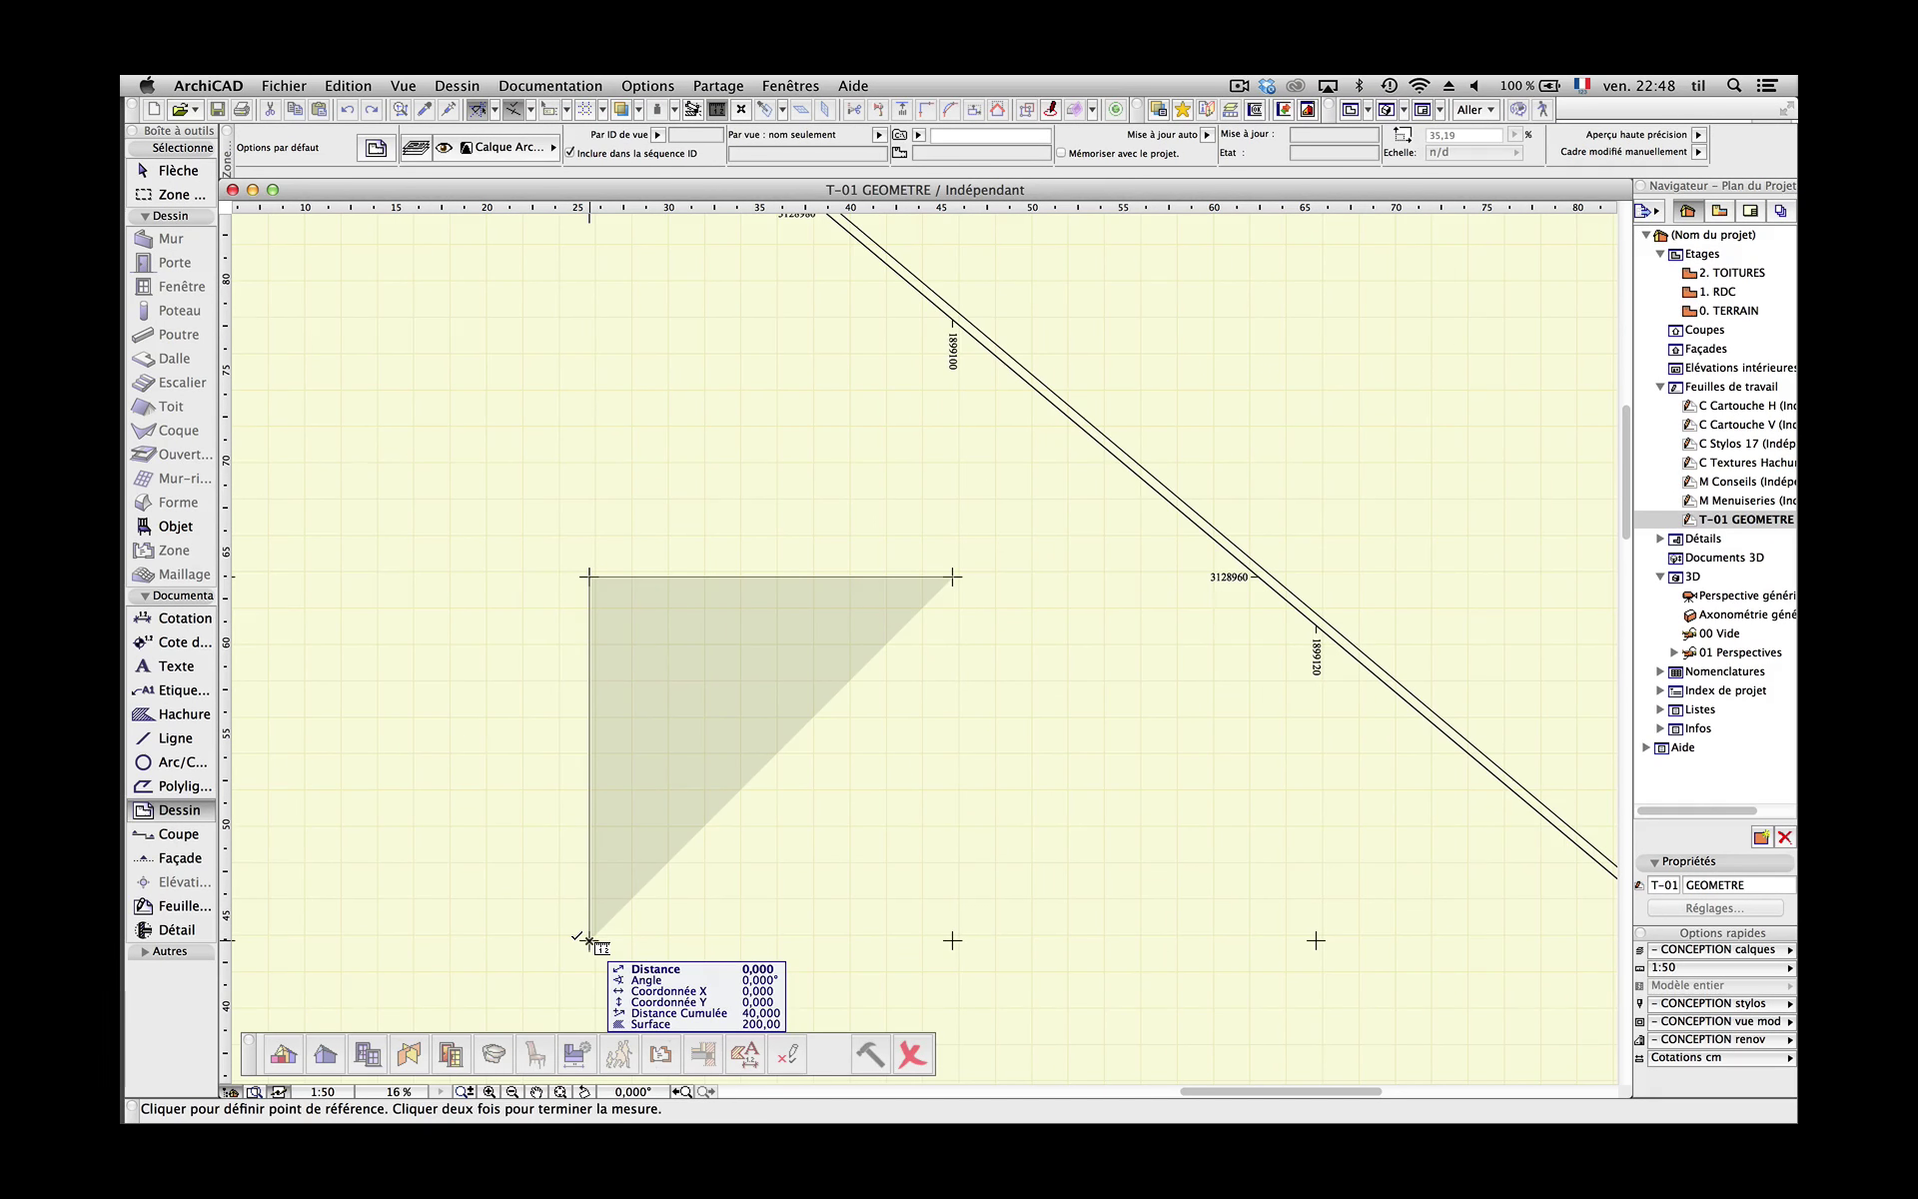
{"action": "left_click", "coordinate": [589, 939]}
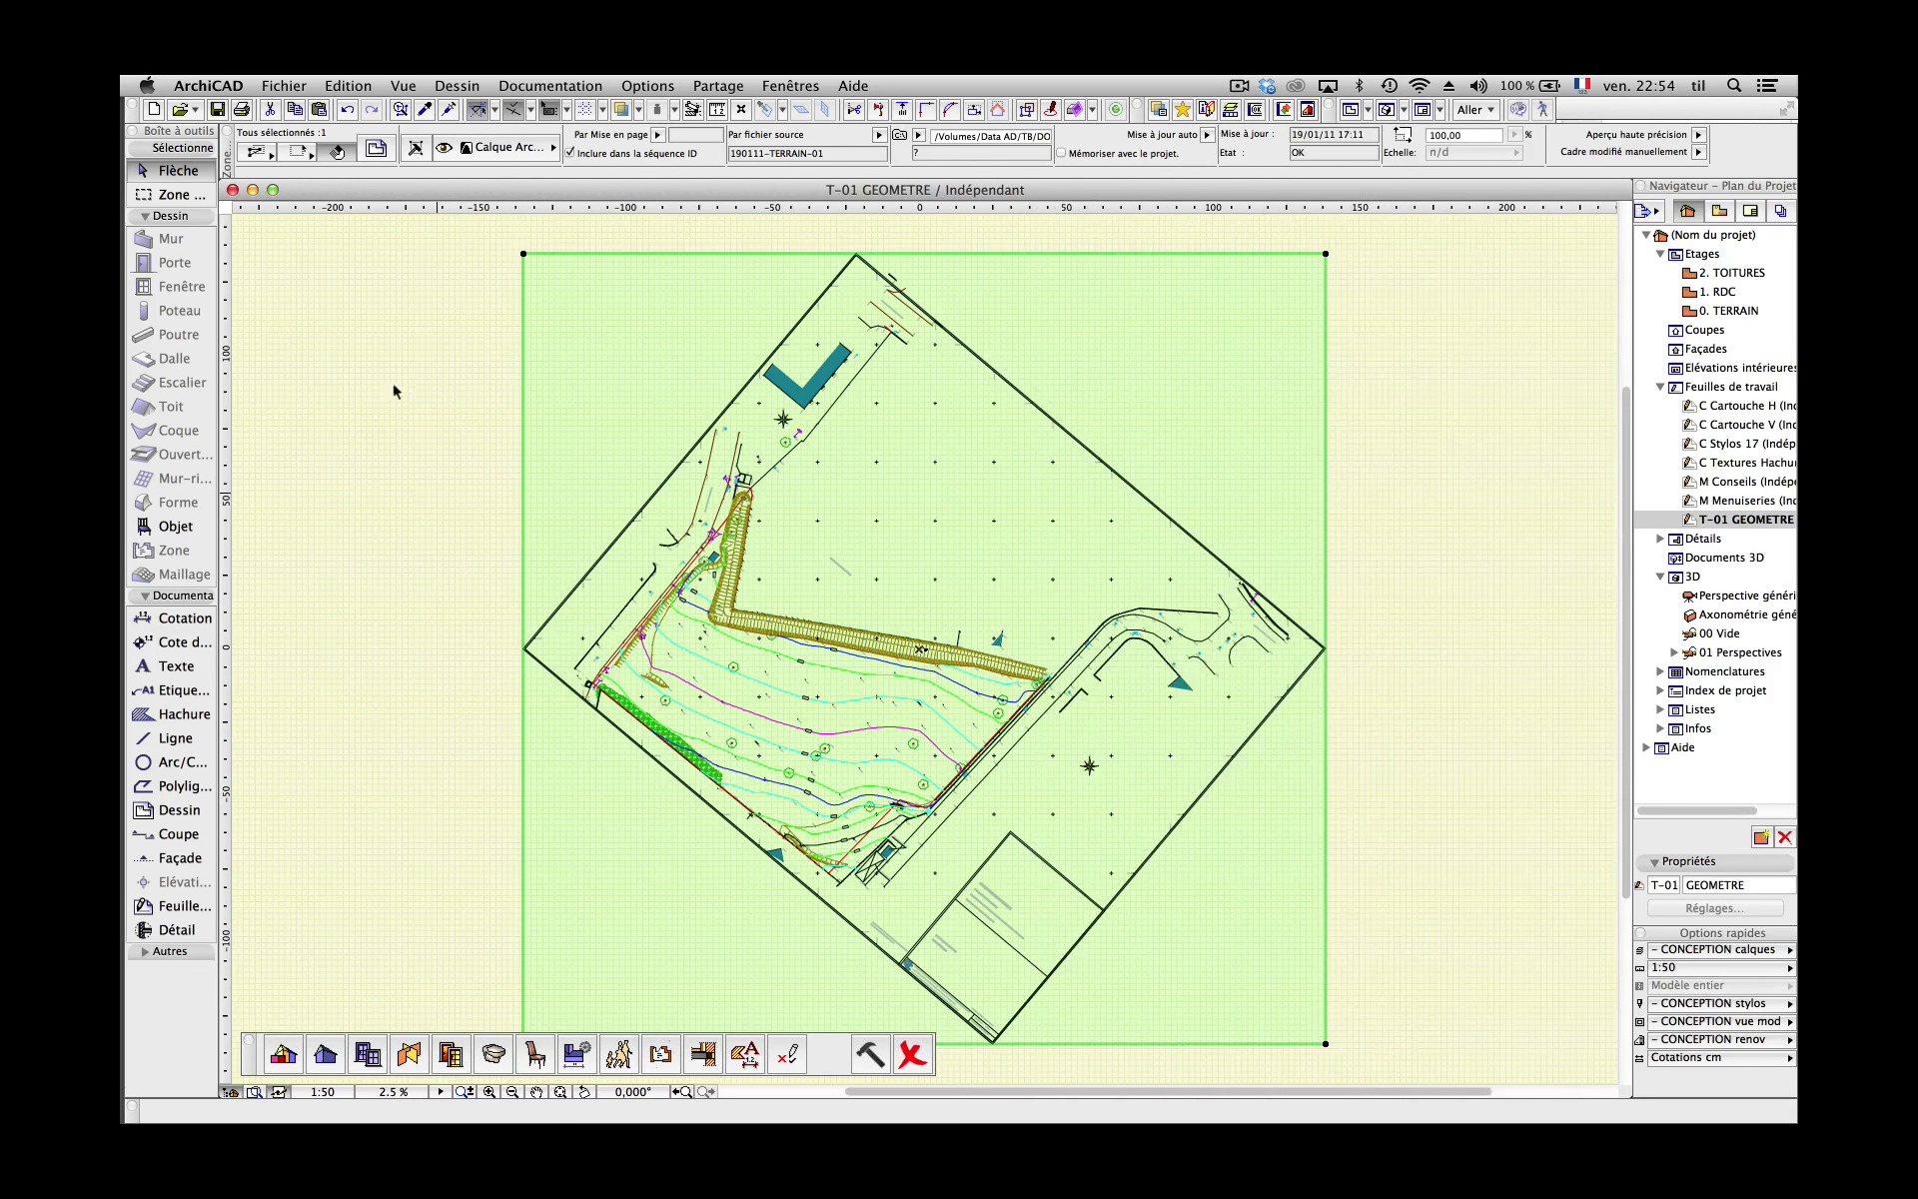
Crop the survey drawing by moving its rectangular frame's corner nodes onto the corners of the tilted black border
{"action": "left_click", "coordinate": [522, 254]}
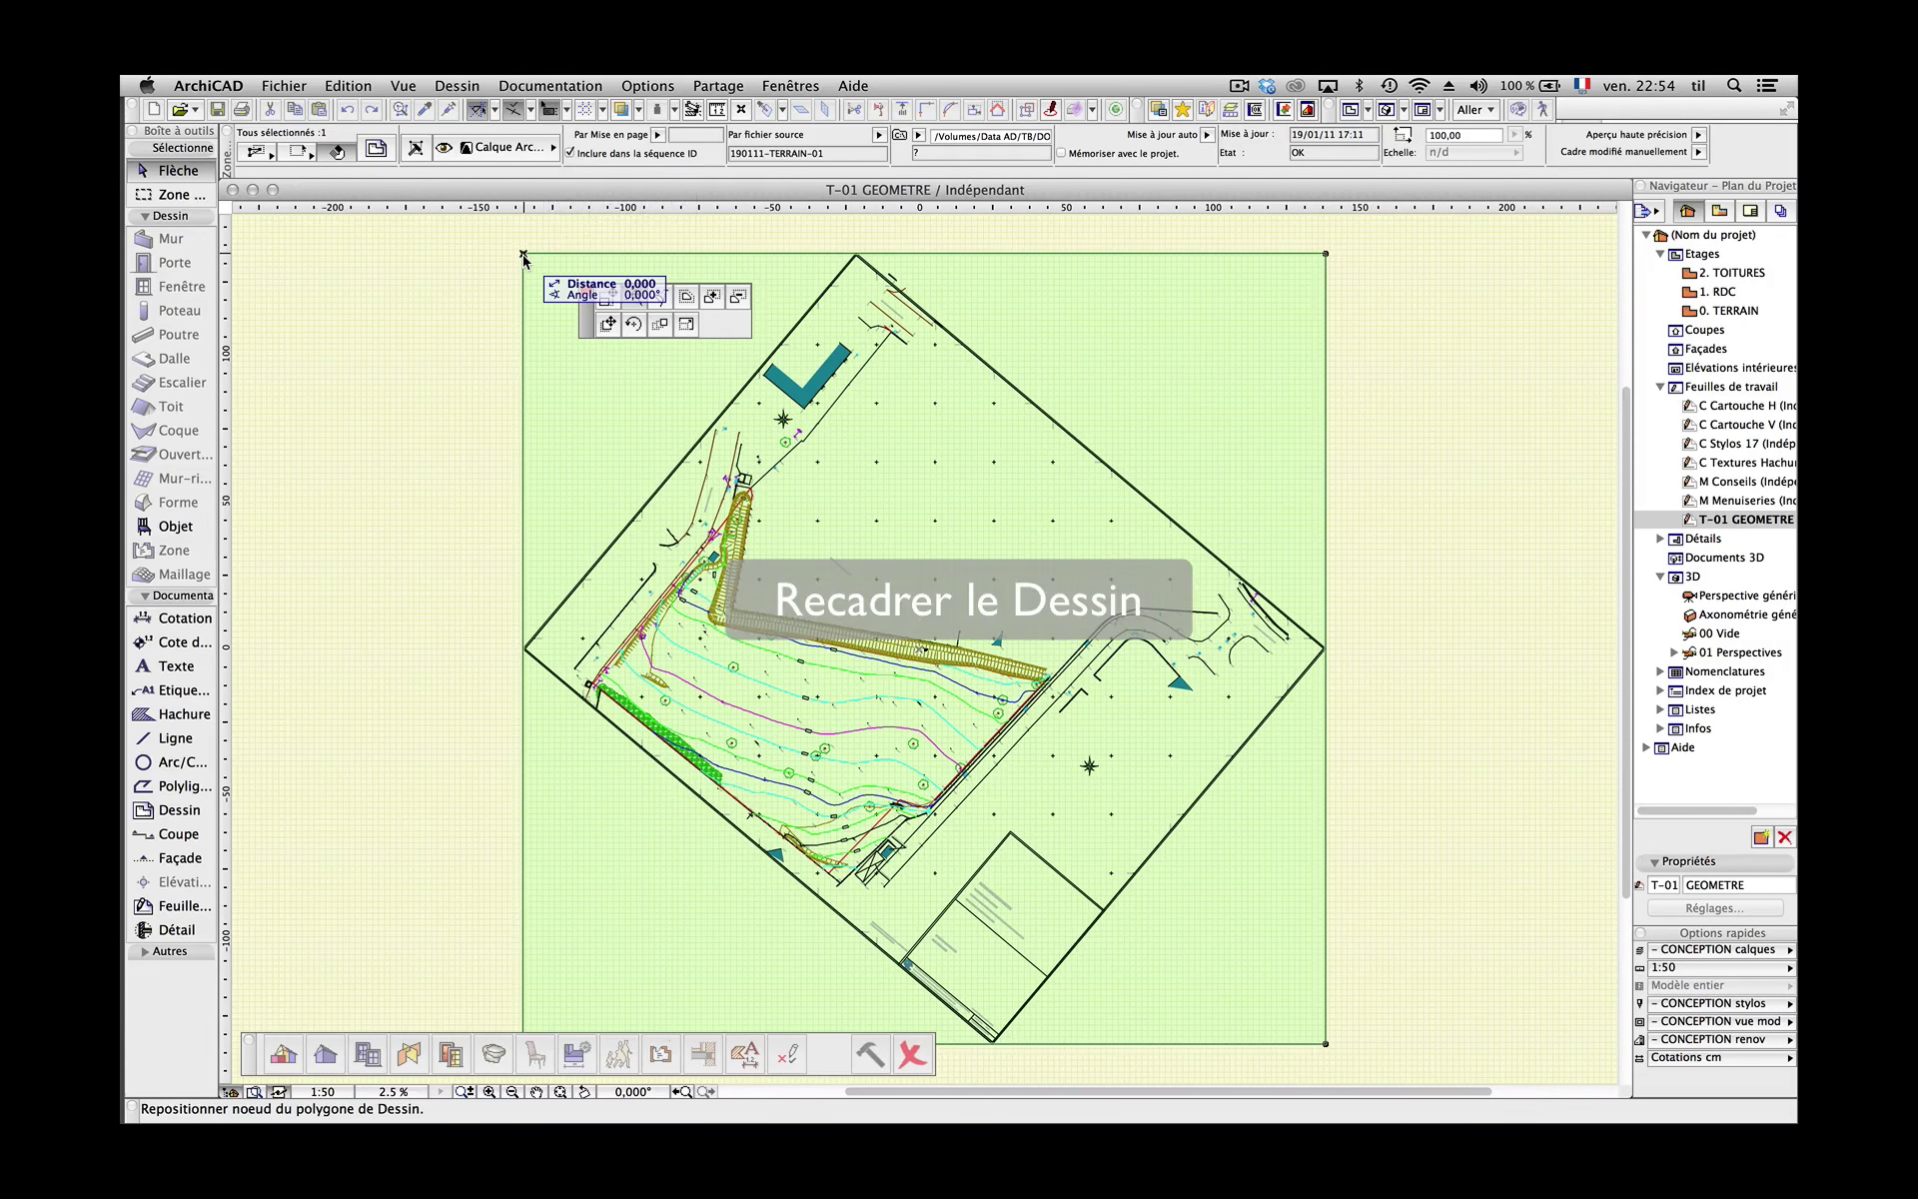
{"action": "left_click", "coordinate": [856, 254]}
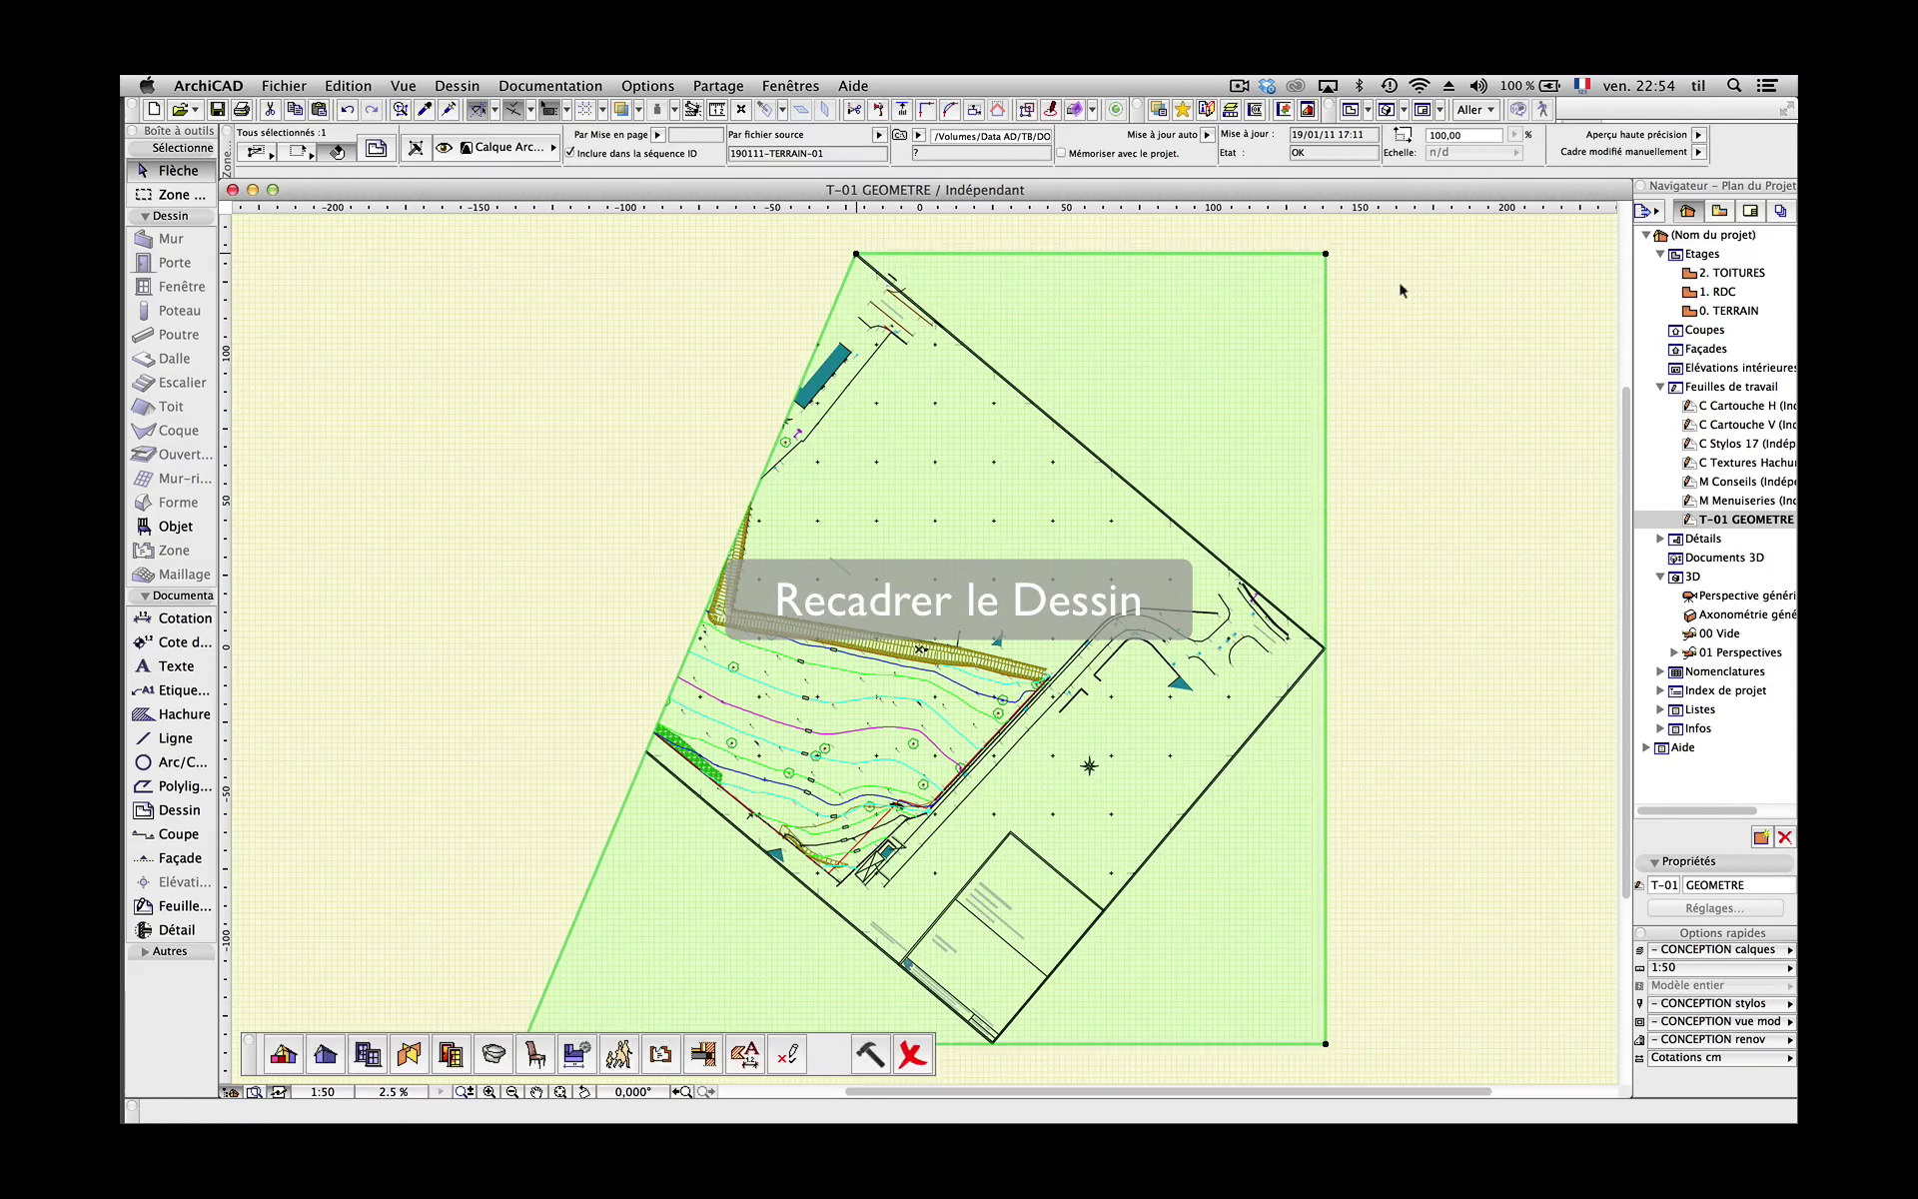
{"action": "left_click", "coordinate": [1323, 253]}
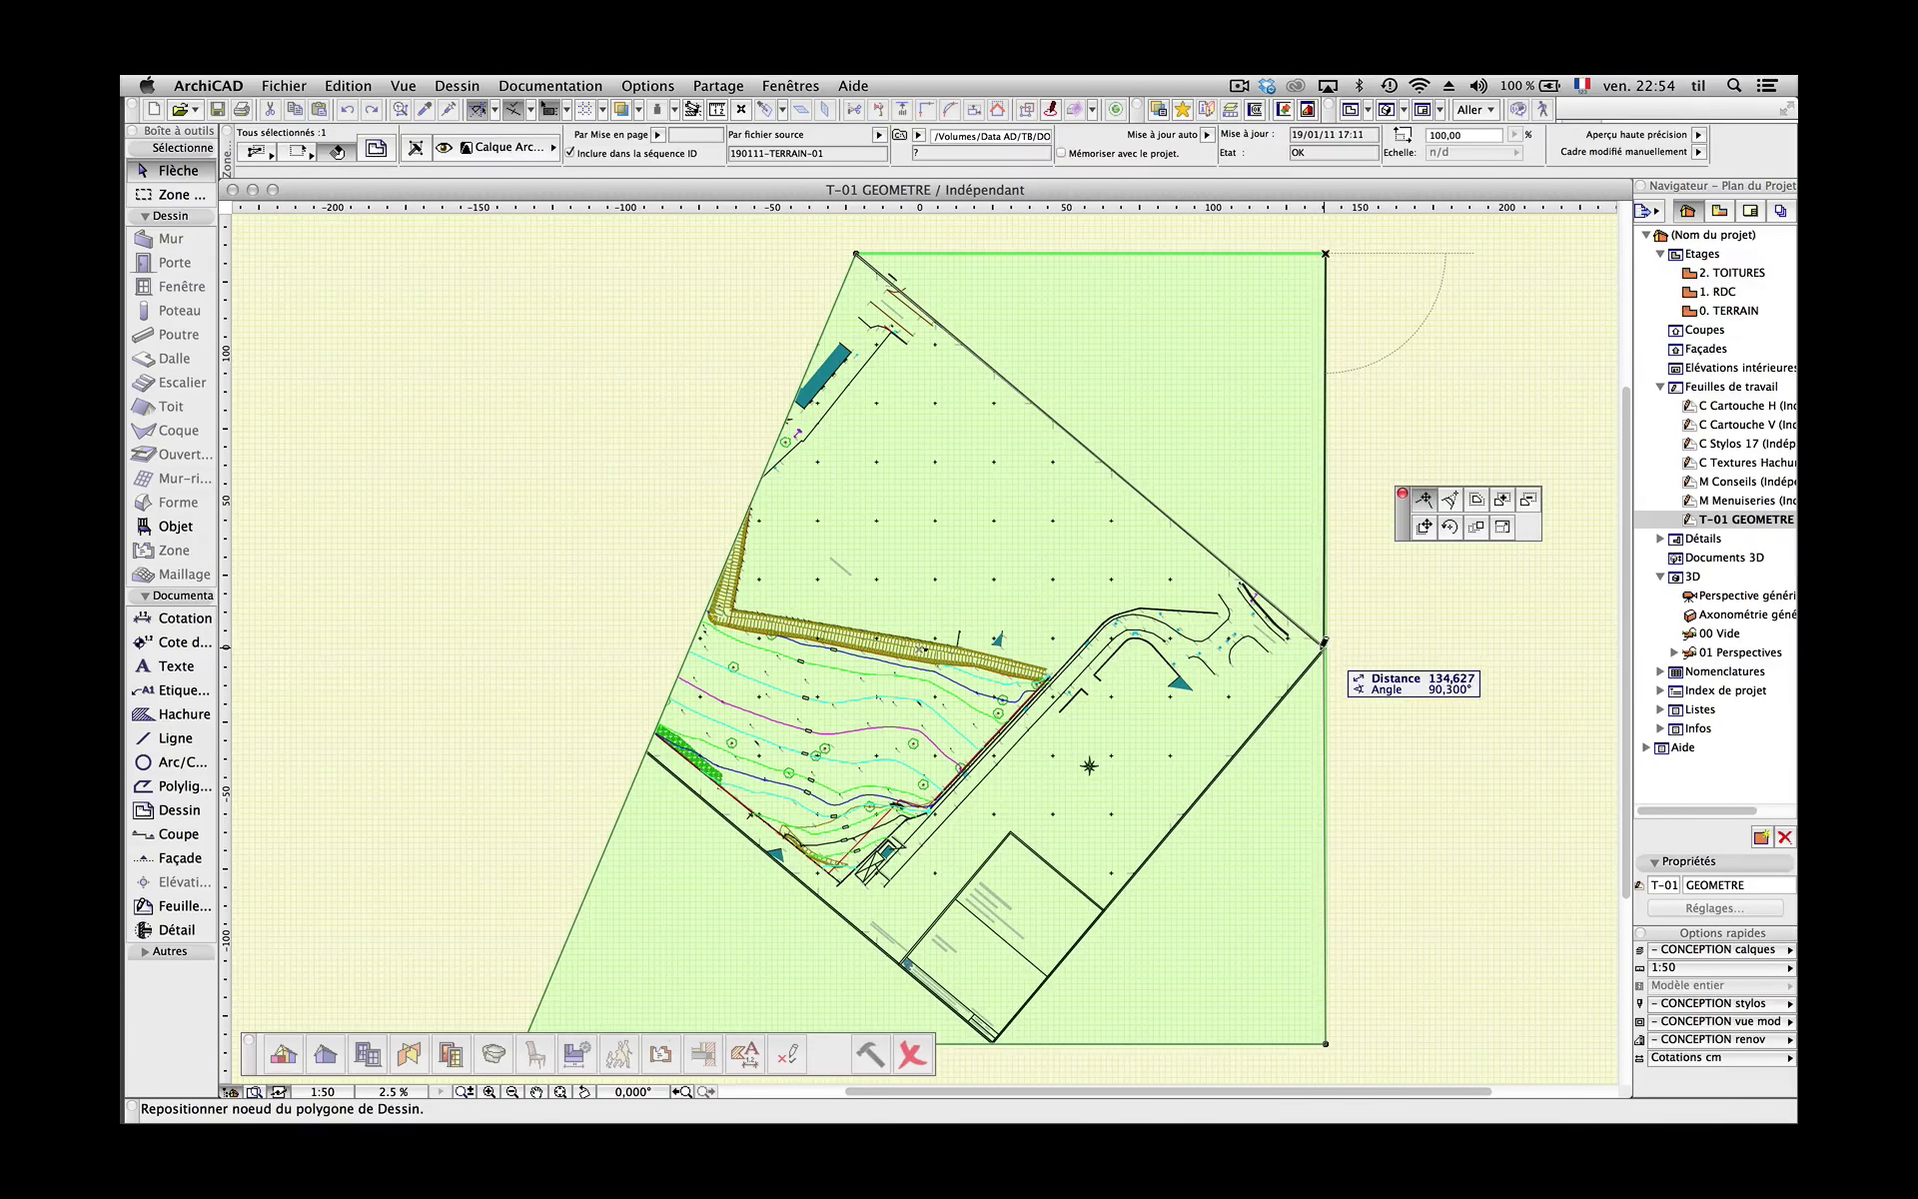
{"action": "left_click", "coordinate": [1324, 648]}
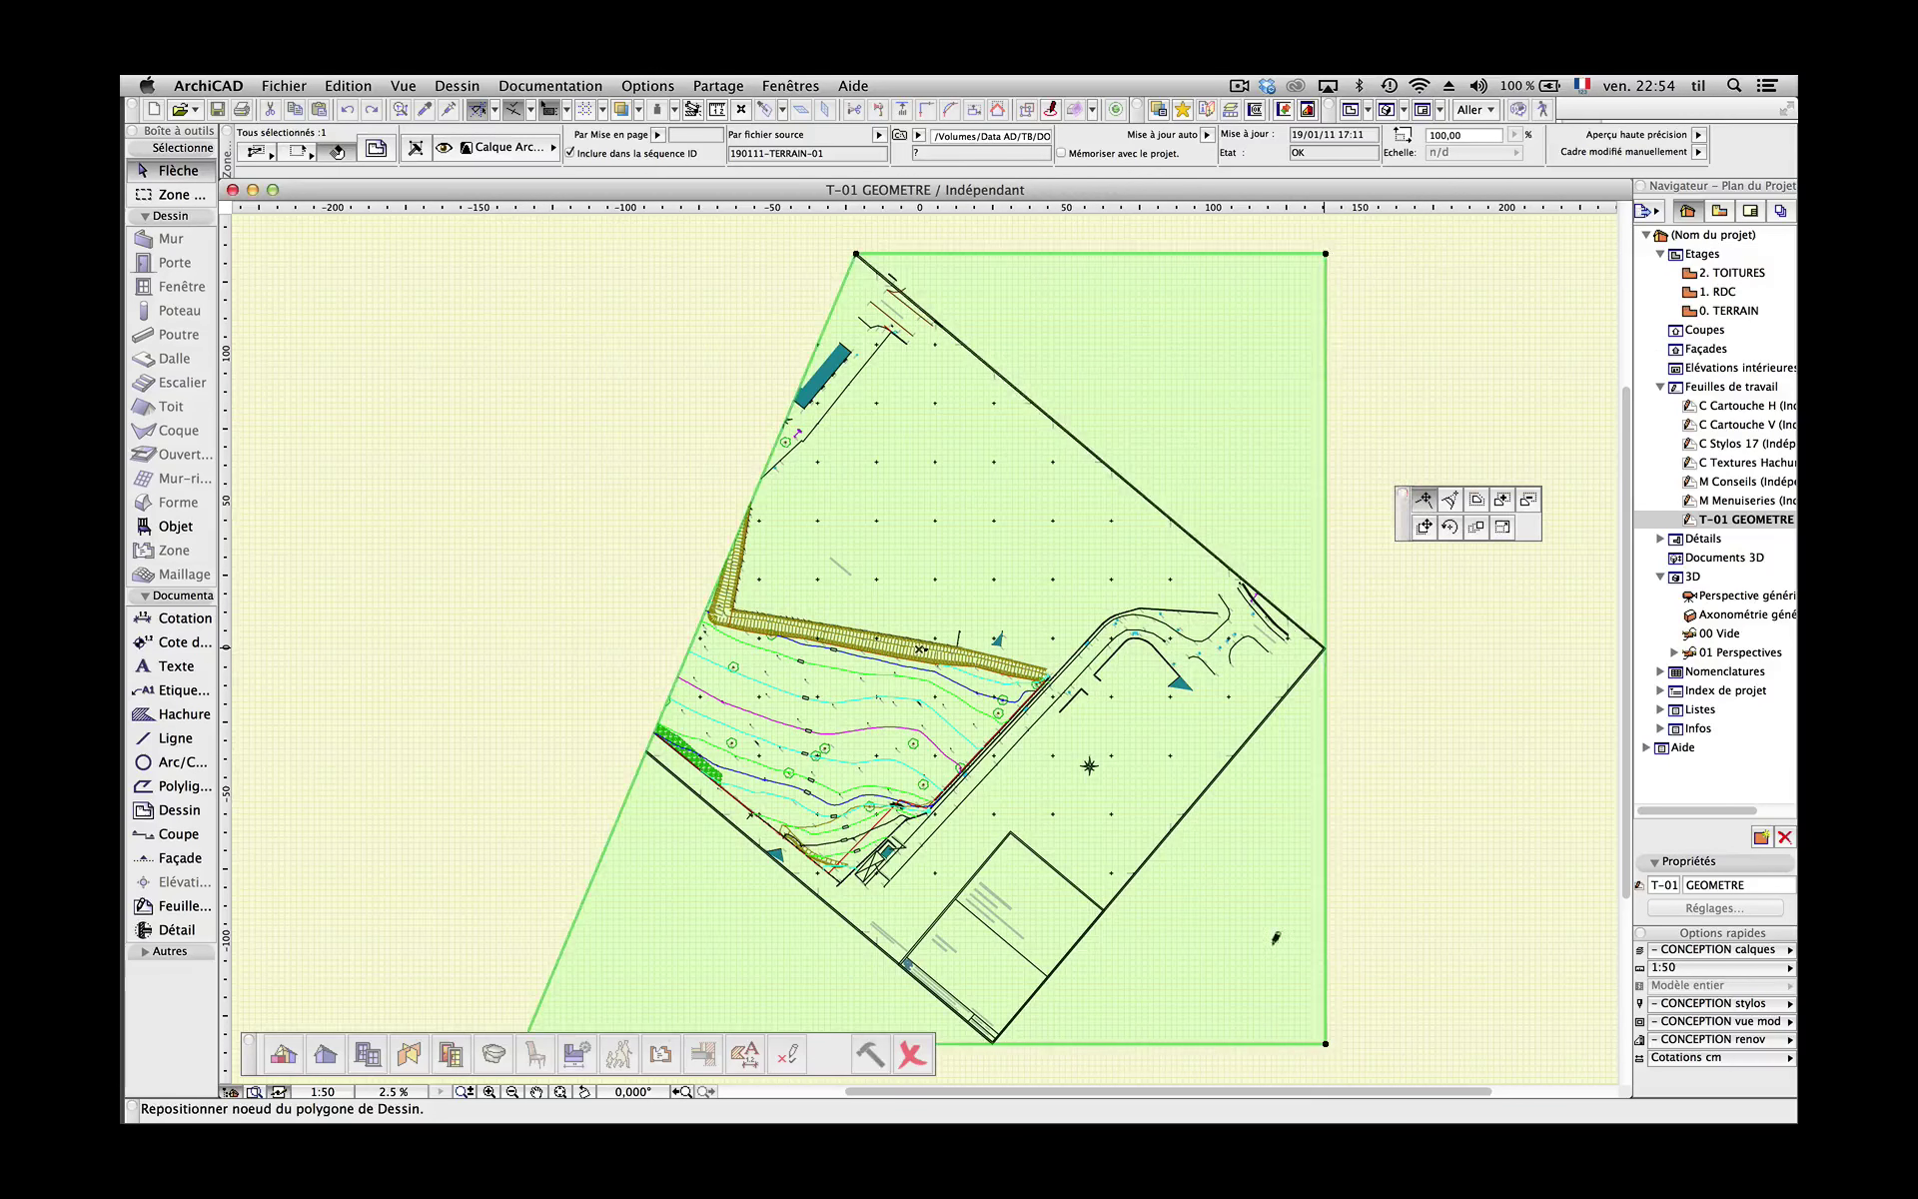
{"action": "left_click", "coordinate": [1321, 1043]}
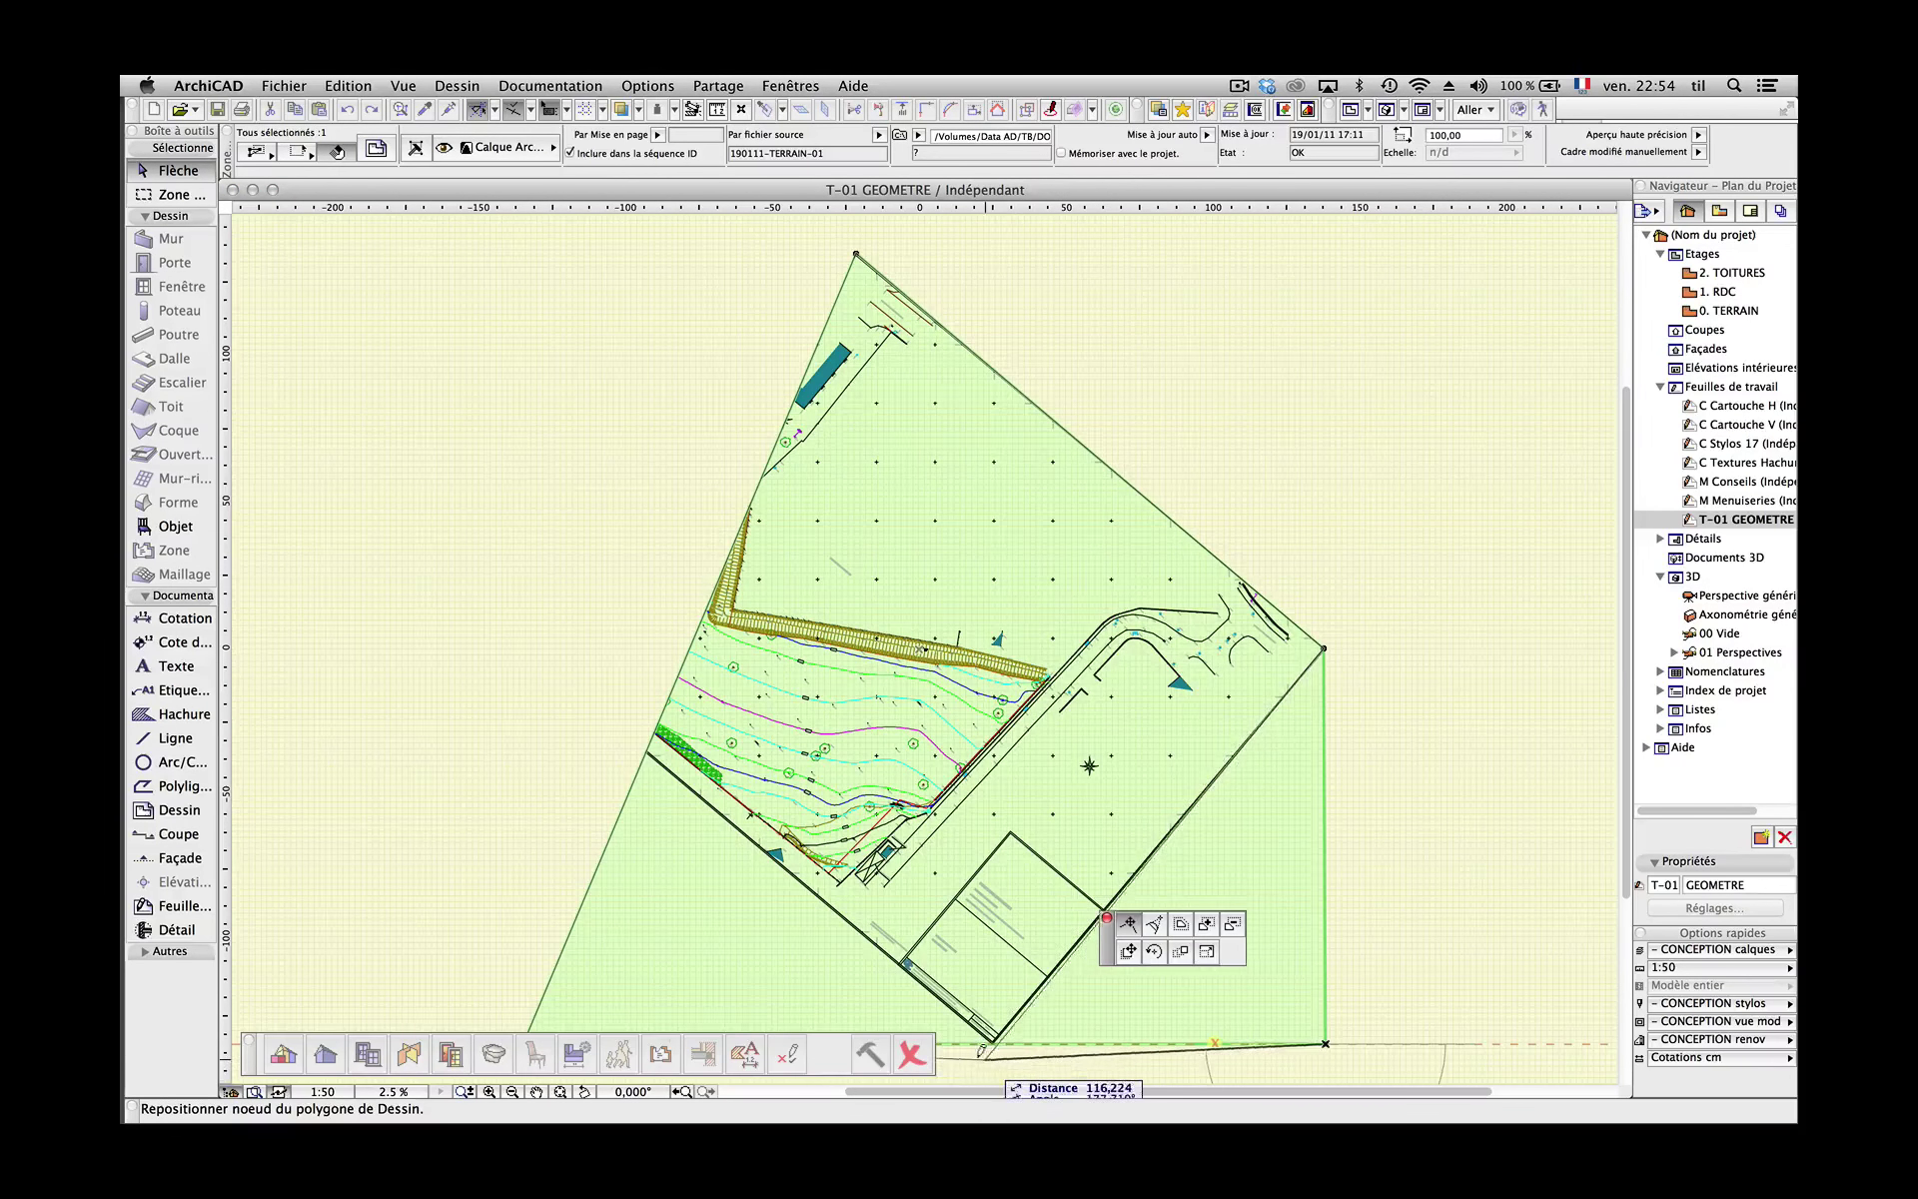
{"action": "left_click", "coordinate": [993, 1045]}
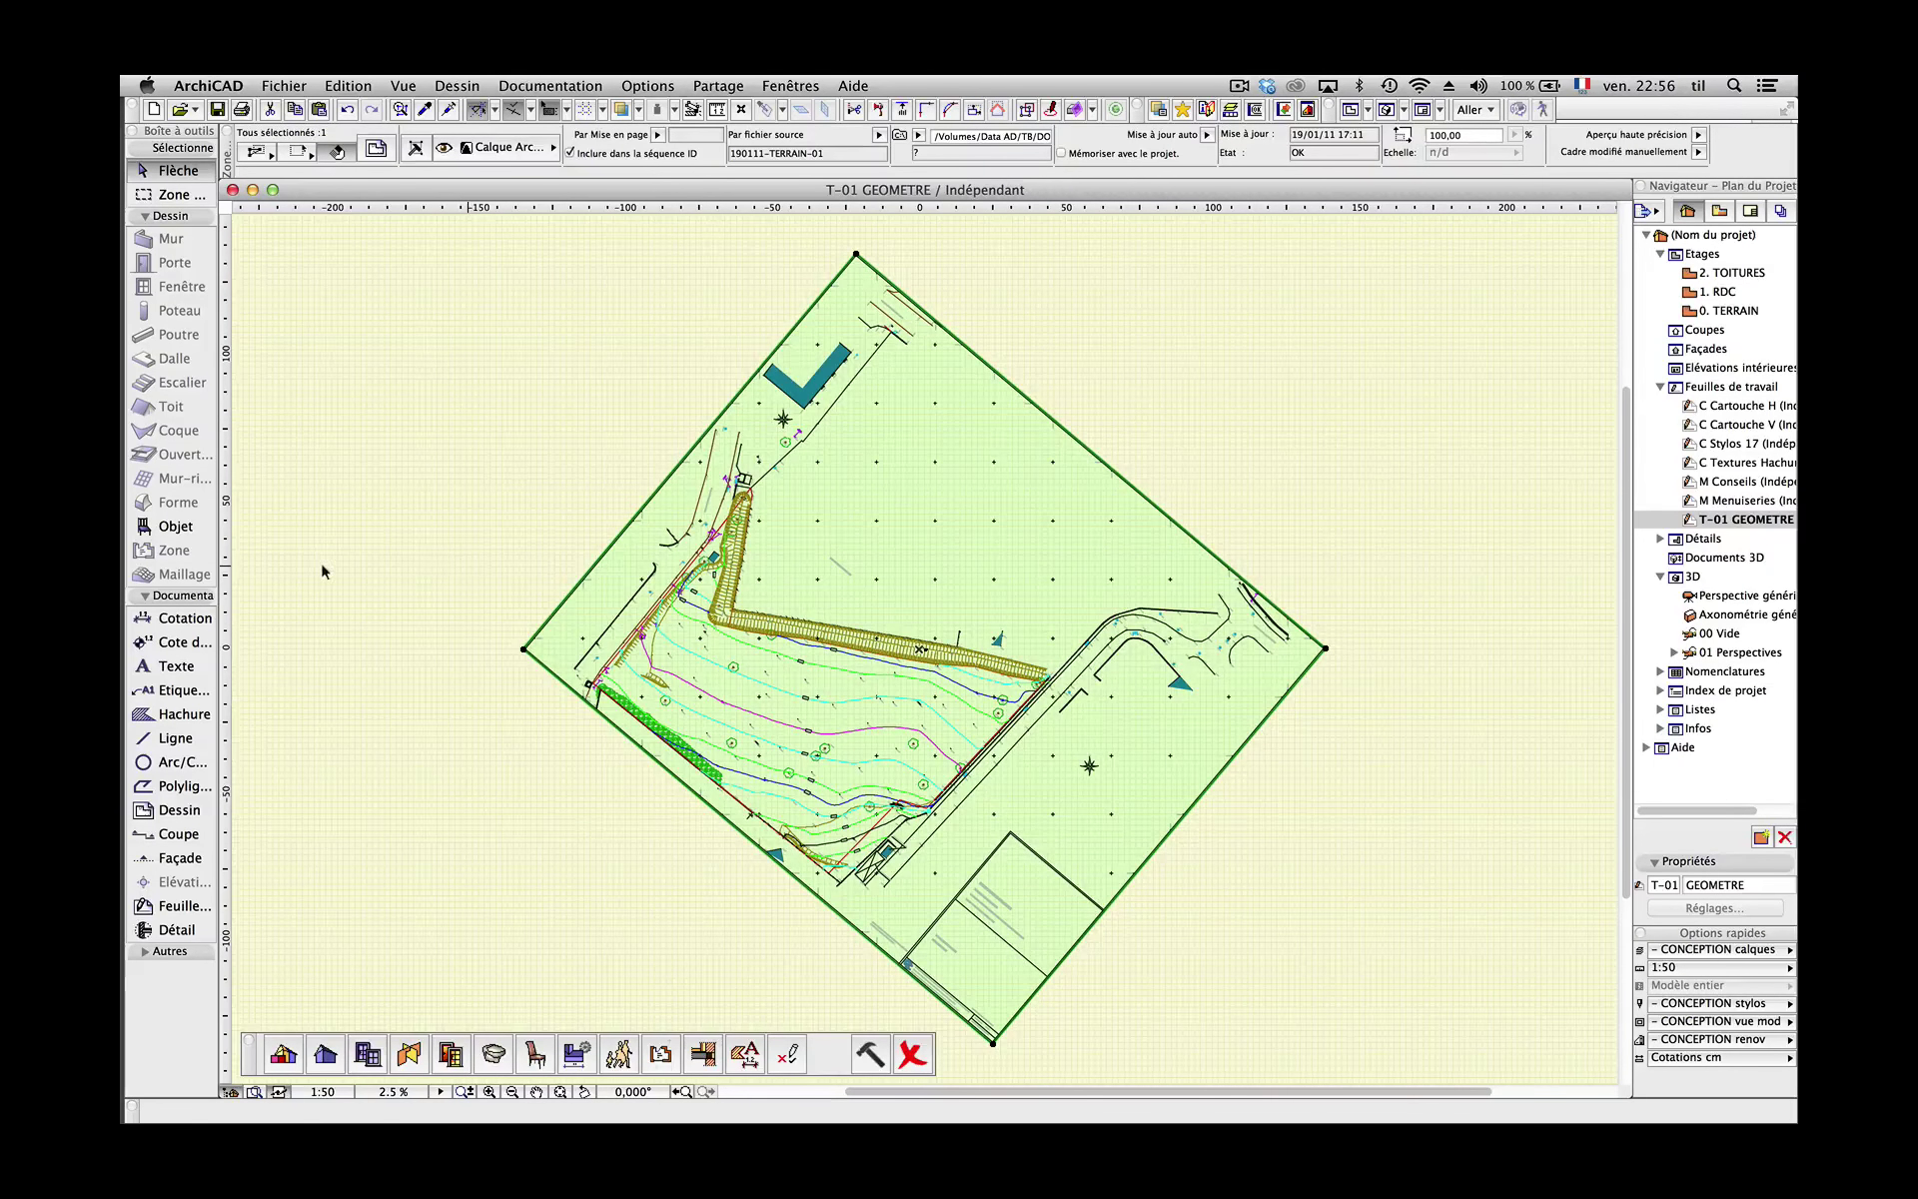
Show storey 1. RDC as the trace reference and move the survey drawing so the site's contour area lies over the project origin
{"action": "right_click", "coordinate": [1696, 292]}
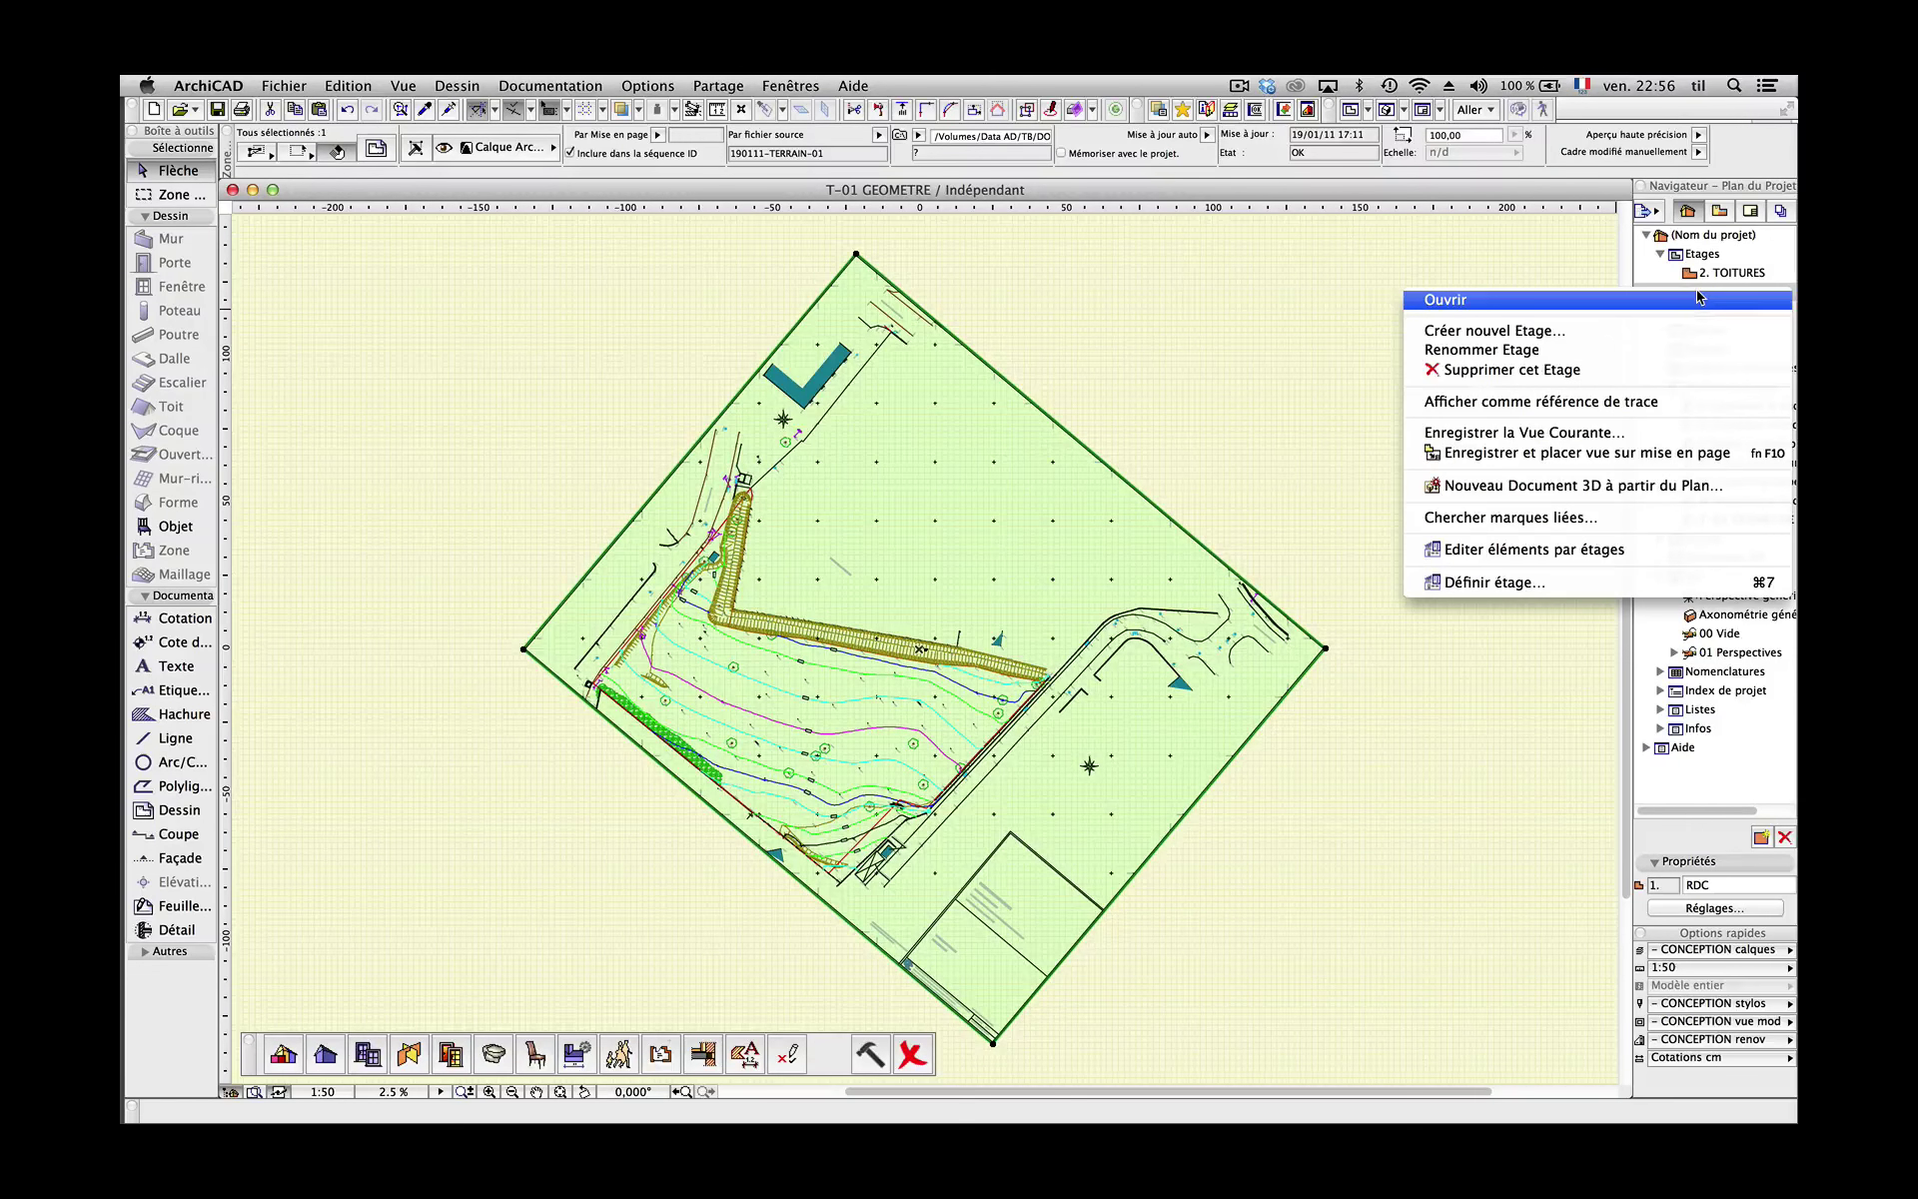
{"action": "left_click", "coordinate": [1588, 404]}
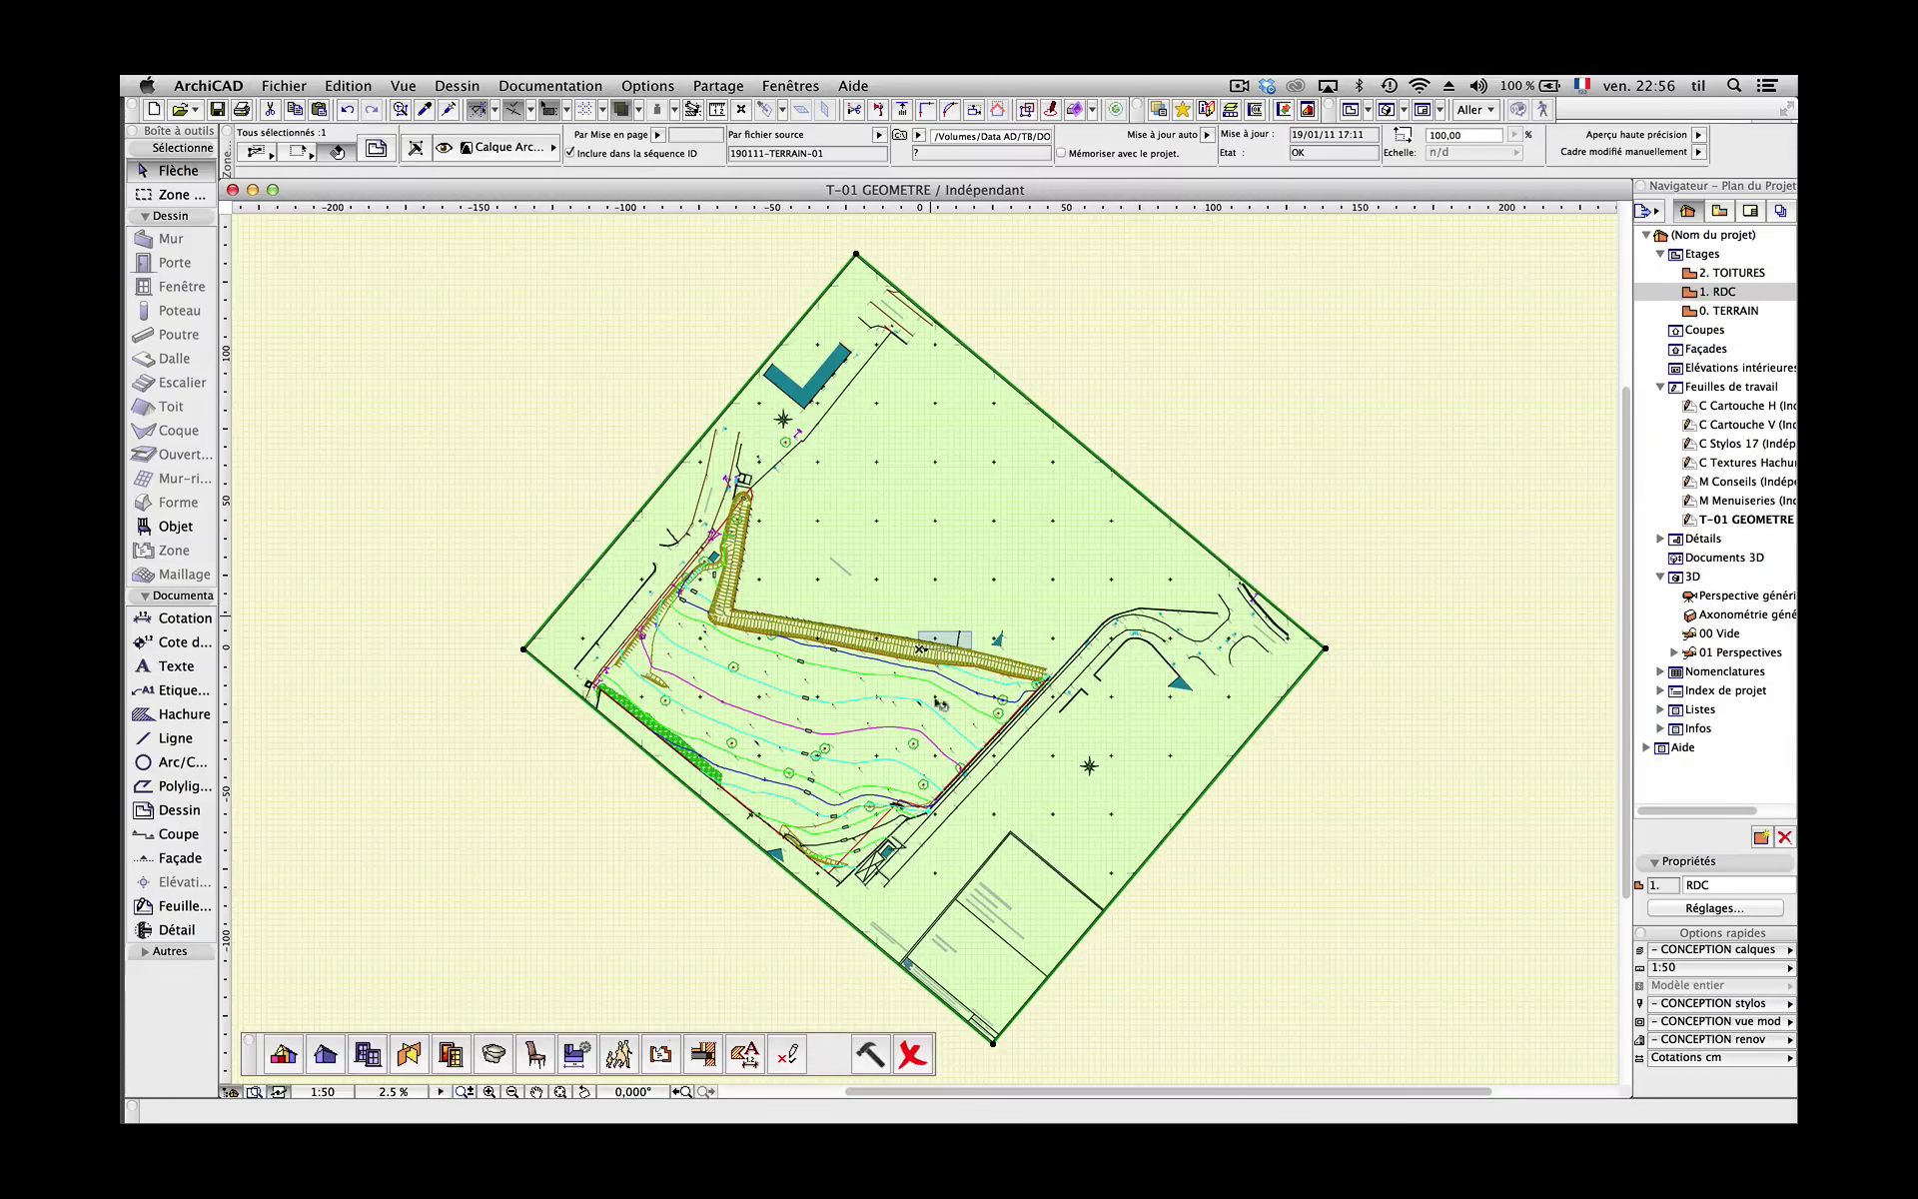
{"action": "key", "text": "super+d"}
{"action": "left_click", "coordinate": [778, 761]}
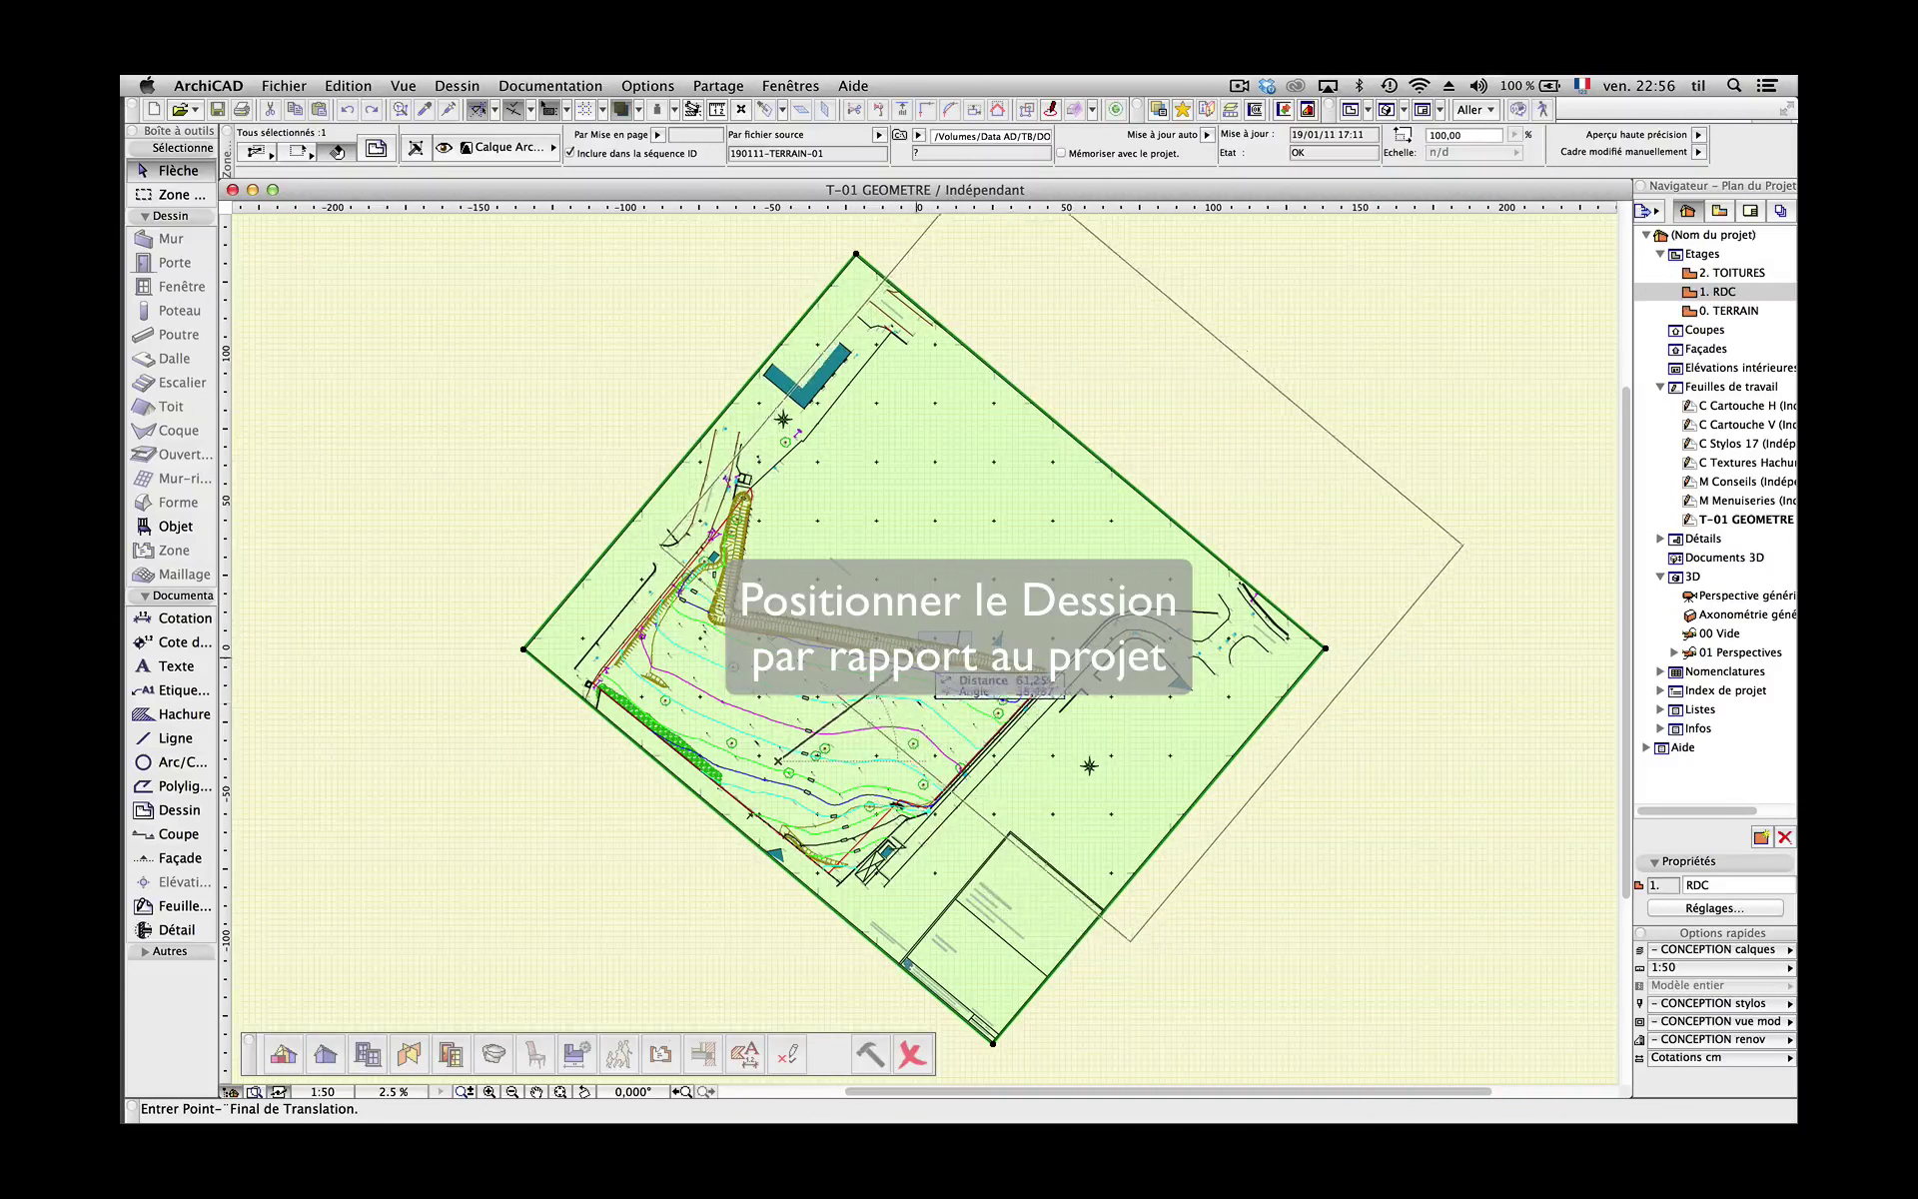
{"action": "left_click", "coordinate": [919, 649]}
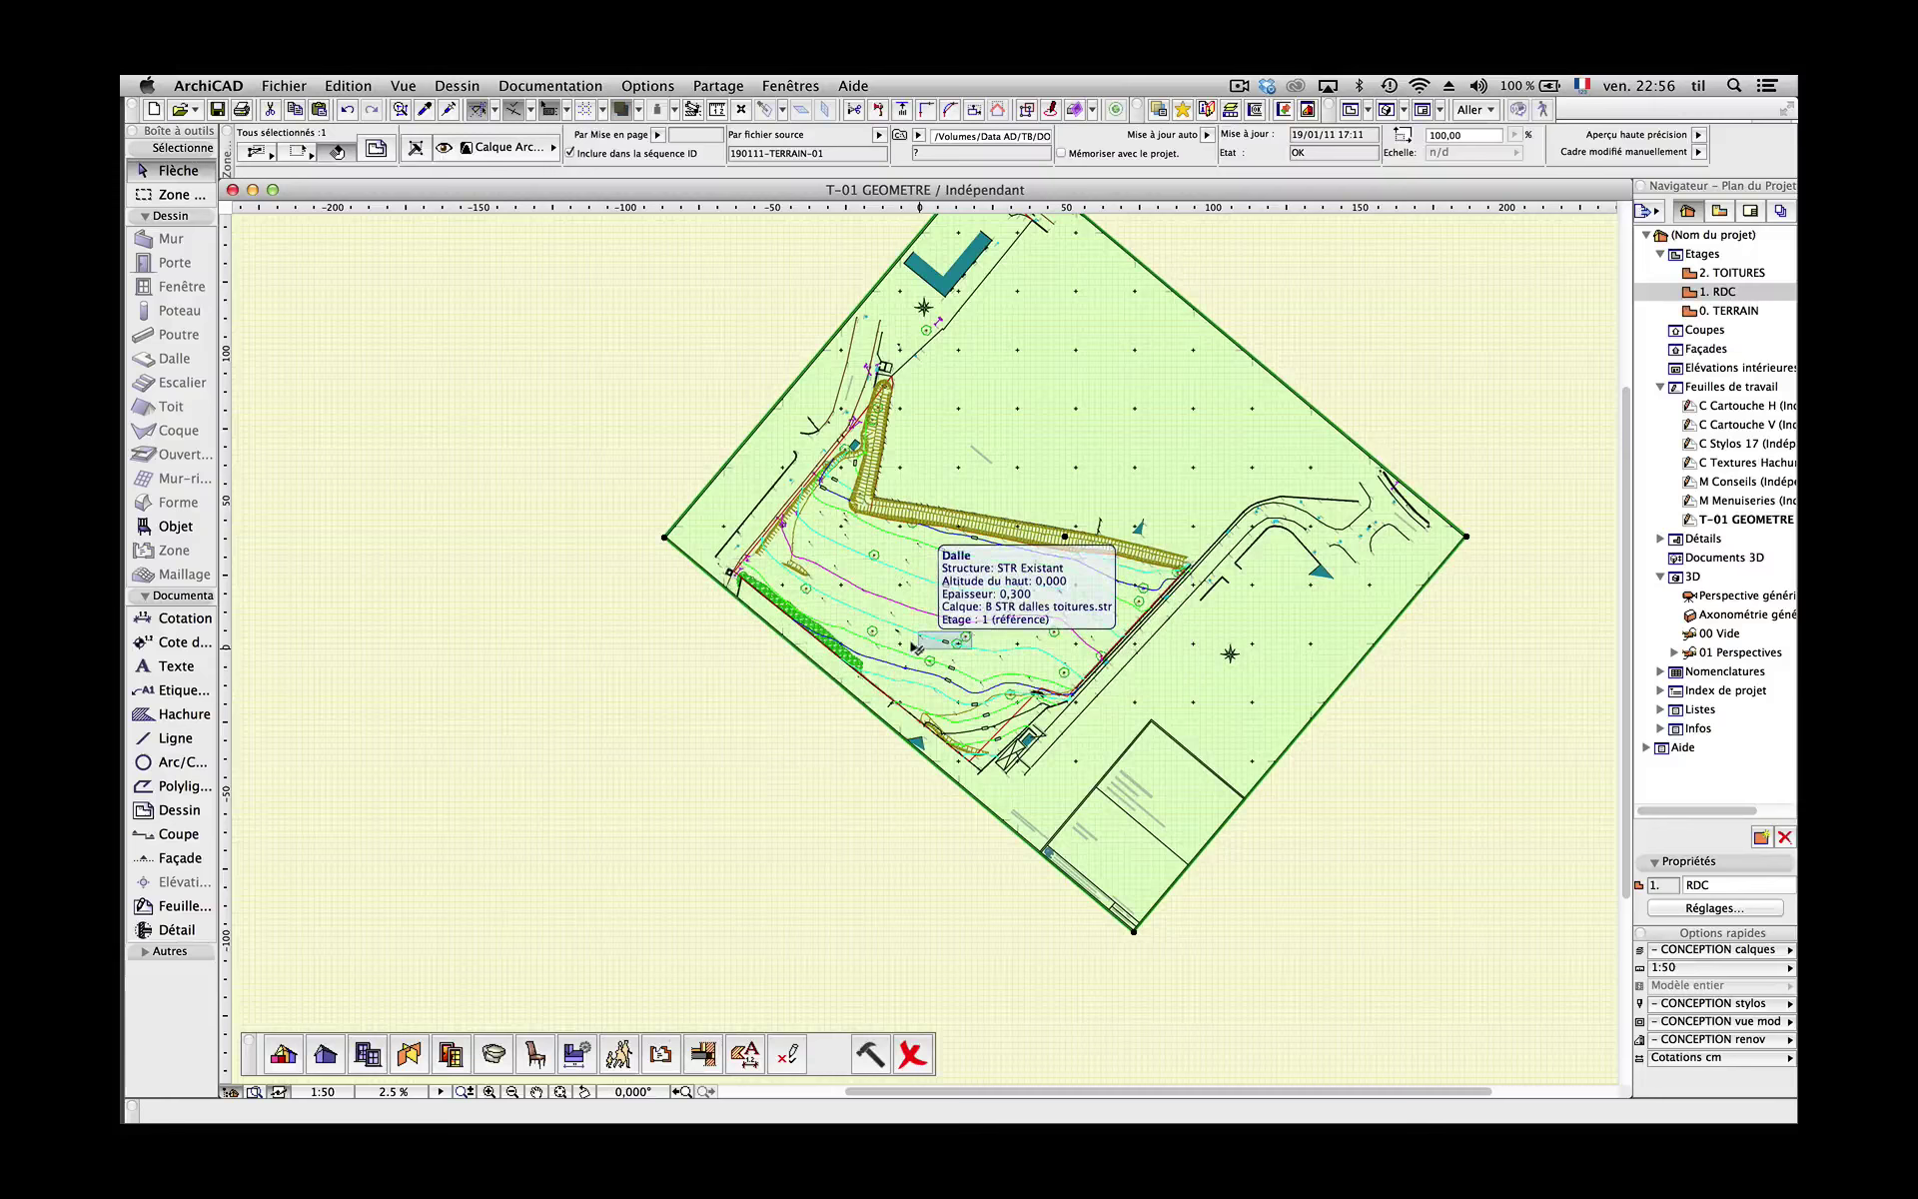
Rotate the survey drawing clockwise about the project origin until the hedge side of its border runs nearly vertical
{"action": "key", "text": "super+e"}
{"action": "left_click", "coordinate": [919, 649]}
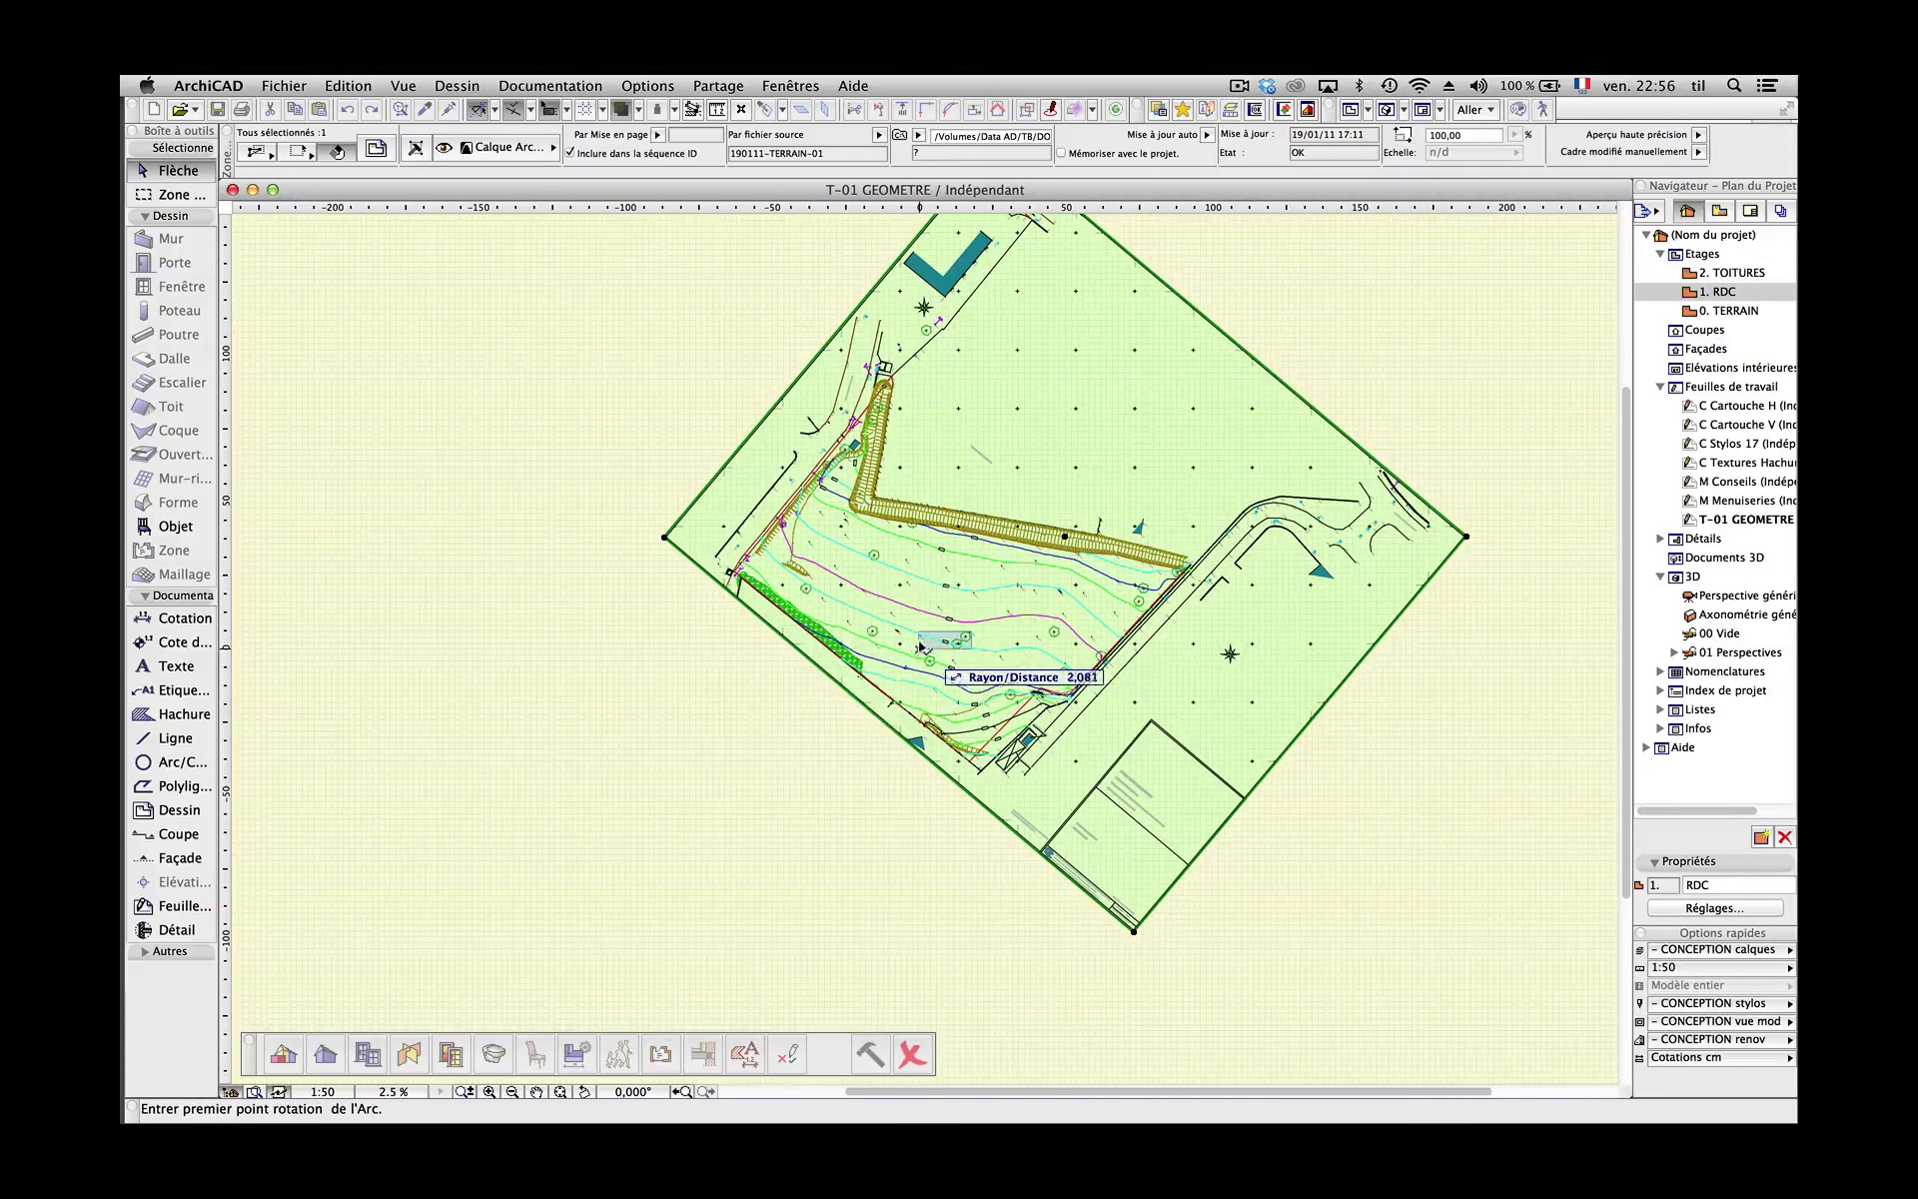
{"action": "left_click", "coordinate": [971, 648]}
{"action": "left_click", "coordinate": [952, 705]}
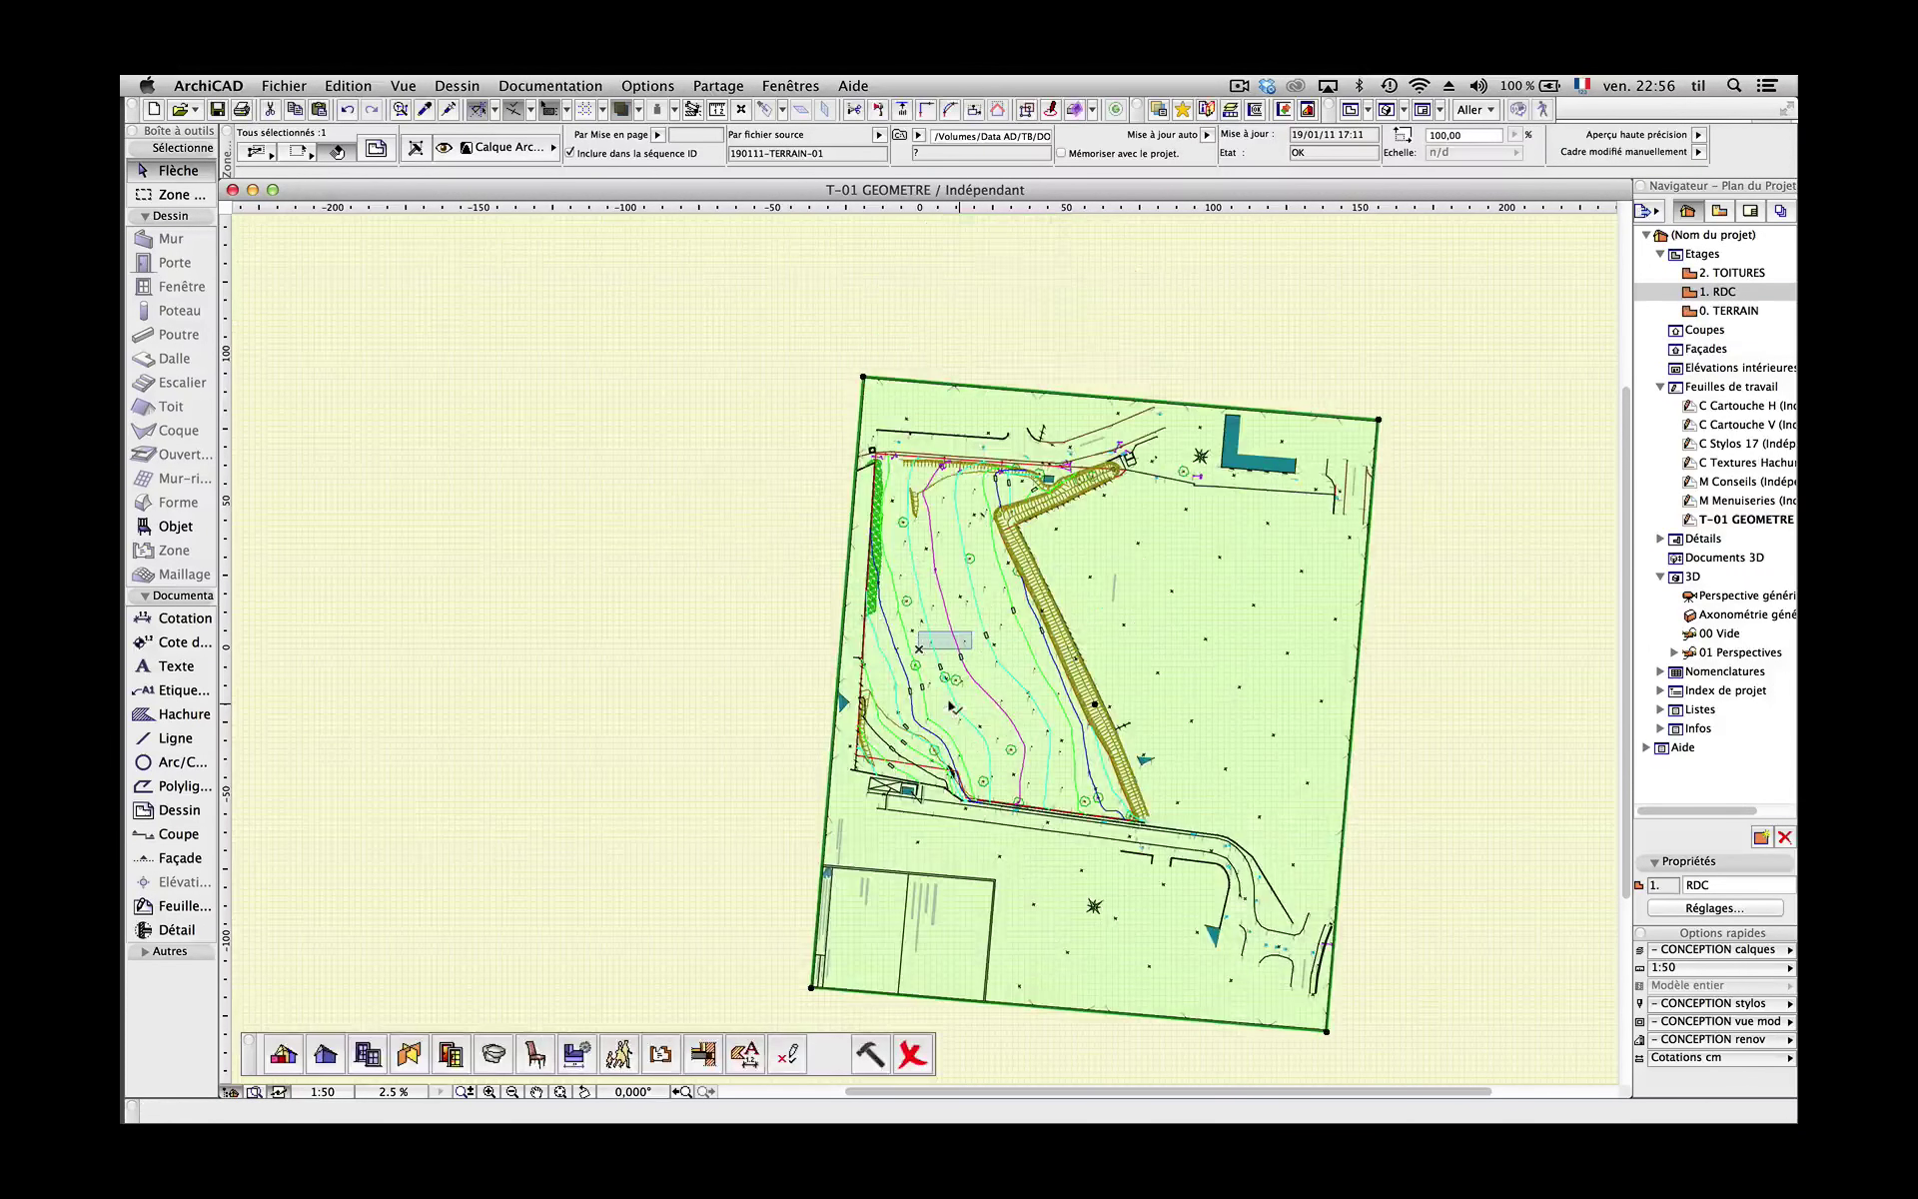
Rotate the survey drawing slightly further clockwise about the slab's lower-left corner so the contour lines run roughly parallel to its short side
{"action": "scroll", "coordinate": [965, 654], "scroll_direction": "up", "scroll_amount": 5}
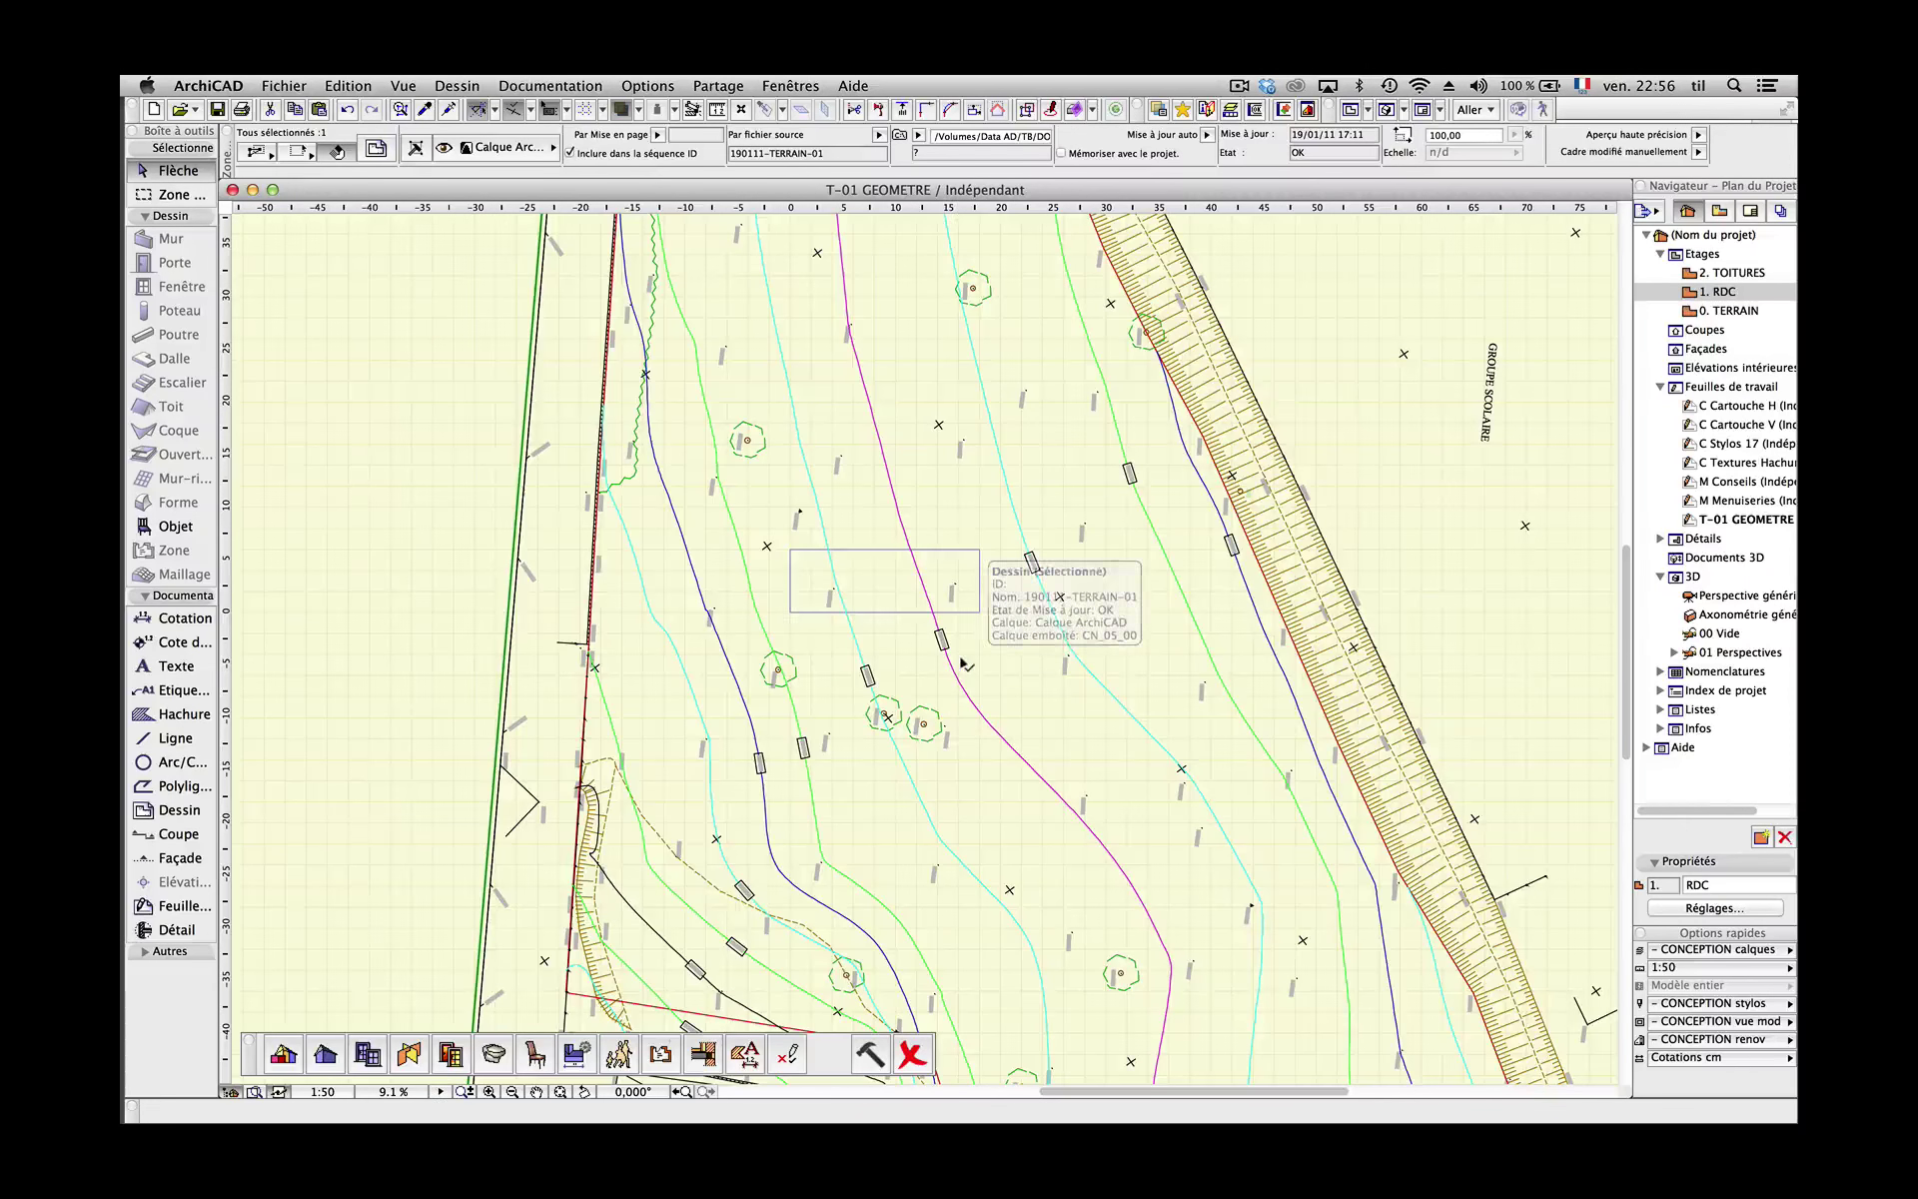
{"action": "key", "text": "super+e"}
{"action": "left_click", "coordinate": [789, 612]}
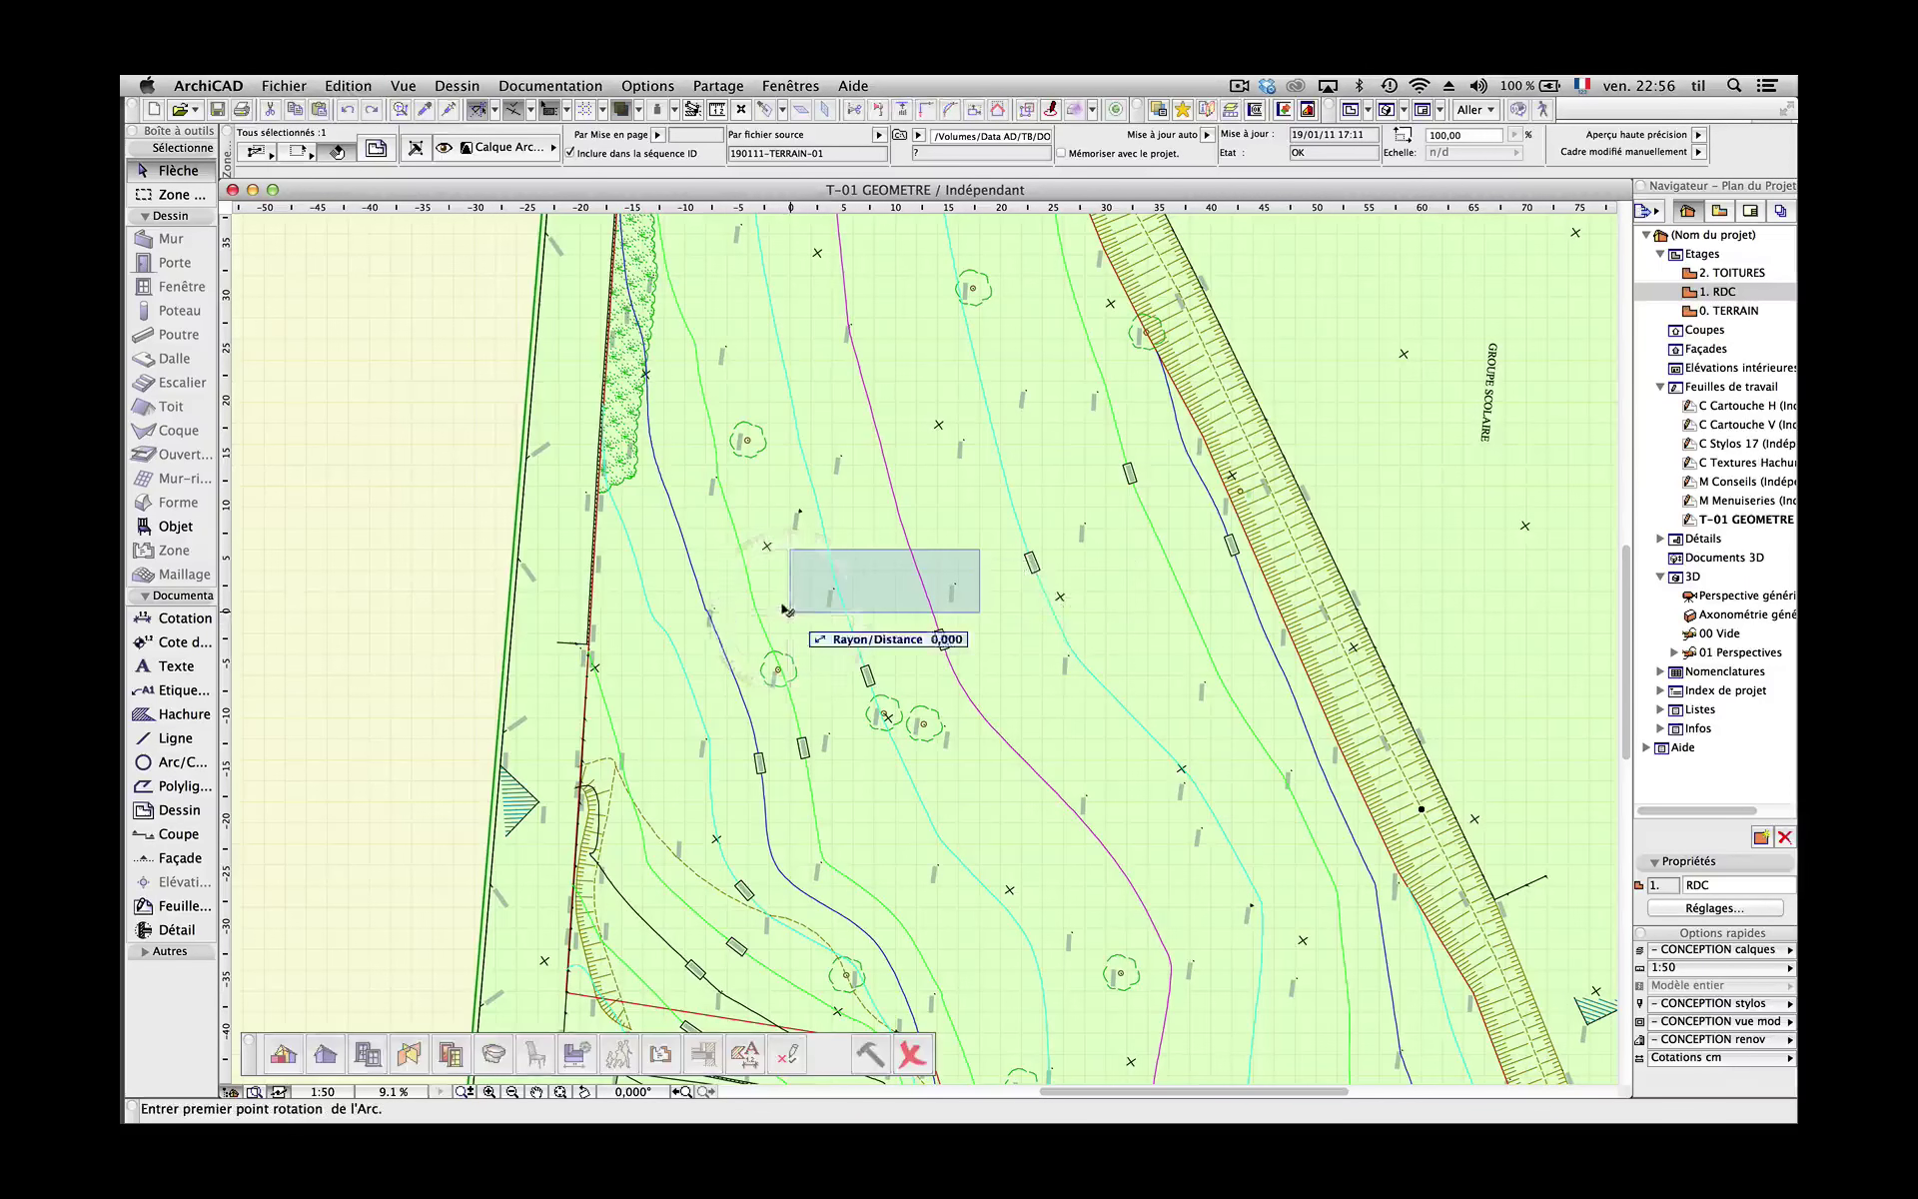
{"action": "left_click", "coordinate": [974, 612]}
{"action": "left_click", "coordinate": [979, 662]}
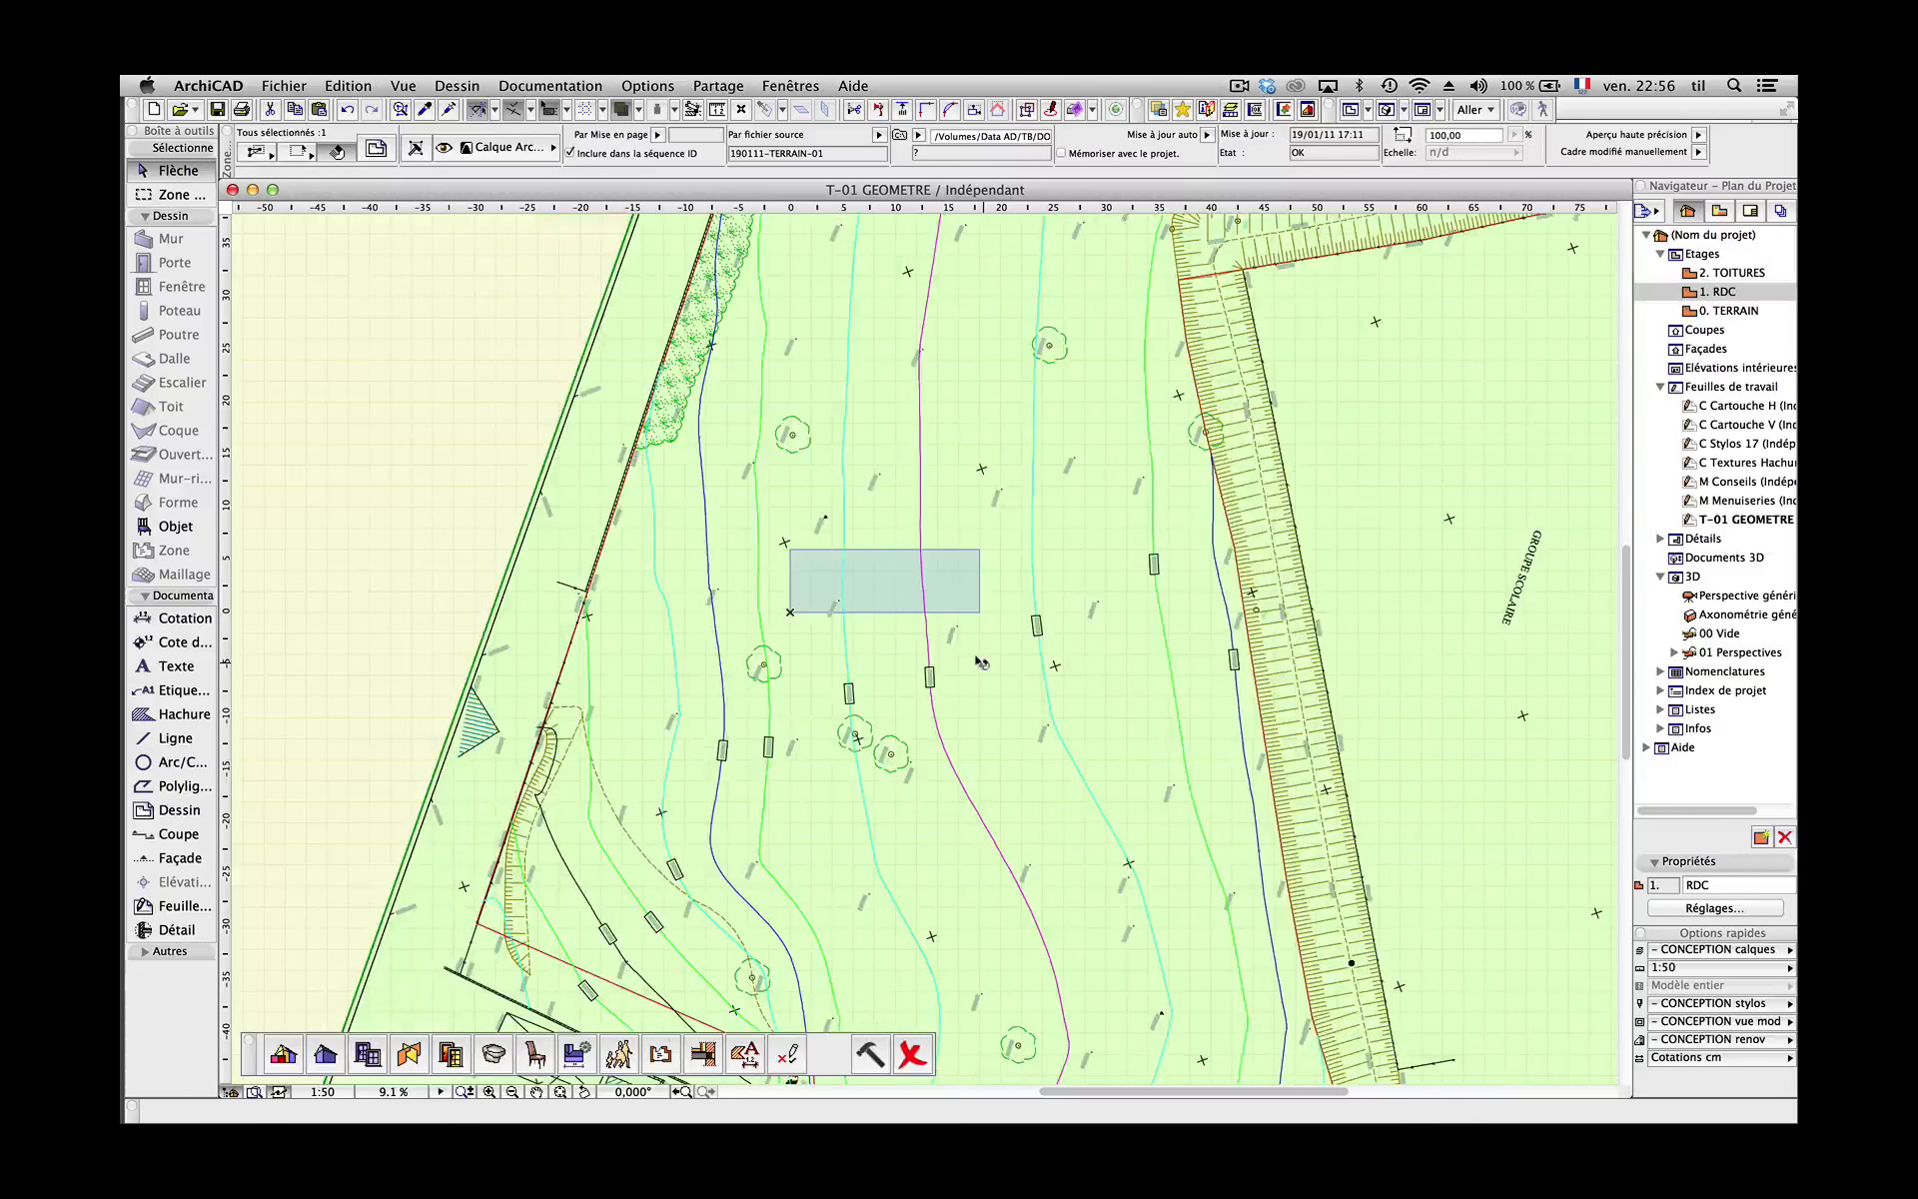
{"action": "left_click", "coordinate": [438, 551]}
Review the survey drawing's pen set and original colour options in its settings
{"action": "middle_click_drag", "start_coordinate": [515, 419], "coordinate": [631, 428]}
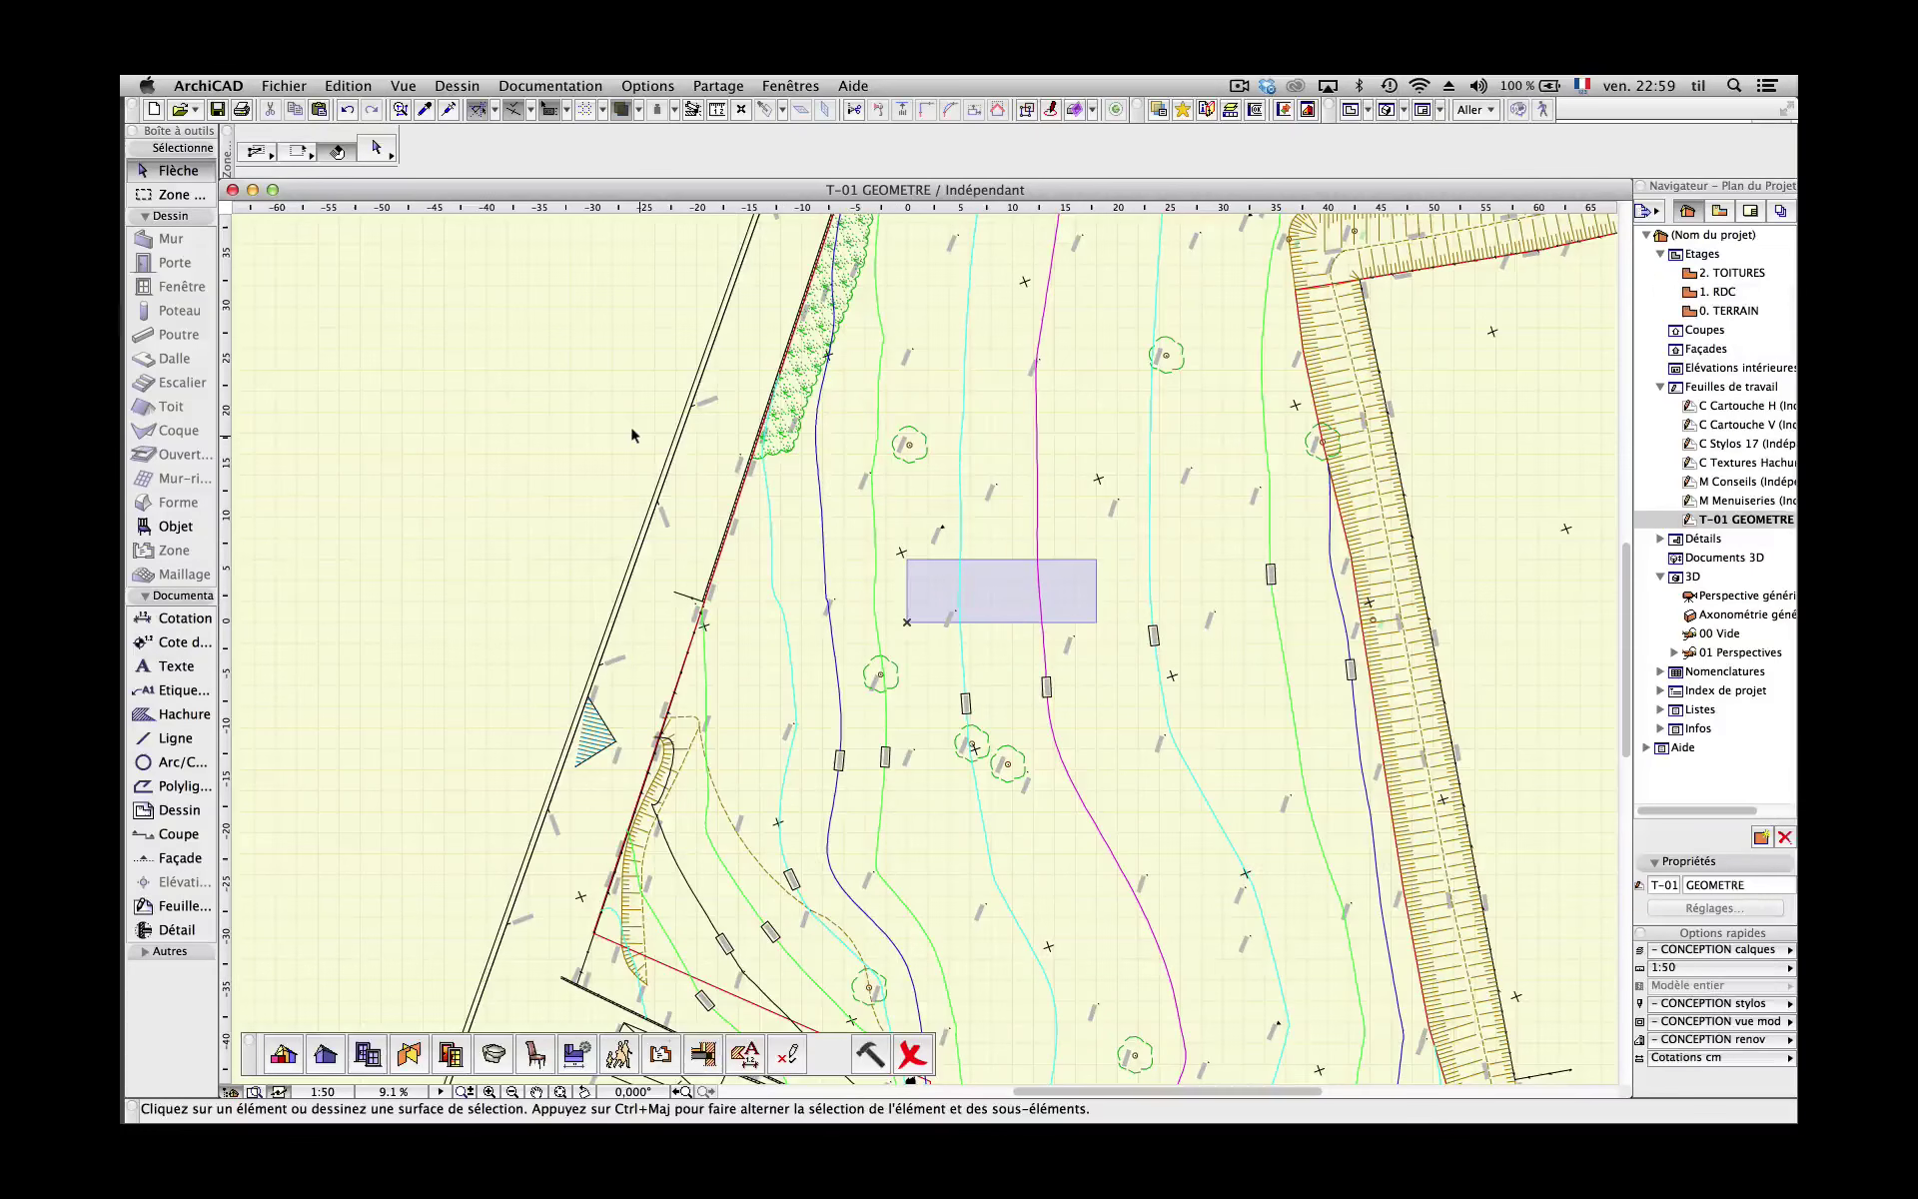
{"action": "left_click", "coordinate": [664, 528]}
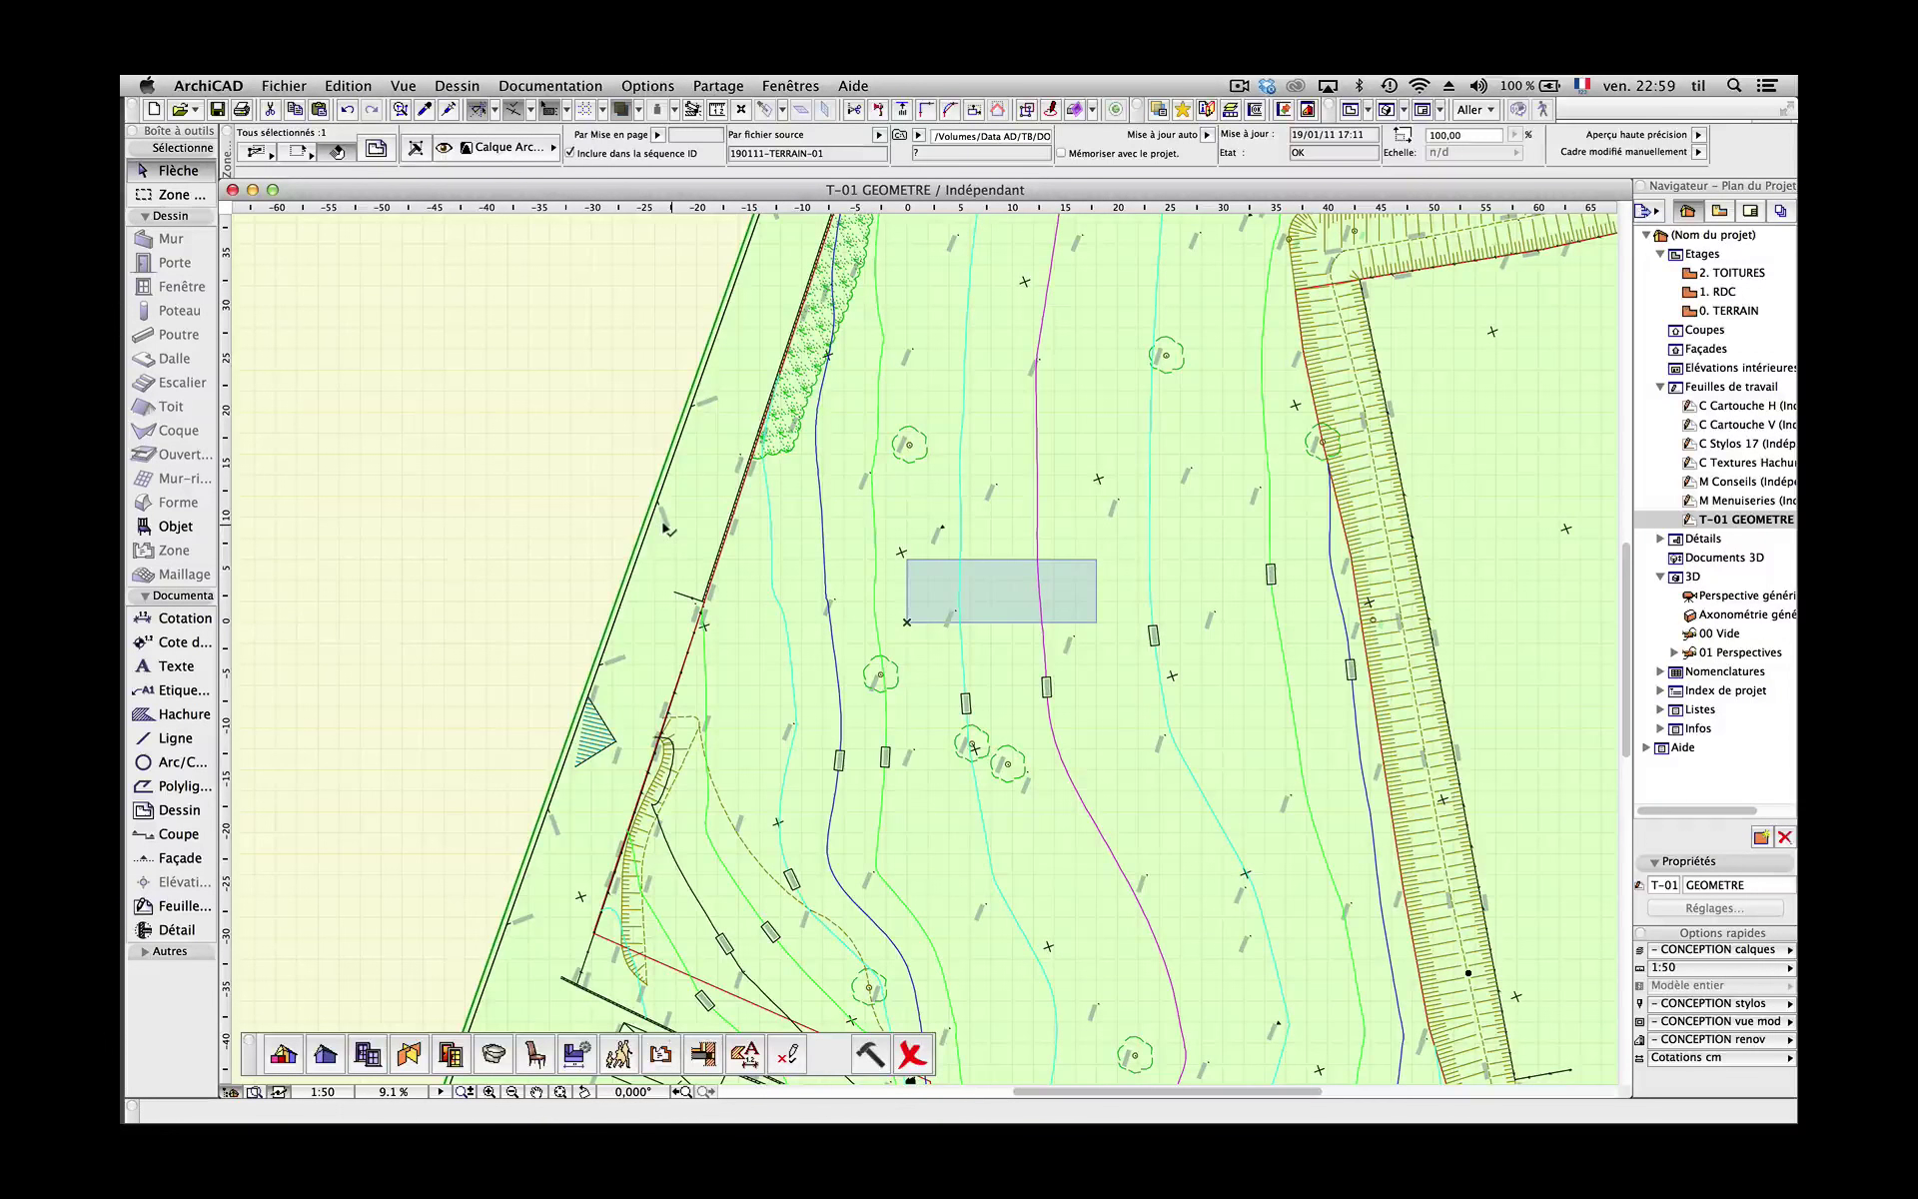
{"action": "left_click", "coordinate": [377, 148]}
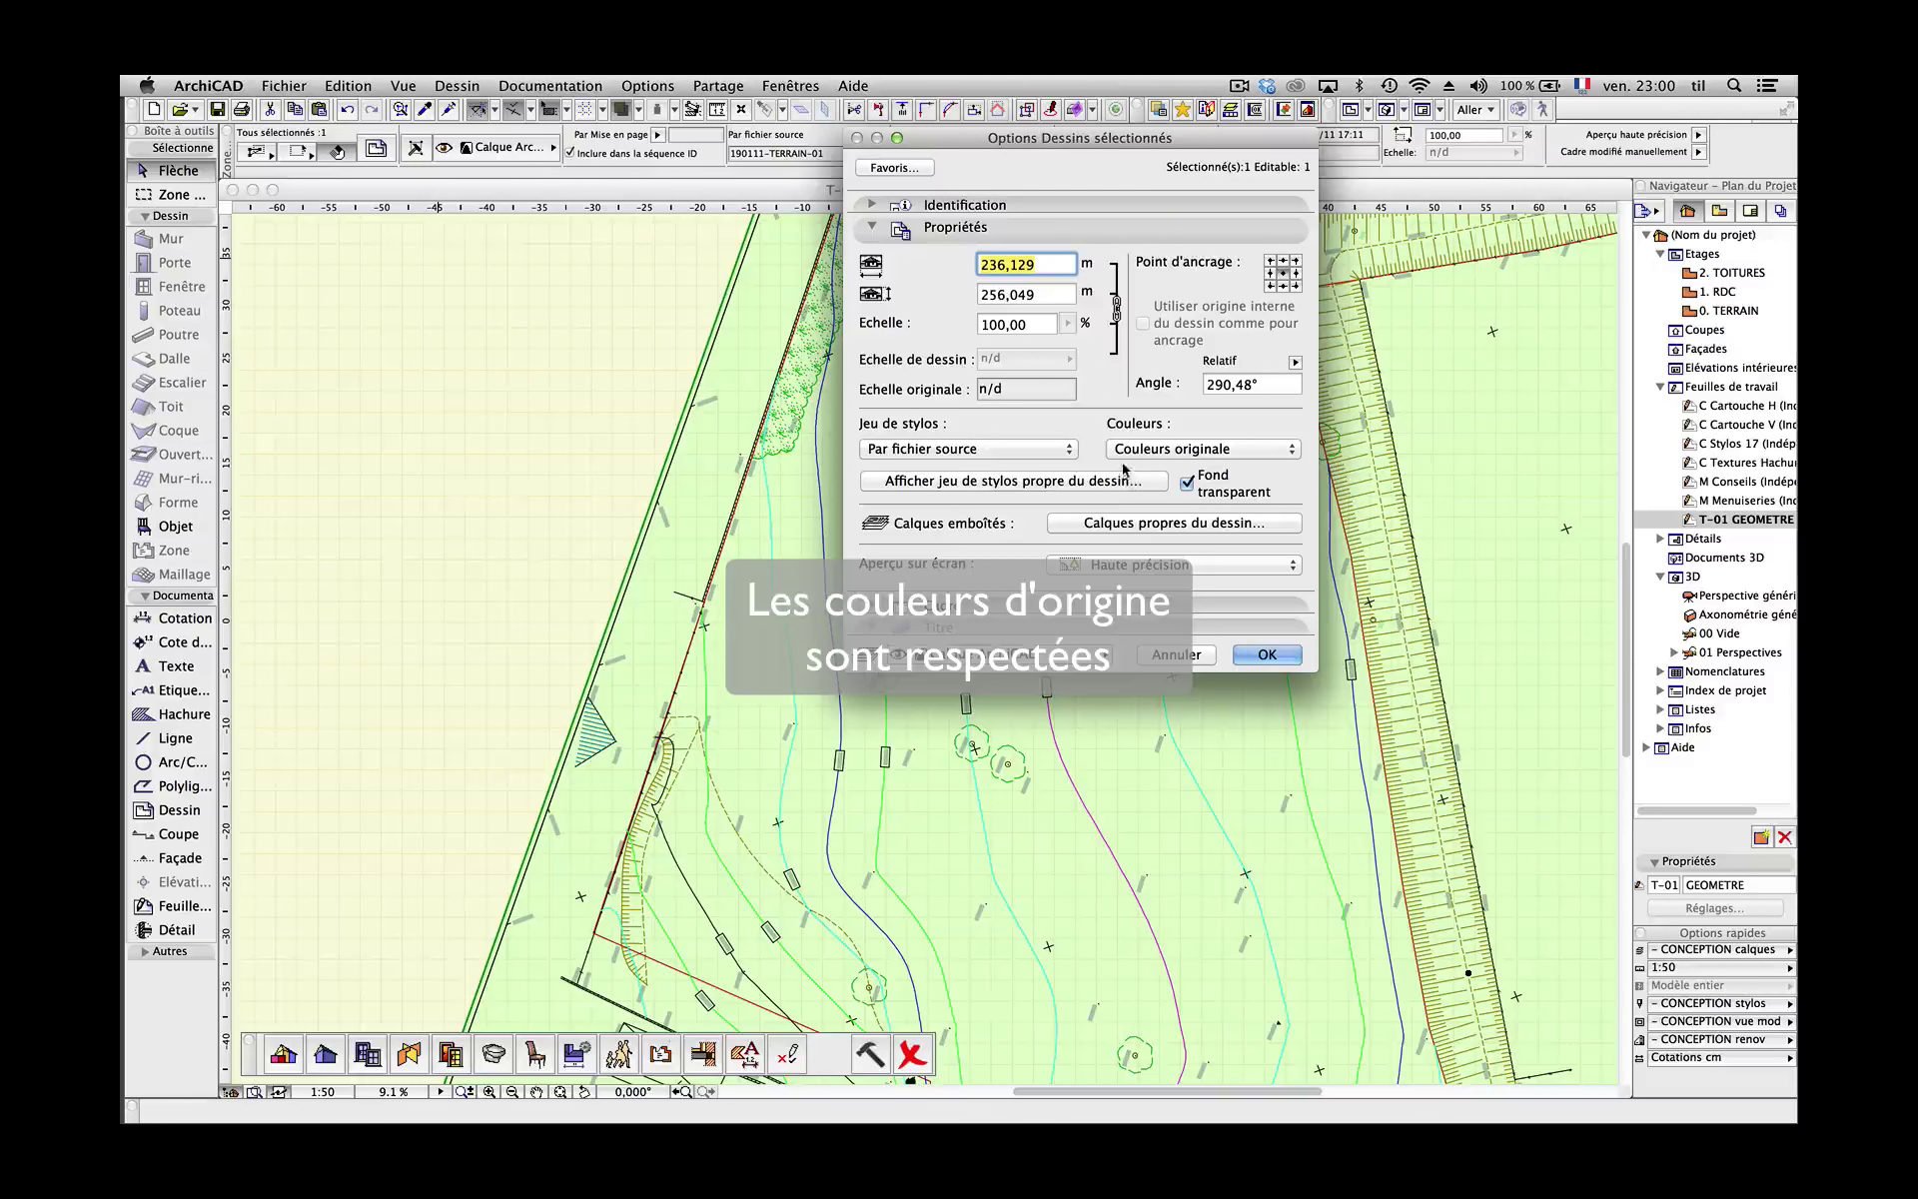
{"action": "left_click", "coordinate": [1265, 654]}
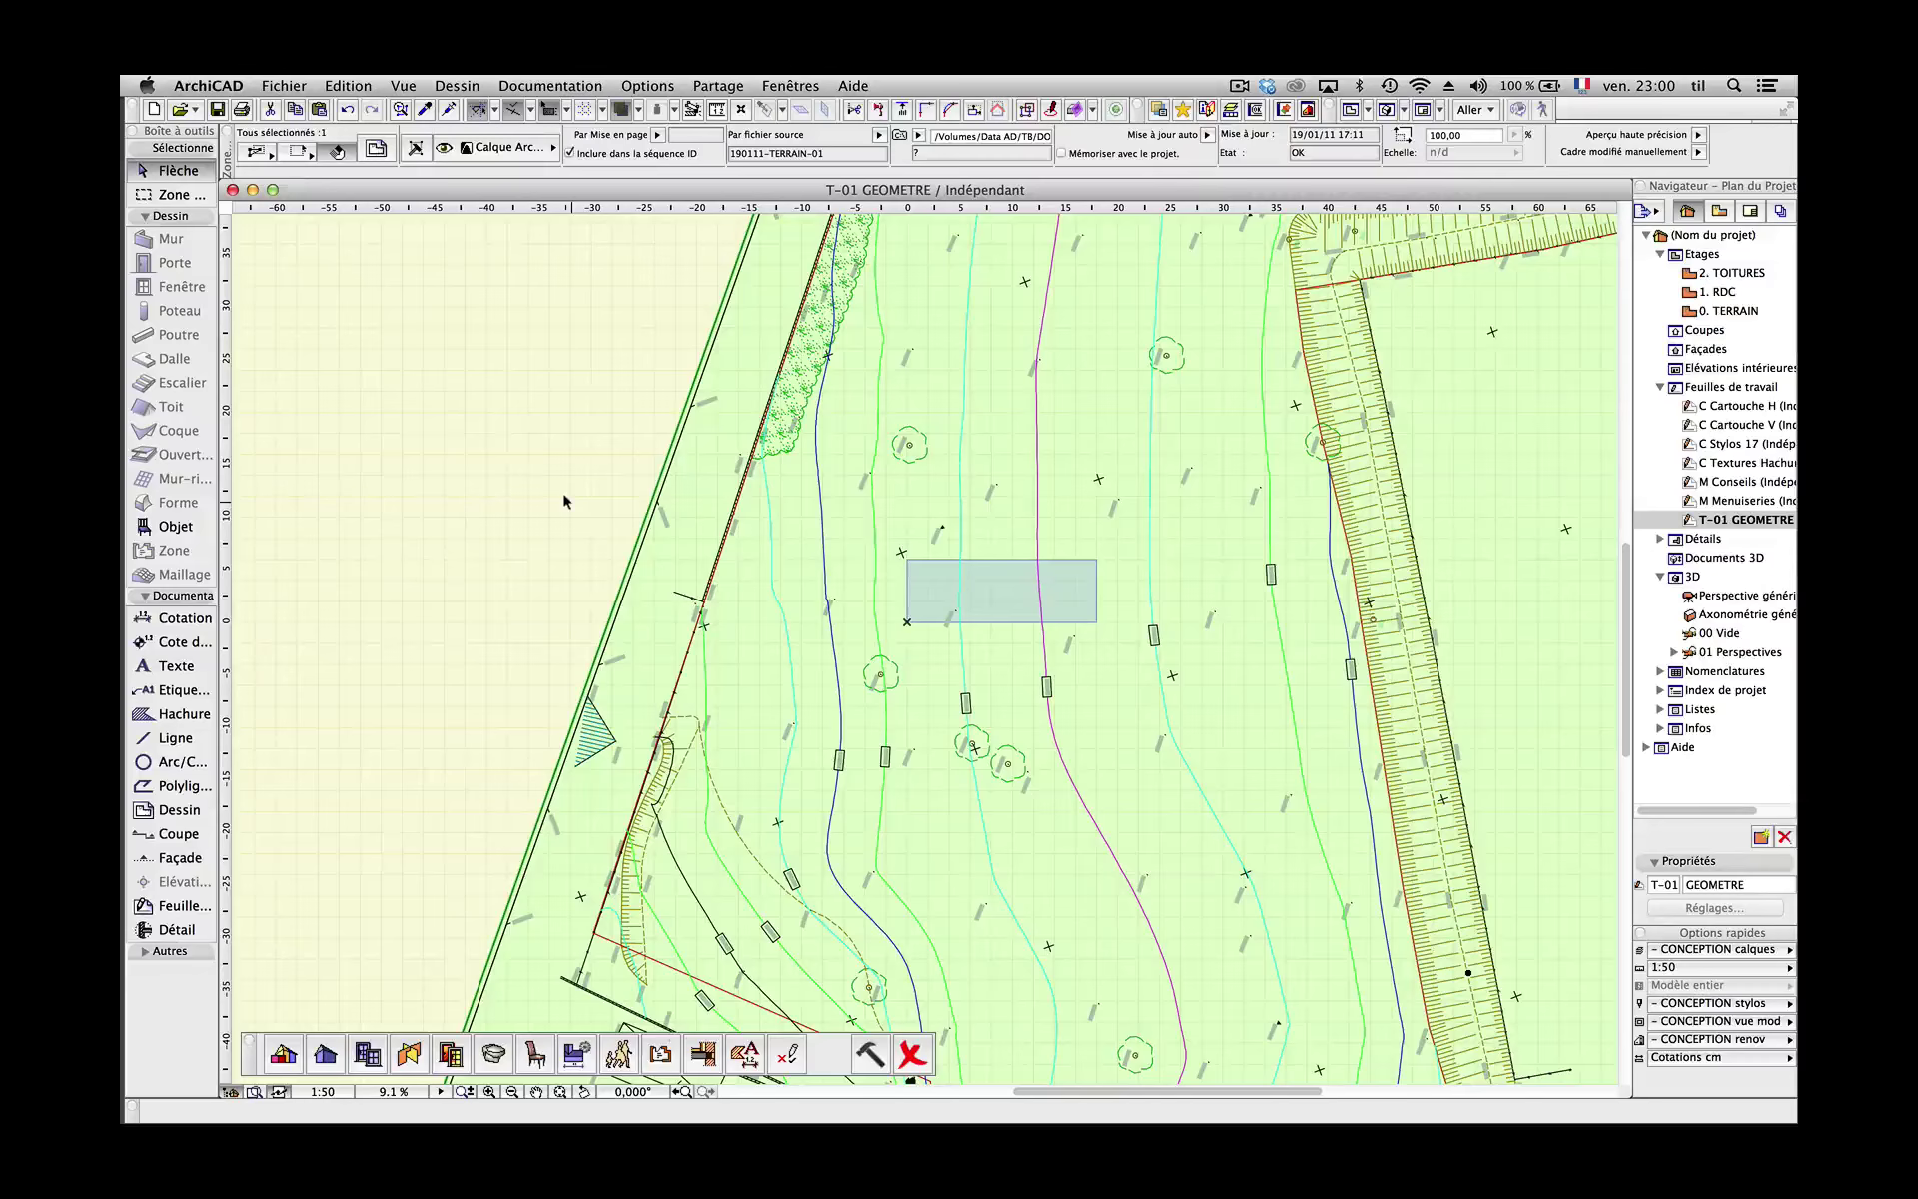
{"action": "key", "text": "Escape"}
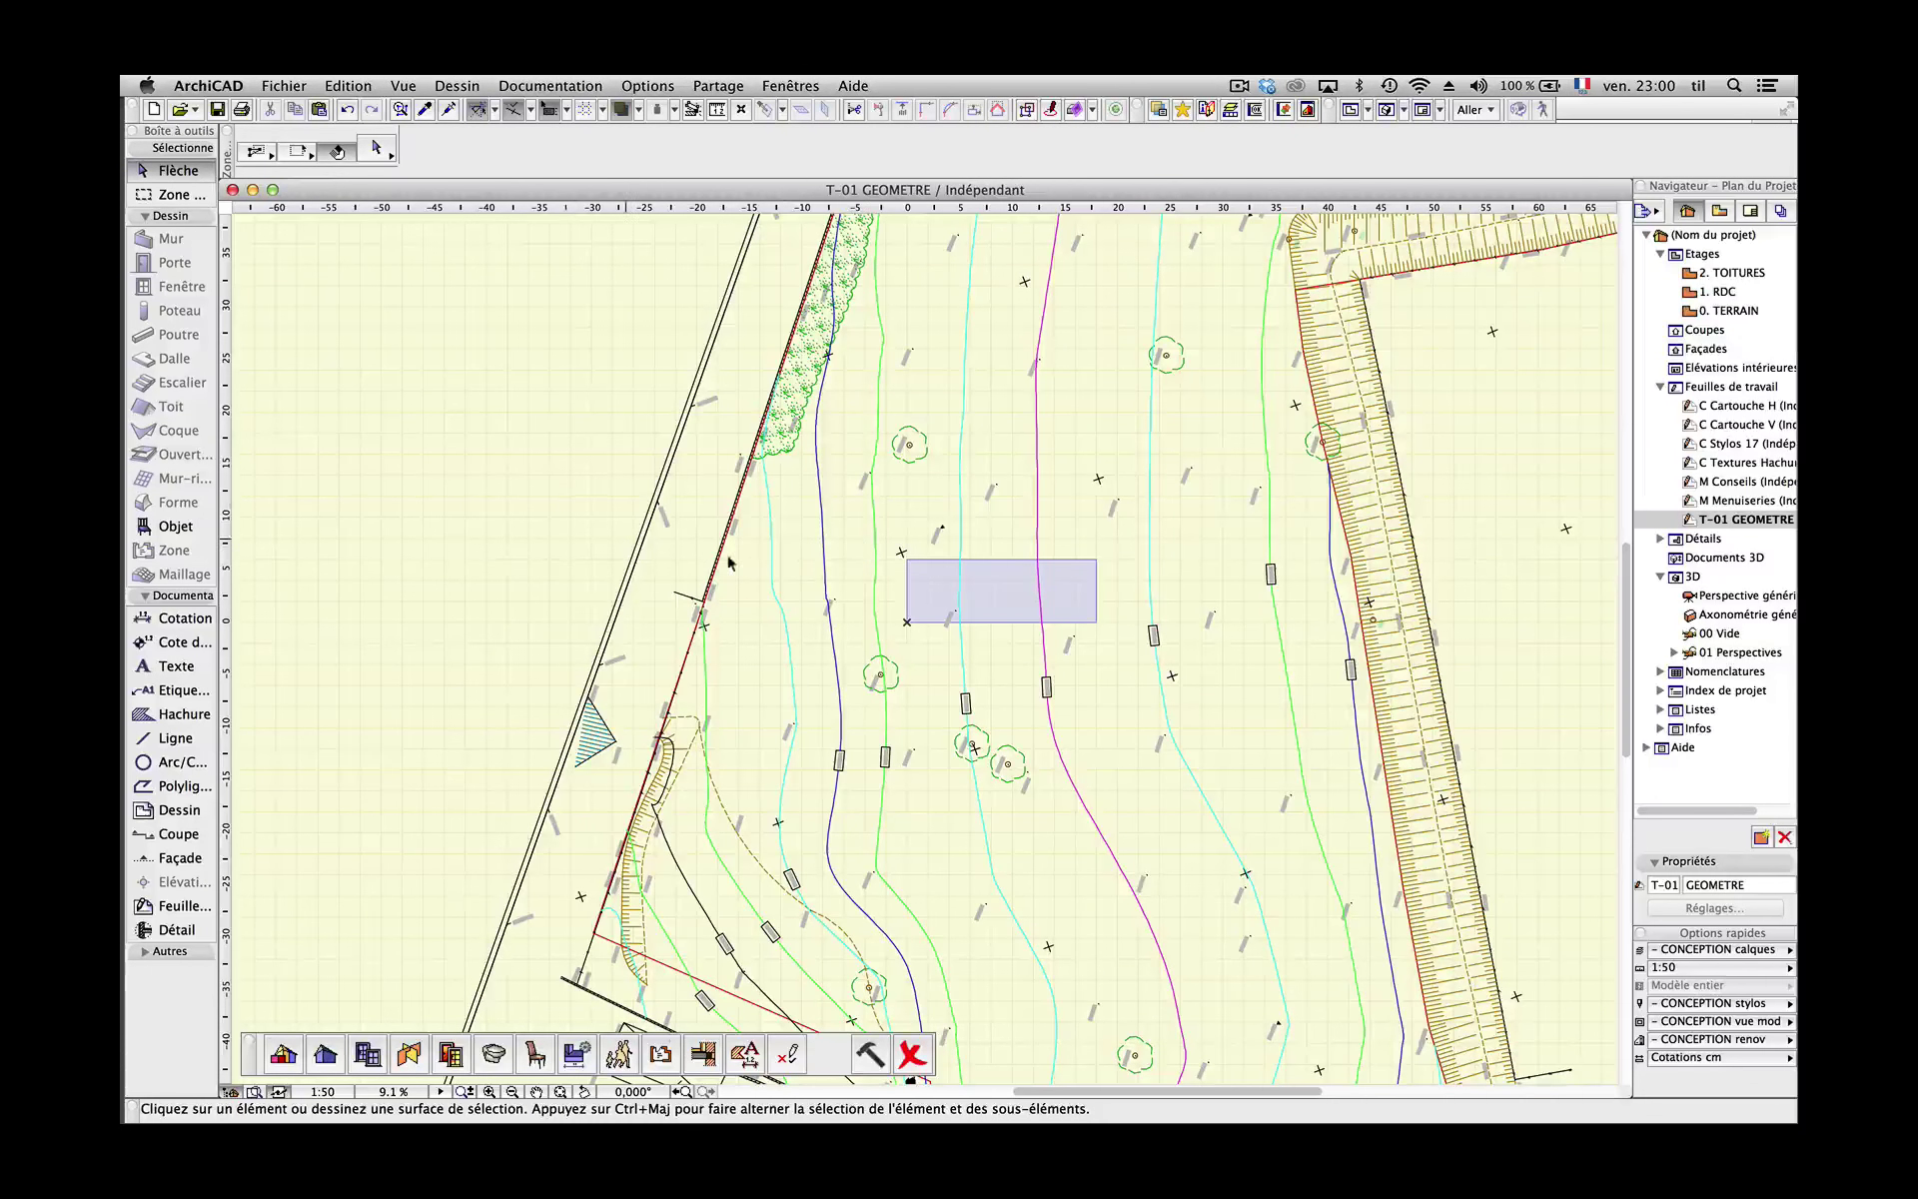
Lock the positioned survey drawing on the T-01 GEOMETRE worksheet and deselect it
{"action": "scroll", "coordinate": [902, 547], "scroll_direction": "up", "scroll_amount": 5}
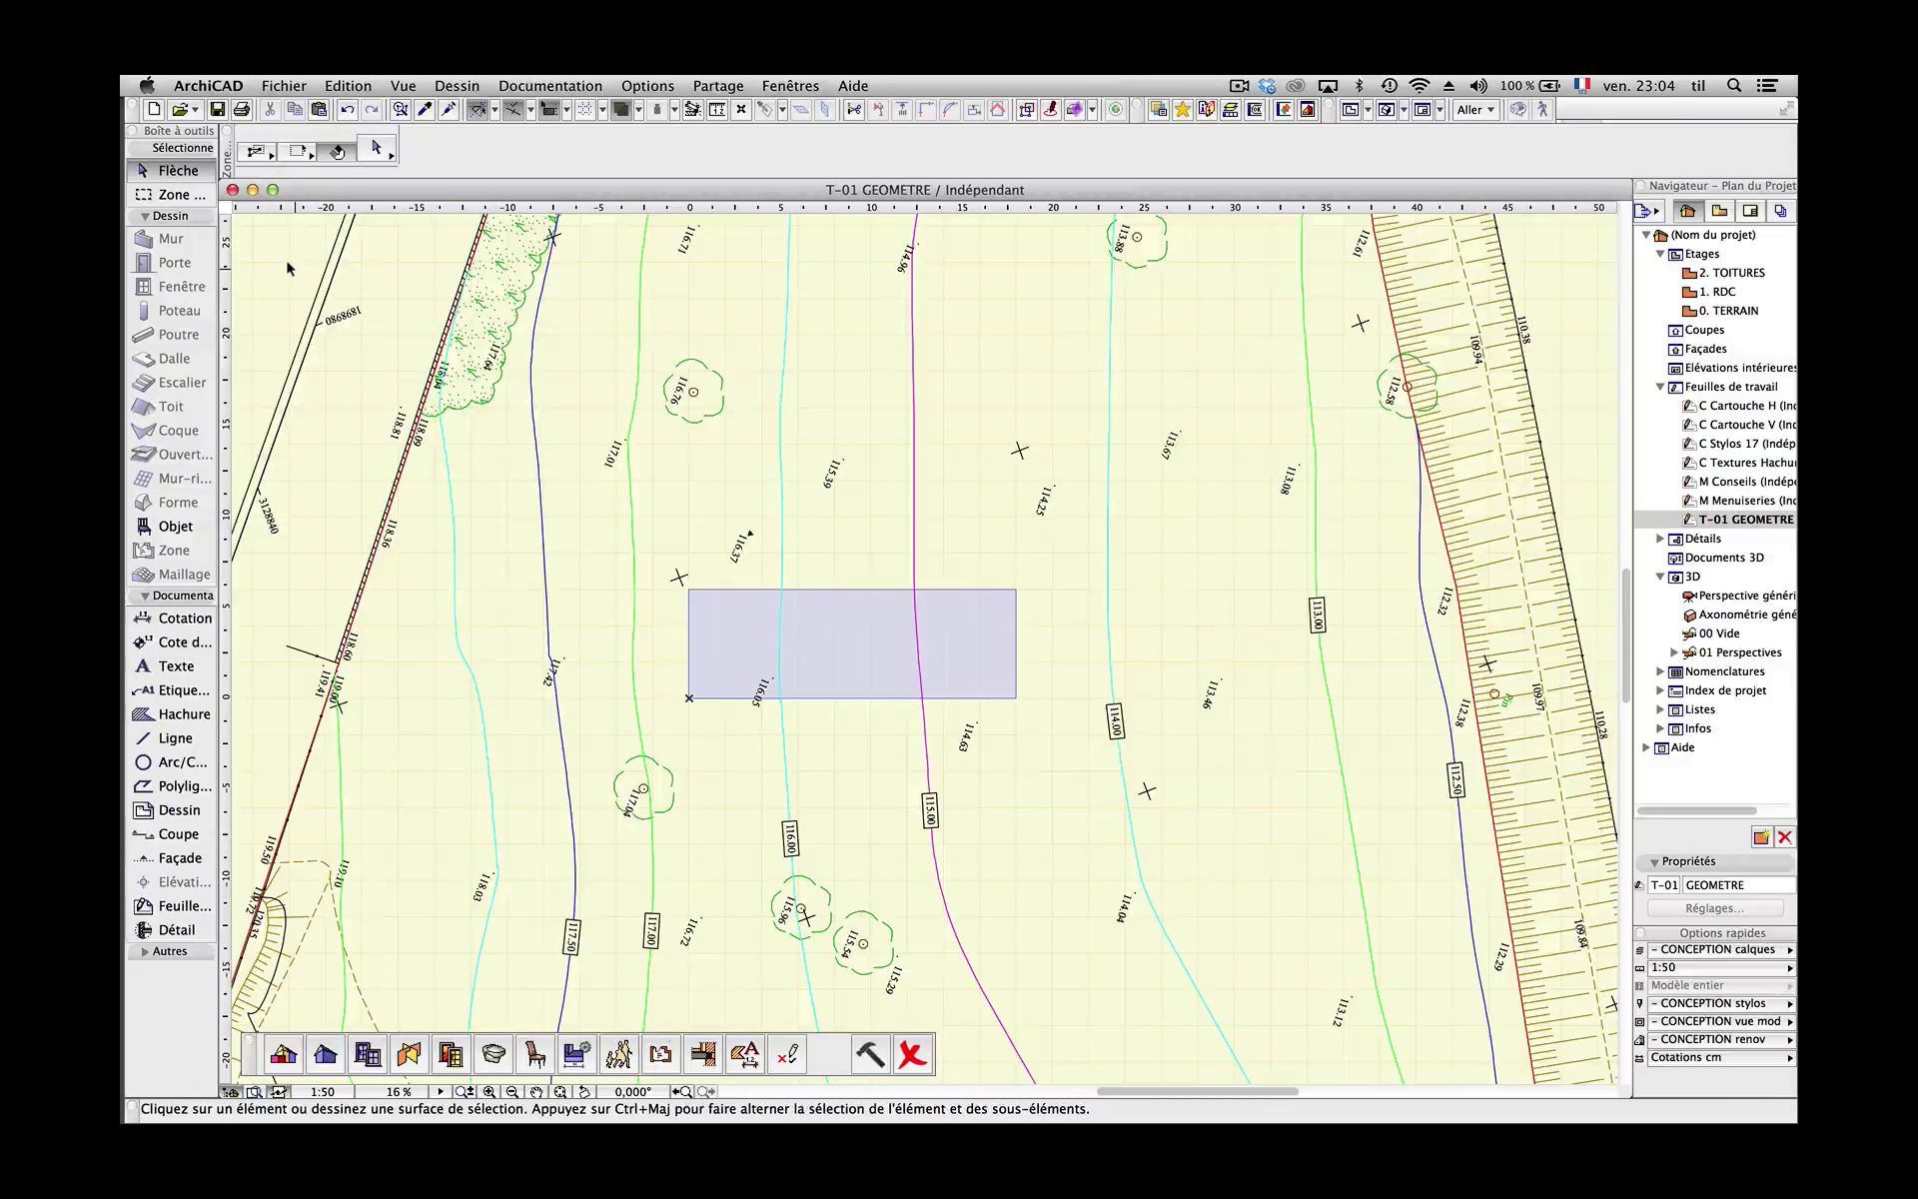
{"action": "scroll", "coordinate": [479, 423], "scroll_direction": "down", "scroll_amount": 5}
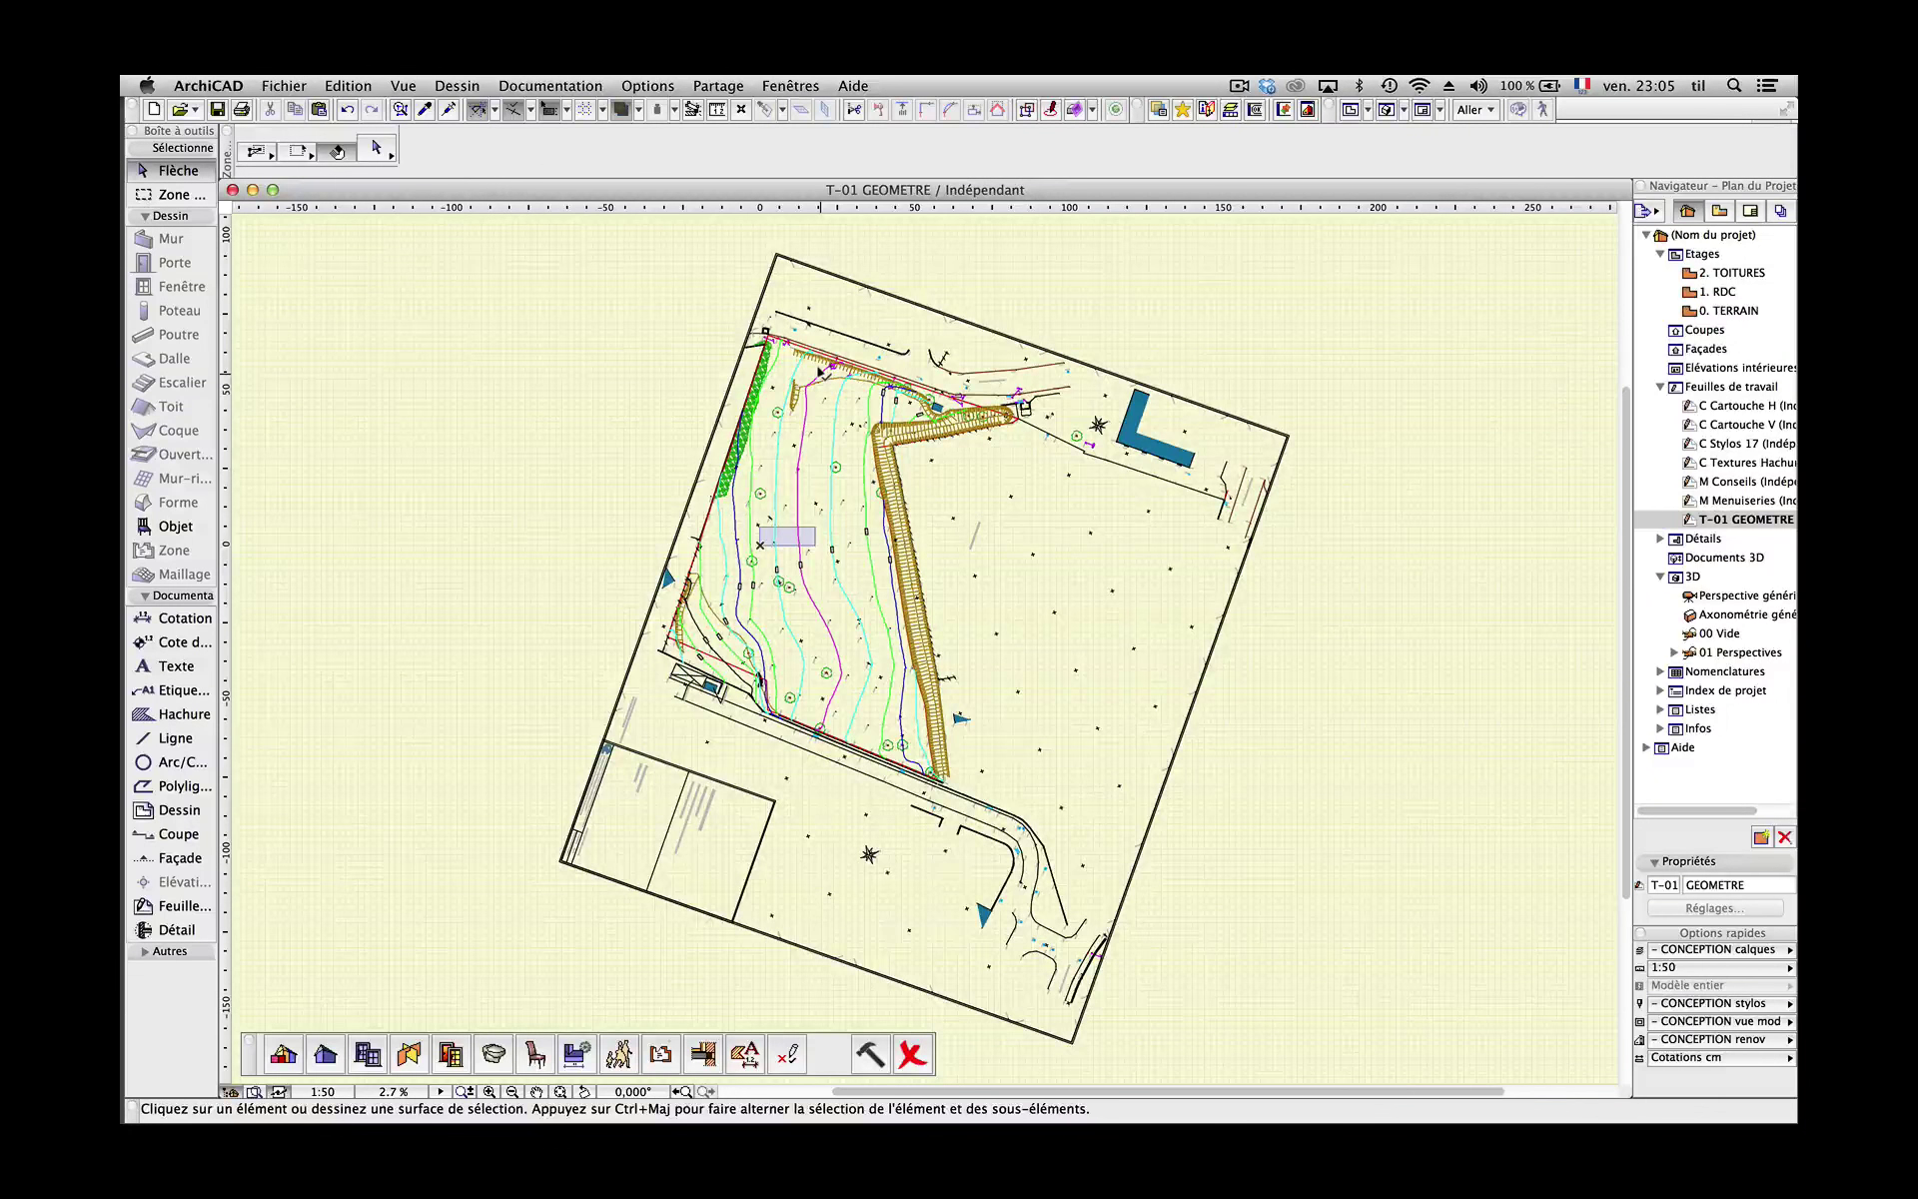
{"action": "left_click", "coordinate": [819, 371]}
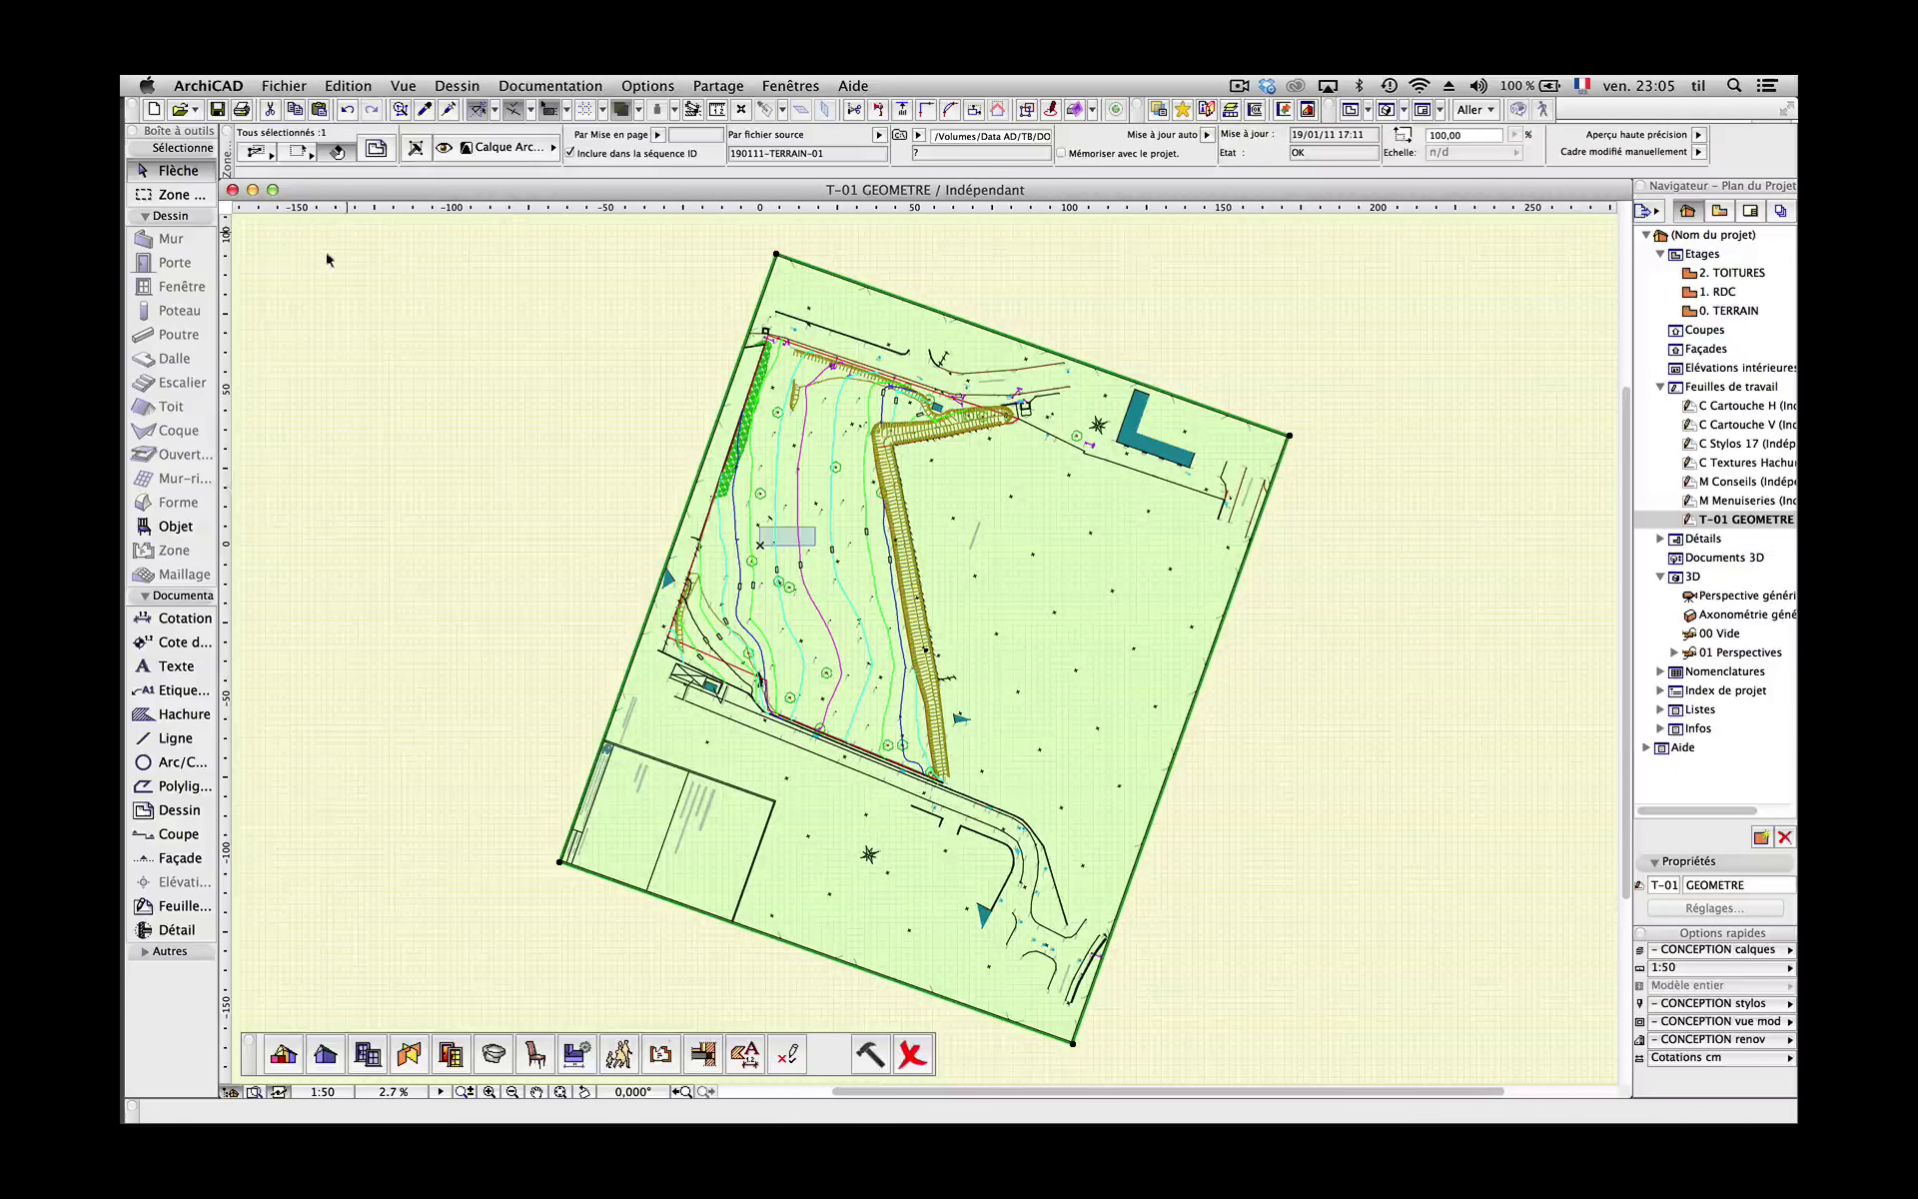
{"action": "left_click", "coordinate": [351, 85]}
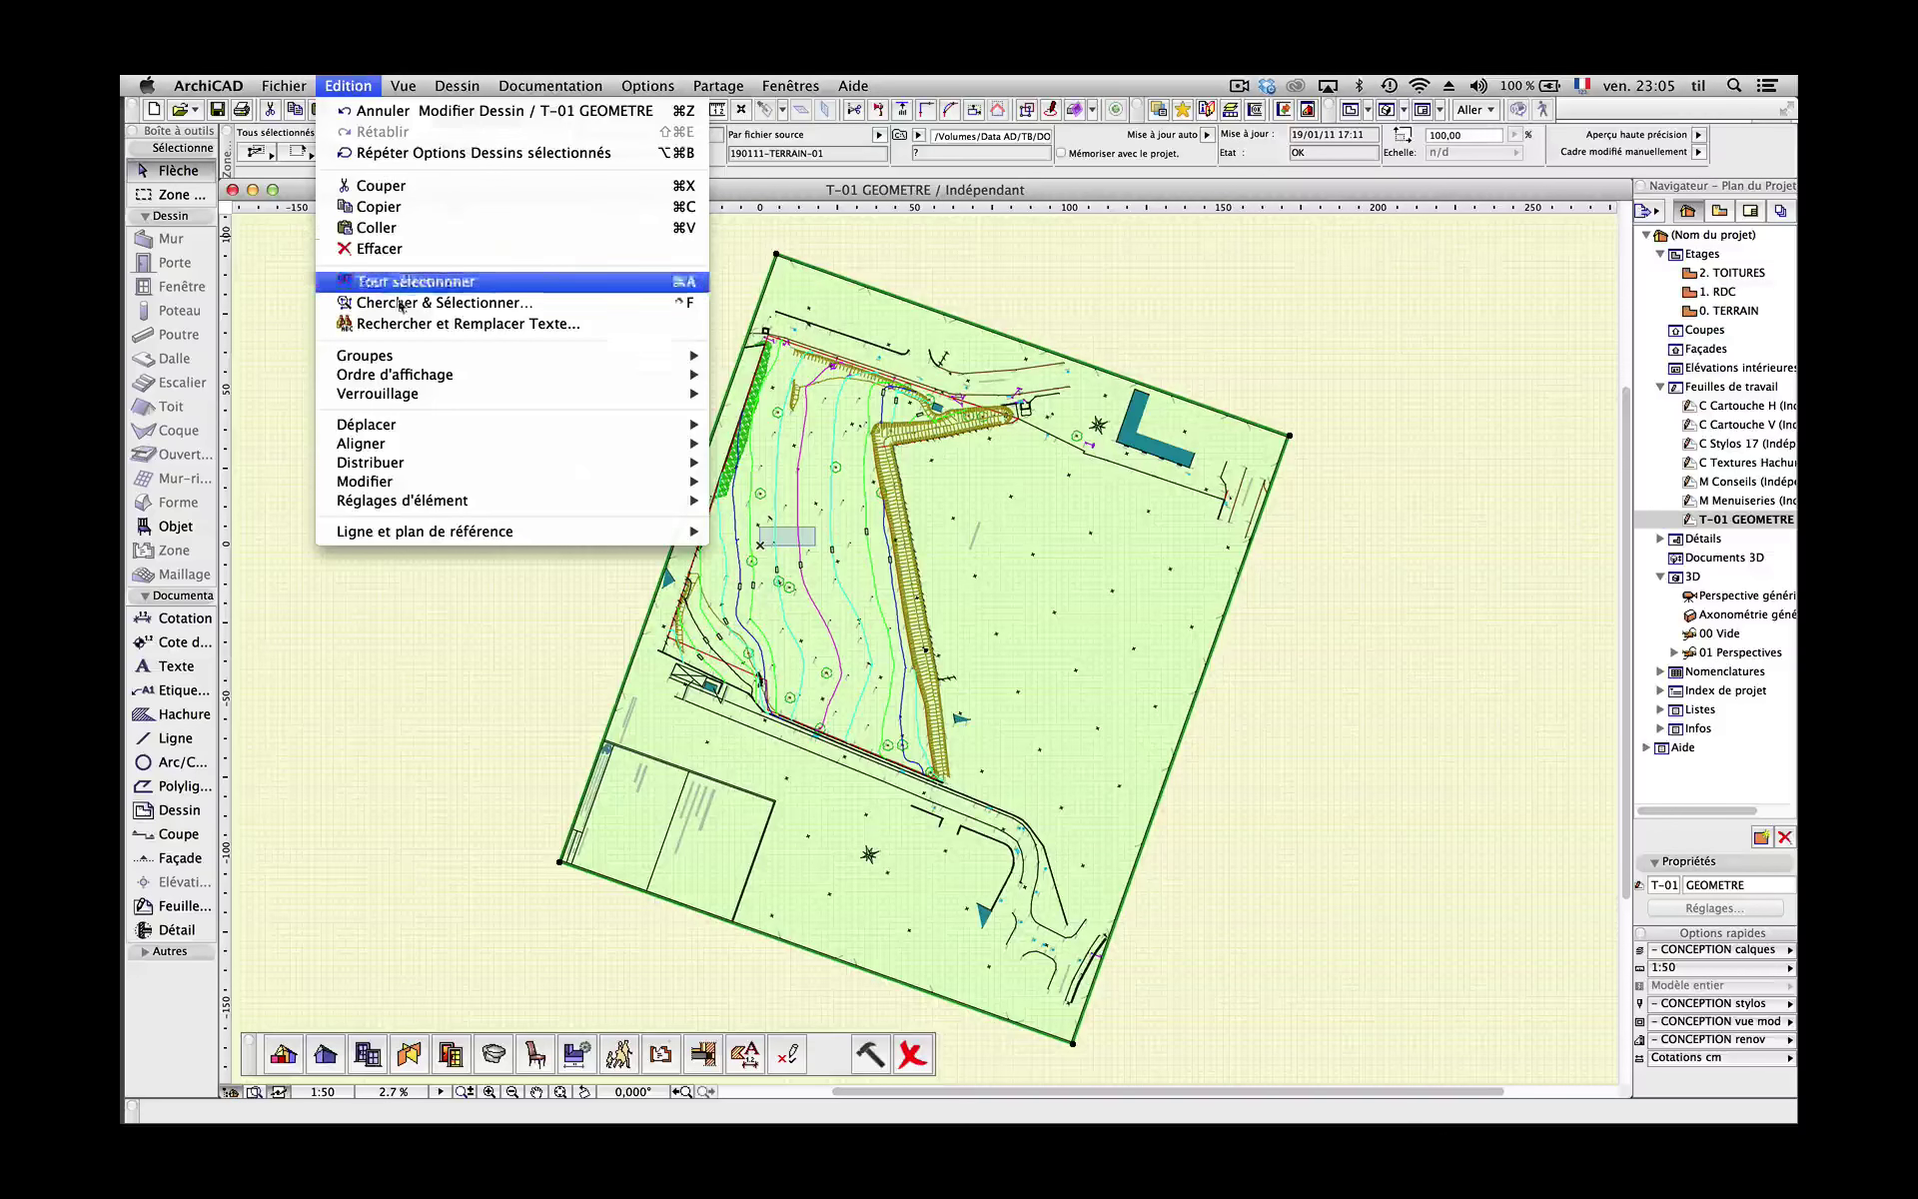
{"action": "mouse_move", "coordinate": [587, 394]}
{"action": "left_click", "coordinate": [785, 394]}
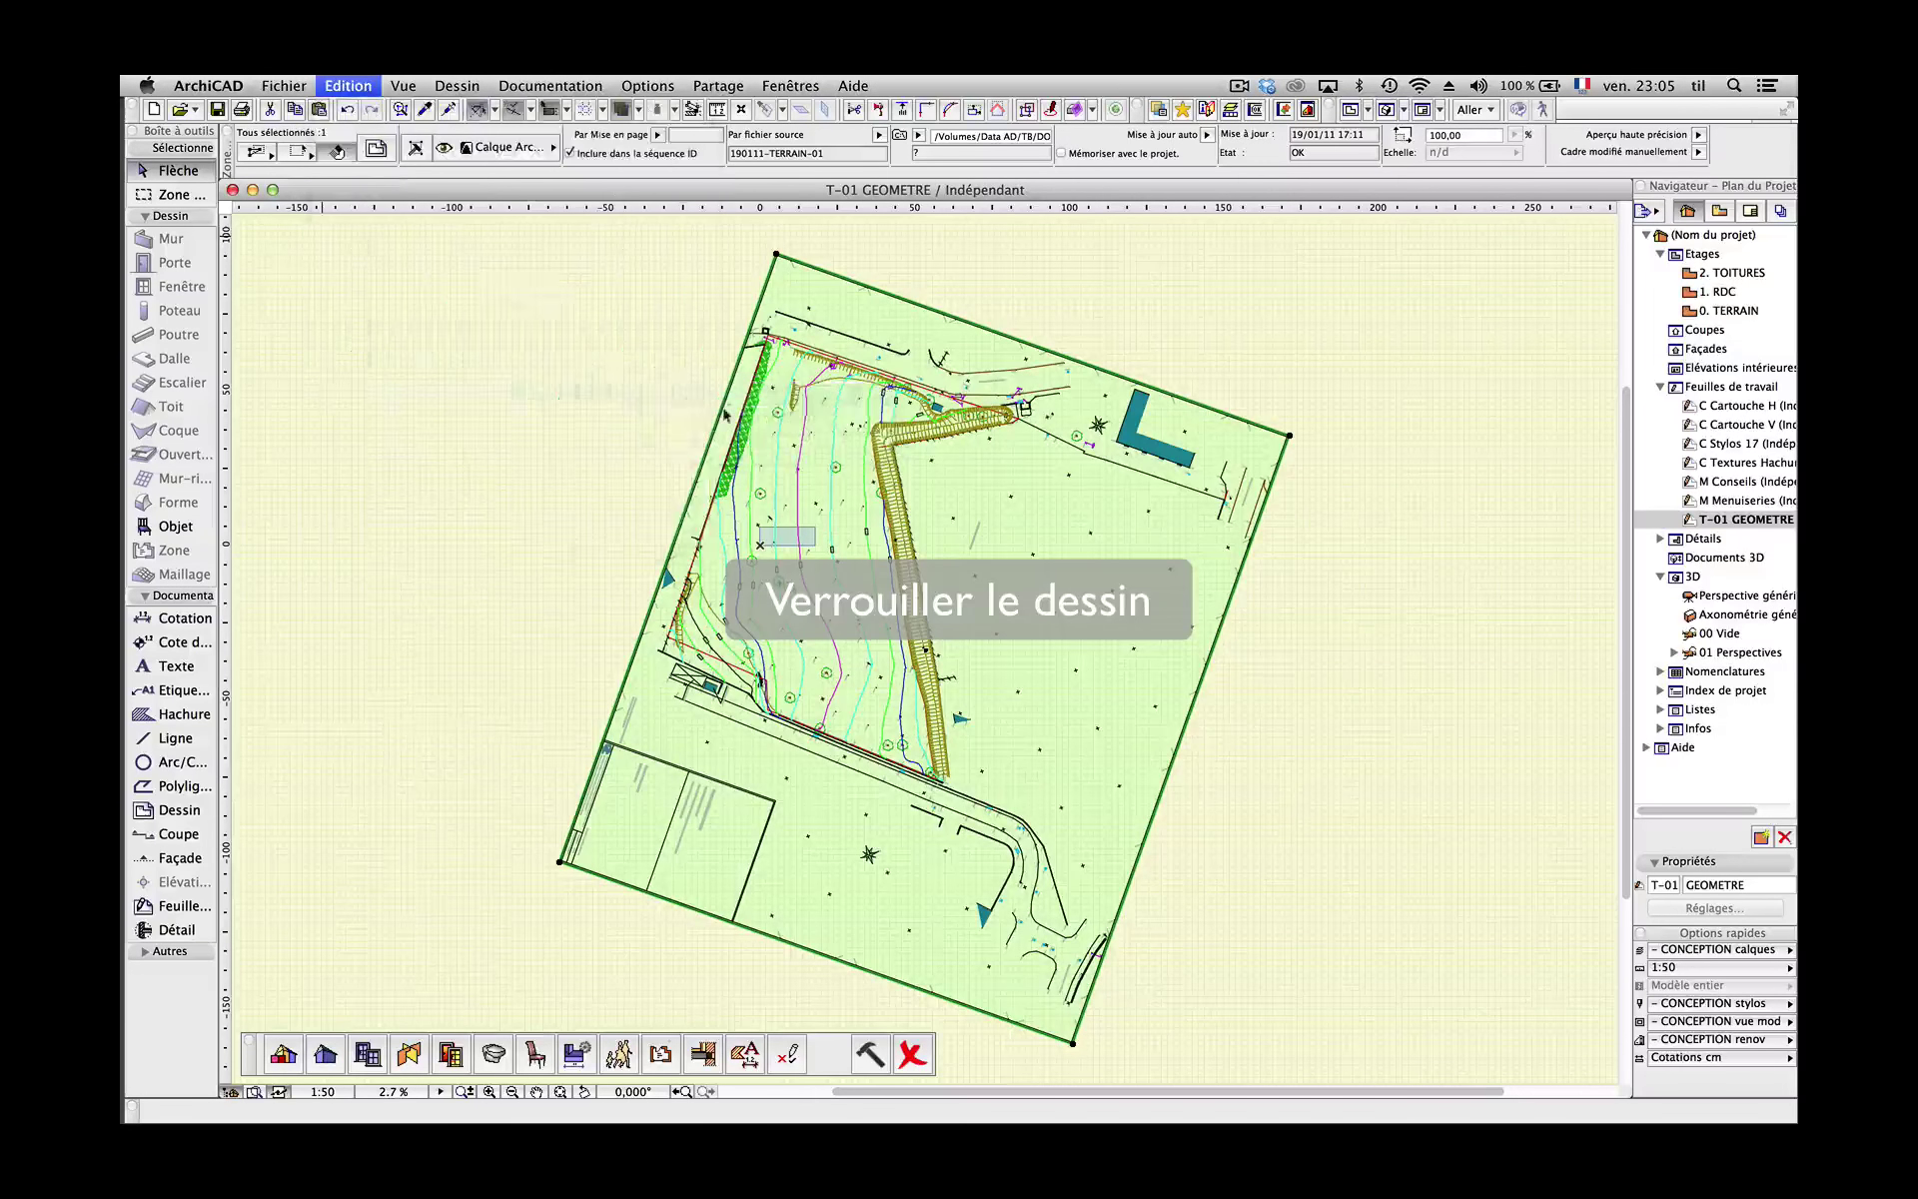
{"action": "left_click", "coordinate": [641, 436]}
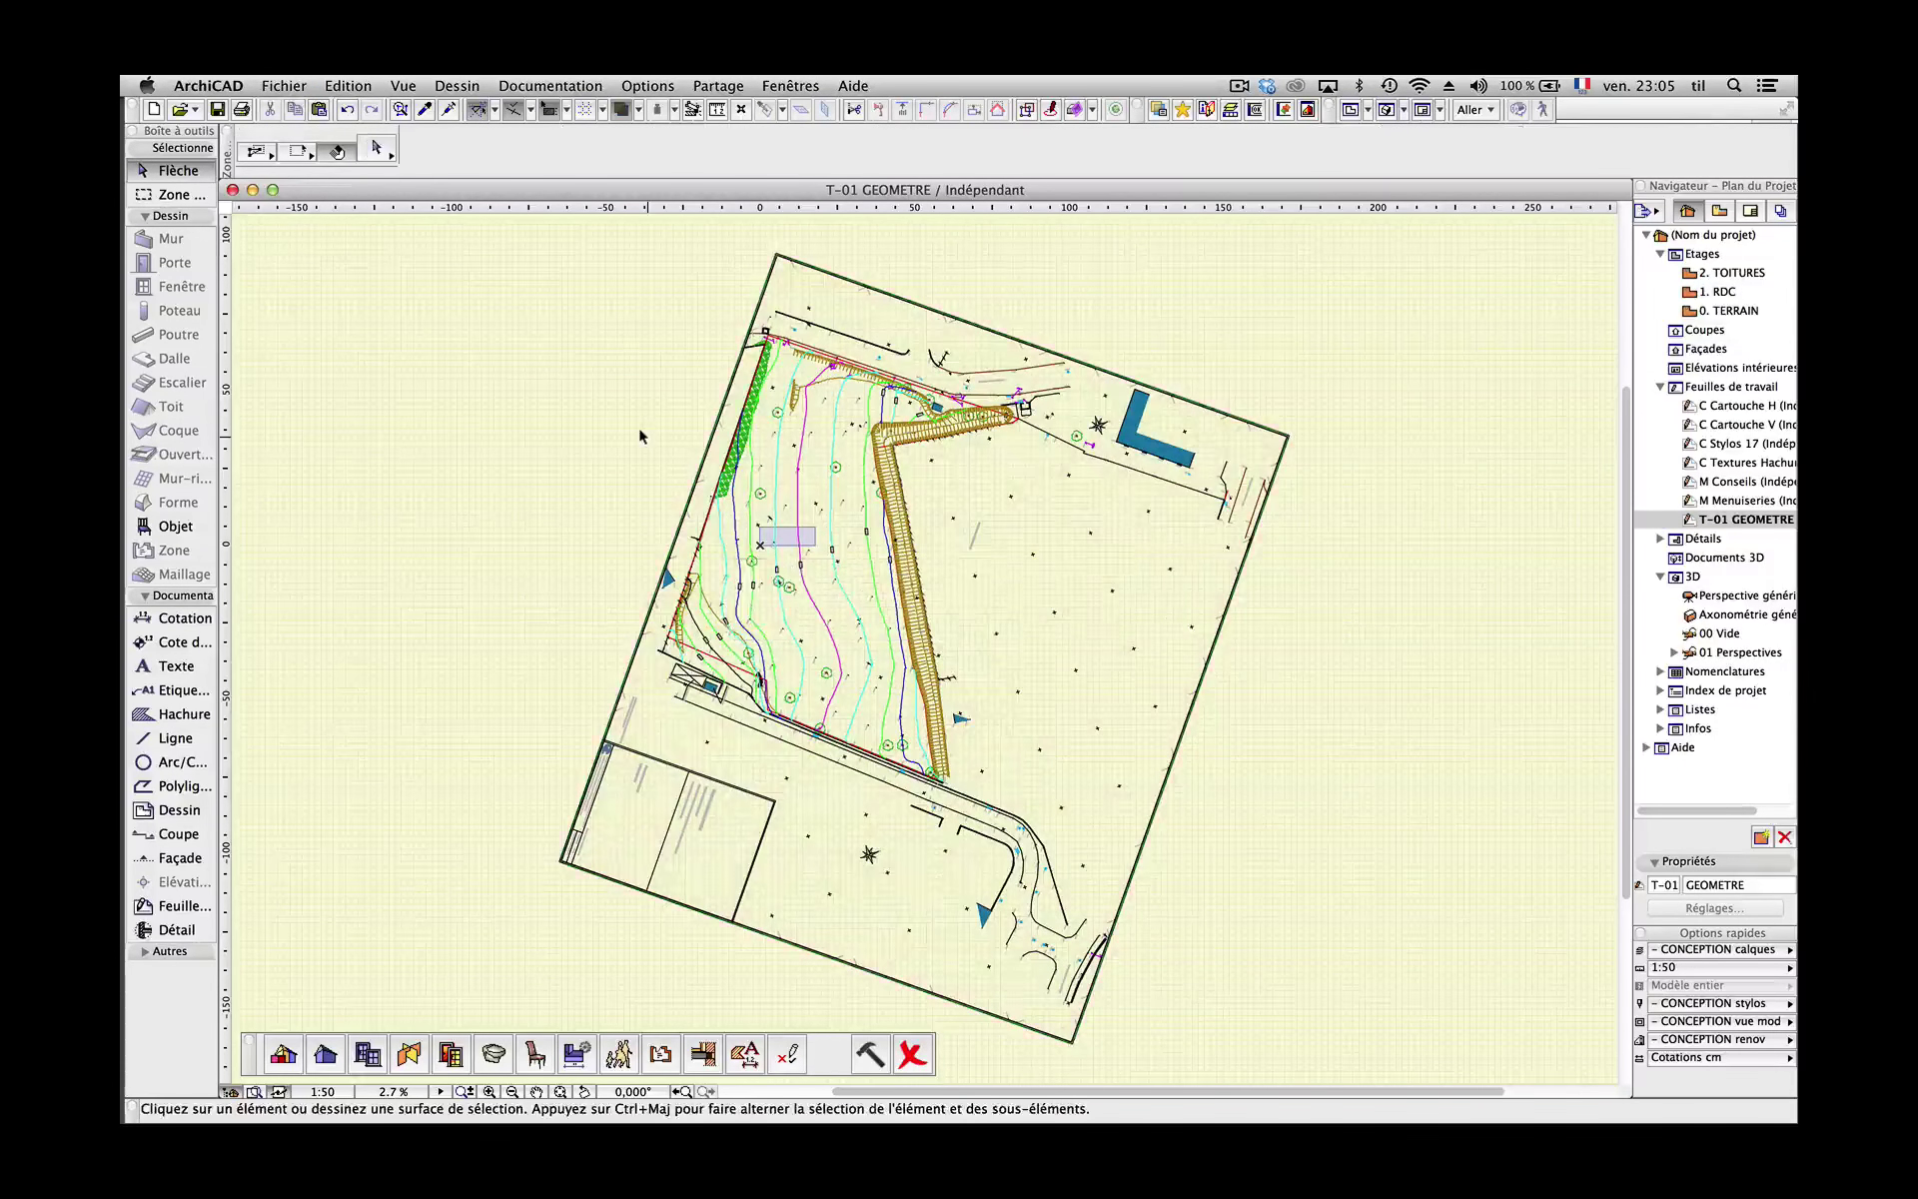
Copy the survey drawing from the worksheet and paste it at its original location on the 0. TERRAIN storey
{"action": "left_click", "coordinate": [851, 441]}
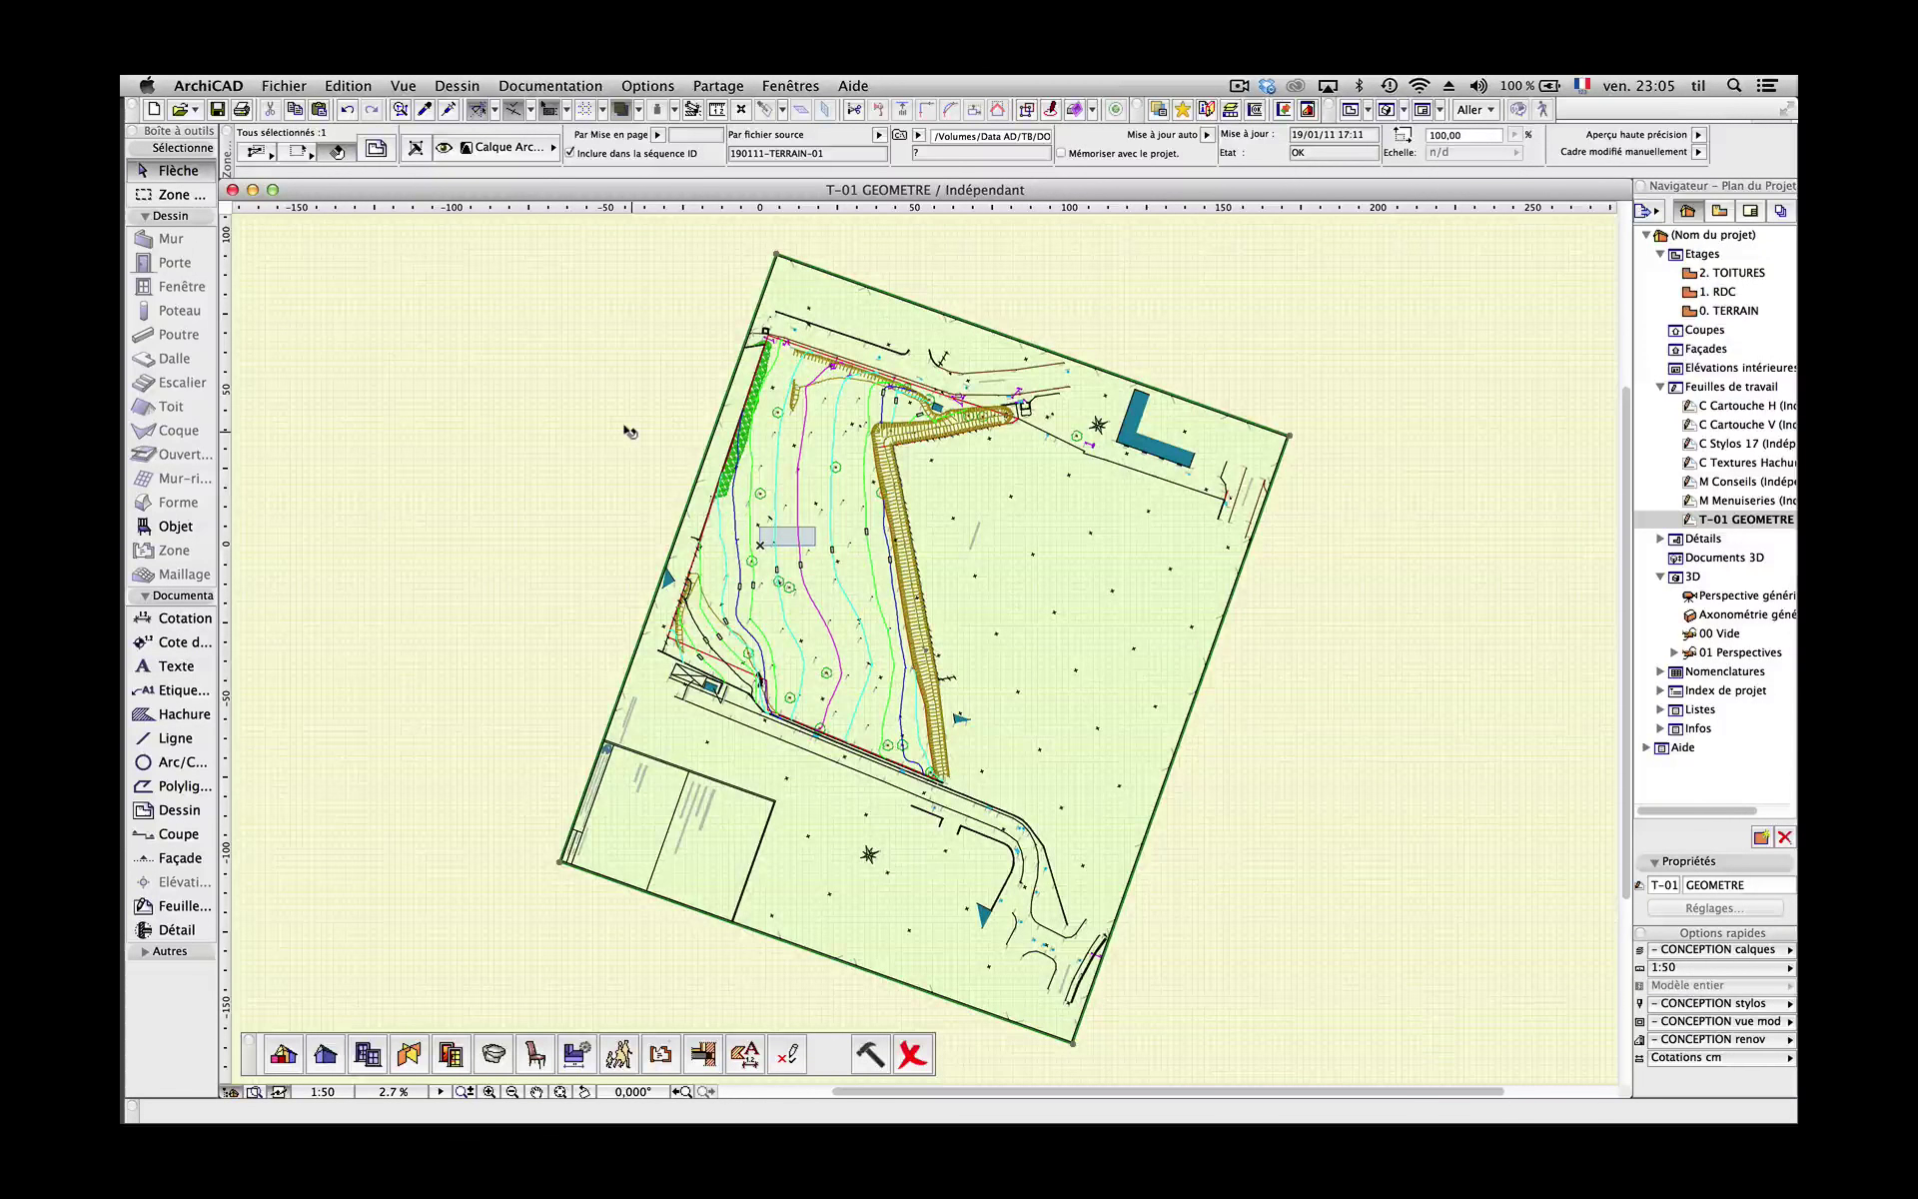
{"action": "key", "text": "super+c"}
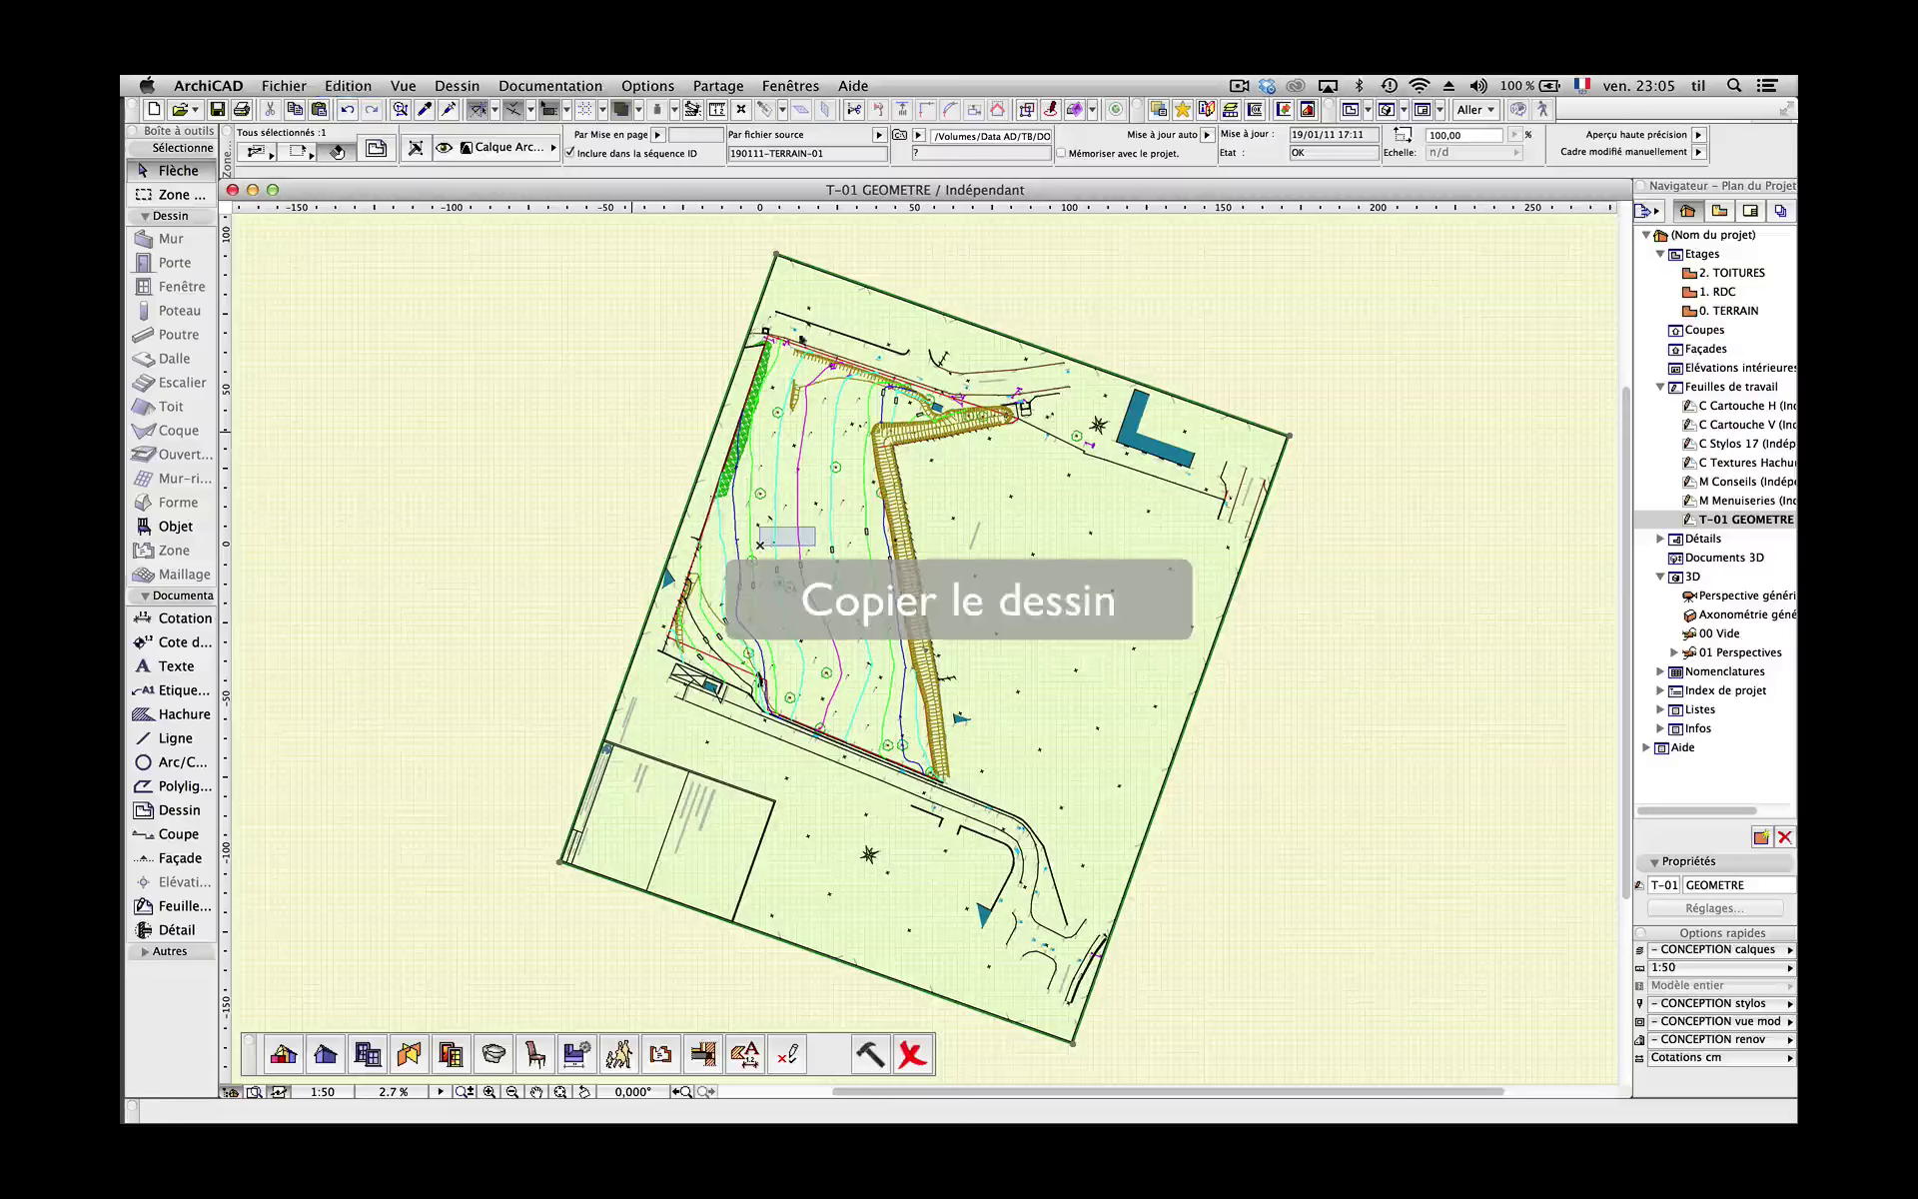
{"action": "double_click", "coordinate": [1726, 312]}
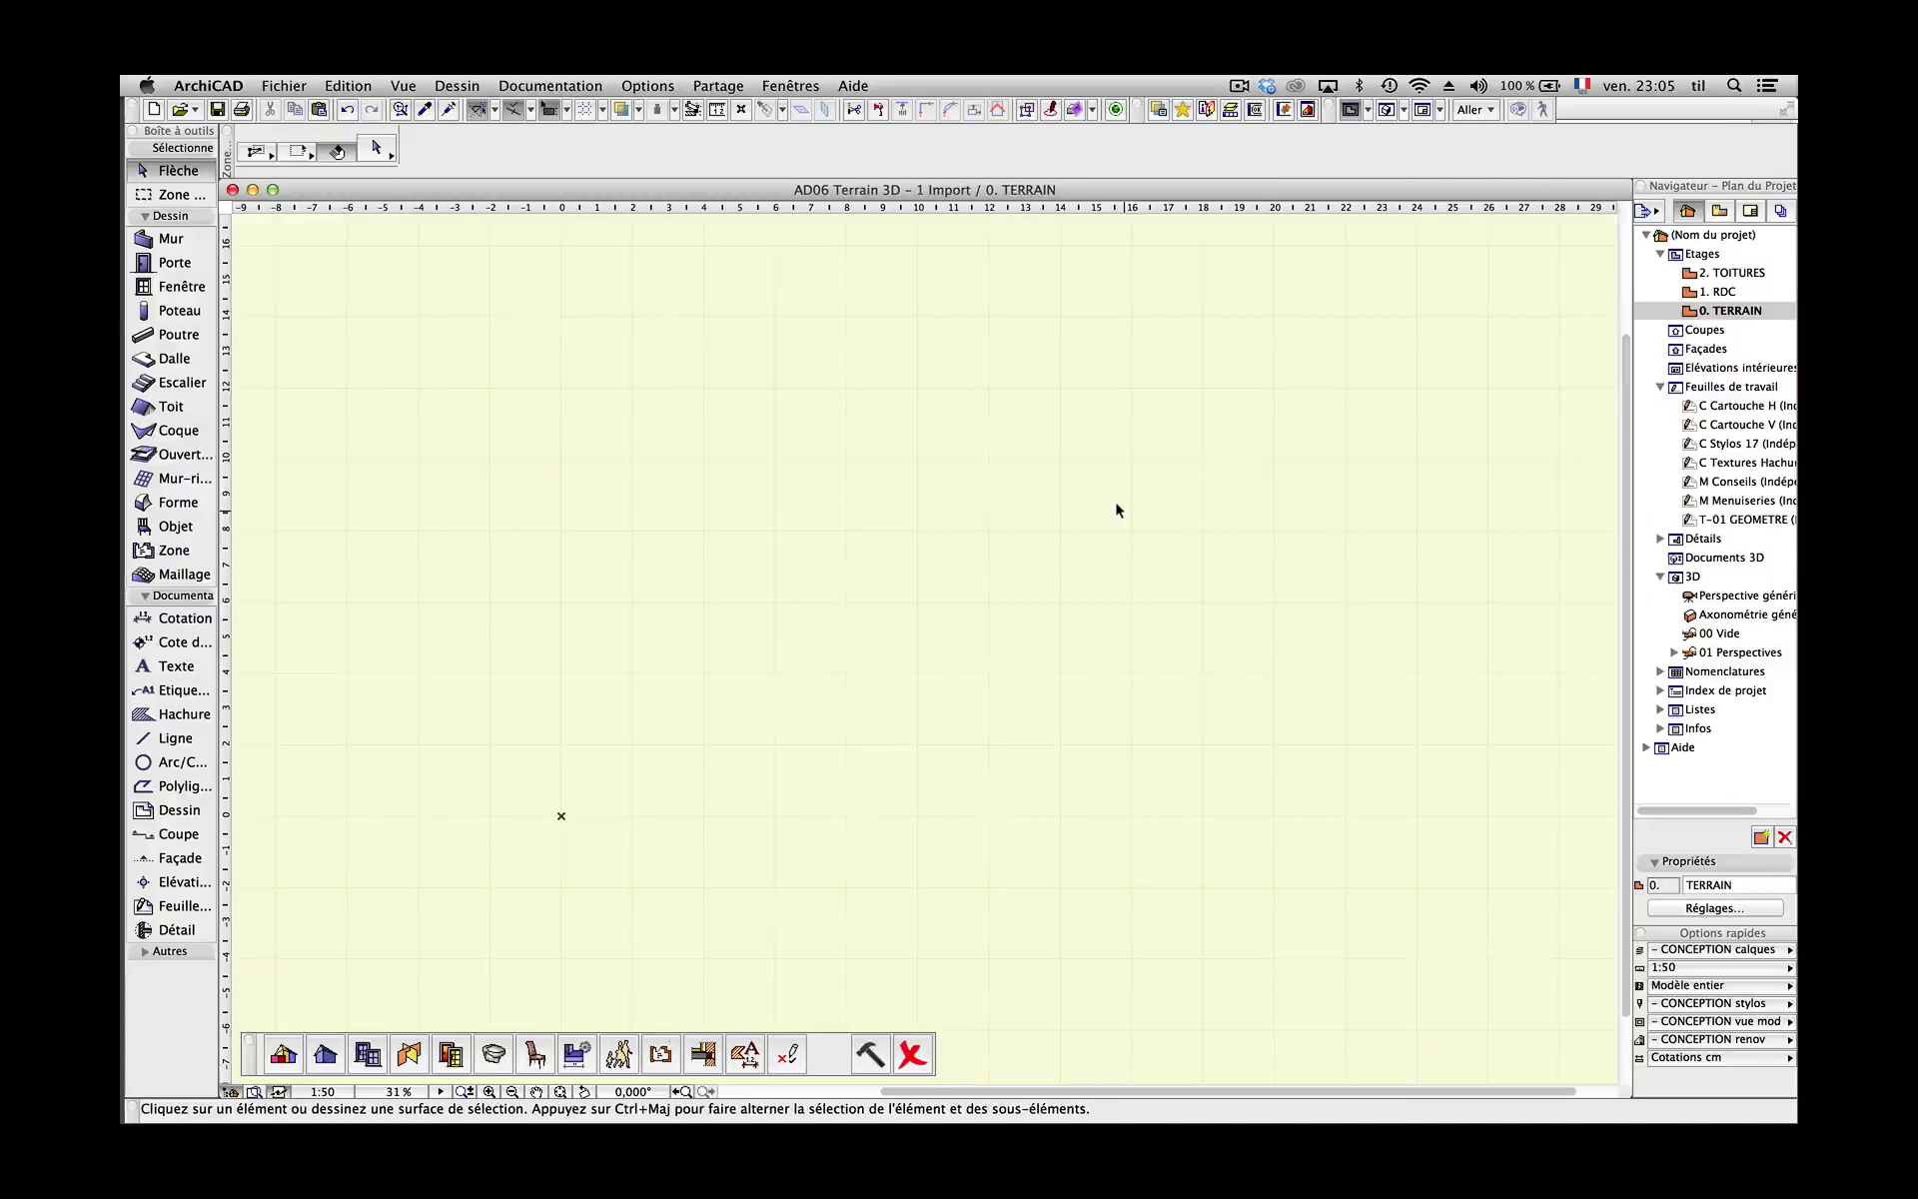
{"action": "key", "text": "super+v"}
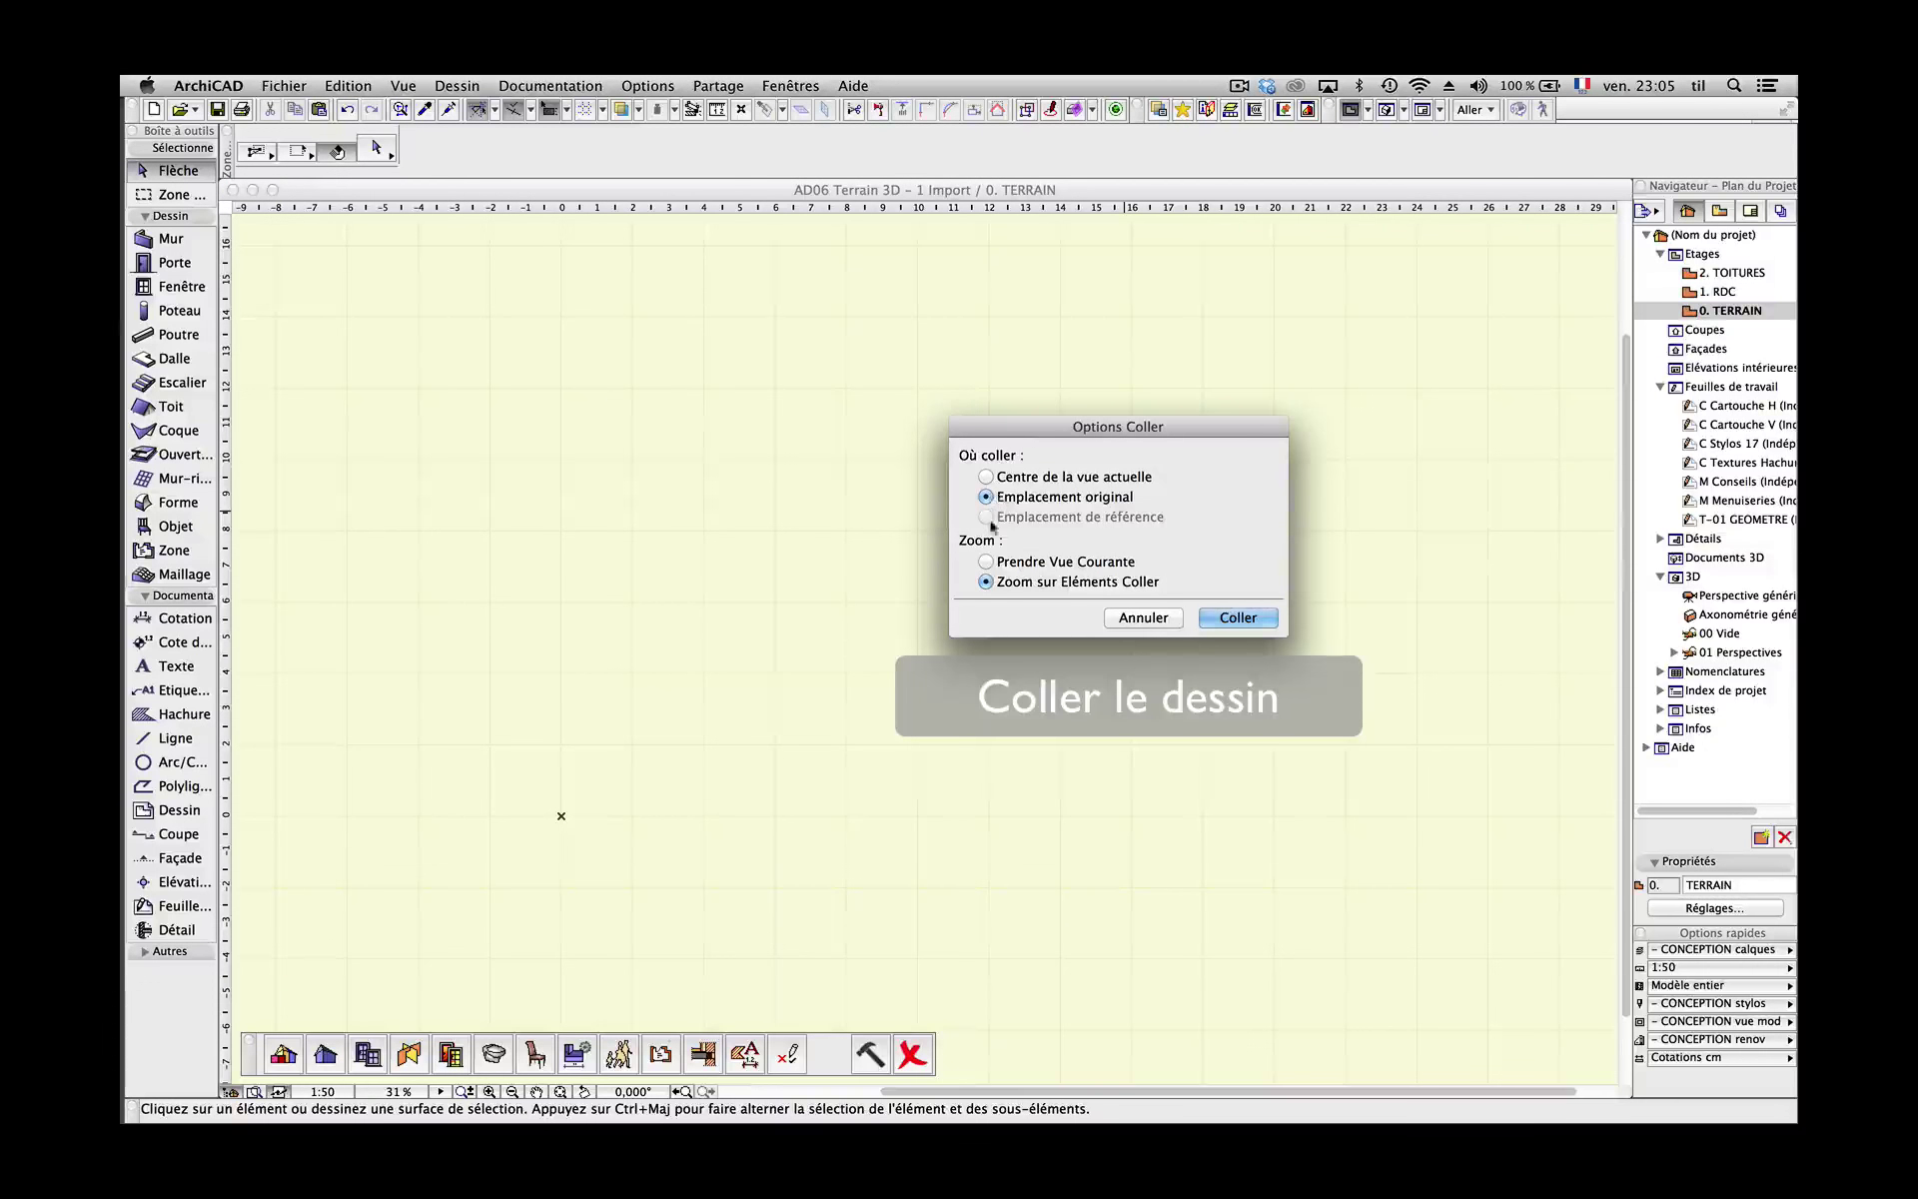
{"action": "left_click", "coordinate": [1210, 620]}
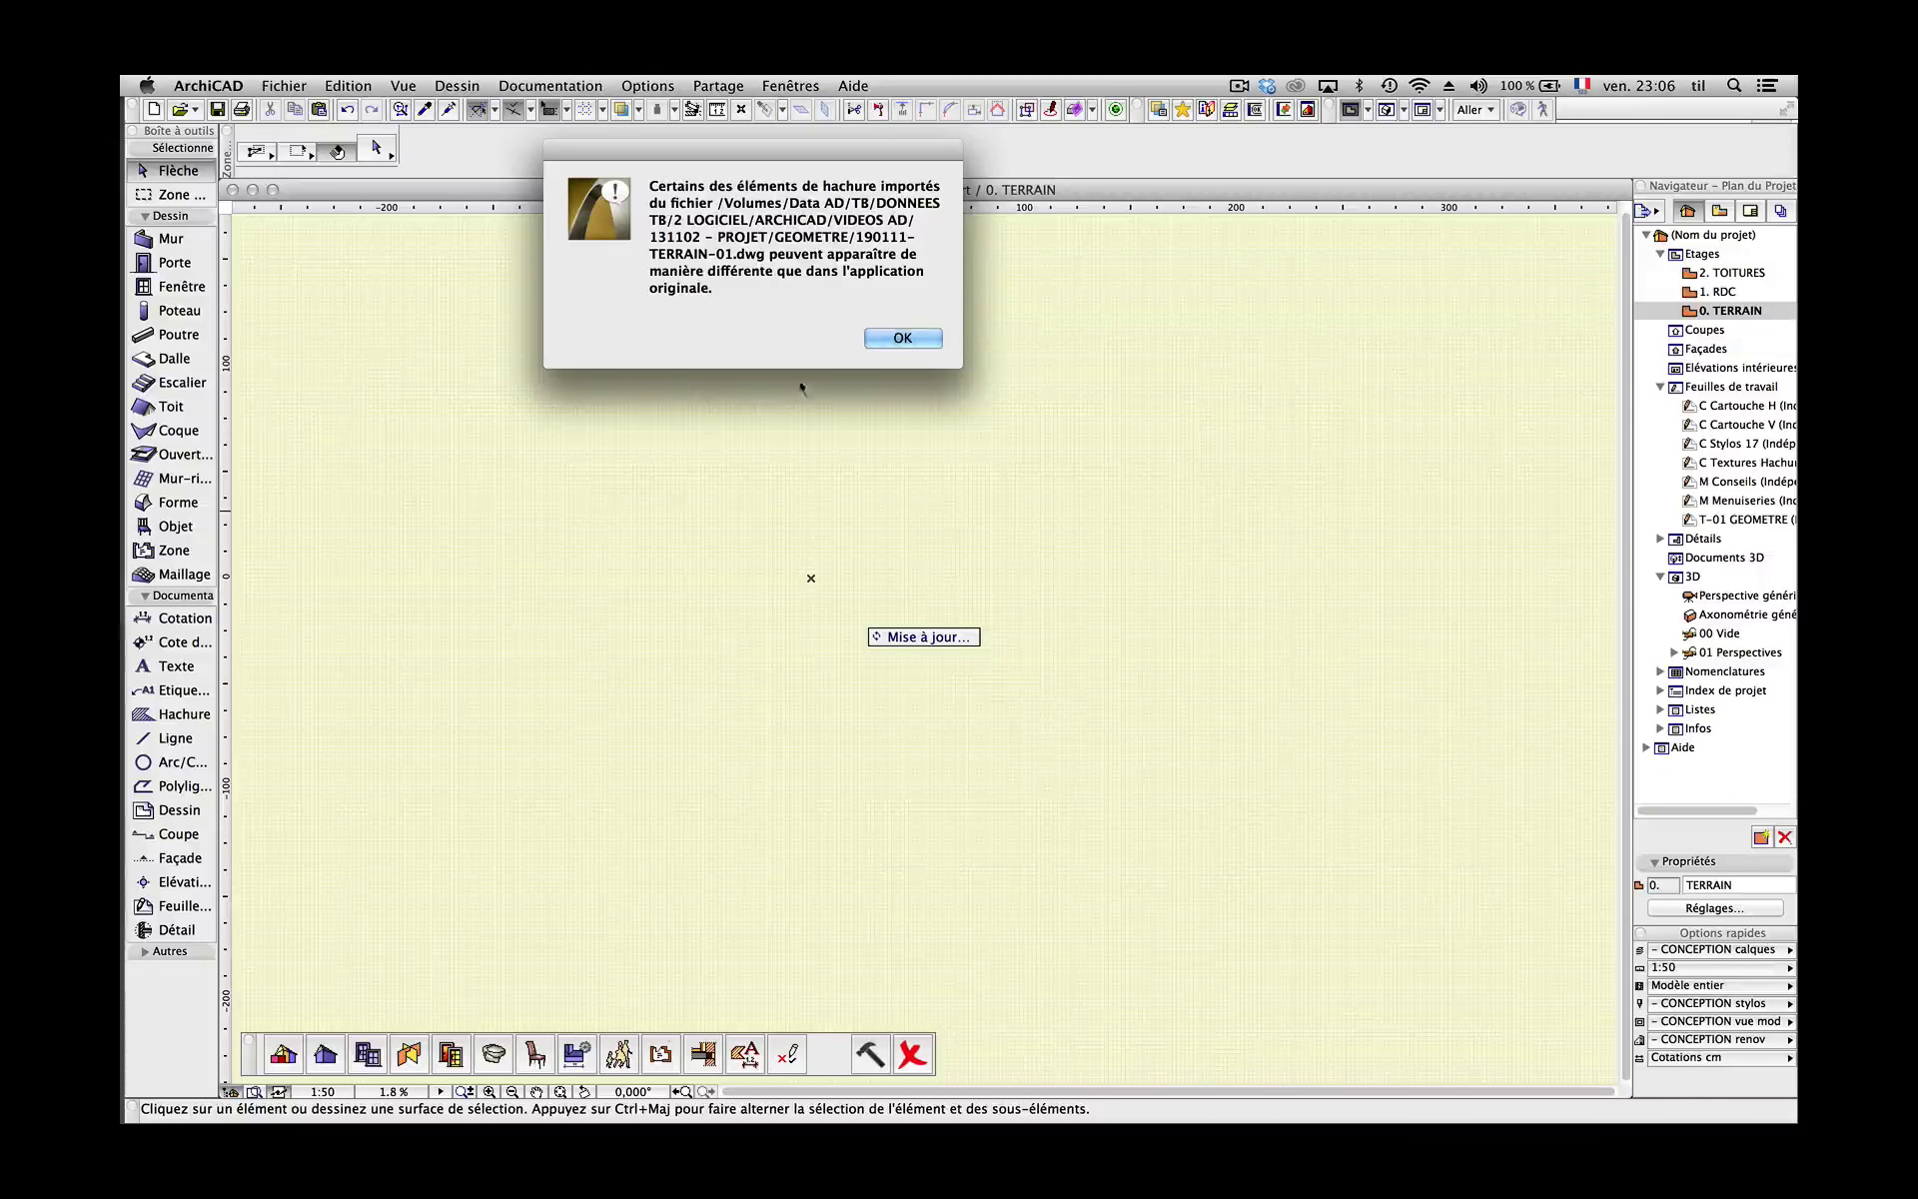
{"action": "left_click", "coordinate": [903, 339]}
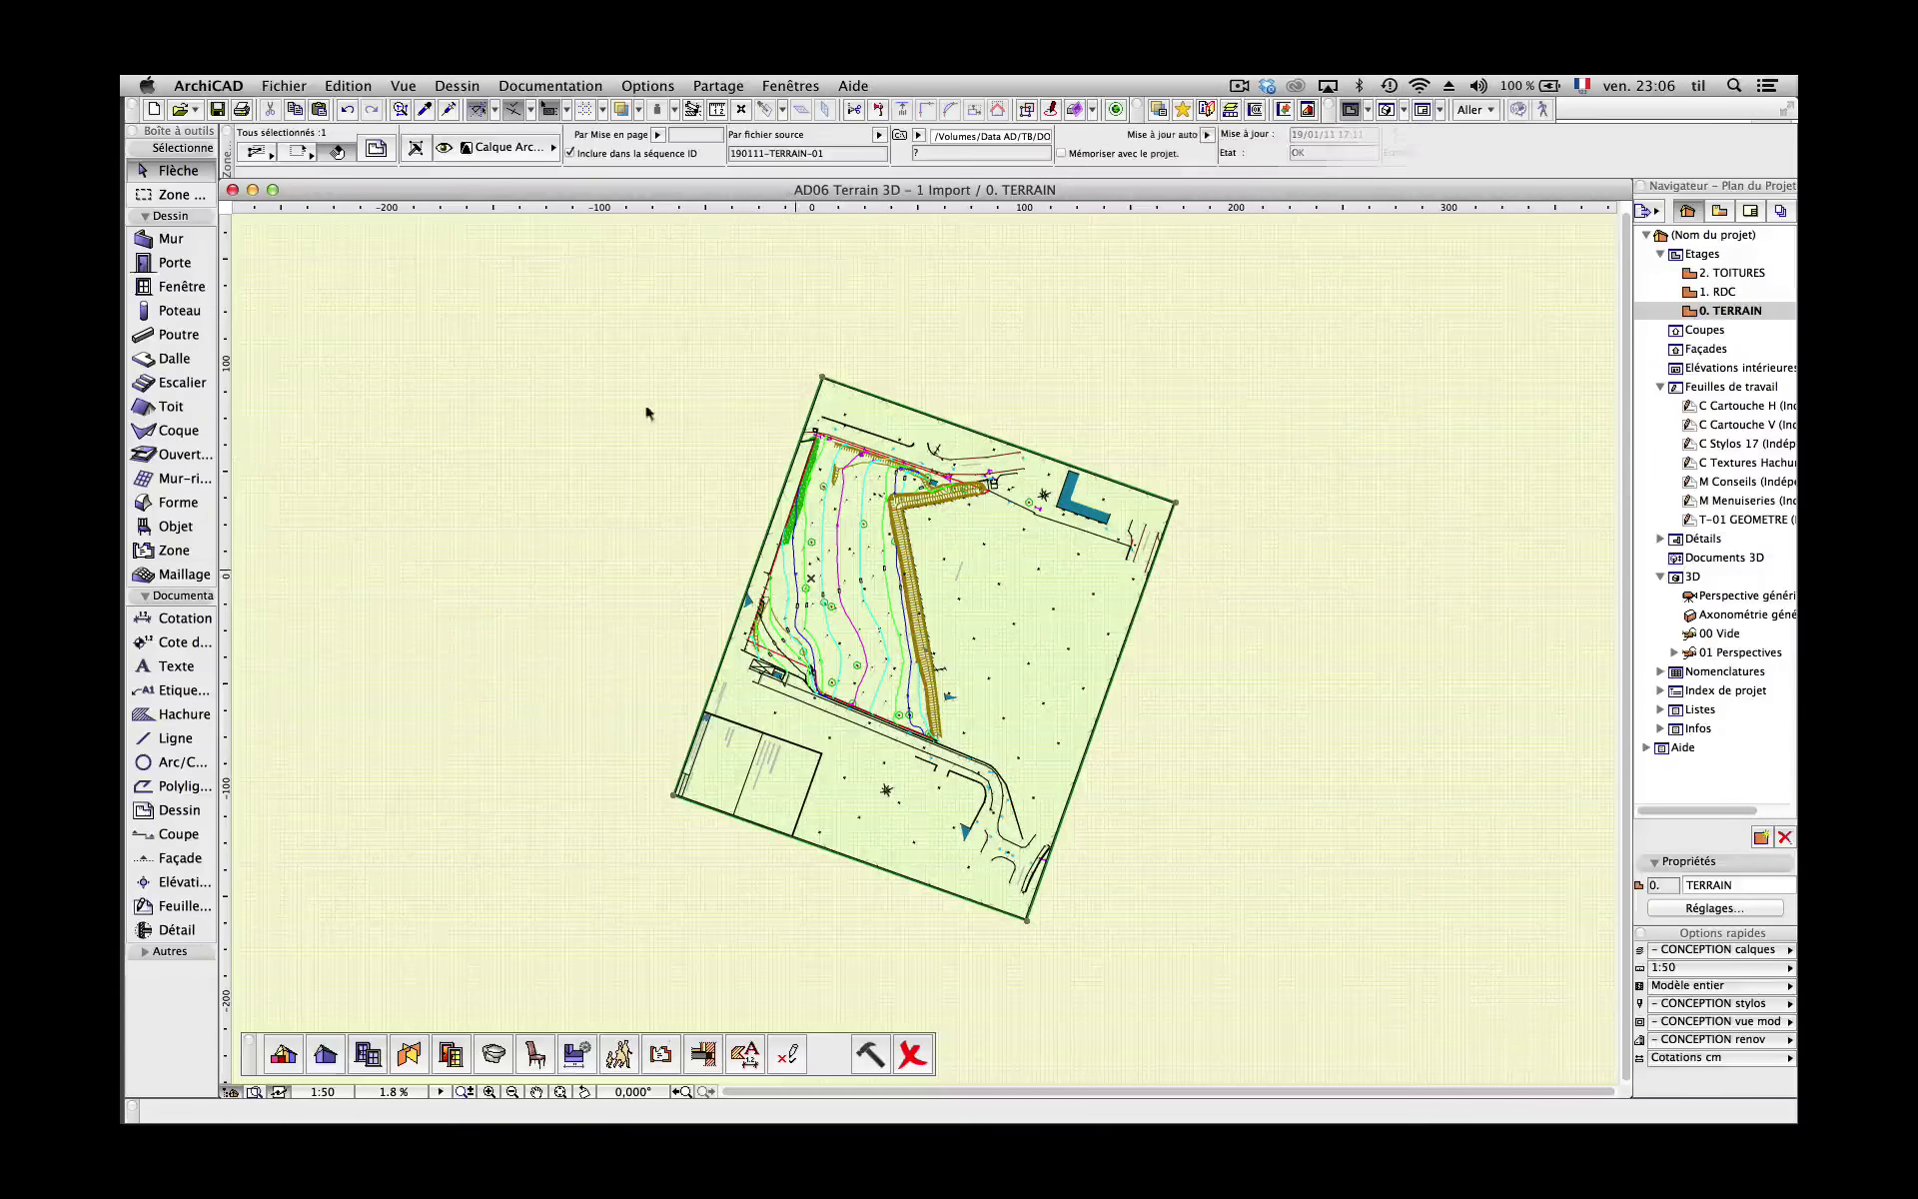
Unlock the pasted survey drawing on the TERRAIN storey
{"action": "left_click", "coordinate": [349, 86]}
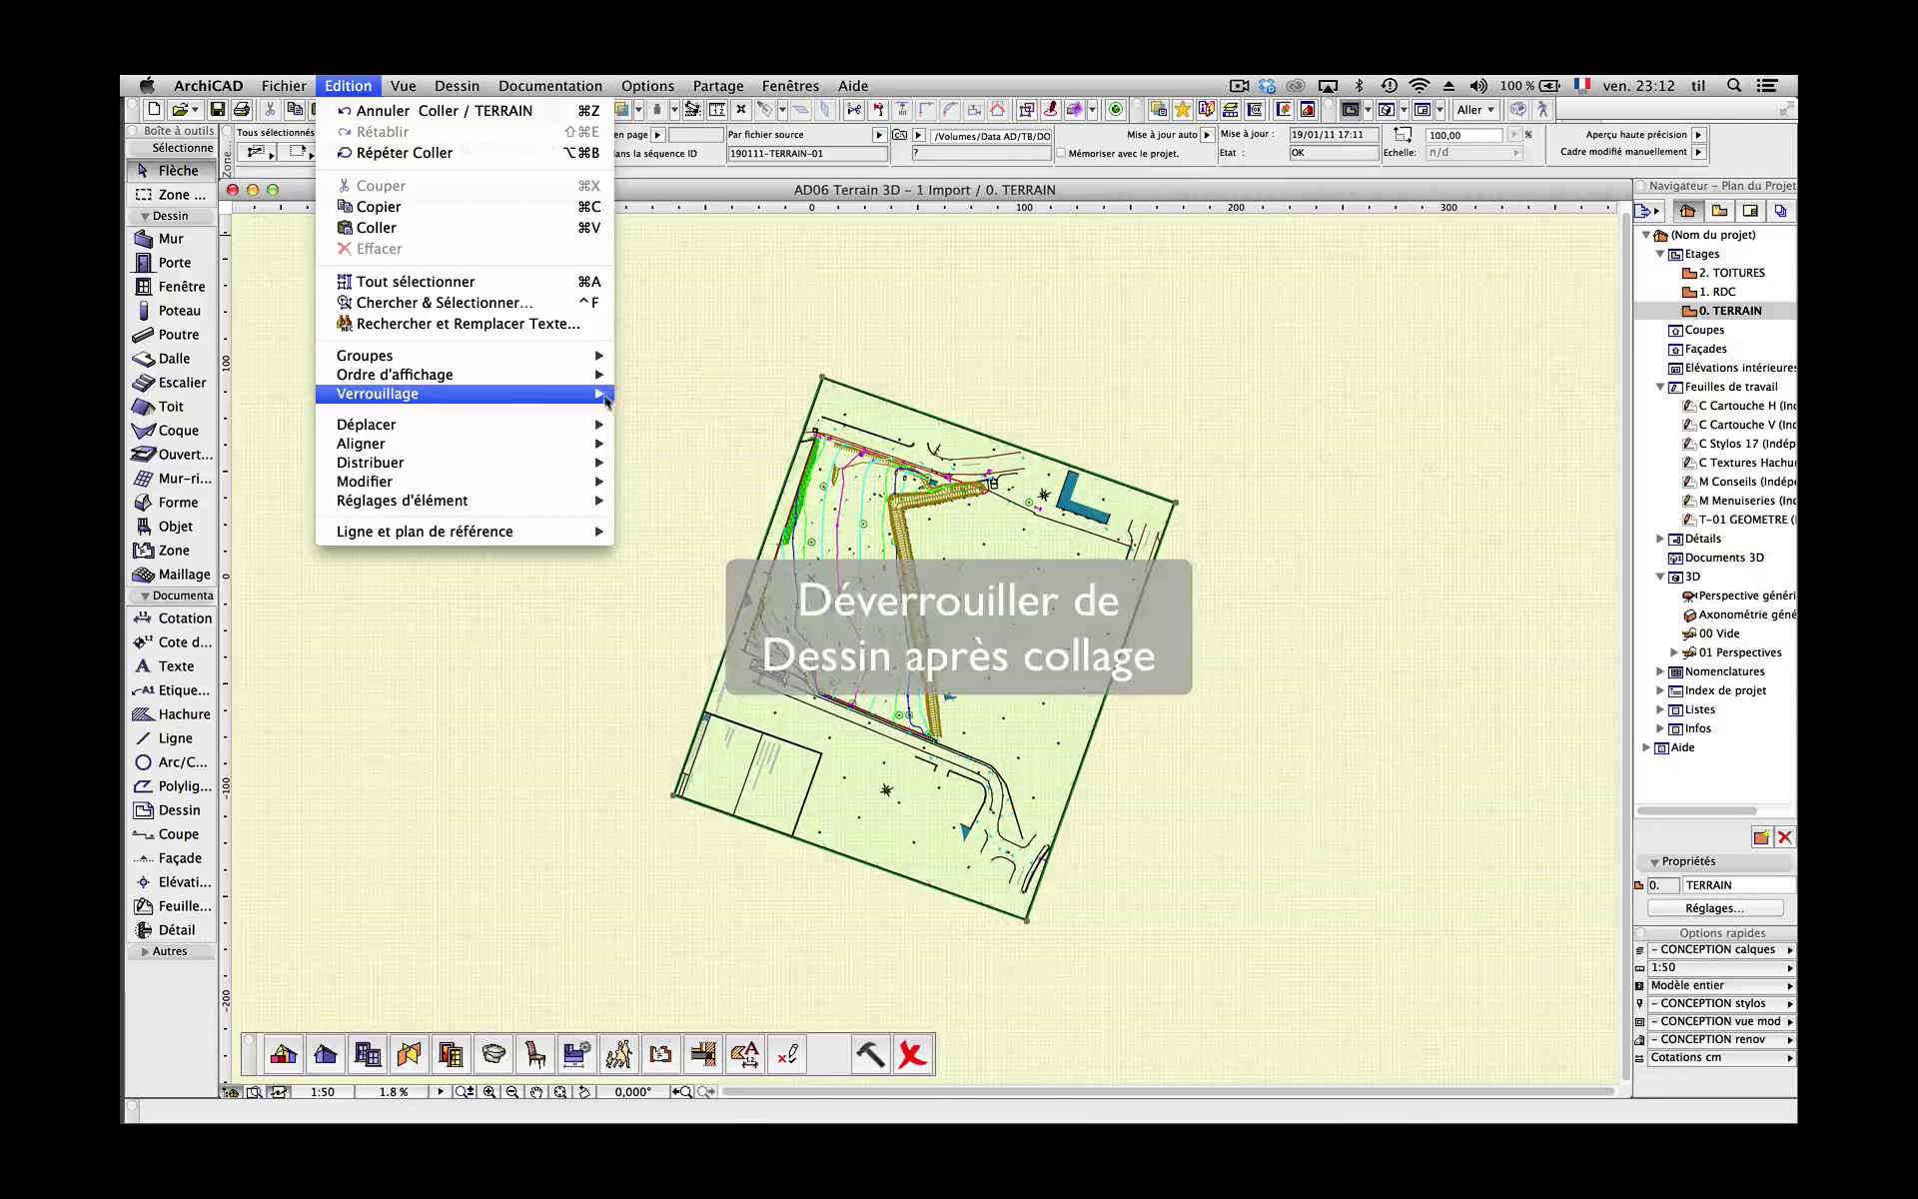
{"action": "mouse_move", "coordinate": [606, 395]}
{"action": "left_click", "coordinate": [671, 415]}
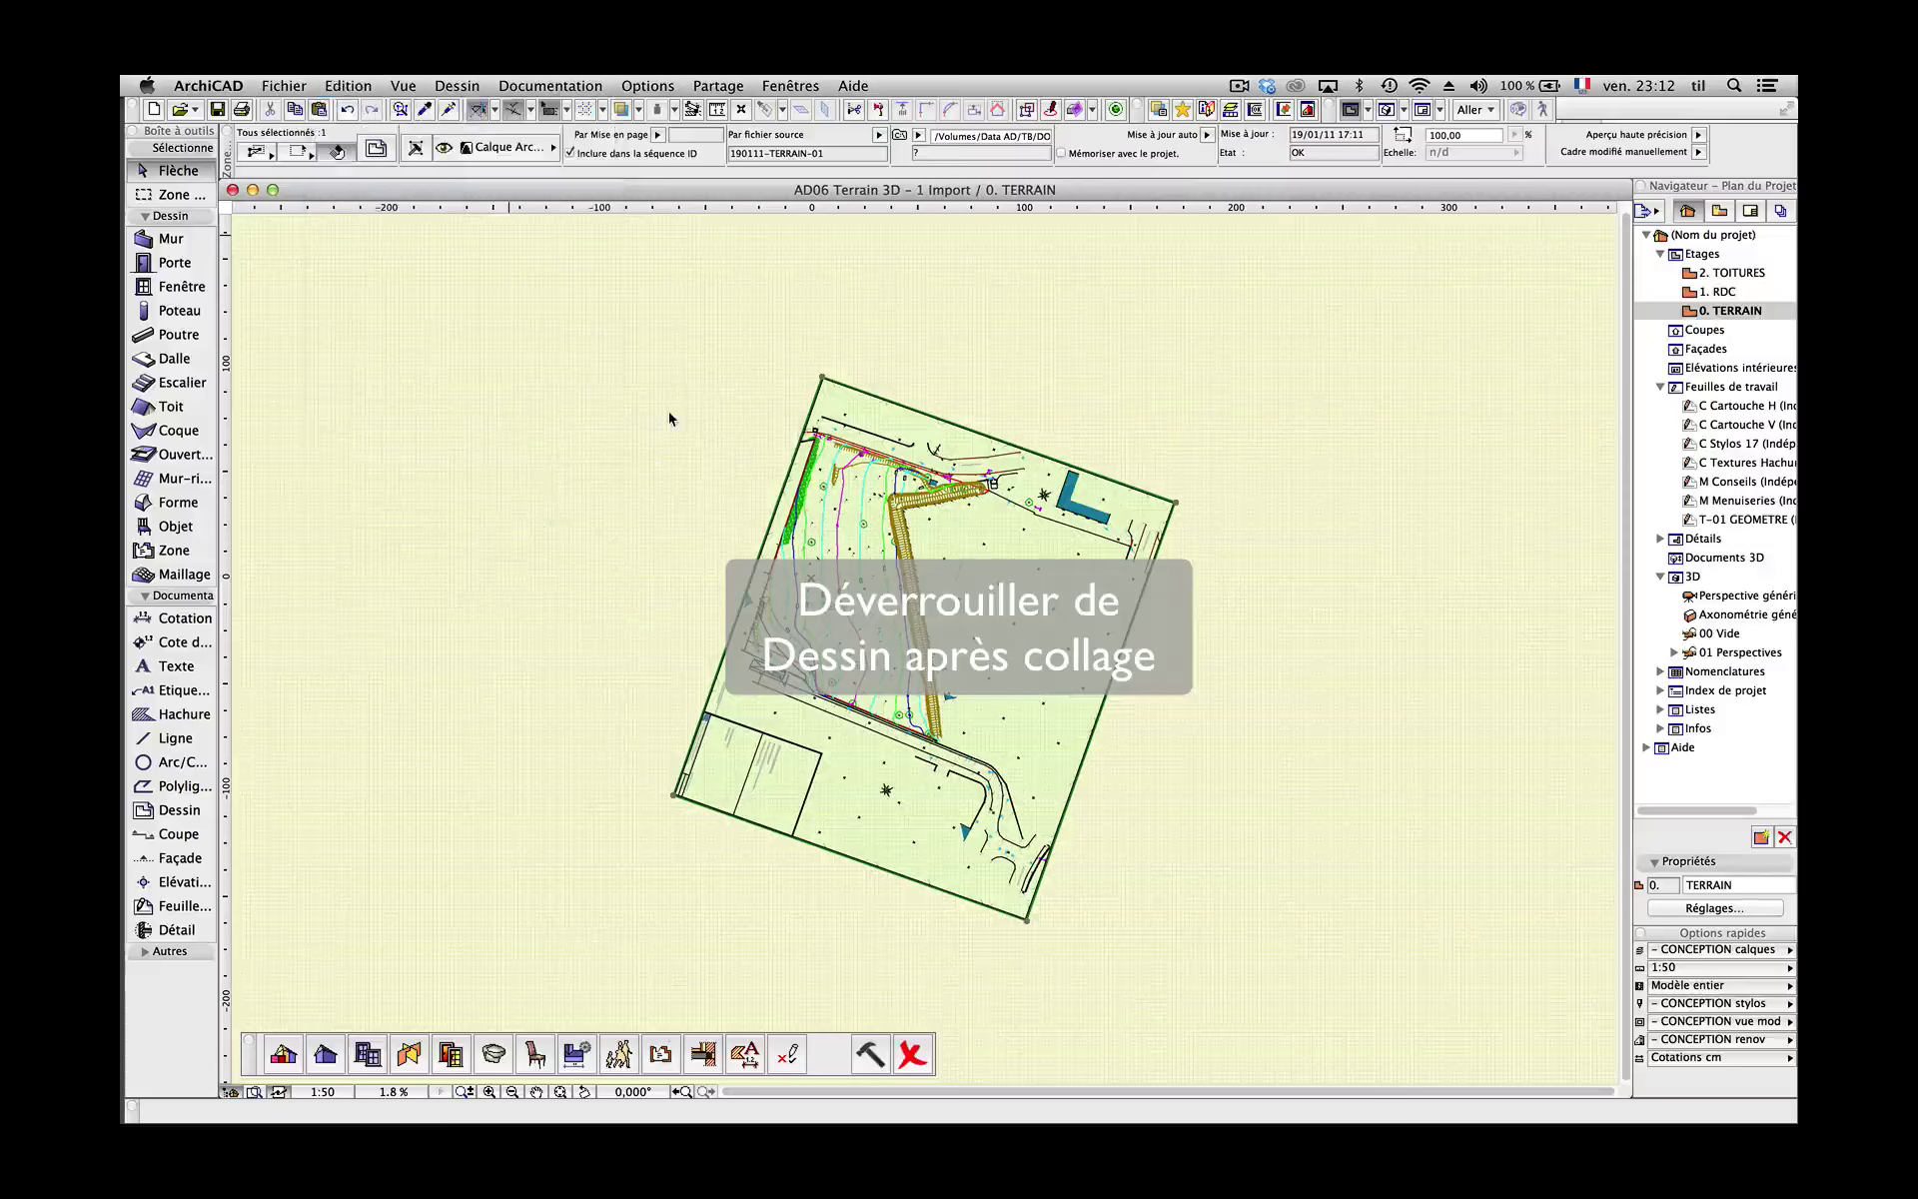
Crop the survey drawing by offsetting all four edges of its frame inward toward the plot boundary
{"action": "left_click", "coordinate": [951, 421]}
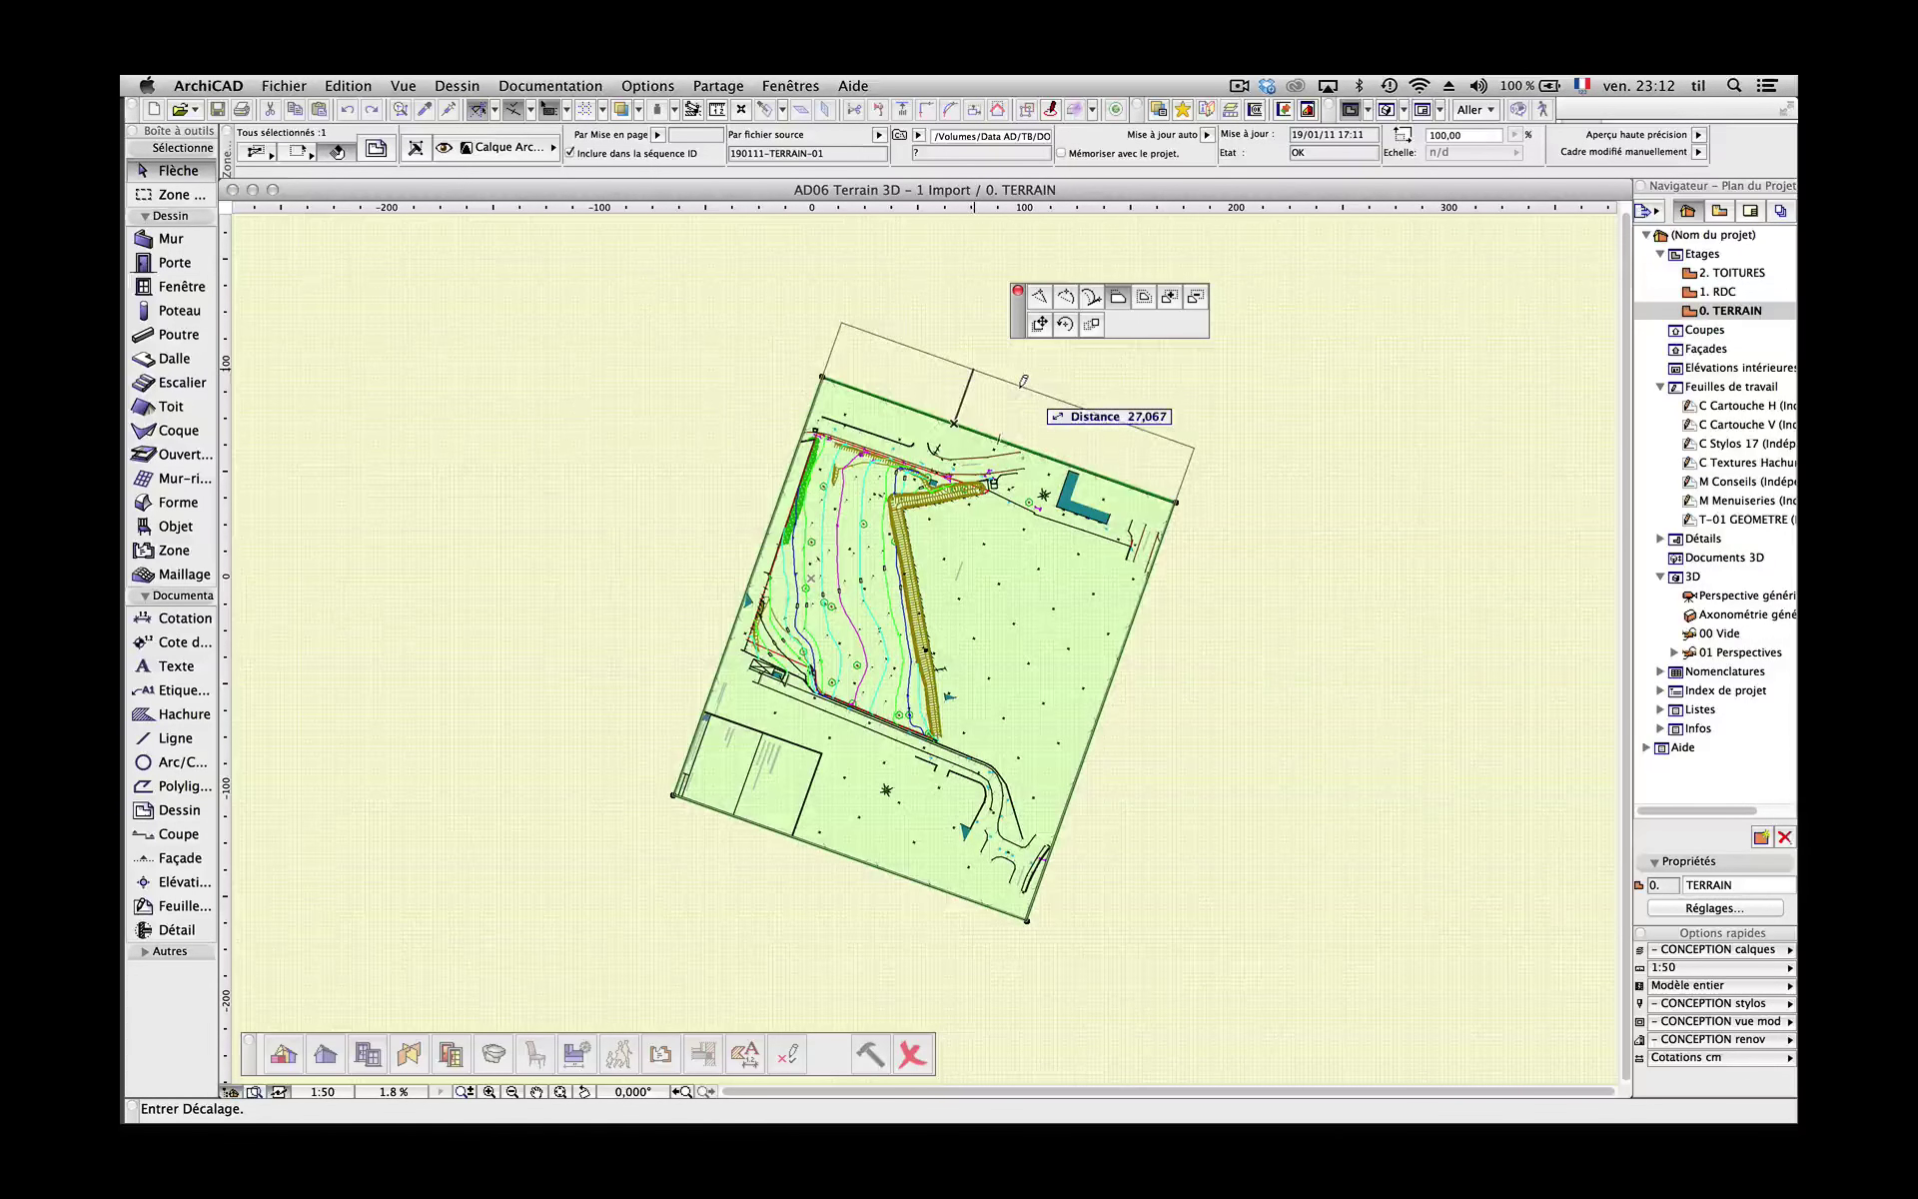
{"action": "left_click", "coordinate": [992, 466]}
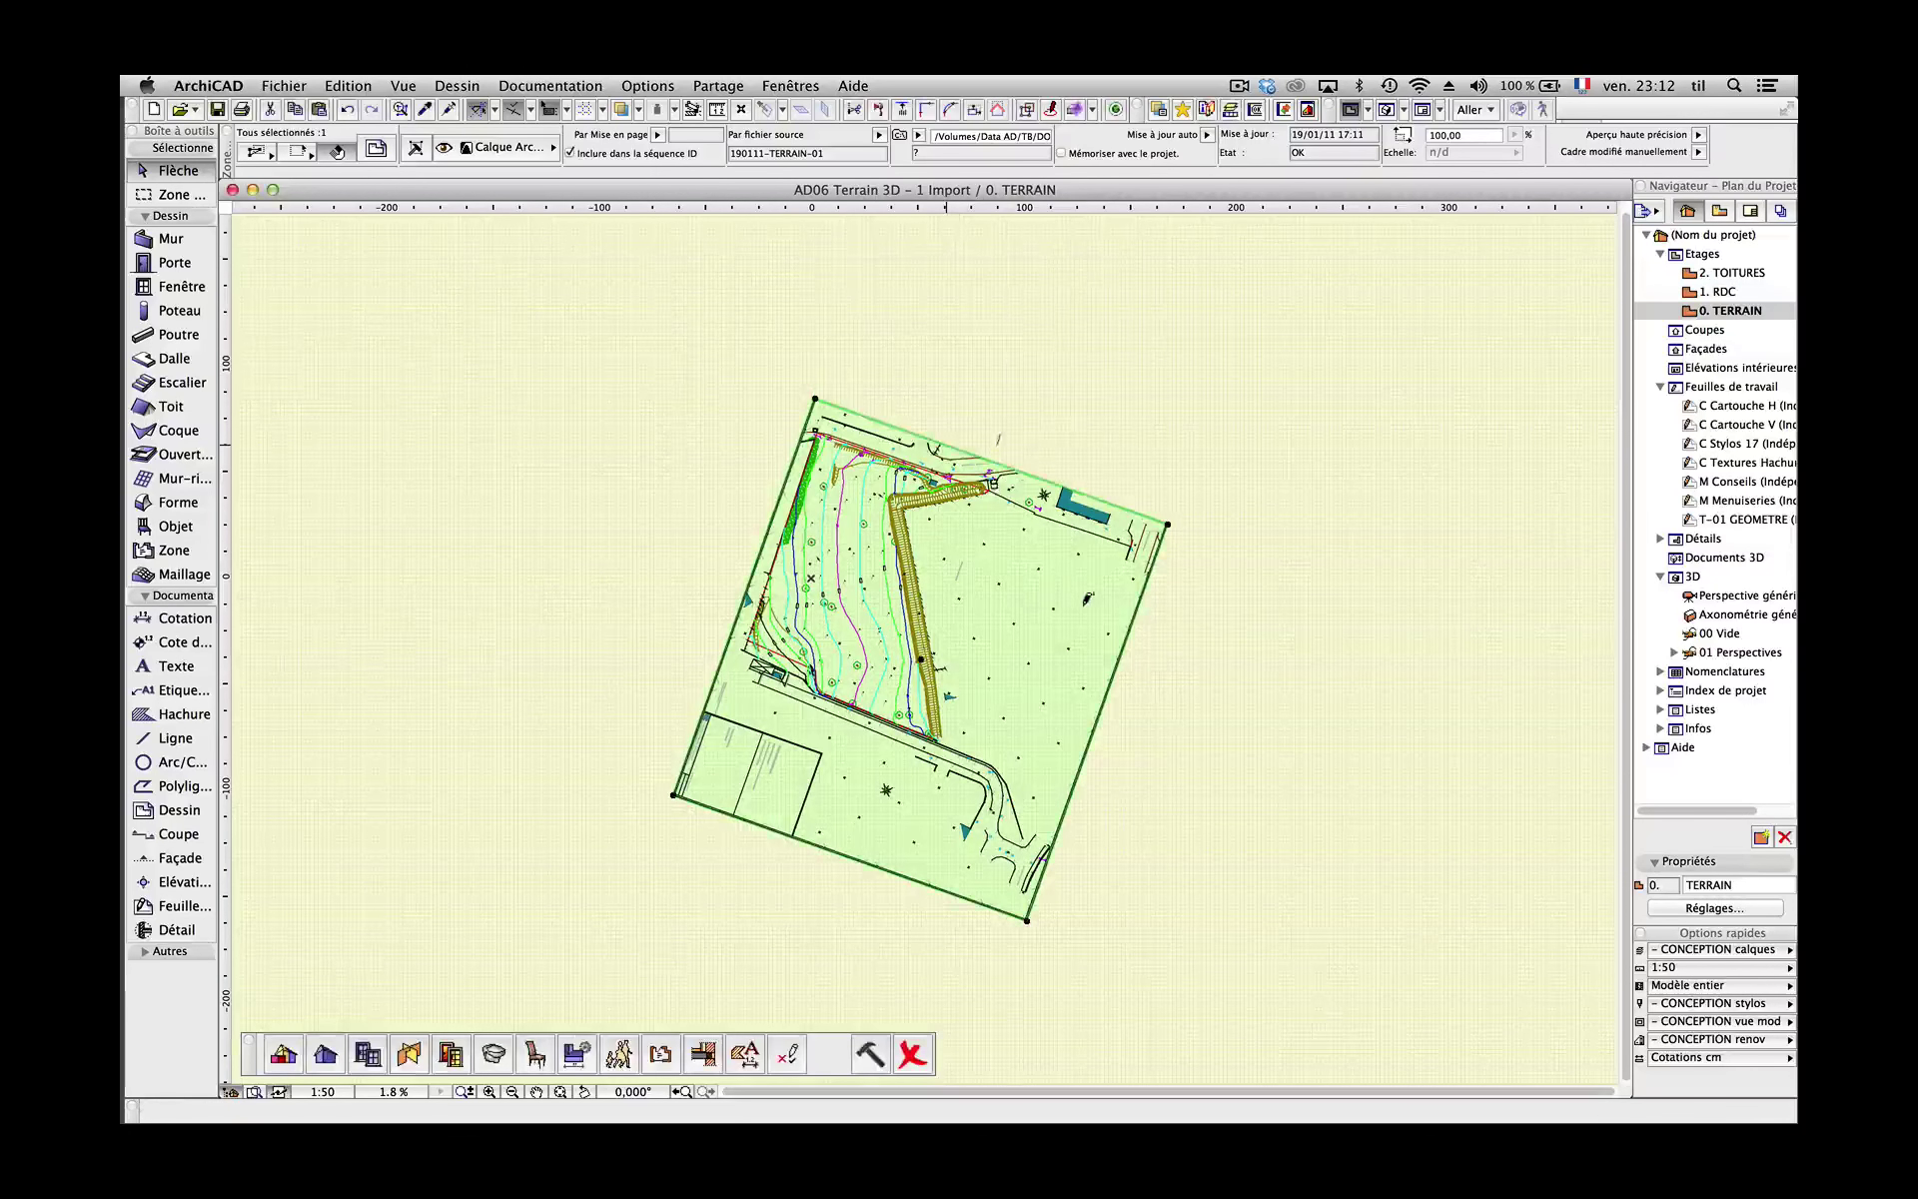
{"action": "left_click", "coordinate": [1119, 637]}
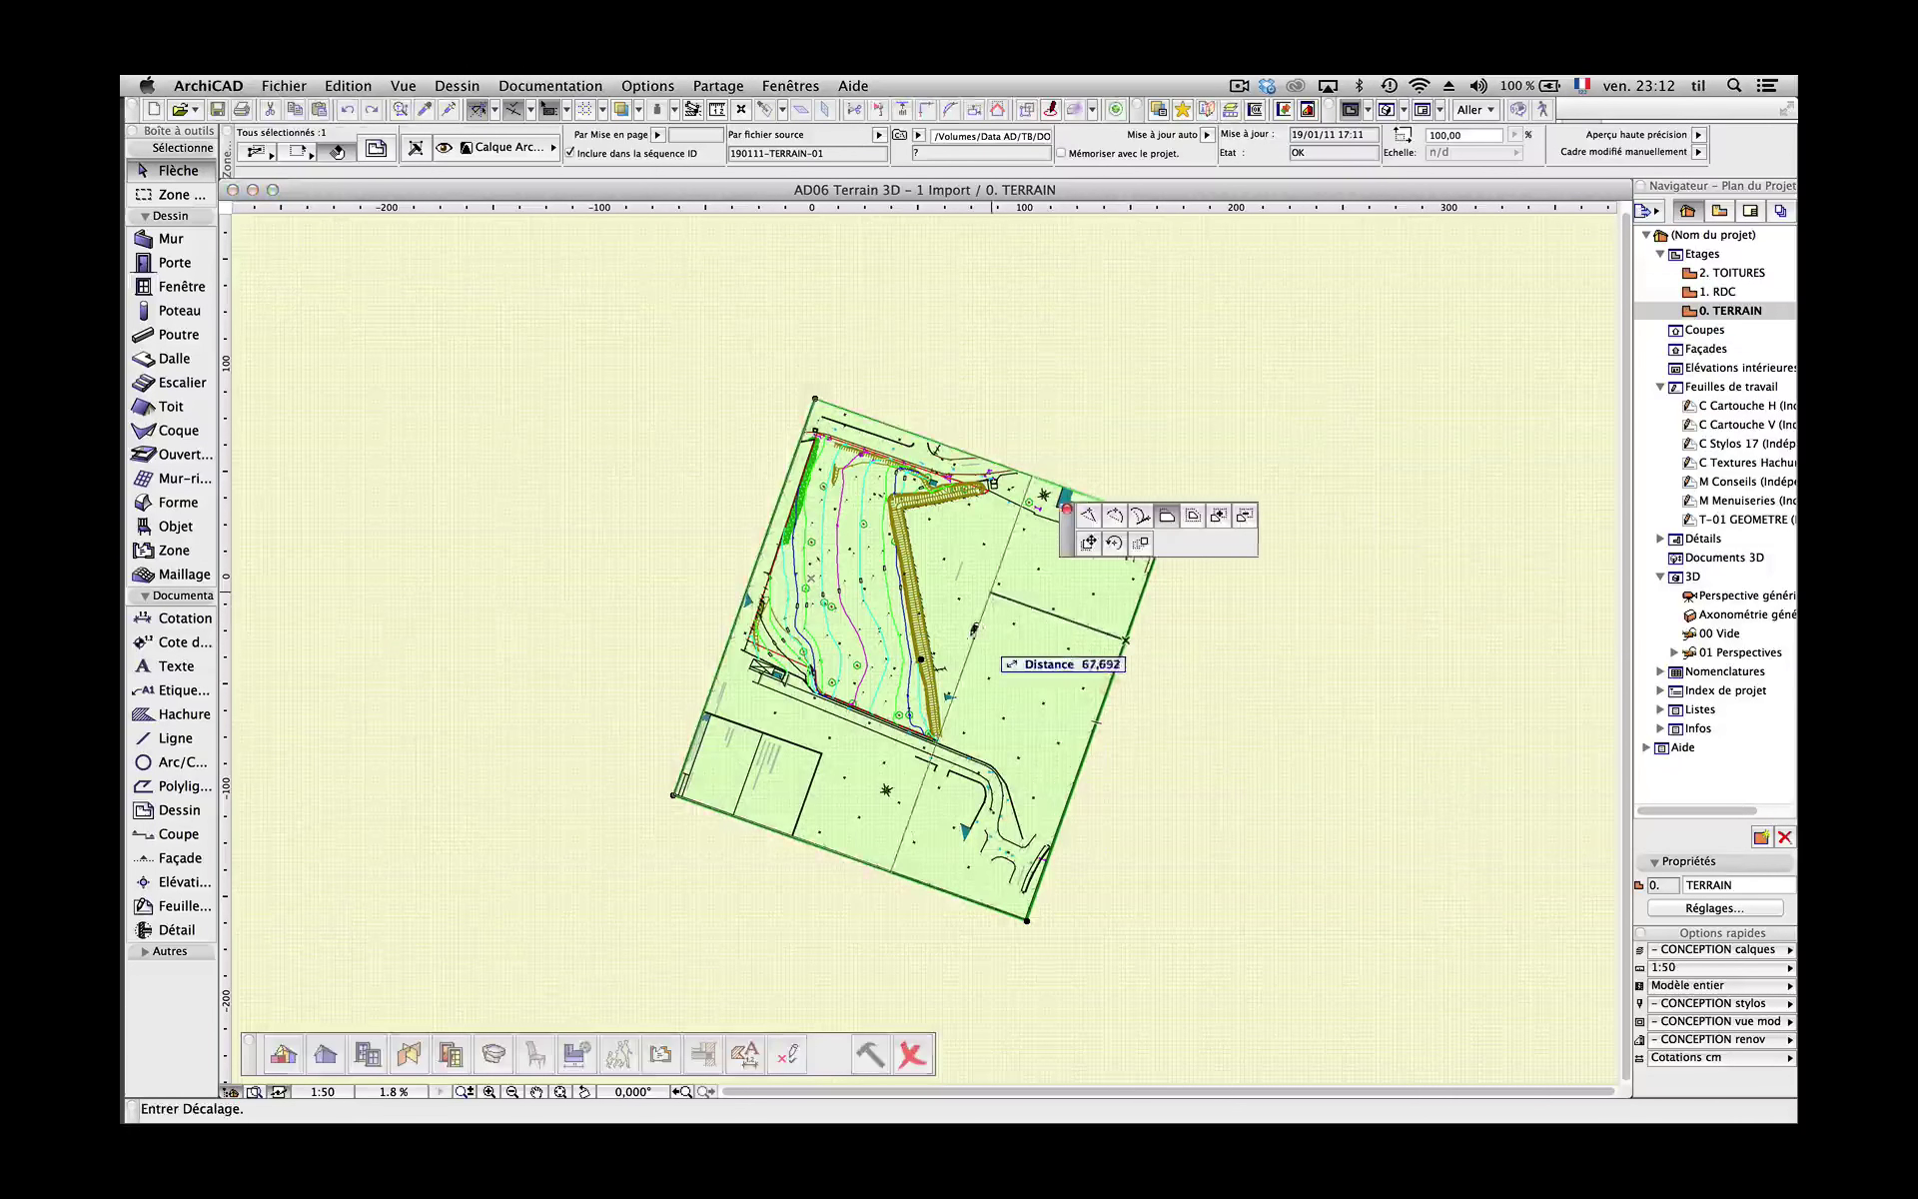
{"action": "left_click", "coordinate": [977, 665]}
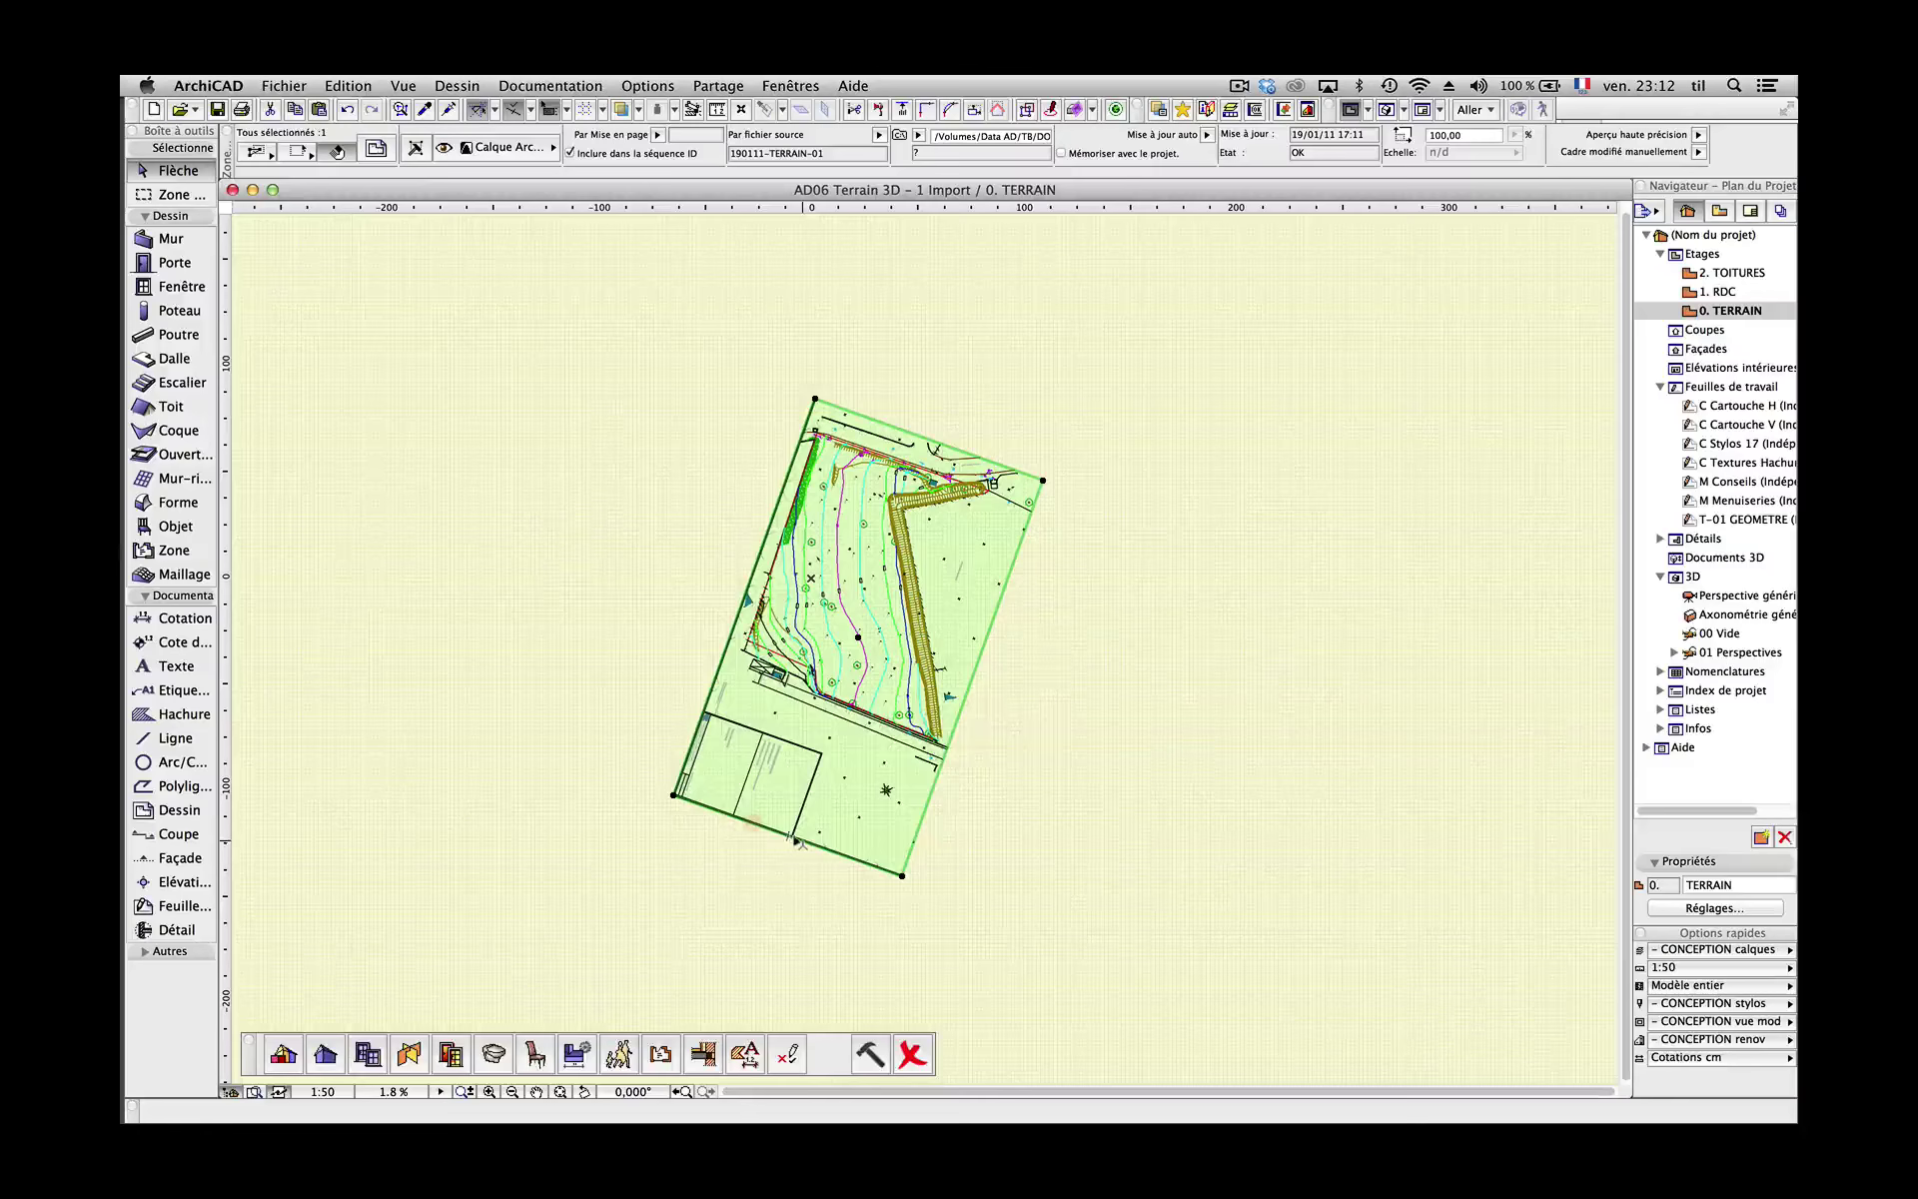
{"action": "left_click", "coordinate": [795, 838]}
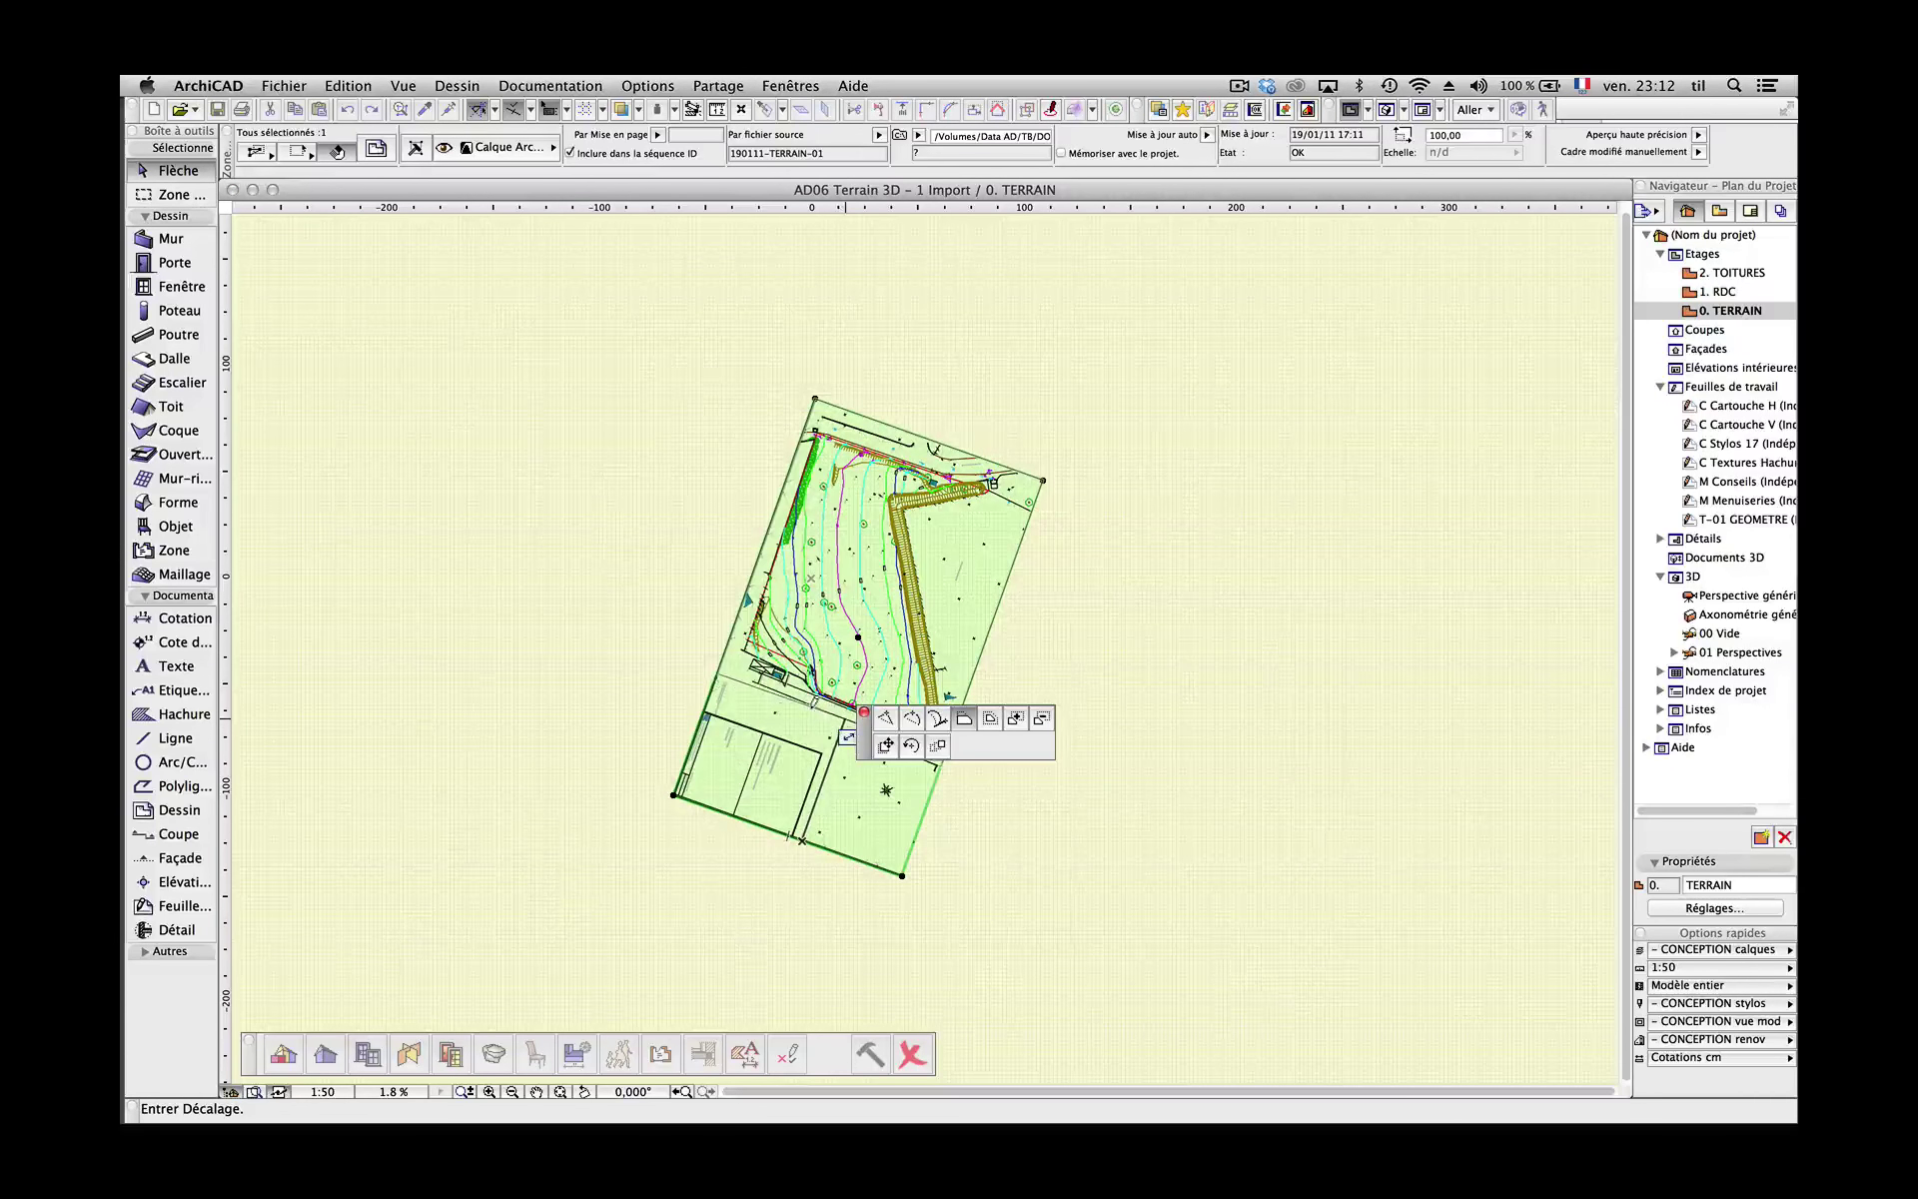
{"action": "left_click", "coordinate": [819, 699]}
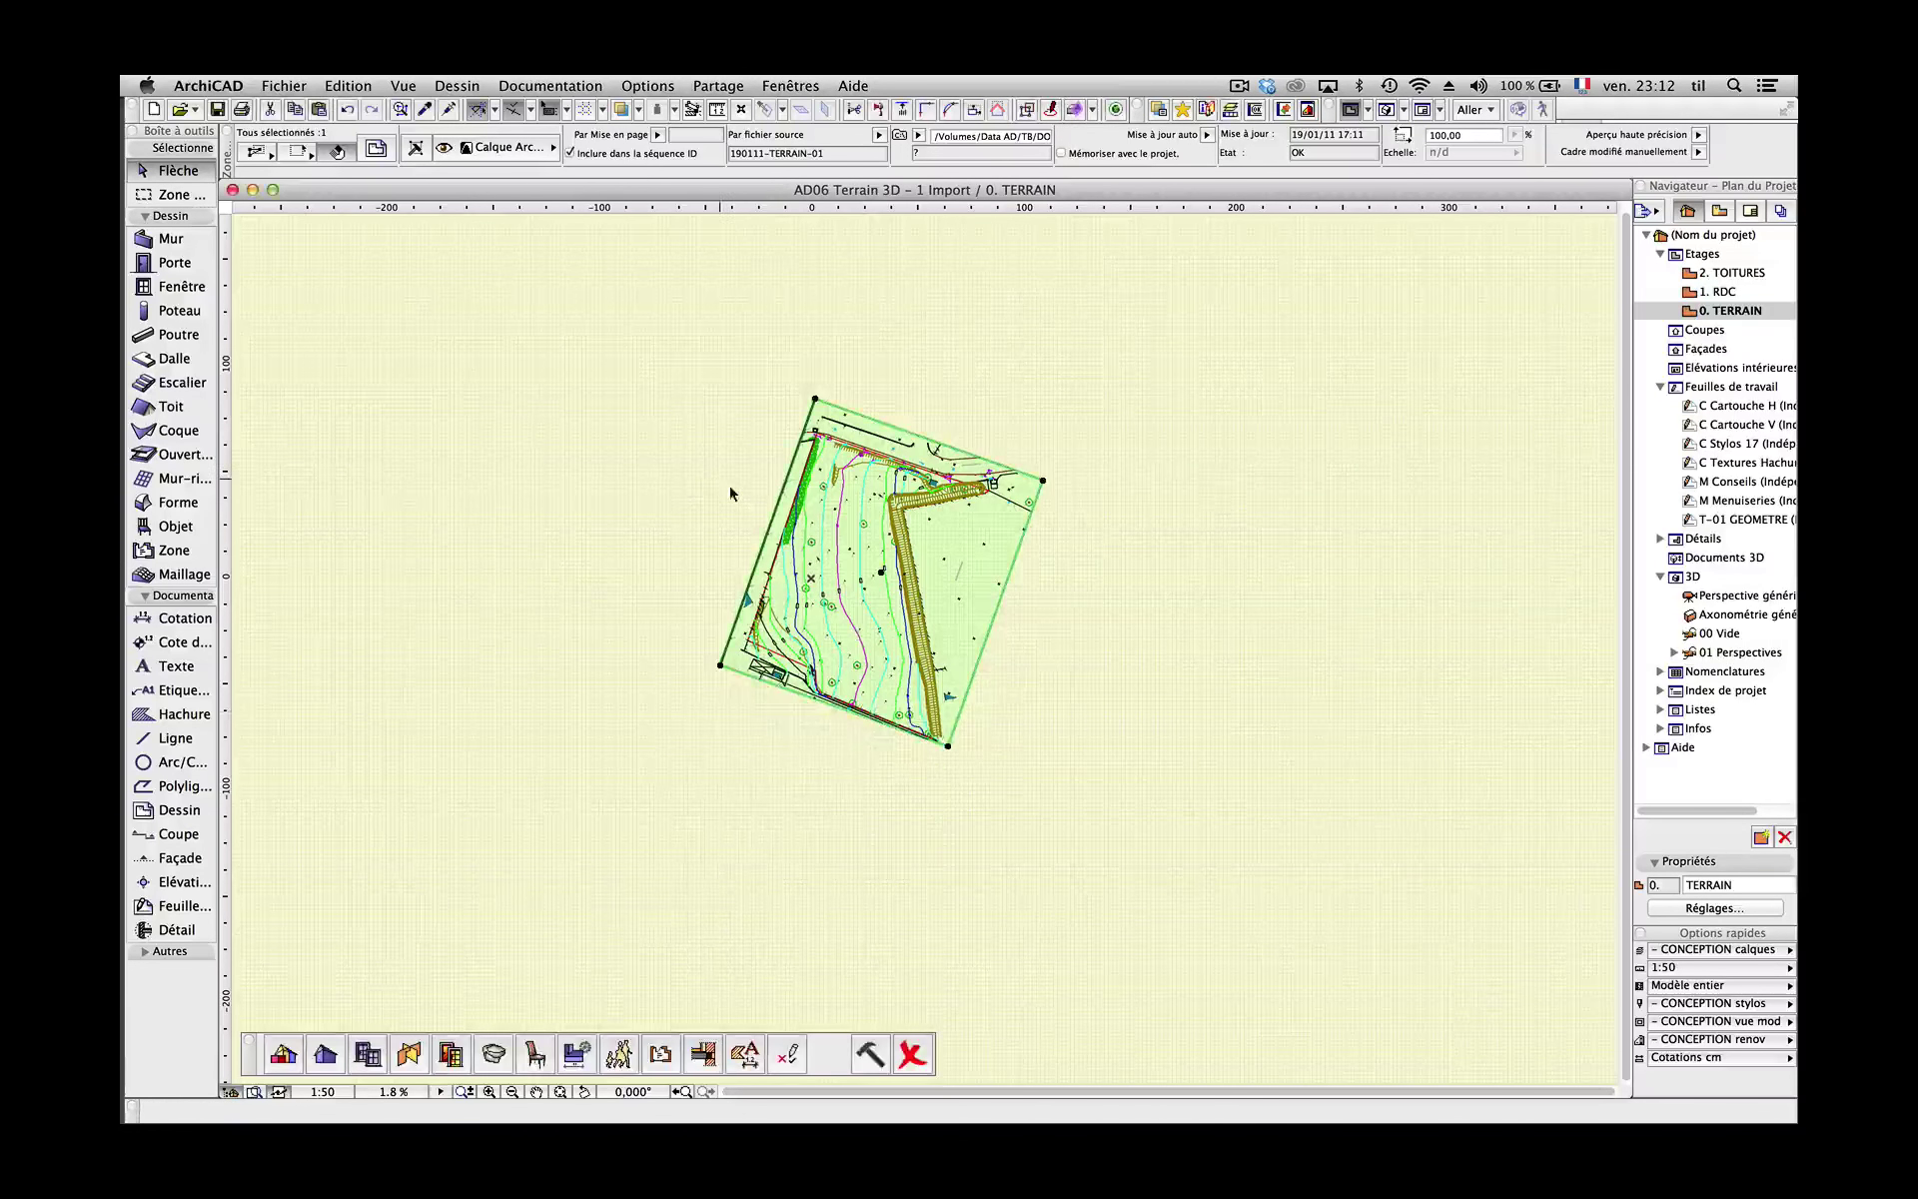
{"action": "left_click", "coordinate": [775, 510]}
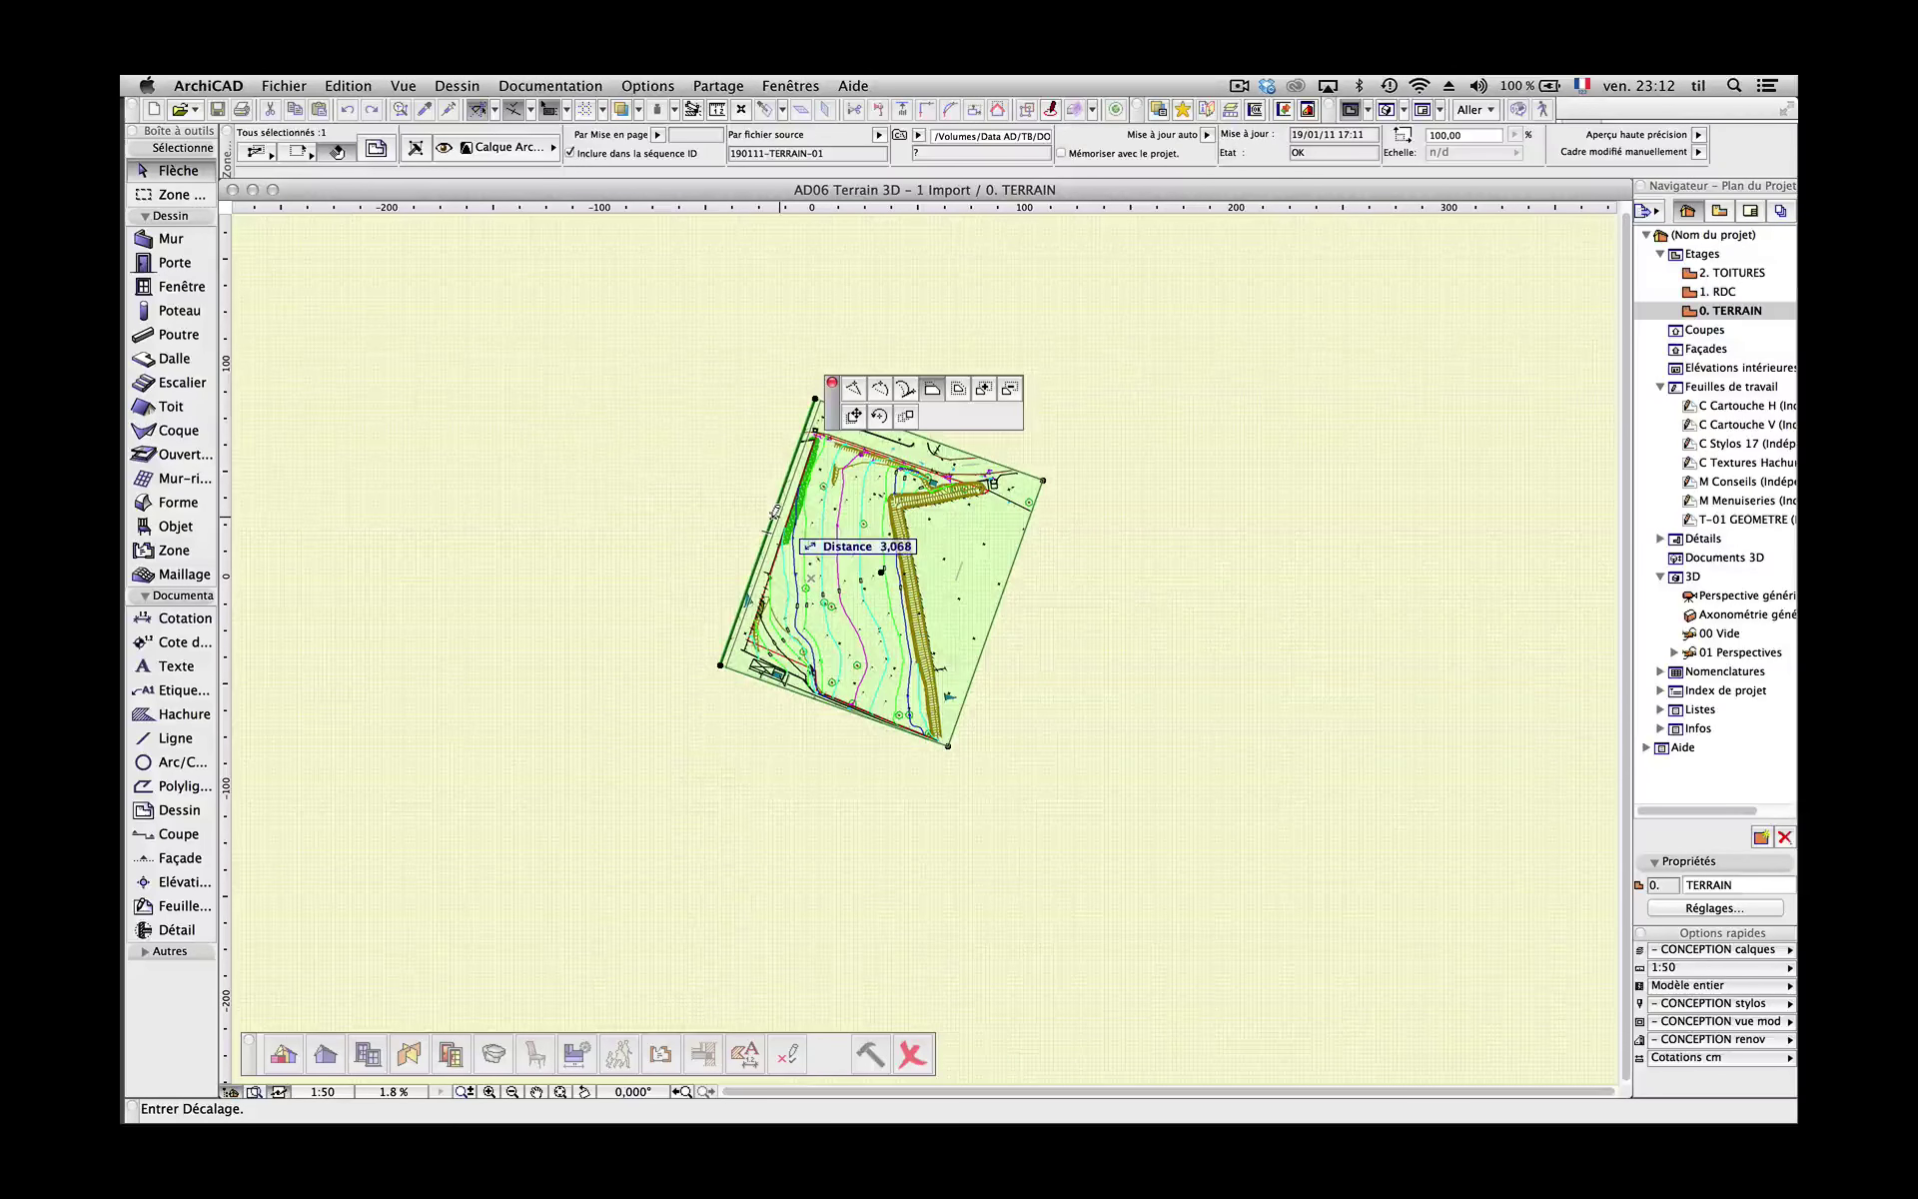
{"action": "left_click", "coordinate": [718, 518]}
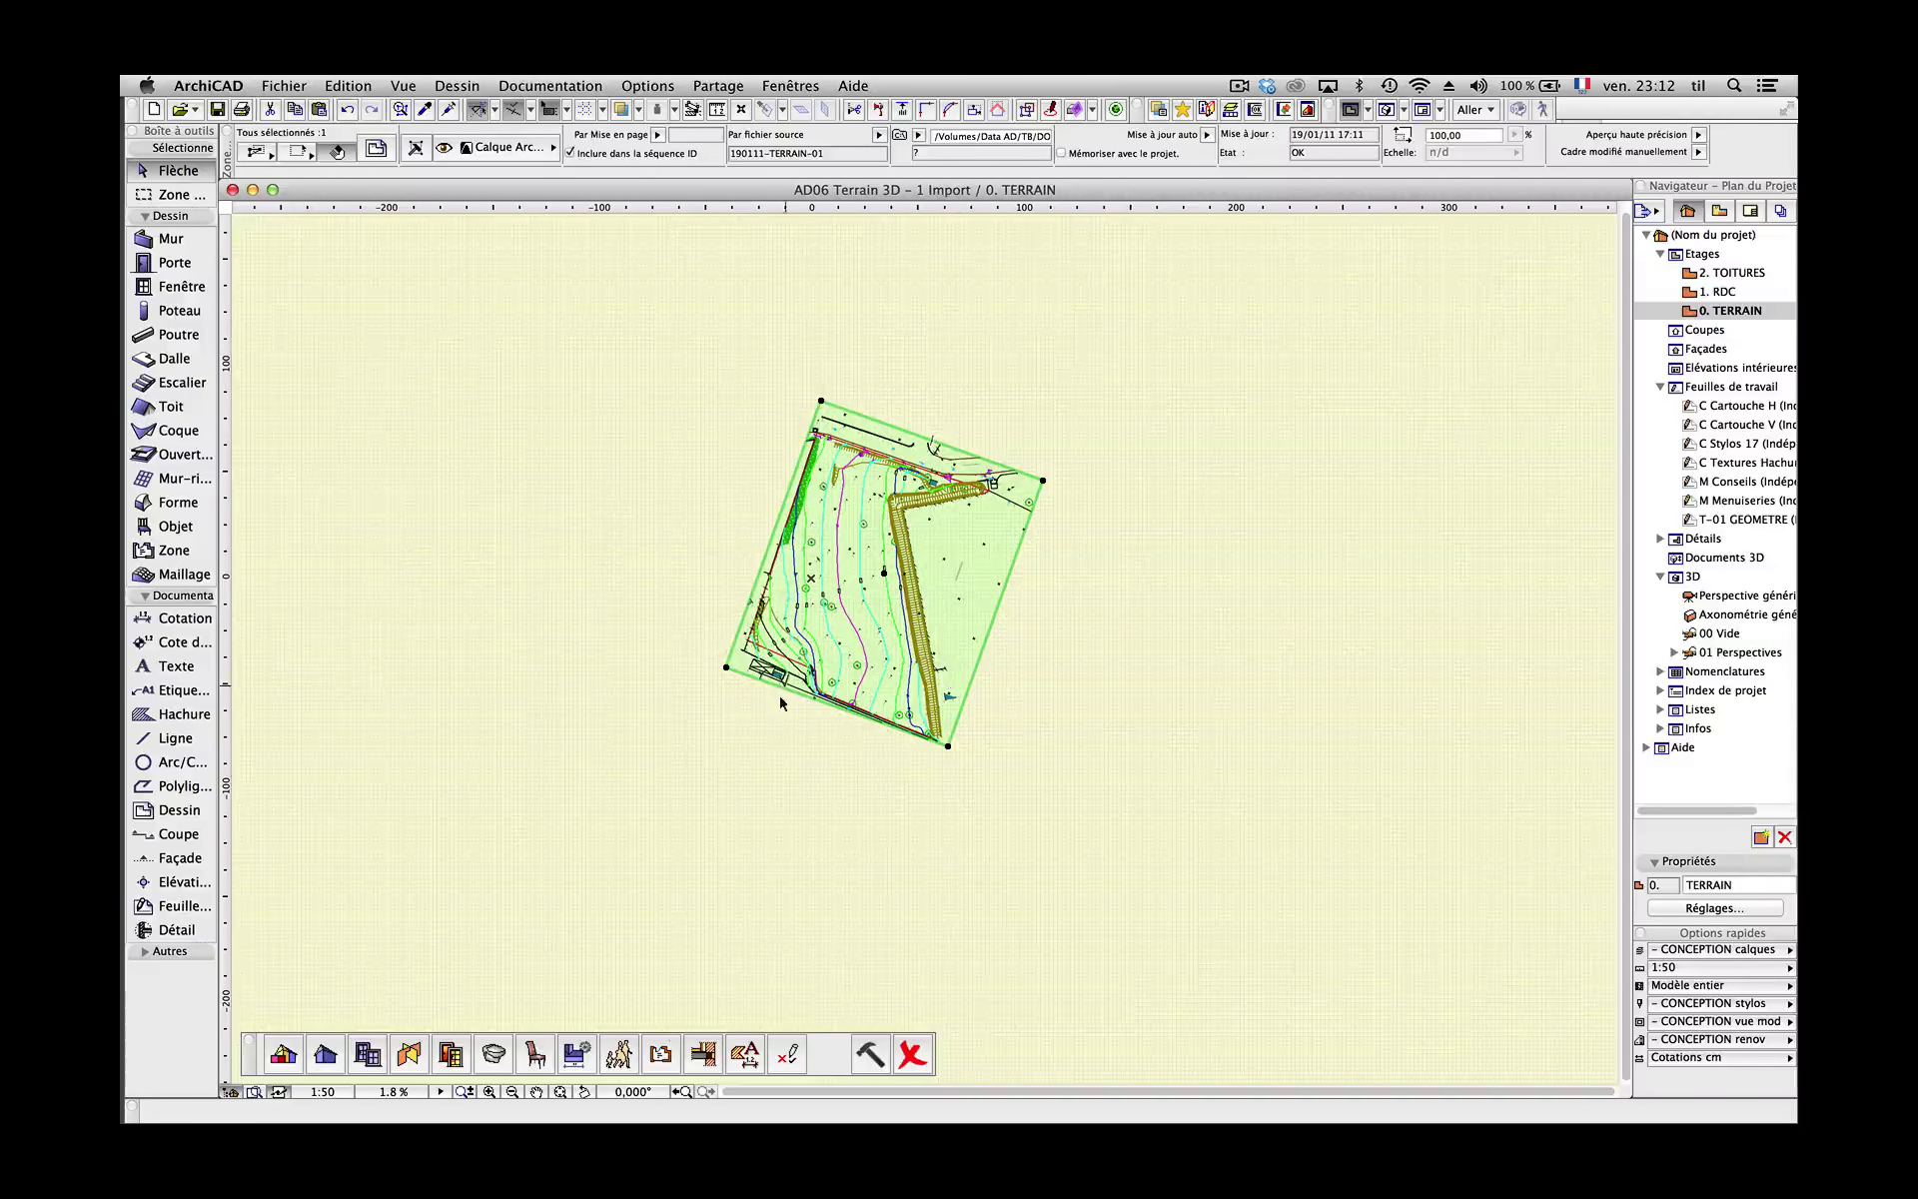
Add two nodes to the frame's lower edge and bend it inward past the small building toward the boundary wall
{"action": "scroll", "coordinate": [788, 697], "scroll_direction": "up", "scroll_amount": 3}
{"action": "scroll", "coordinate": [793, 693], "scroll_direction": "up", "scroll_amount": 2}
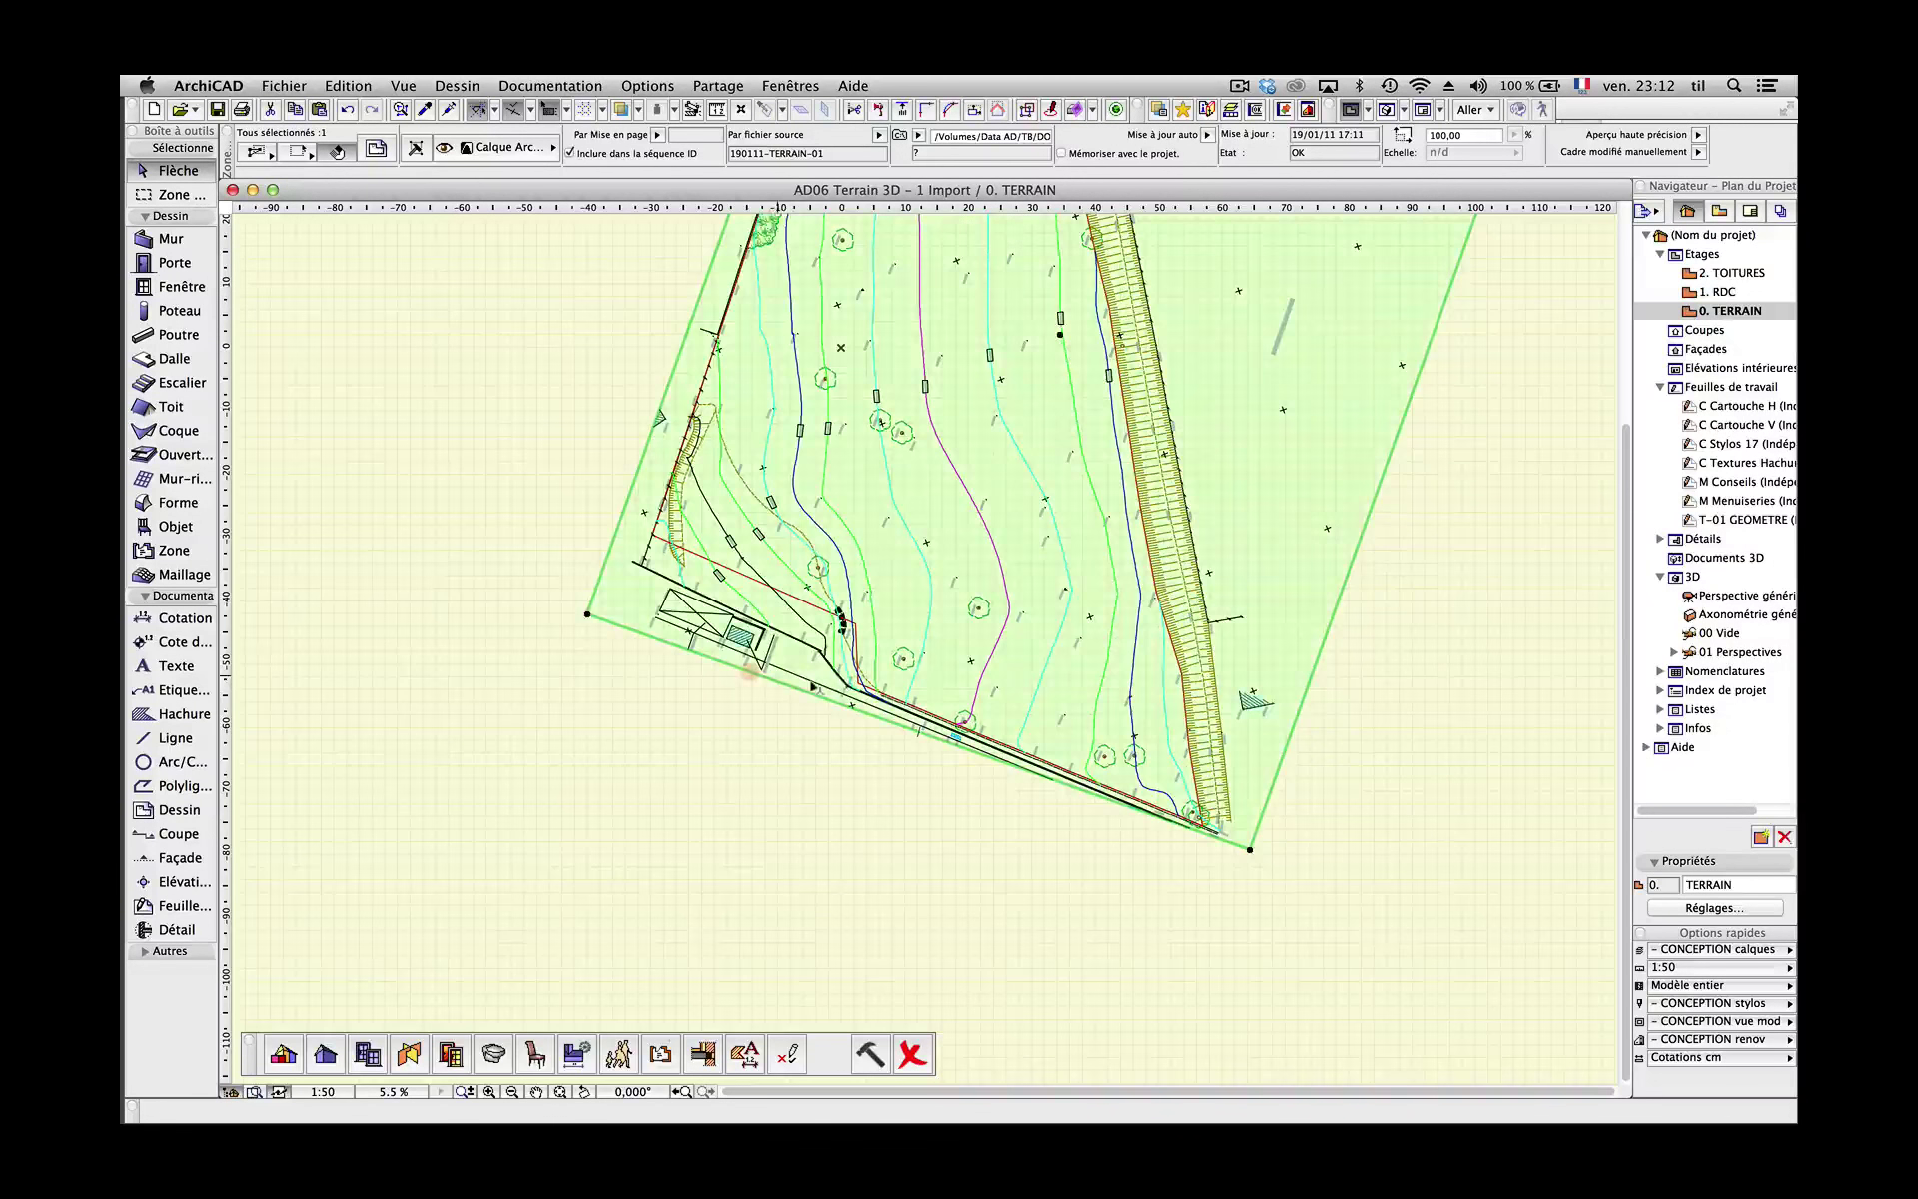
{"action": "scroll", "coordinate": [812, 694], "scroll_direction": "up", "scroll_amount": 3}
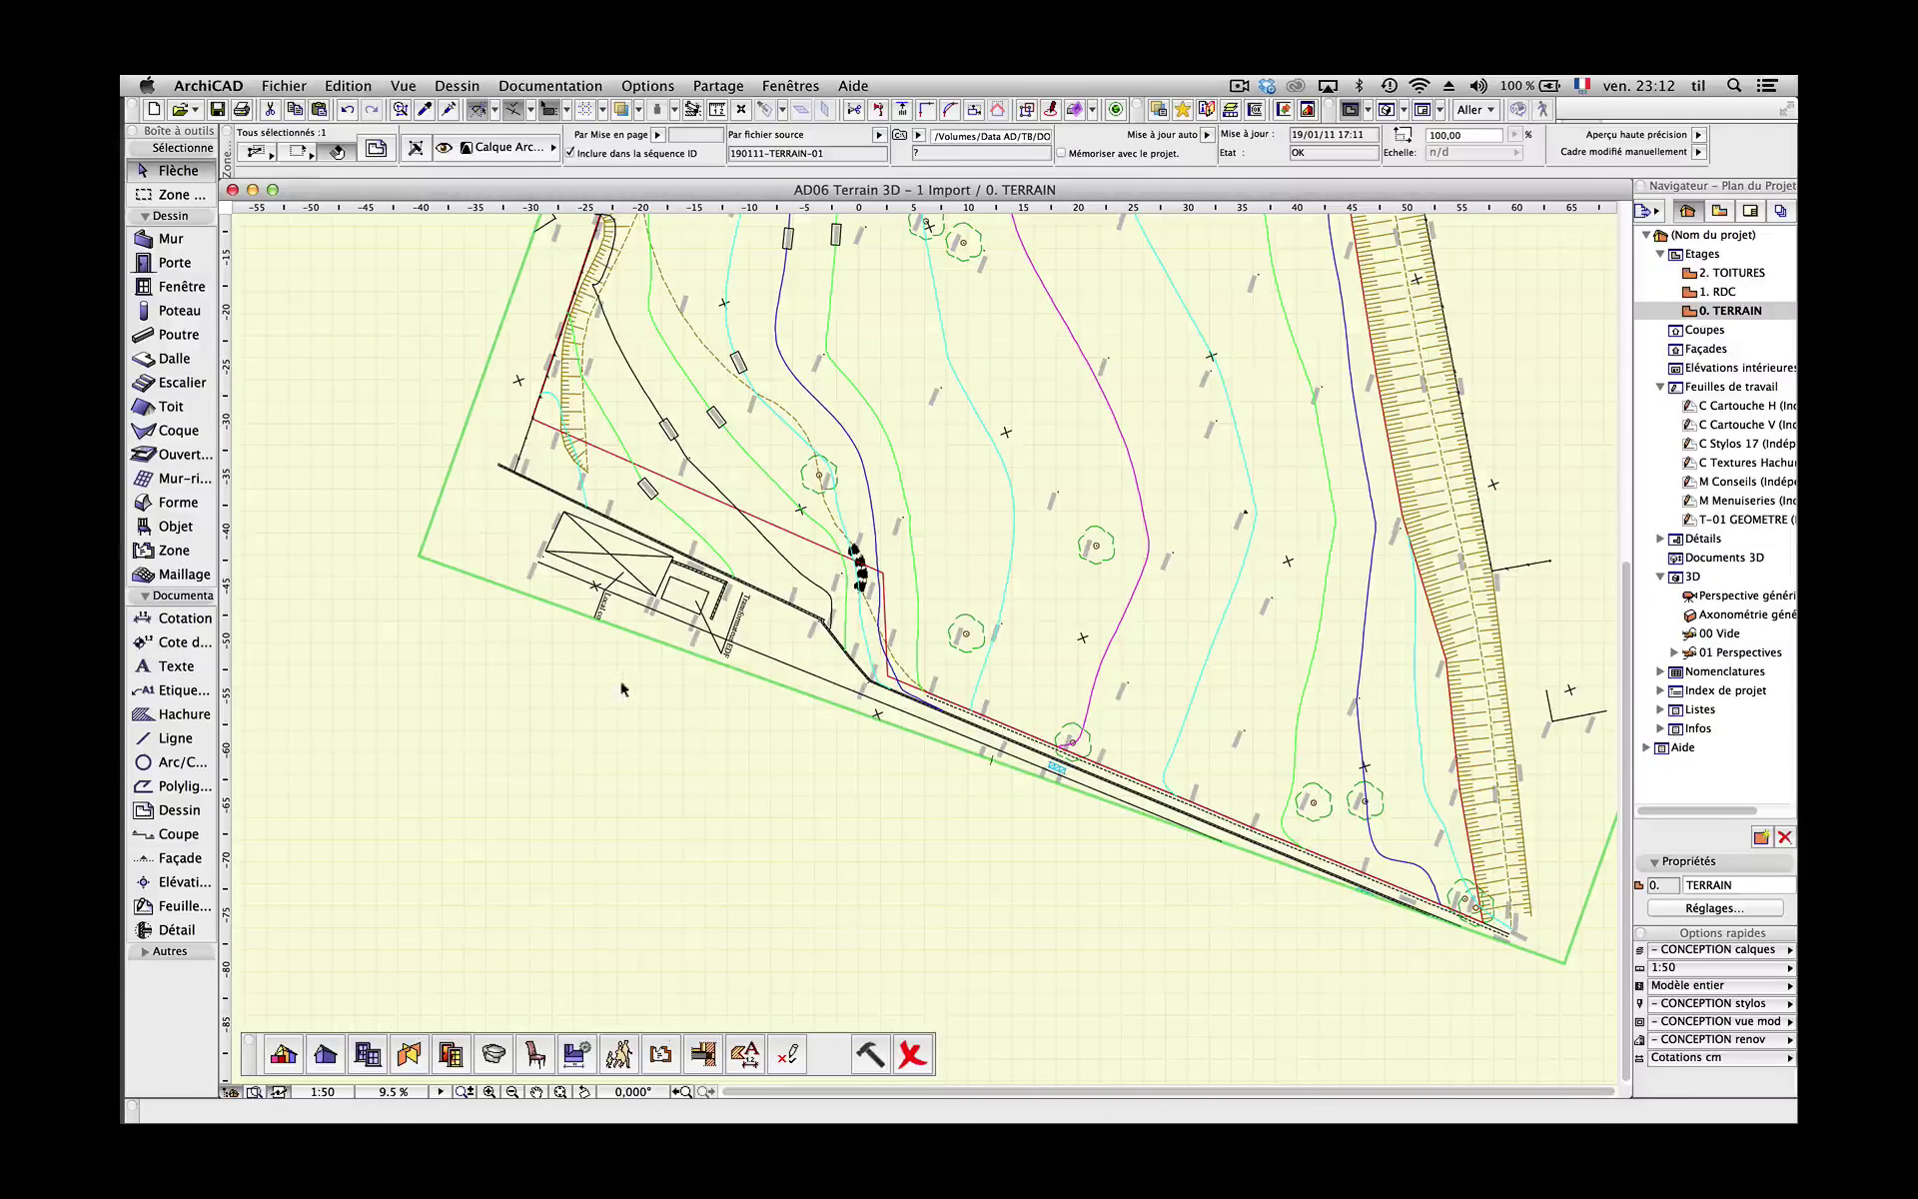
{"action": "left_click", "coordinate": [817, 696]}
{"action": "left_click", "coordinate": [982, 575]}
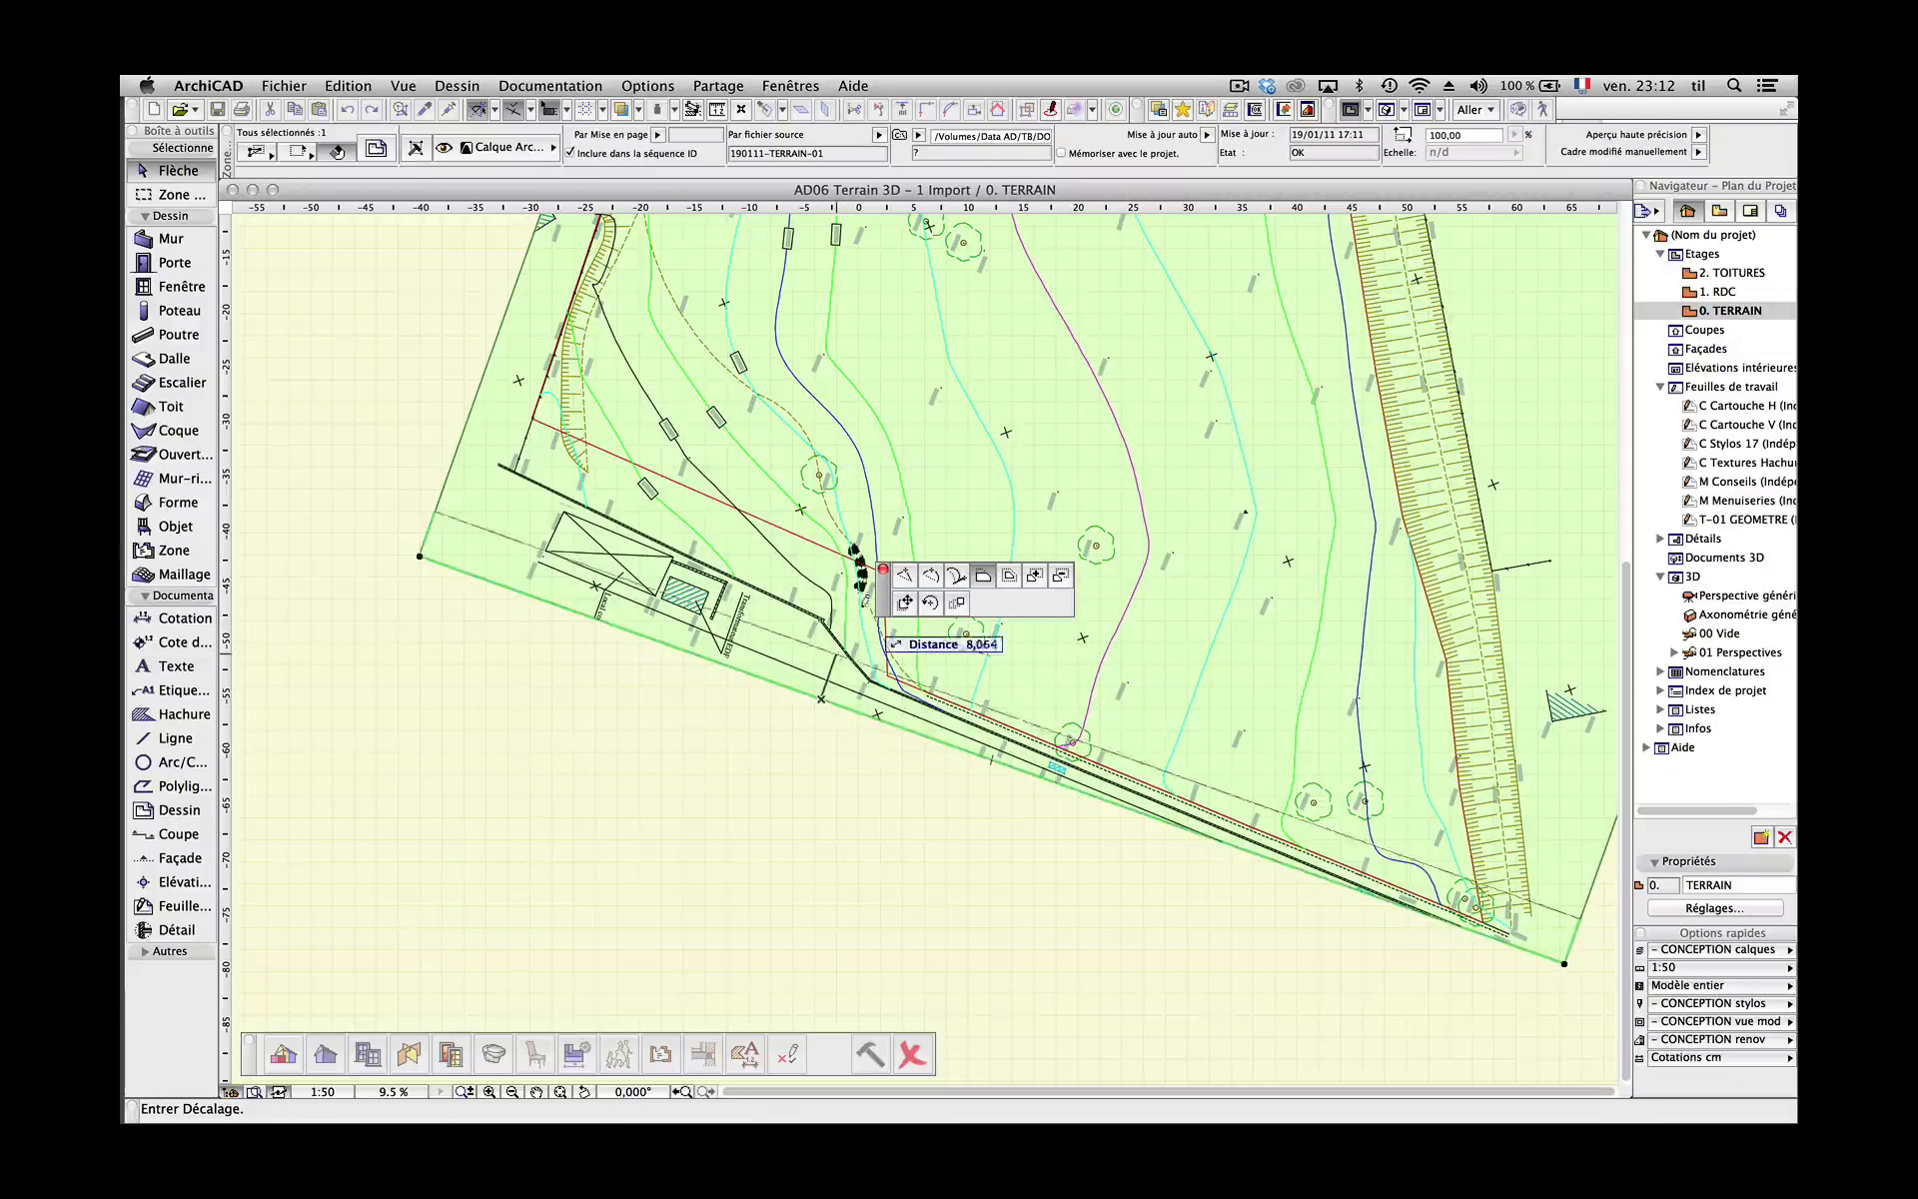
{"action": "left_click", "coordinate": [904, 575]}
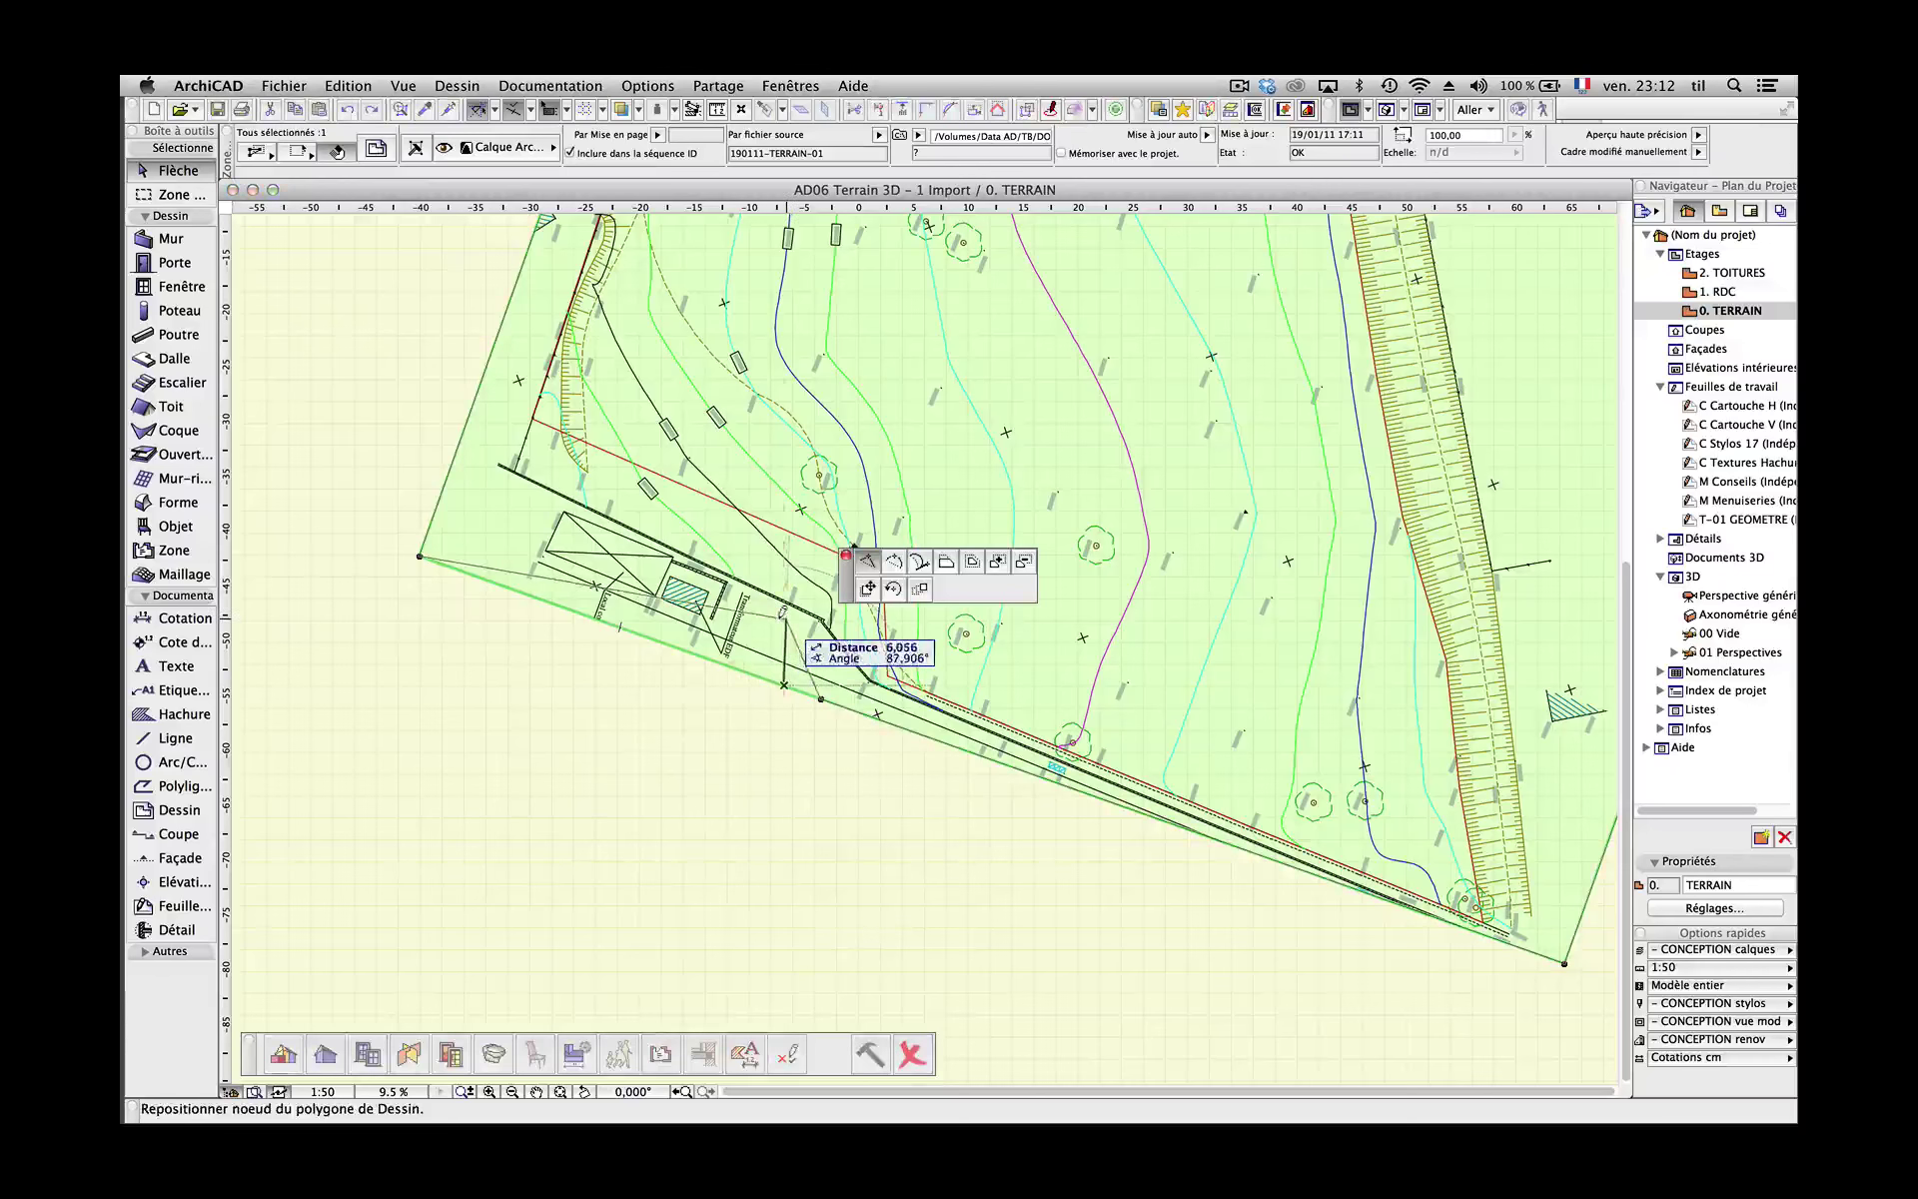
{"action": "left_click", "coordinate": [784, 611]}
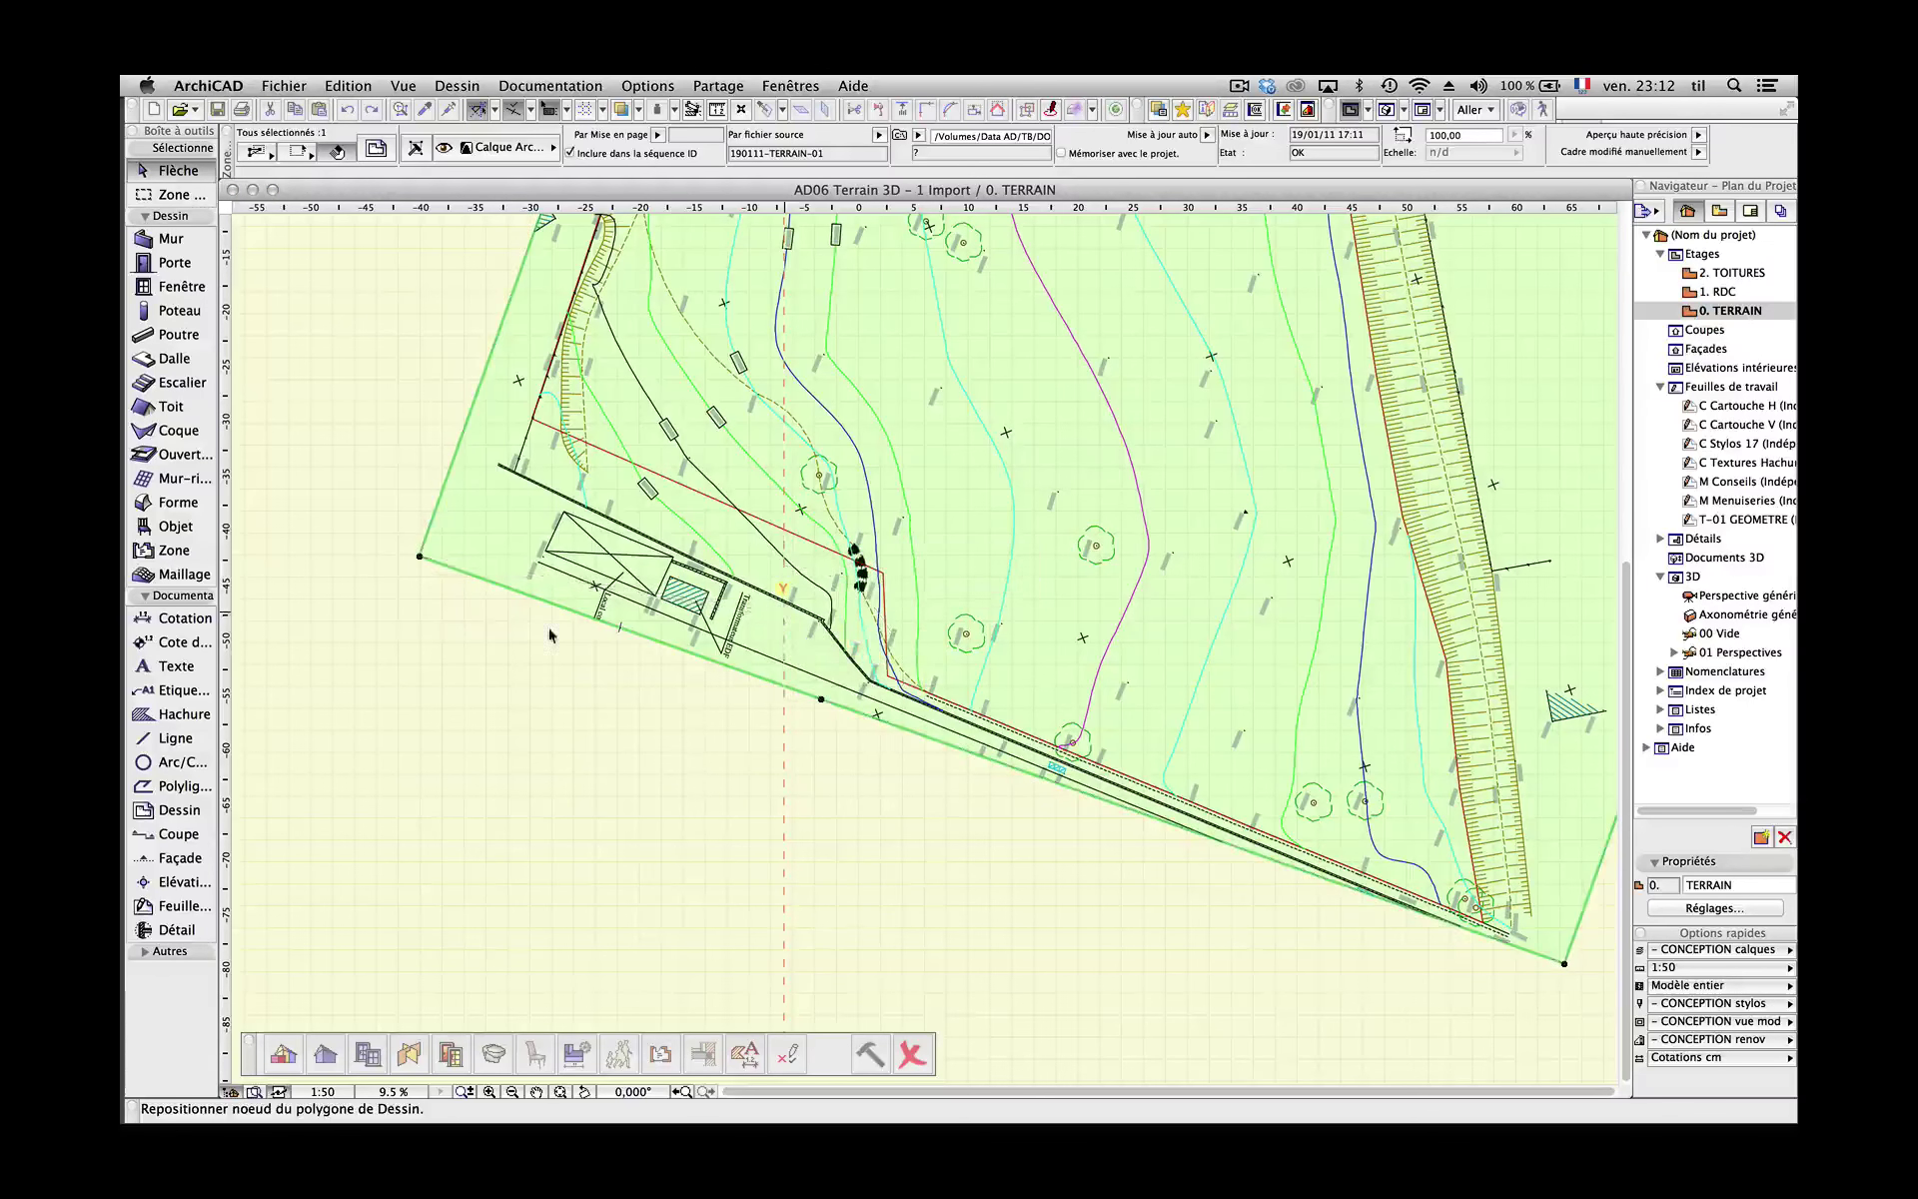
Move the frame's lower-left corner up to the boundary wall and tighten the crop outline closely around the plot and embankment
{"action": "left_click", "coordinate": [416, 554]}
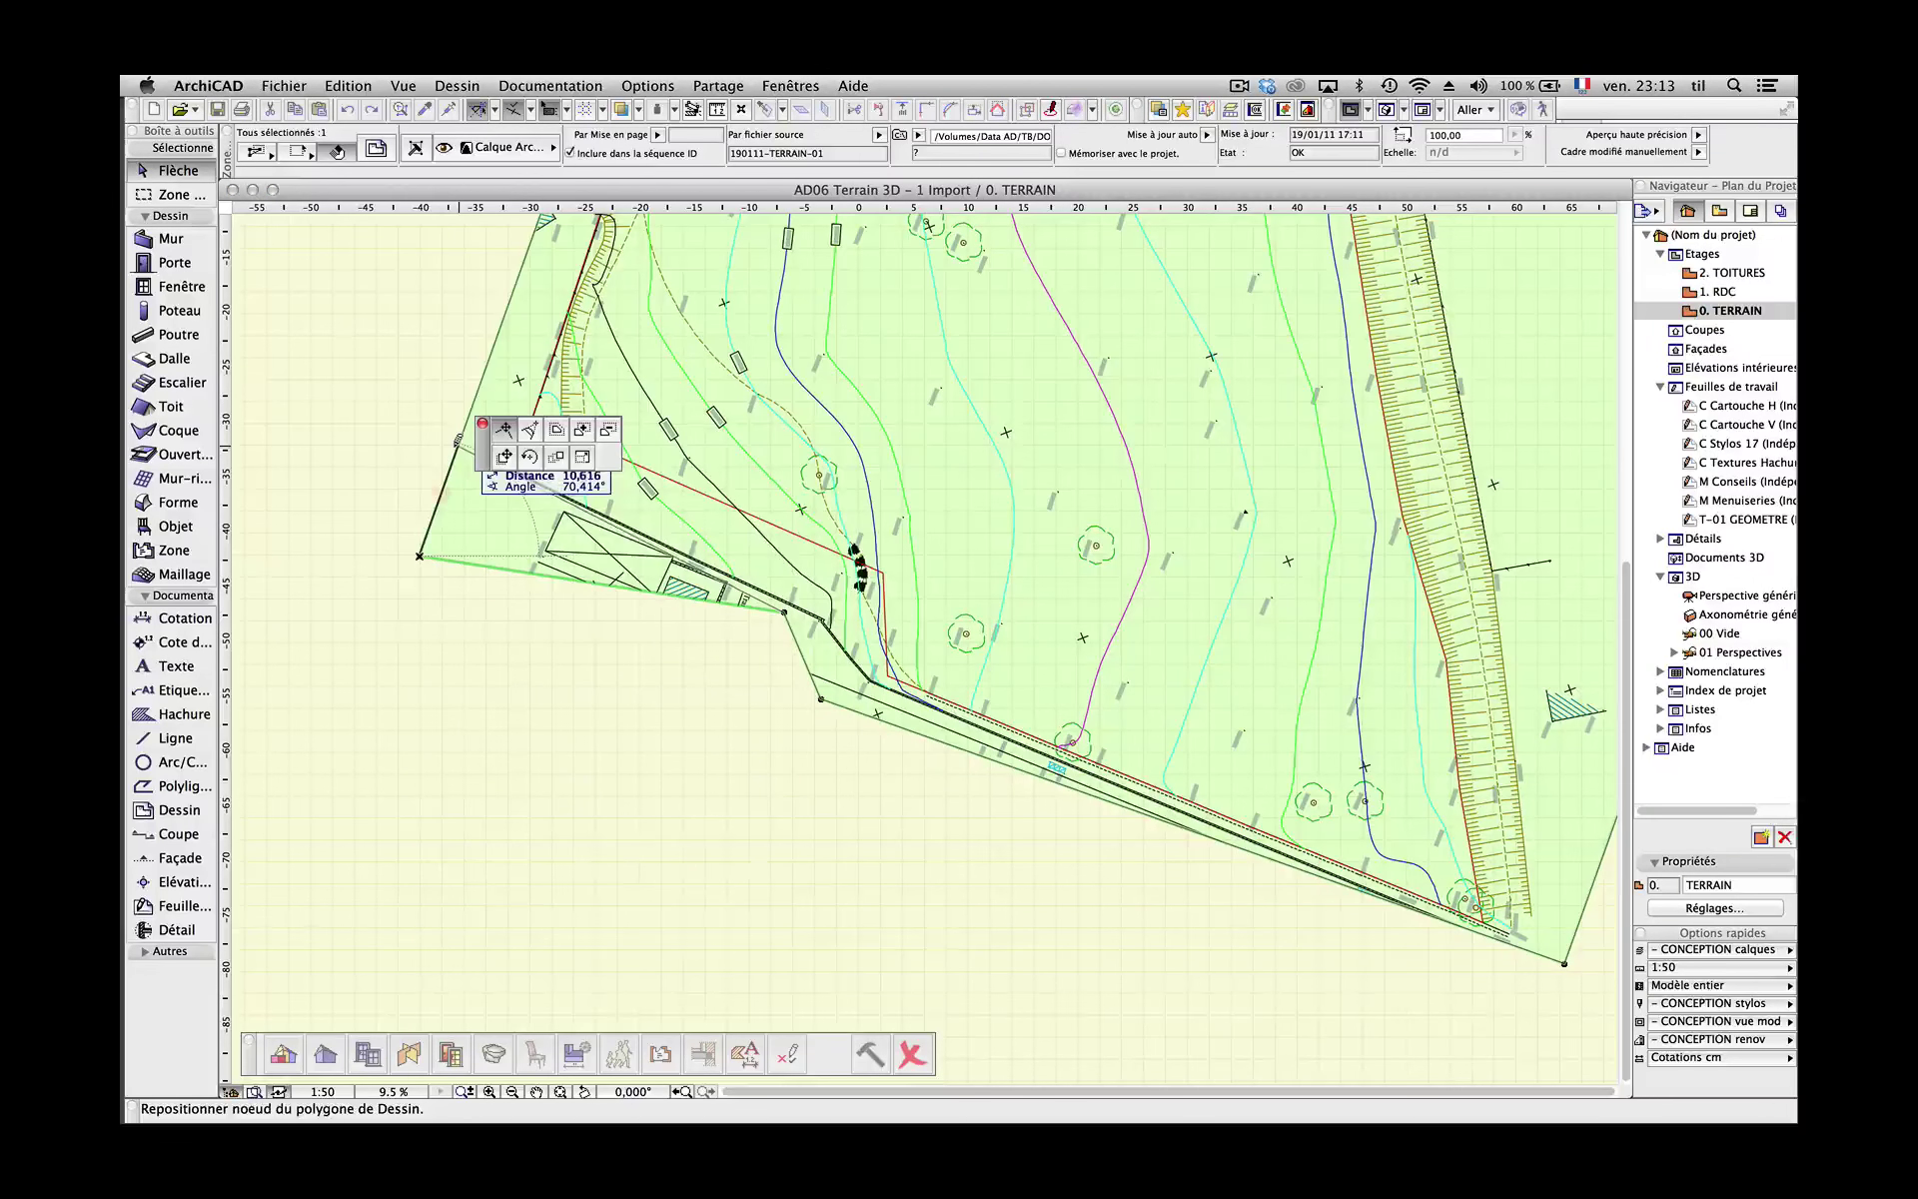
{"action": "left_click", "coordinate": [459, 446]}
{"action": "scroll", "coordinate": [673, 570], "scroll_direction": "up", "scroll_amount": 5}
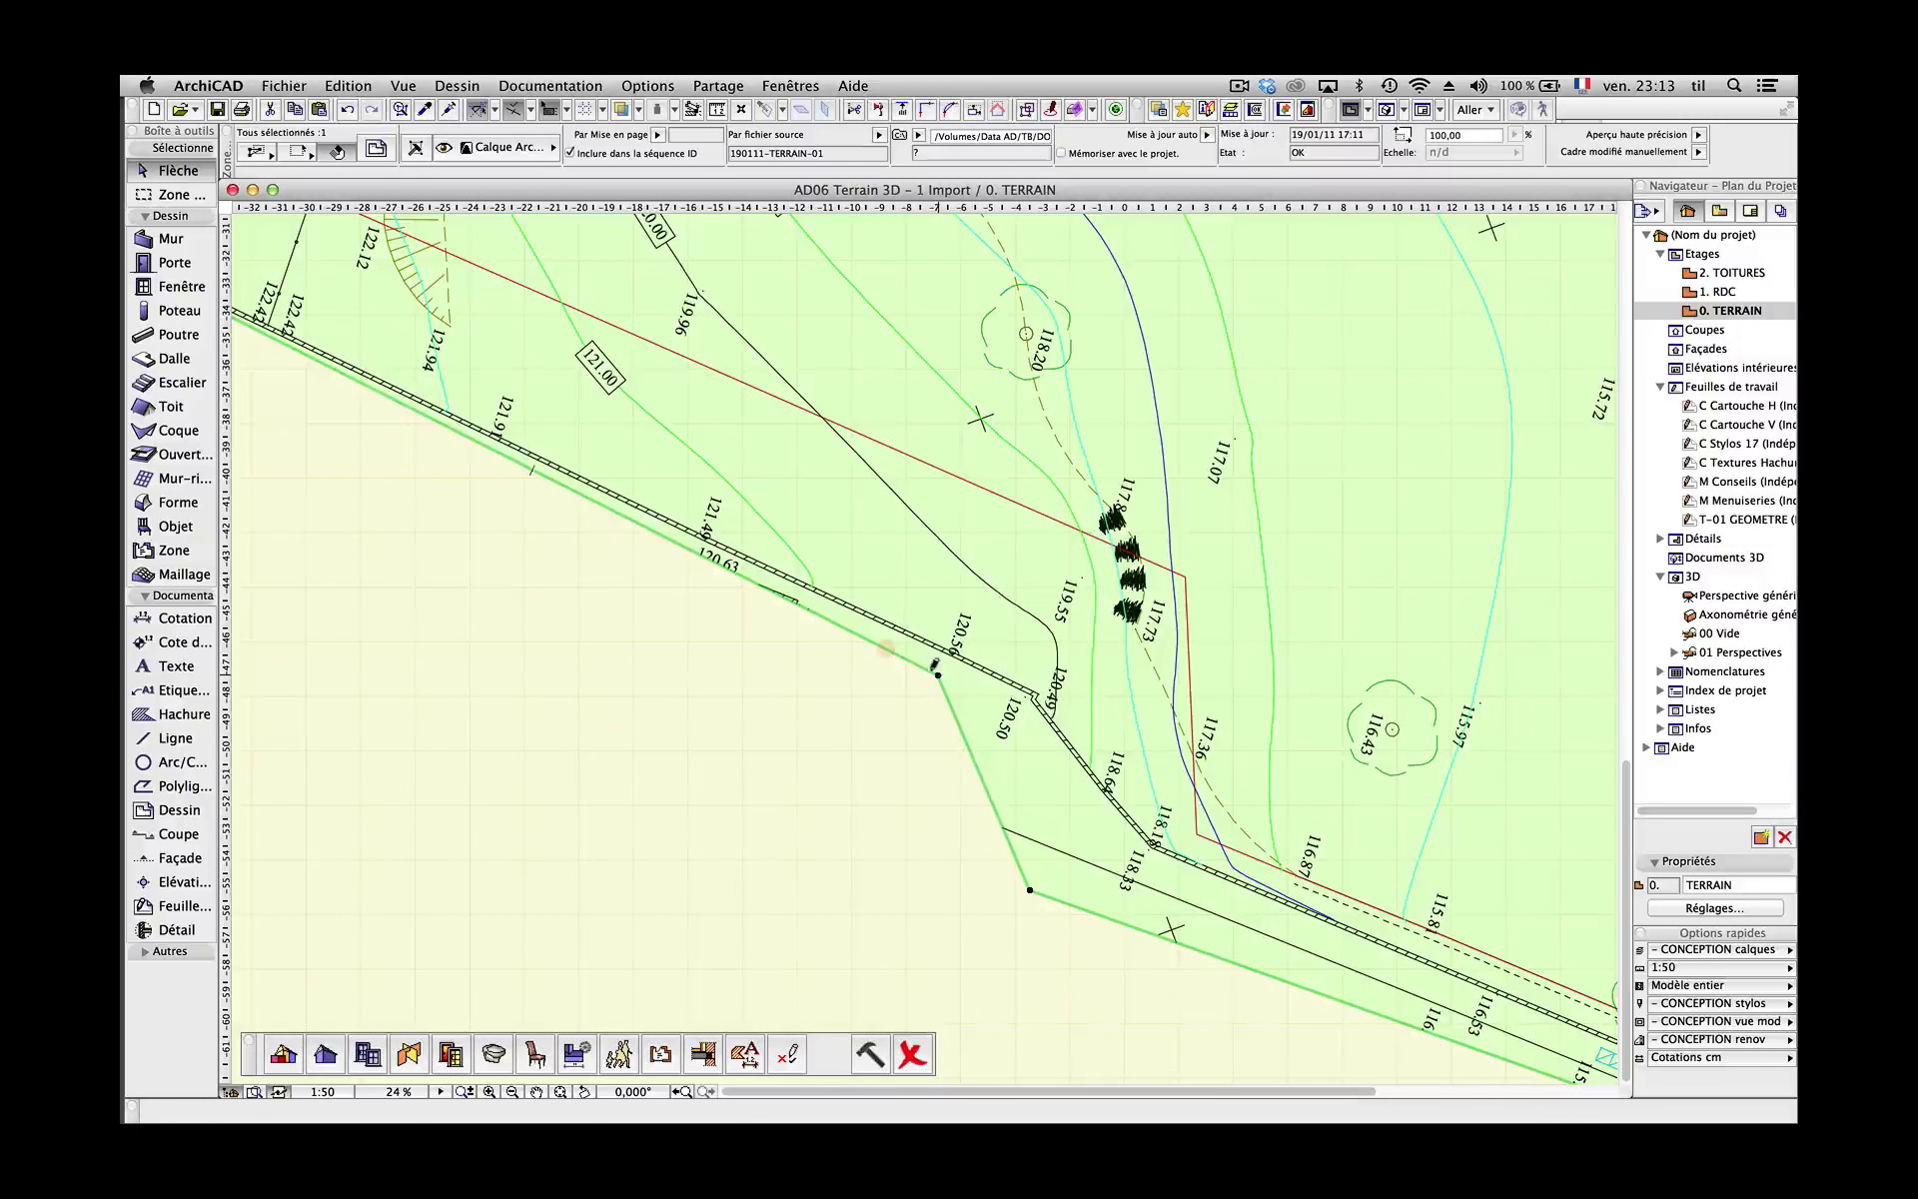
{"action": "left_click", "coordinate": [931, 673]}
{"action": "left_click", "coordinate": [947, 666]}
{"action": "scroll", "coordinate": [772, 695], "scroll_direction": "down", "scroll_amount": 10}
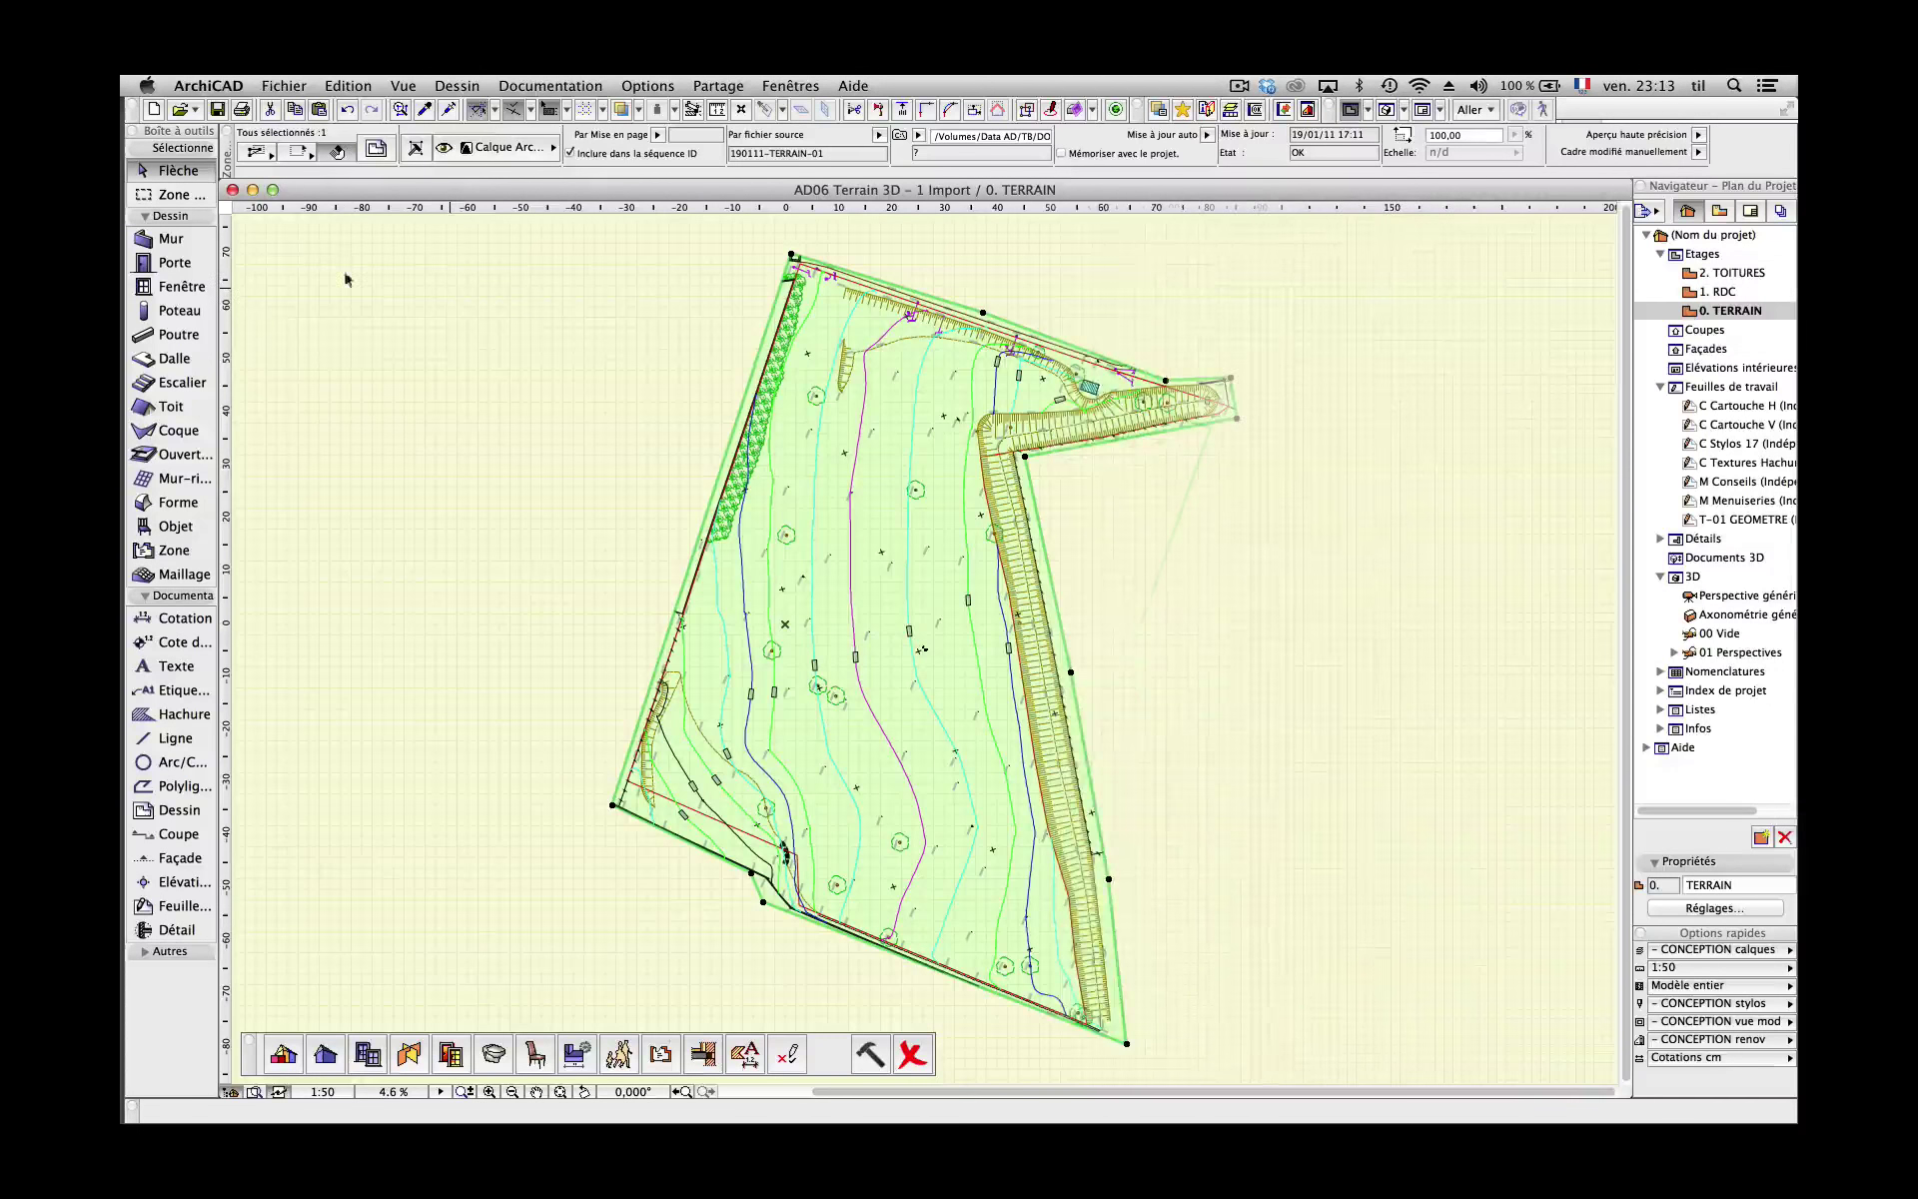
Decompose the cropped drawing in the current view, keeping only drawing primitives and not keeping them on their original layers
{"action": "left_click", "coordinate": [355, 87]}
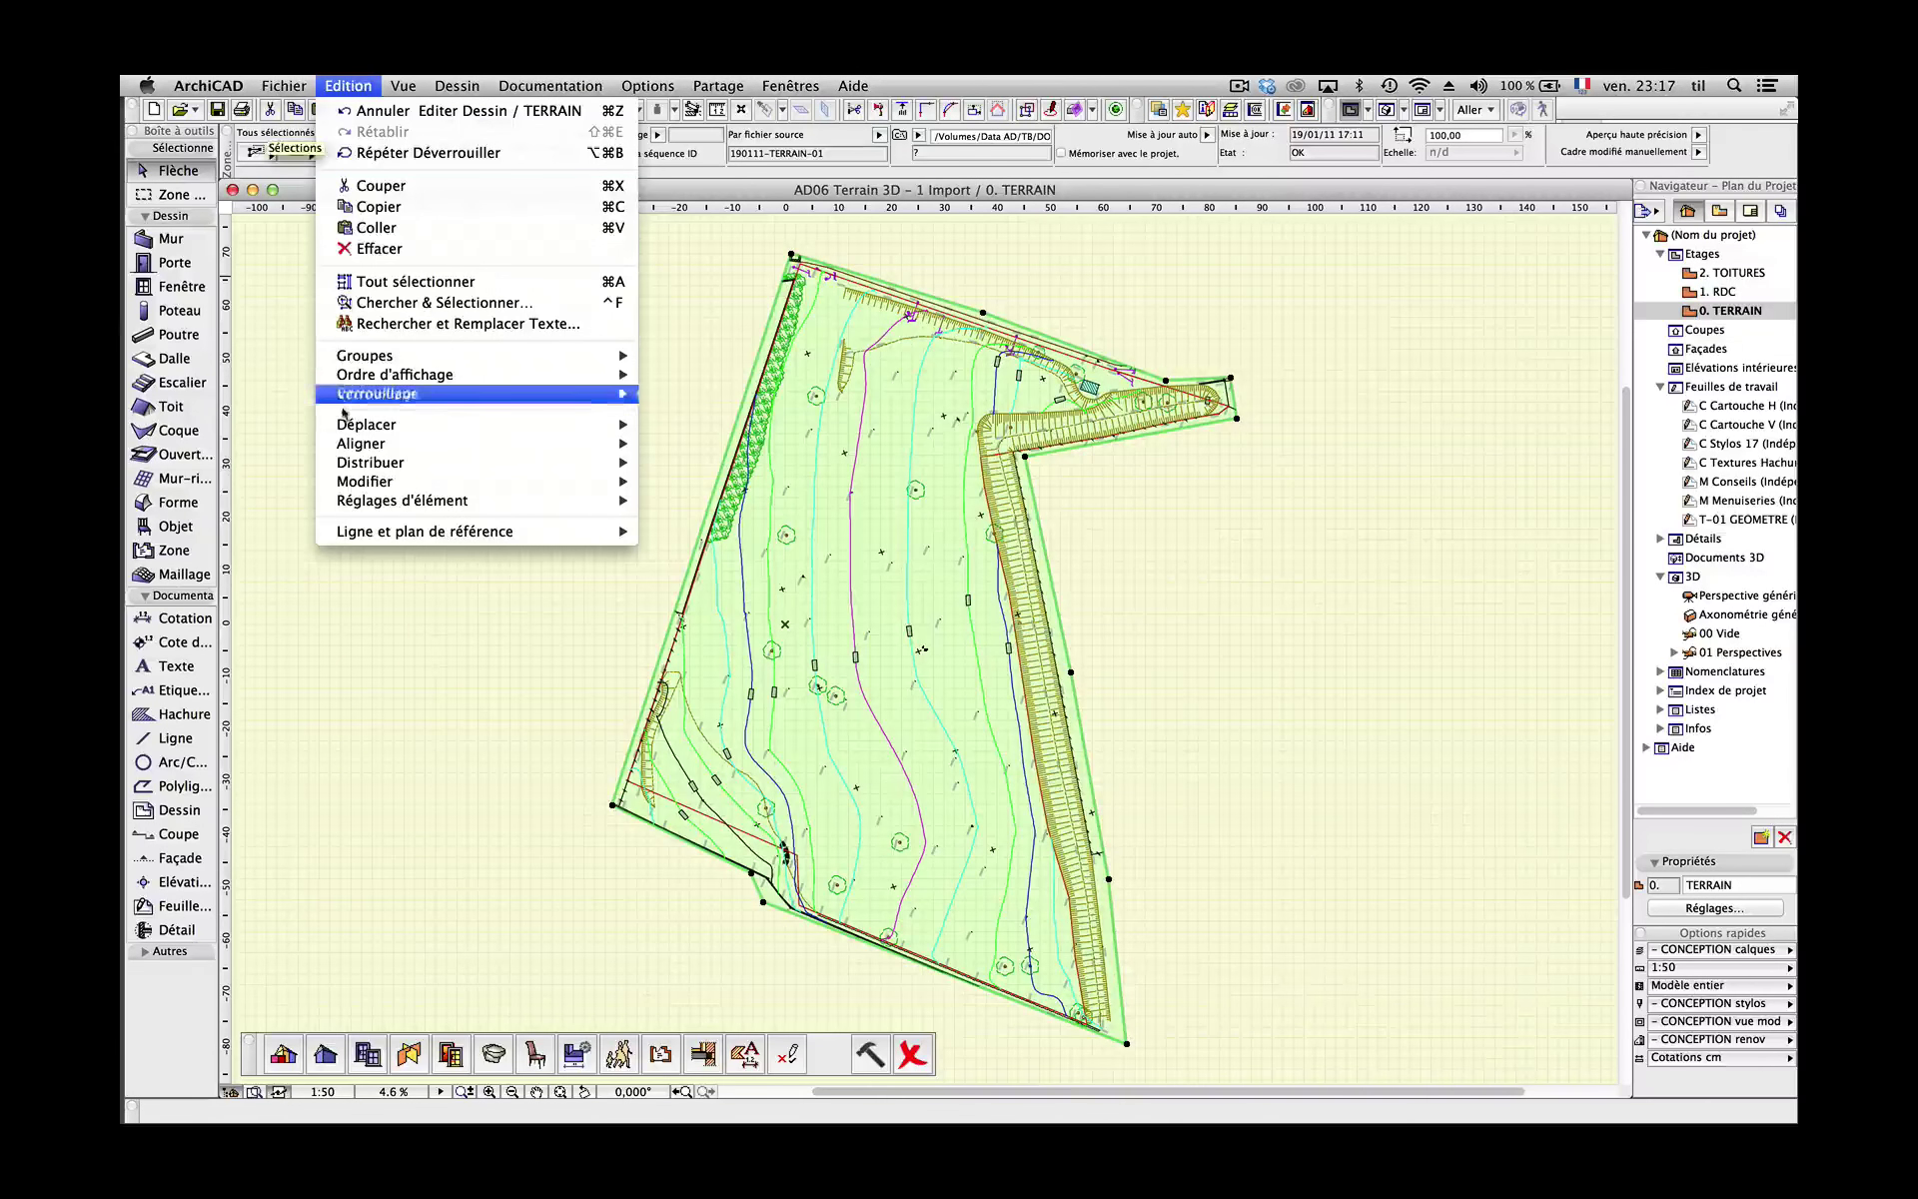
{"action": "mouse_move", "coordinate": [319, 487]}
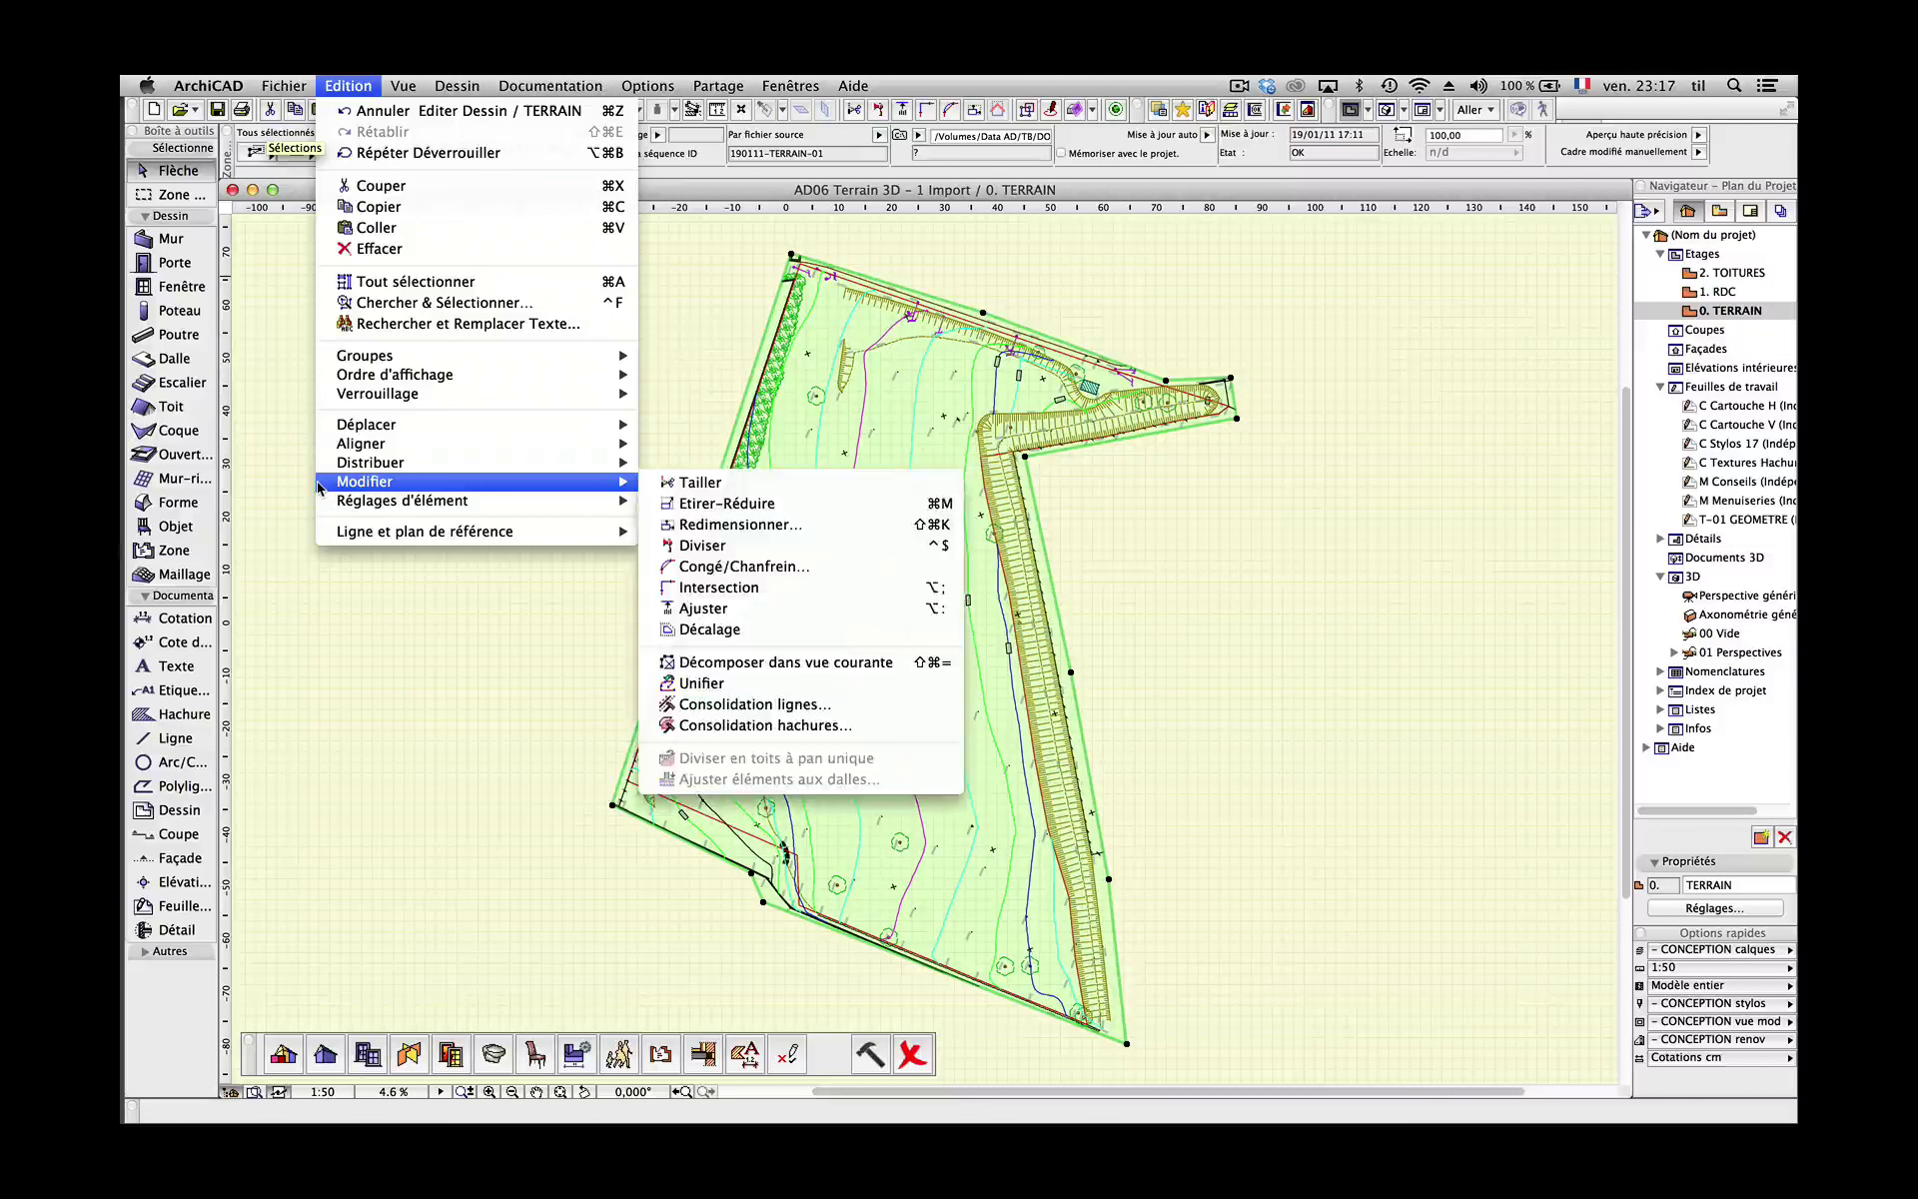
{"action": "left_click", "coordinate": [729, 664]}
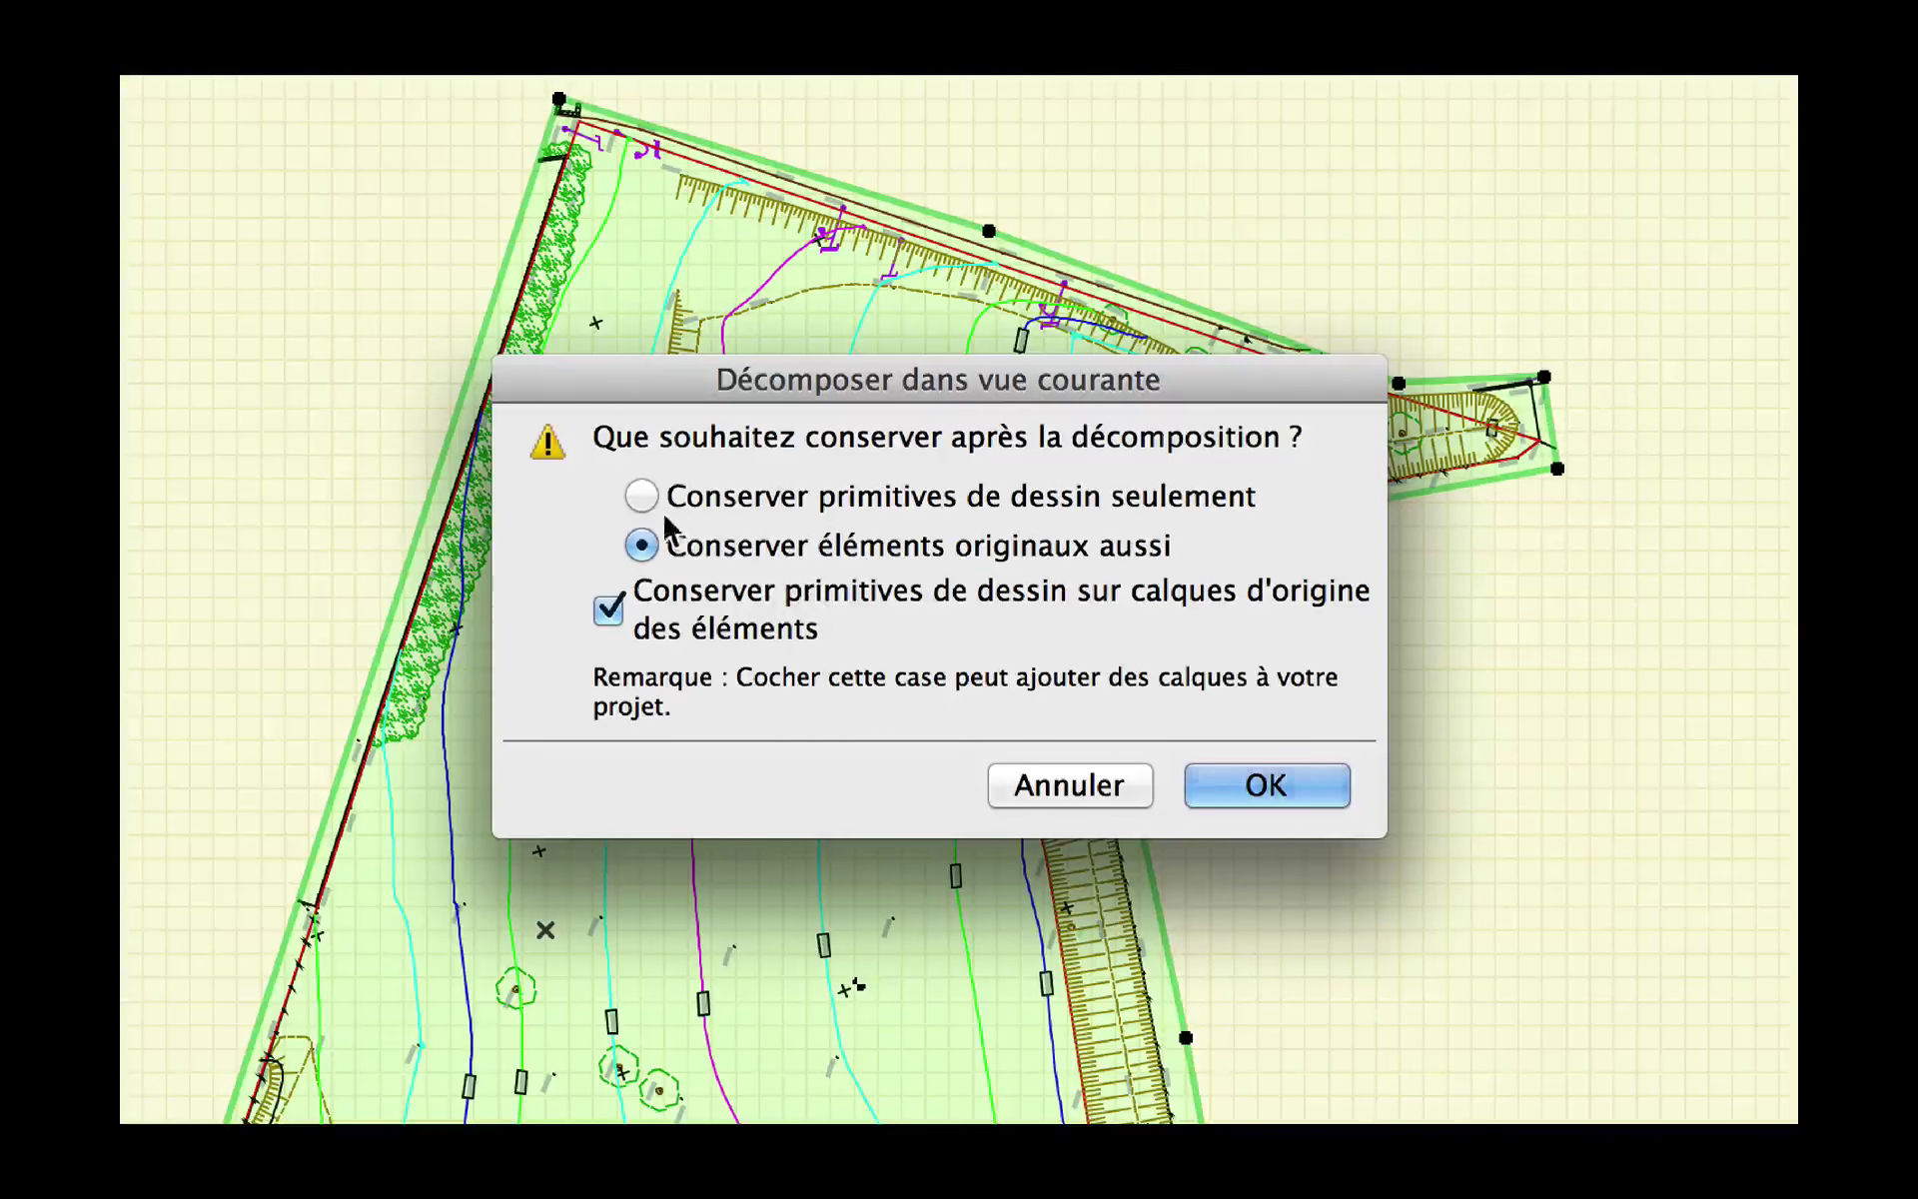
{"action": "left_click", "coordinate": [642, 496]}
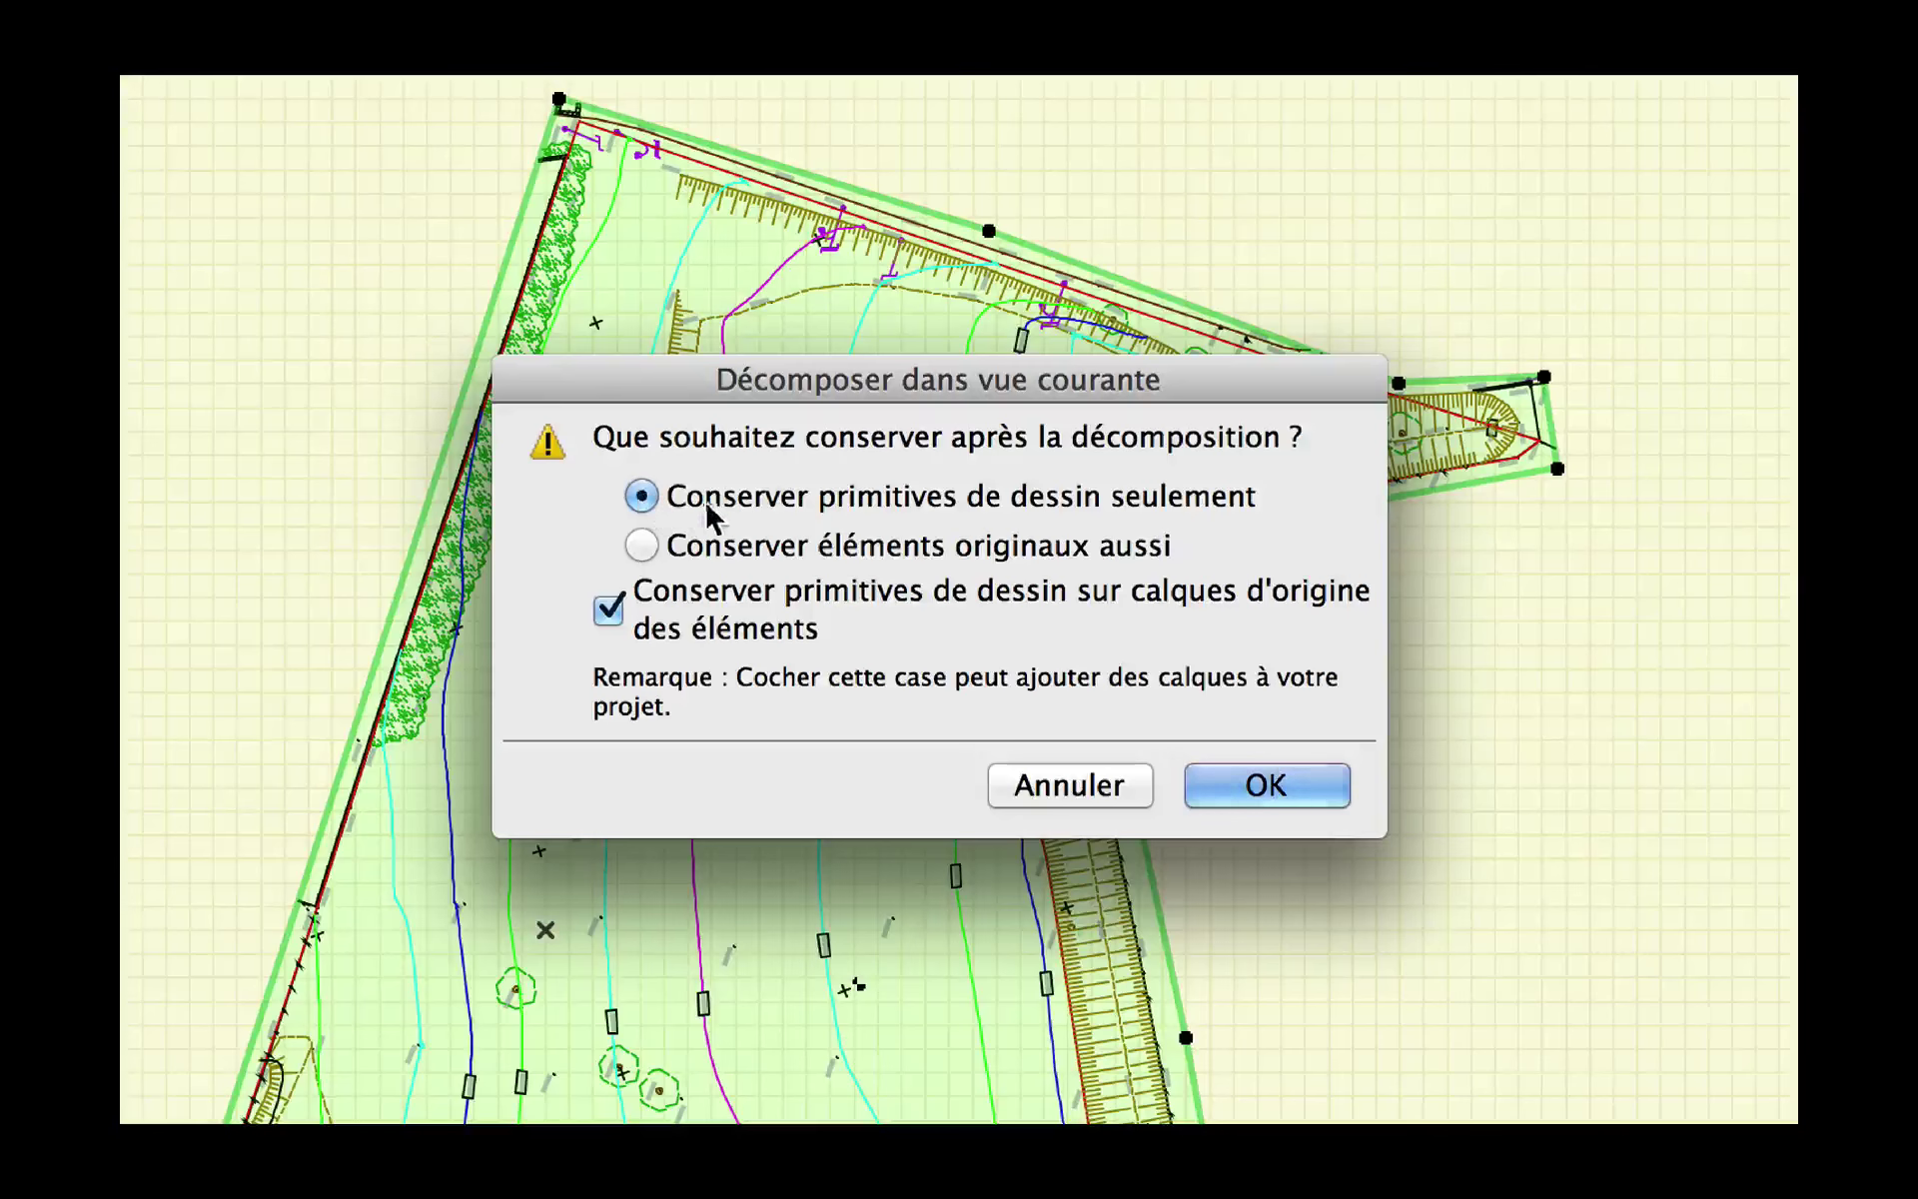
{"action": "left_click", "coordinate": [608, 609]}
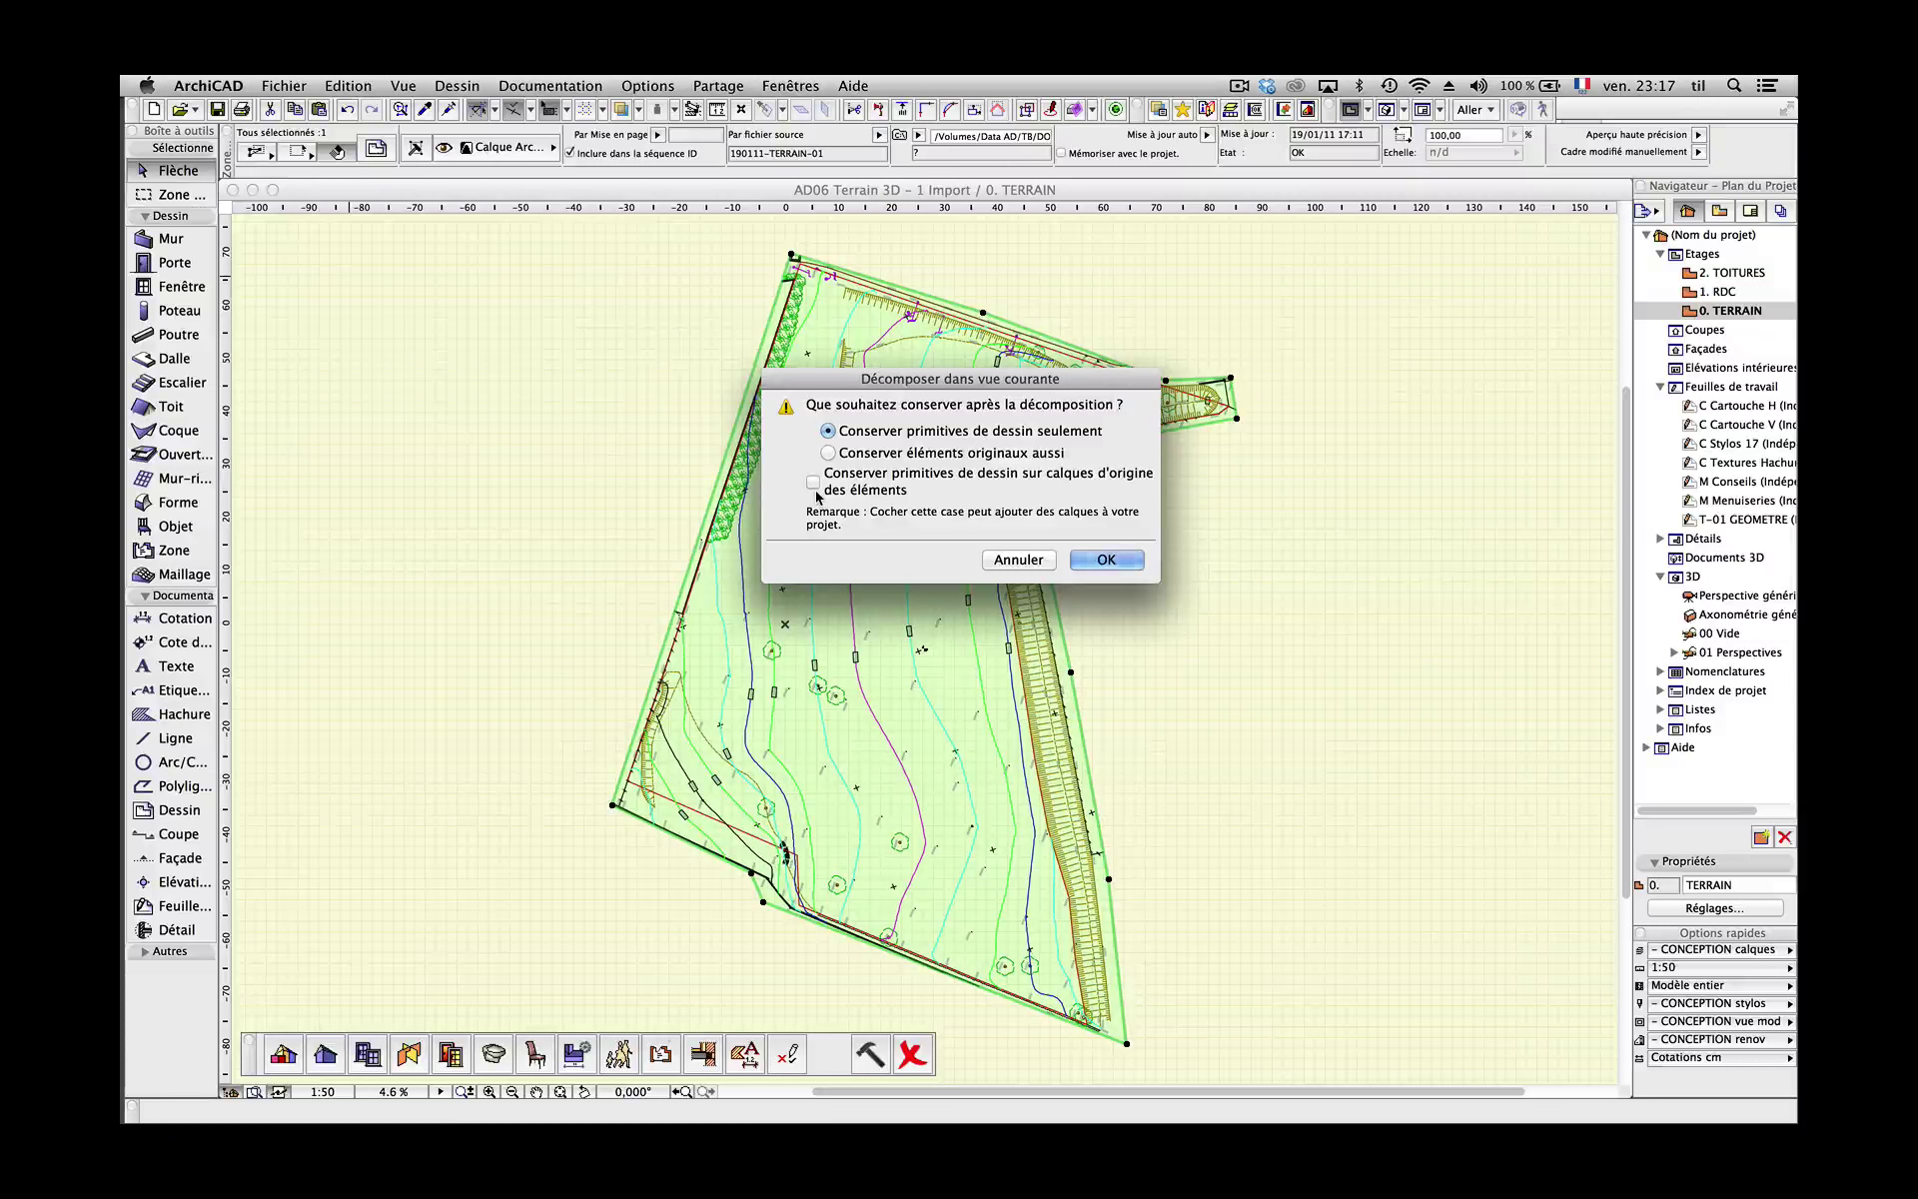
{"action": "left_click", "coordinate": [1087, 566]}
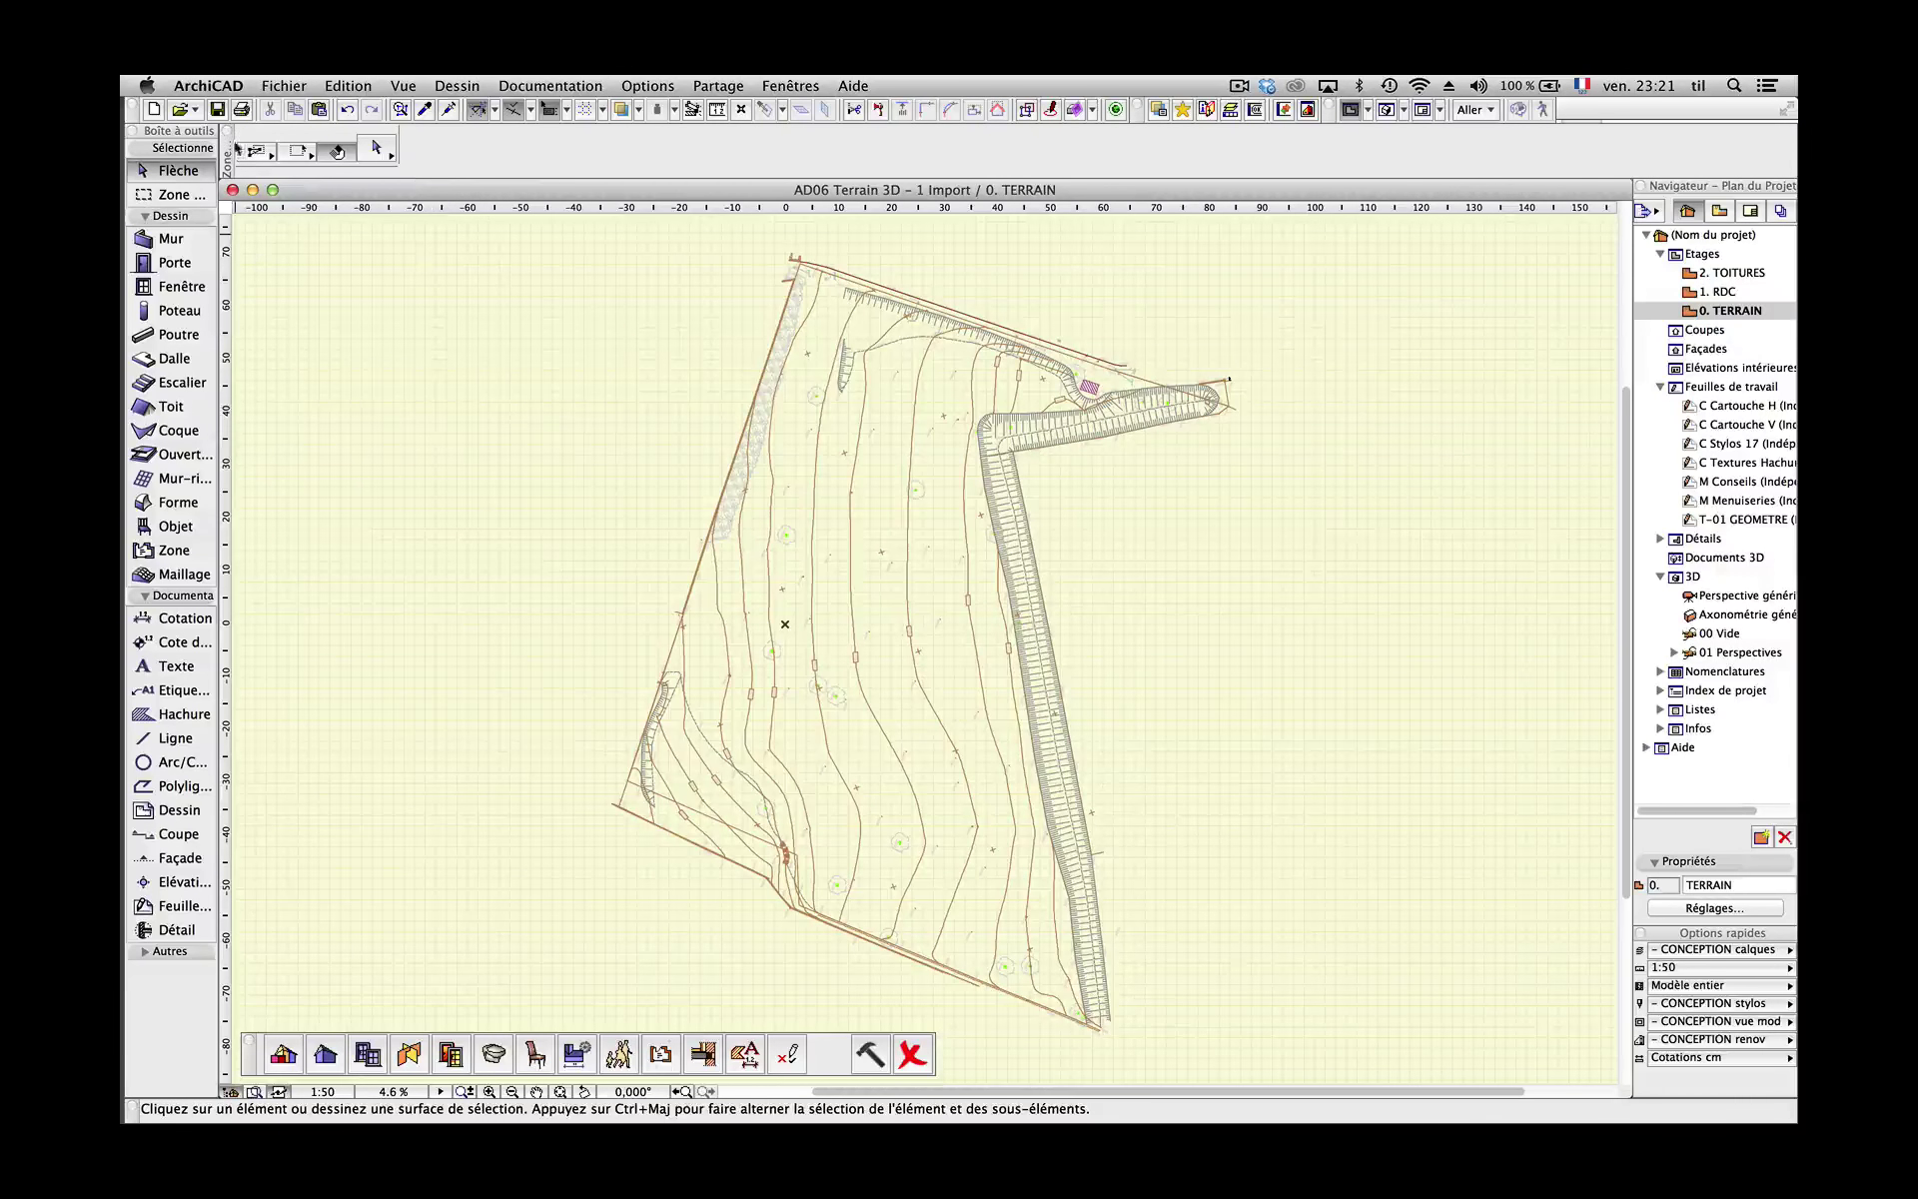
Use Find & Select with the element type criterion picked up from a survey text to select all Texte elements
{"action": "left_click", "coordinate": [344, 87]}
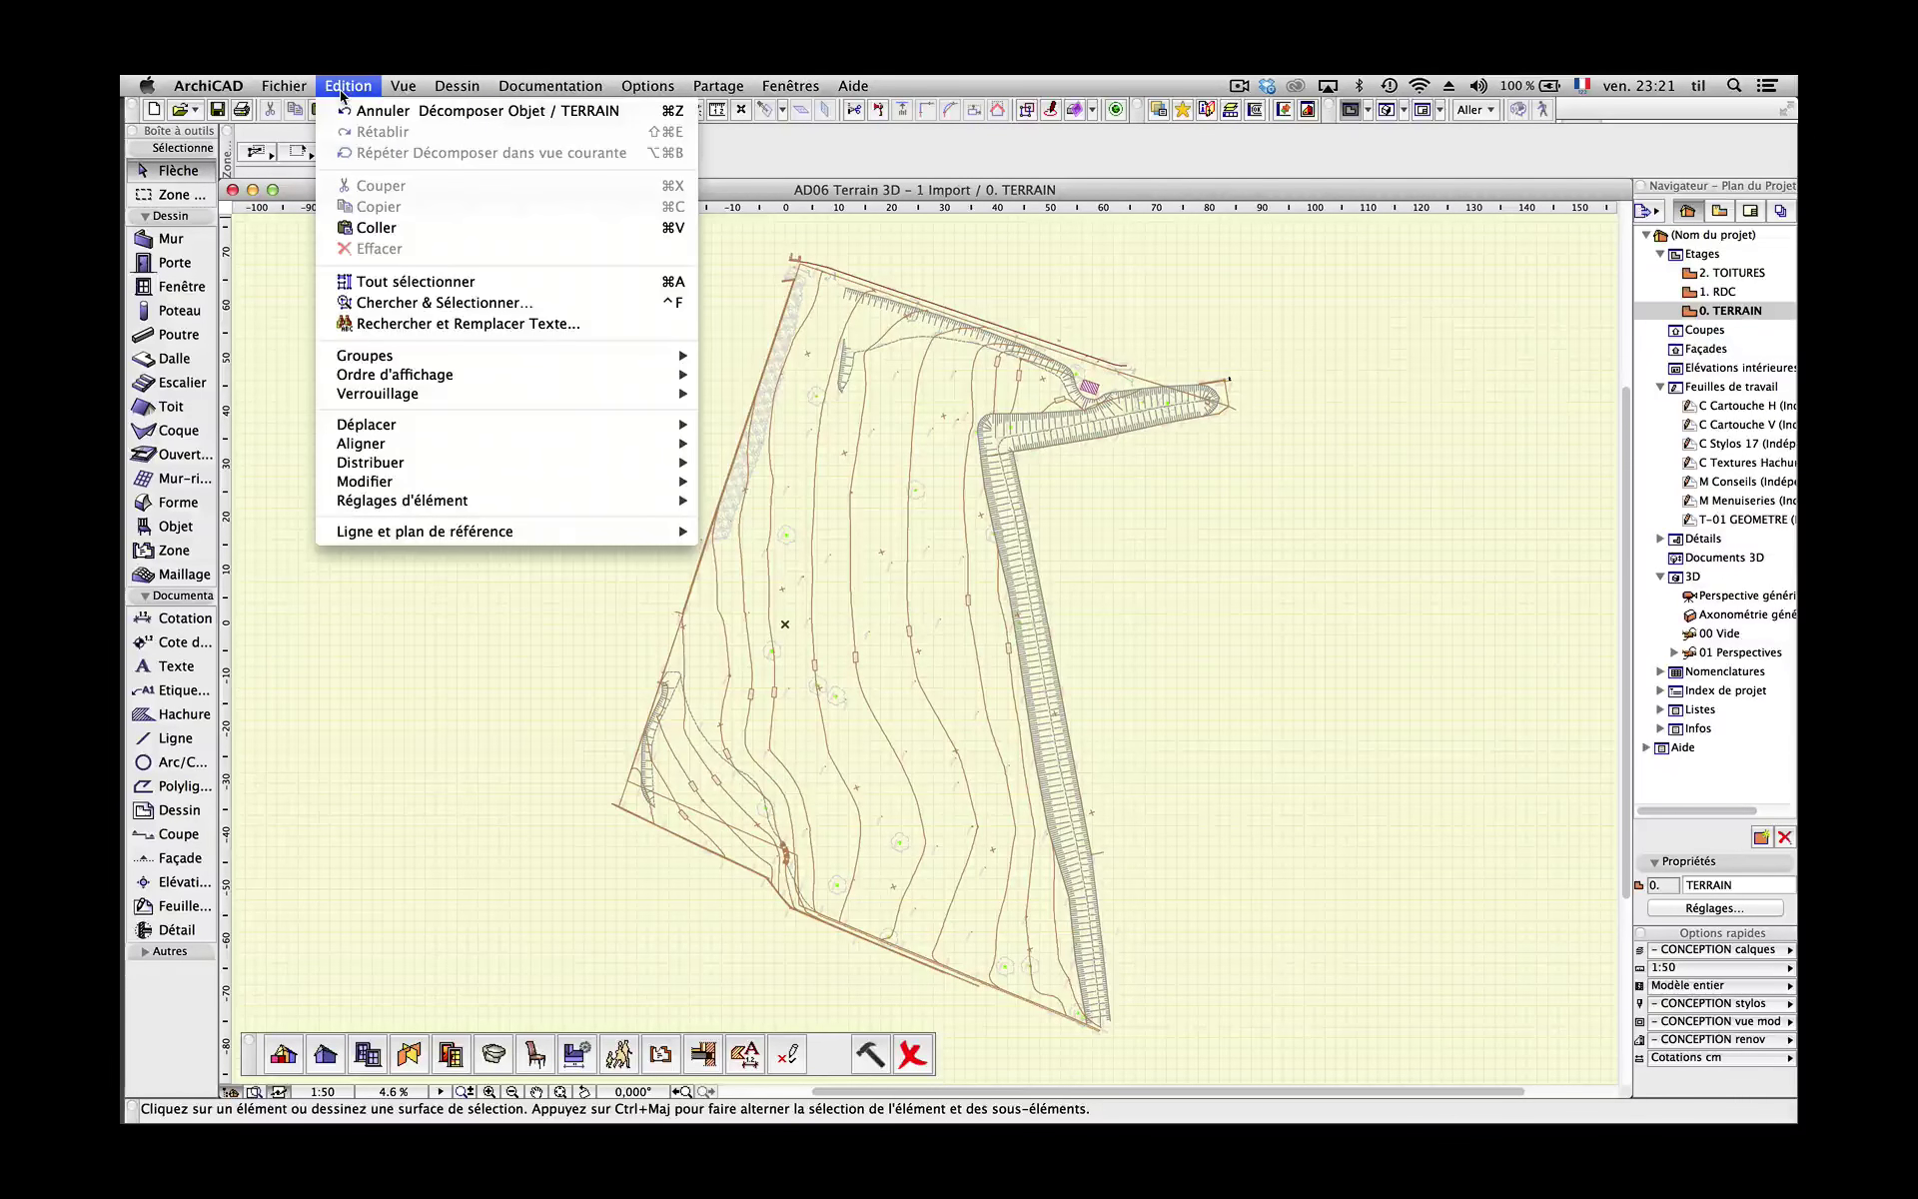
{"action": "left_click", "coordinate": [399, 304]}
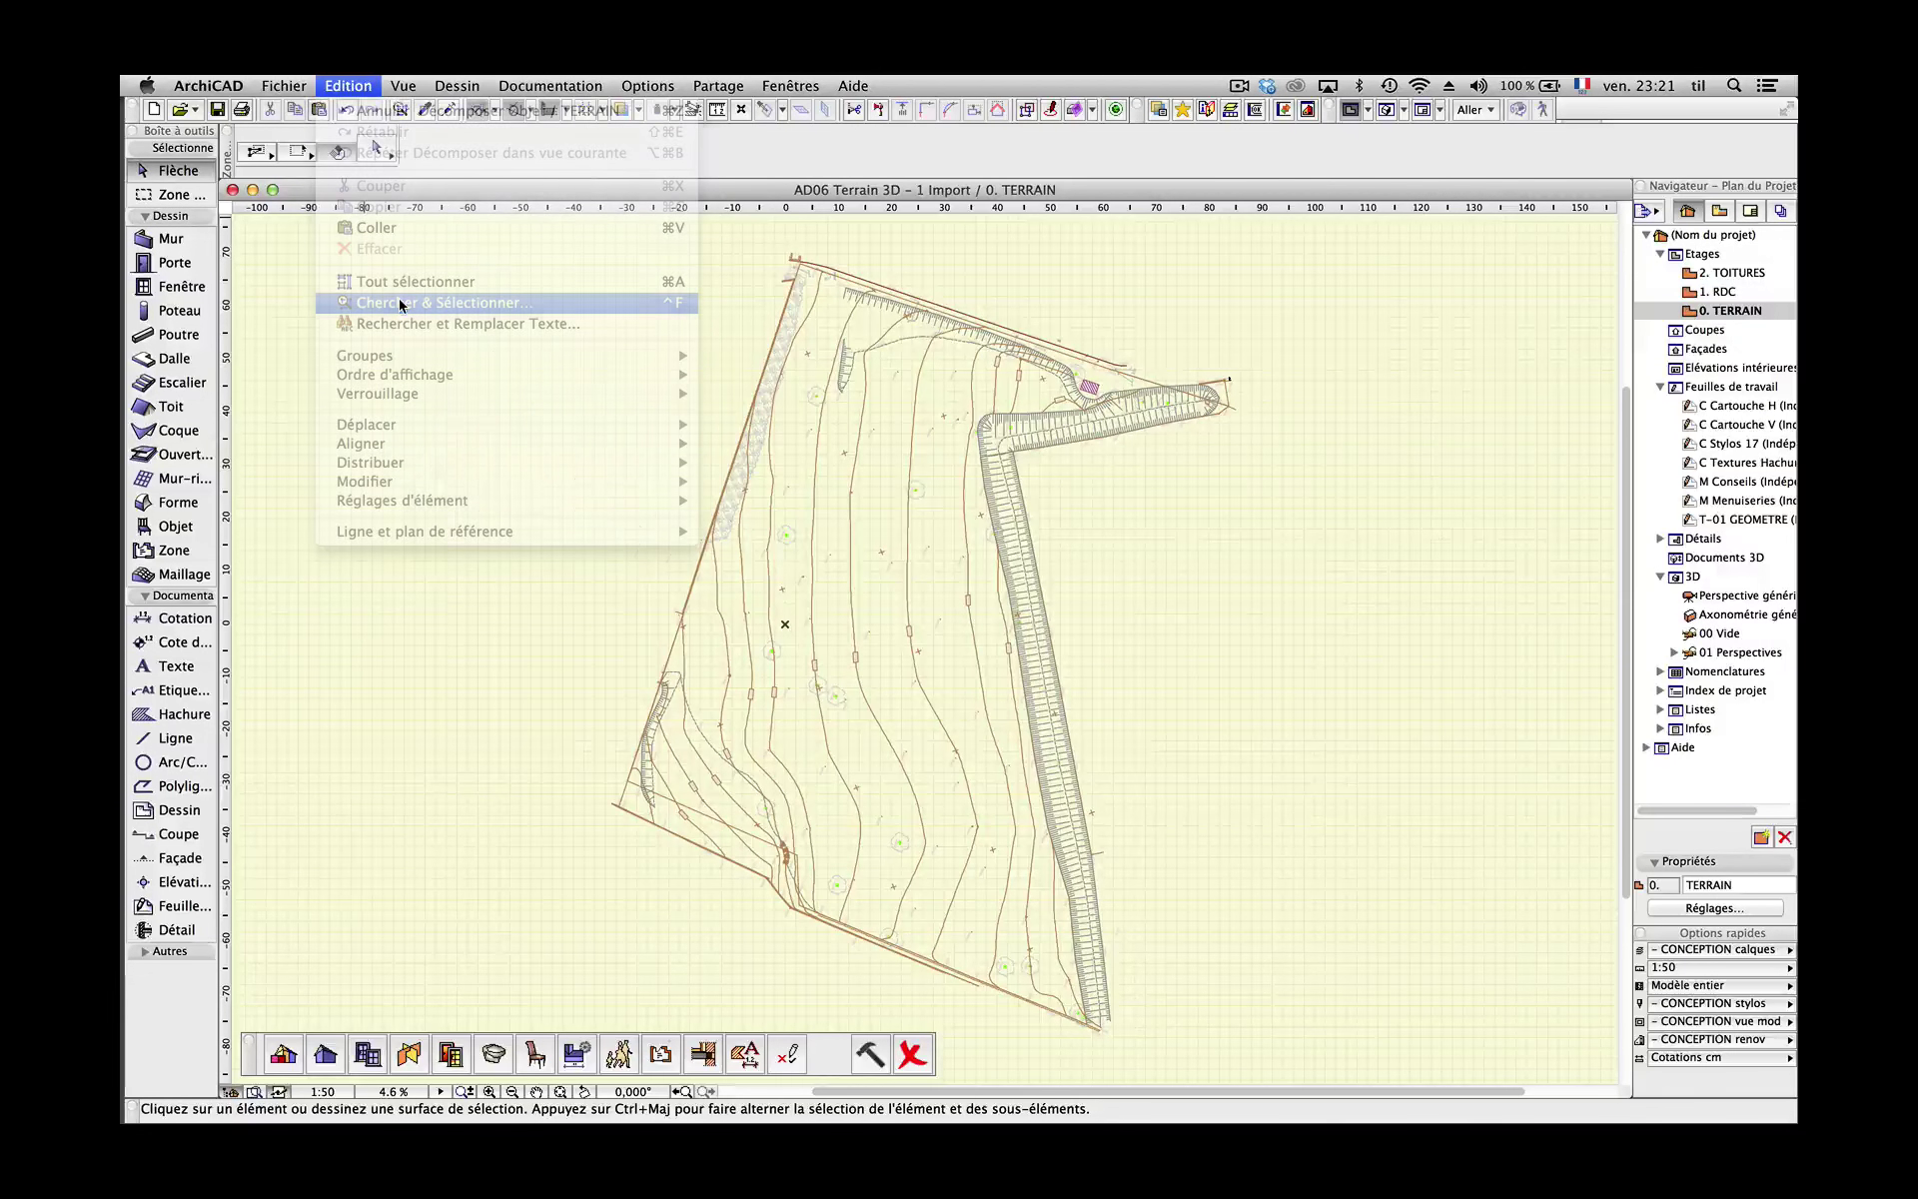
{"action": "left_click_drag", "start_coordinate": [907, 488], "coordinate": [425, 249]}
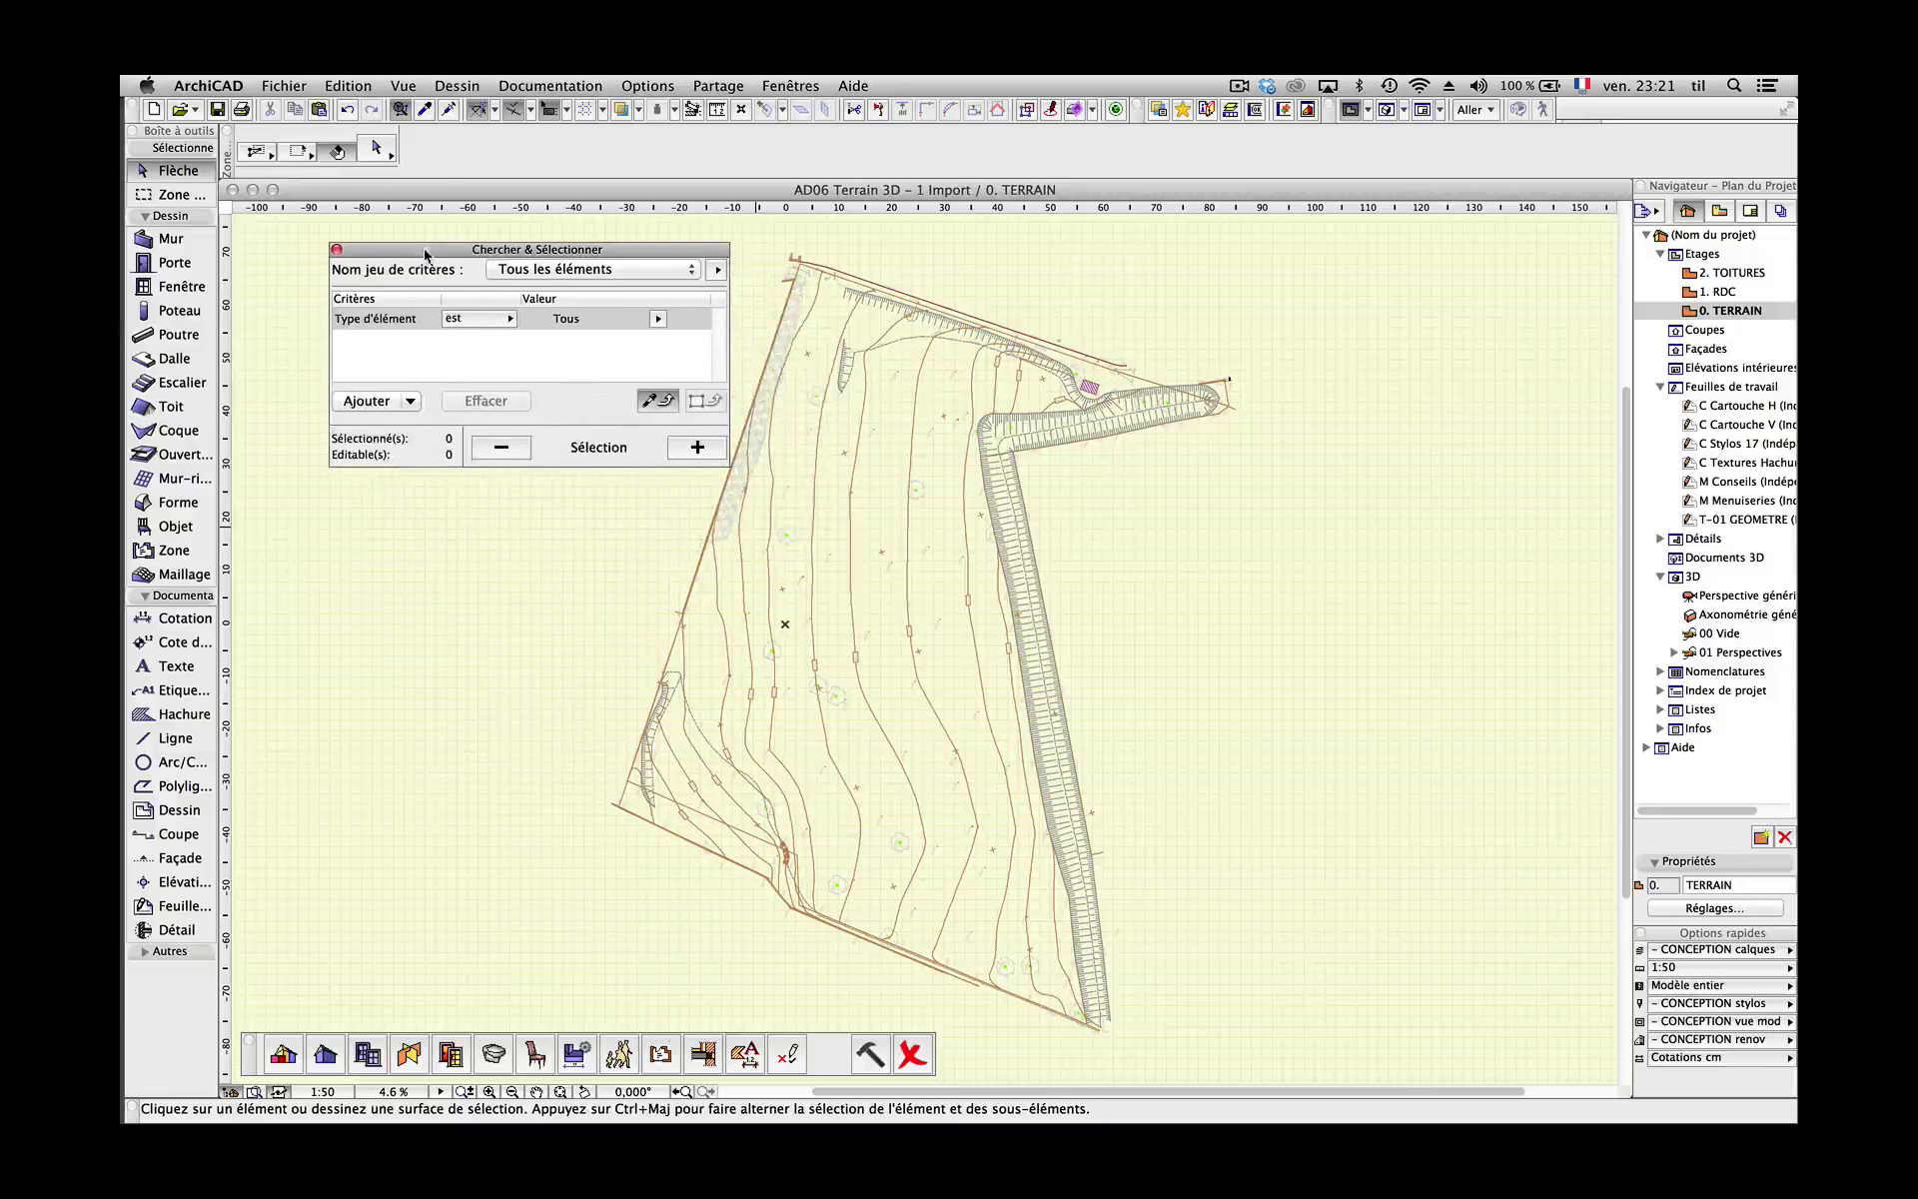
{"action": "left_click", "coordinate": [780, 488], "text": "alt"}
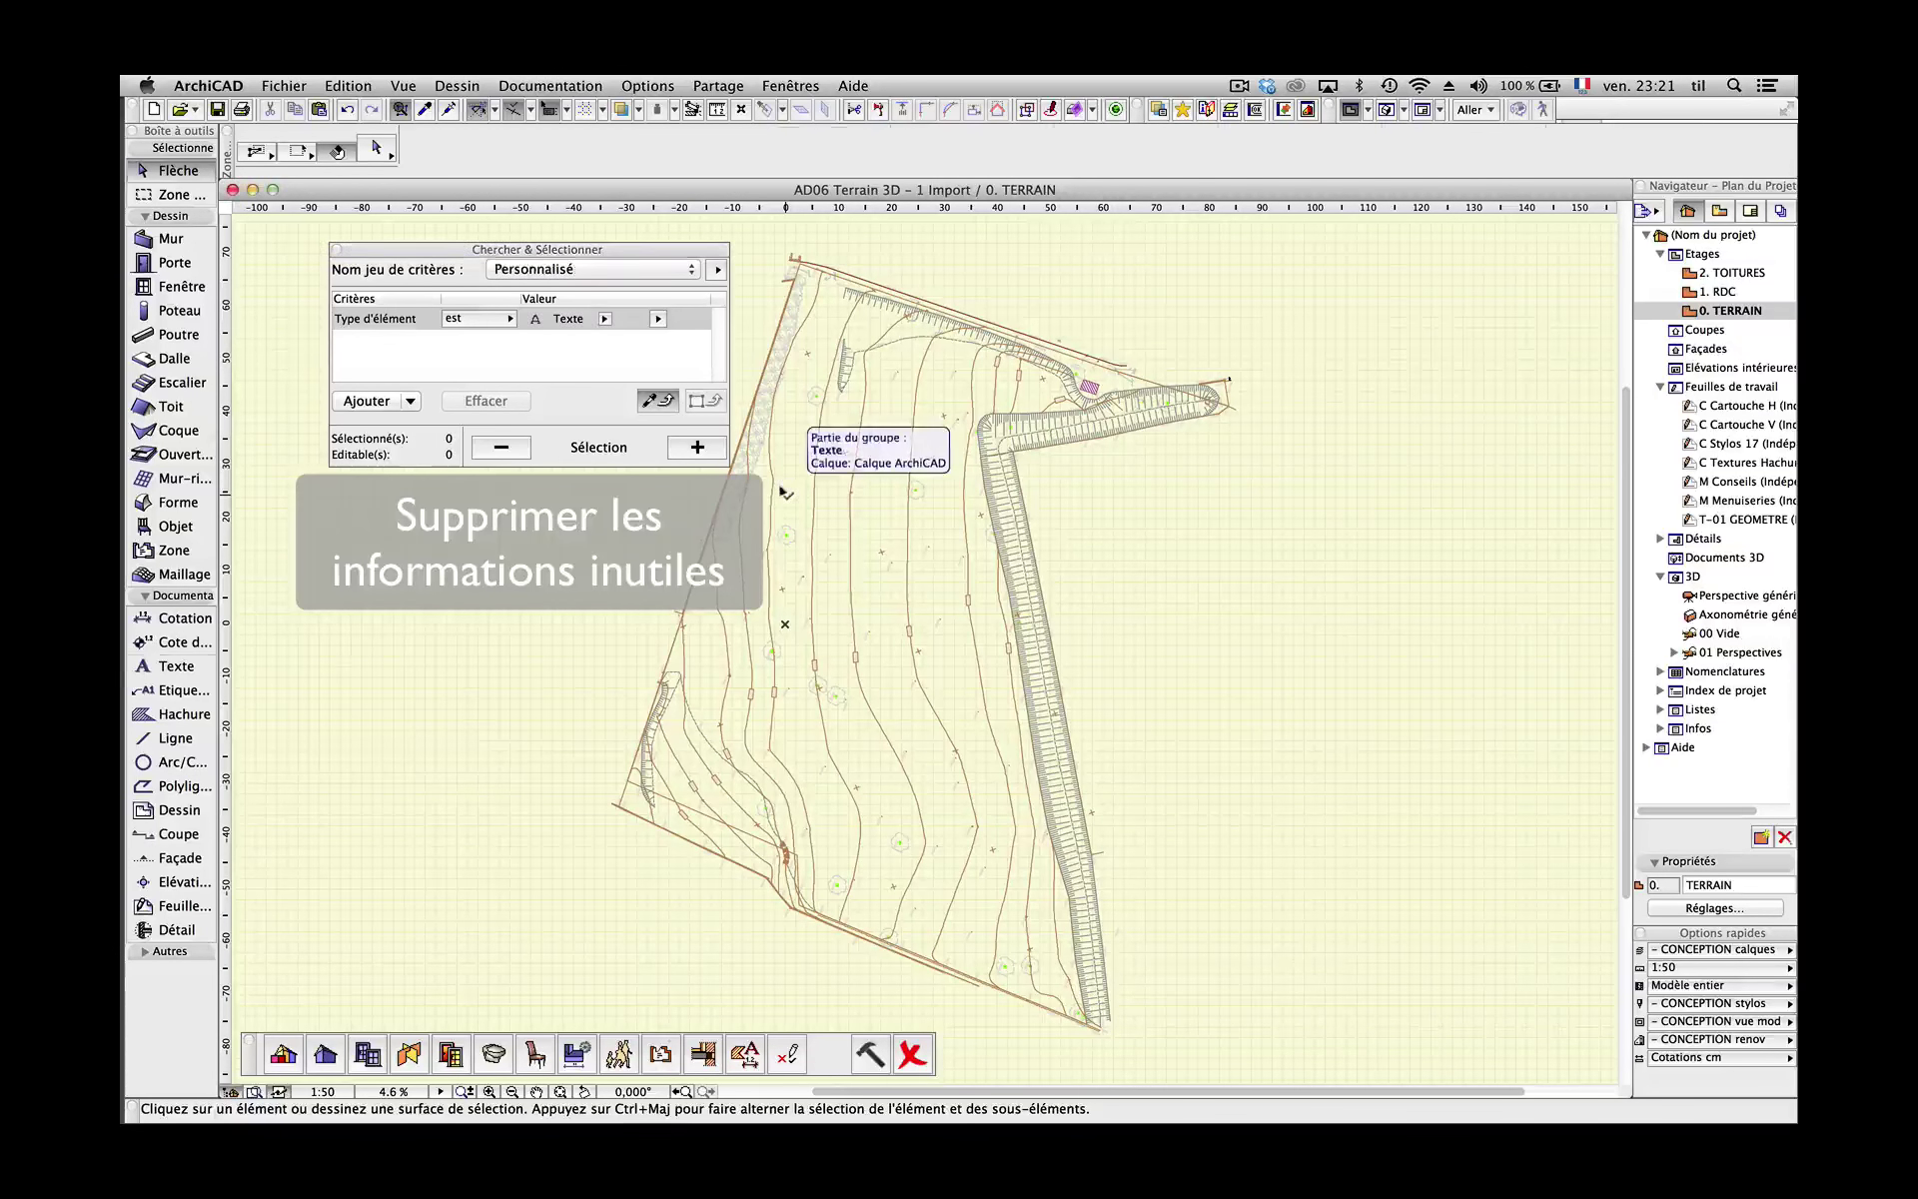
{"action": "left_click", "coordinate": [698, 446]}
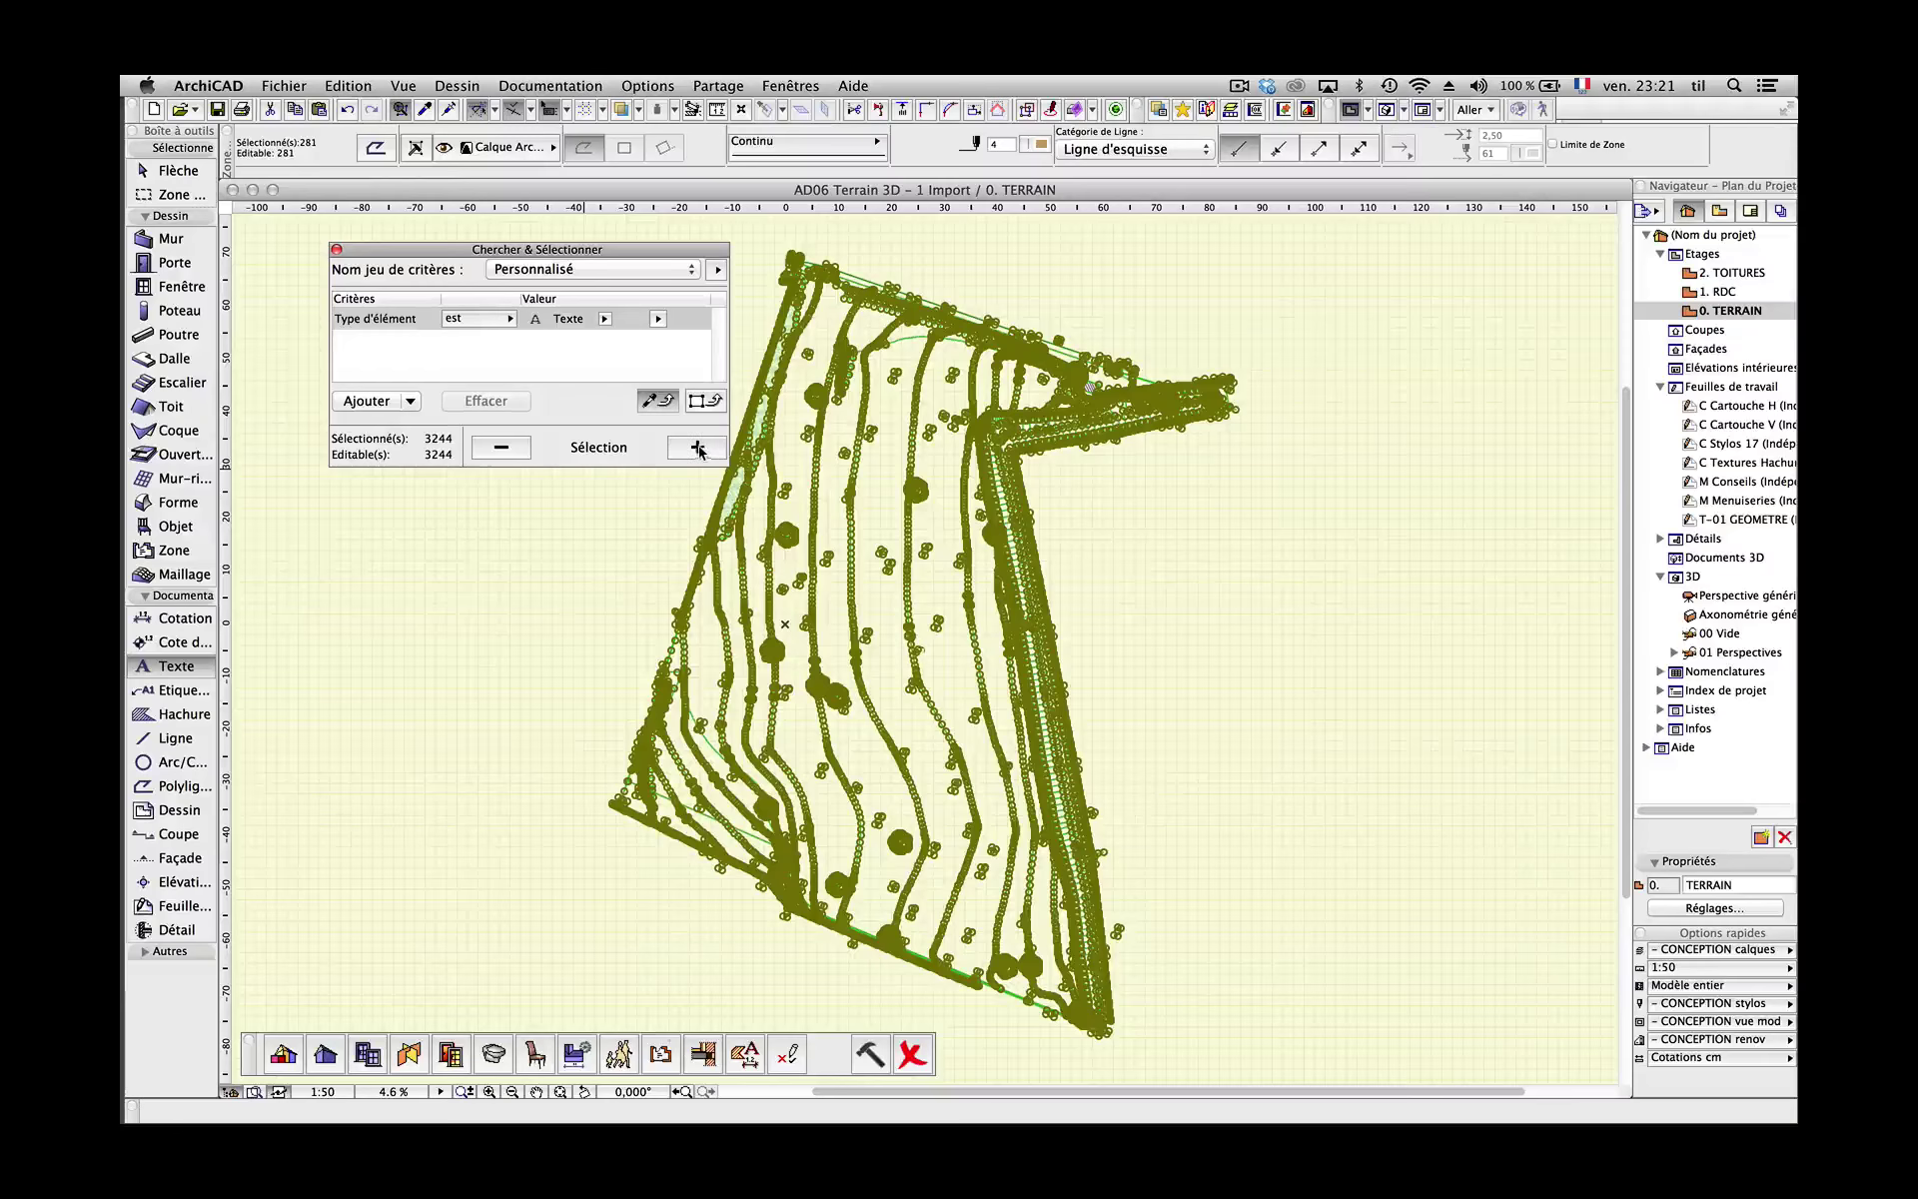
Suspend grouping, reselect all Texte elements with the element type criterion, and delete them from the survey drawing
{"action": "key", "text": "Delete"}
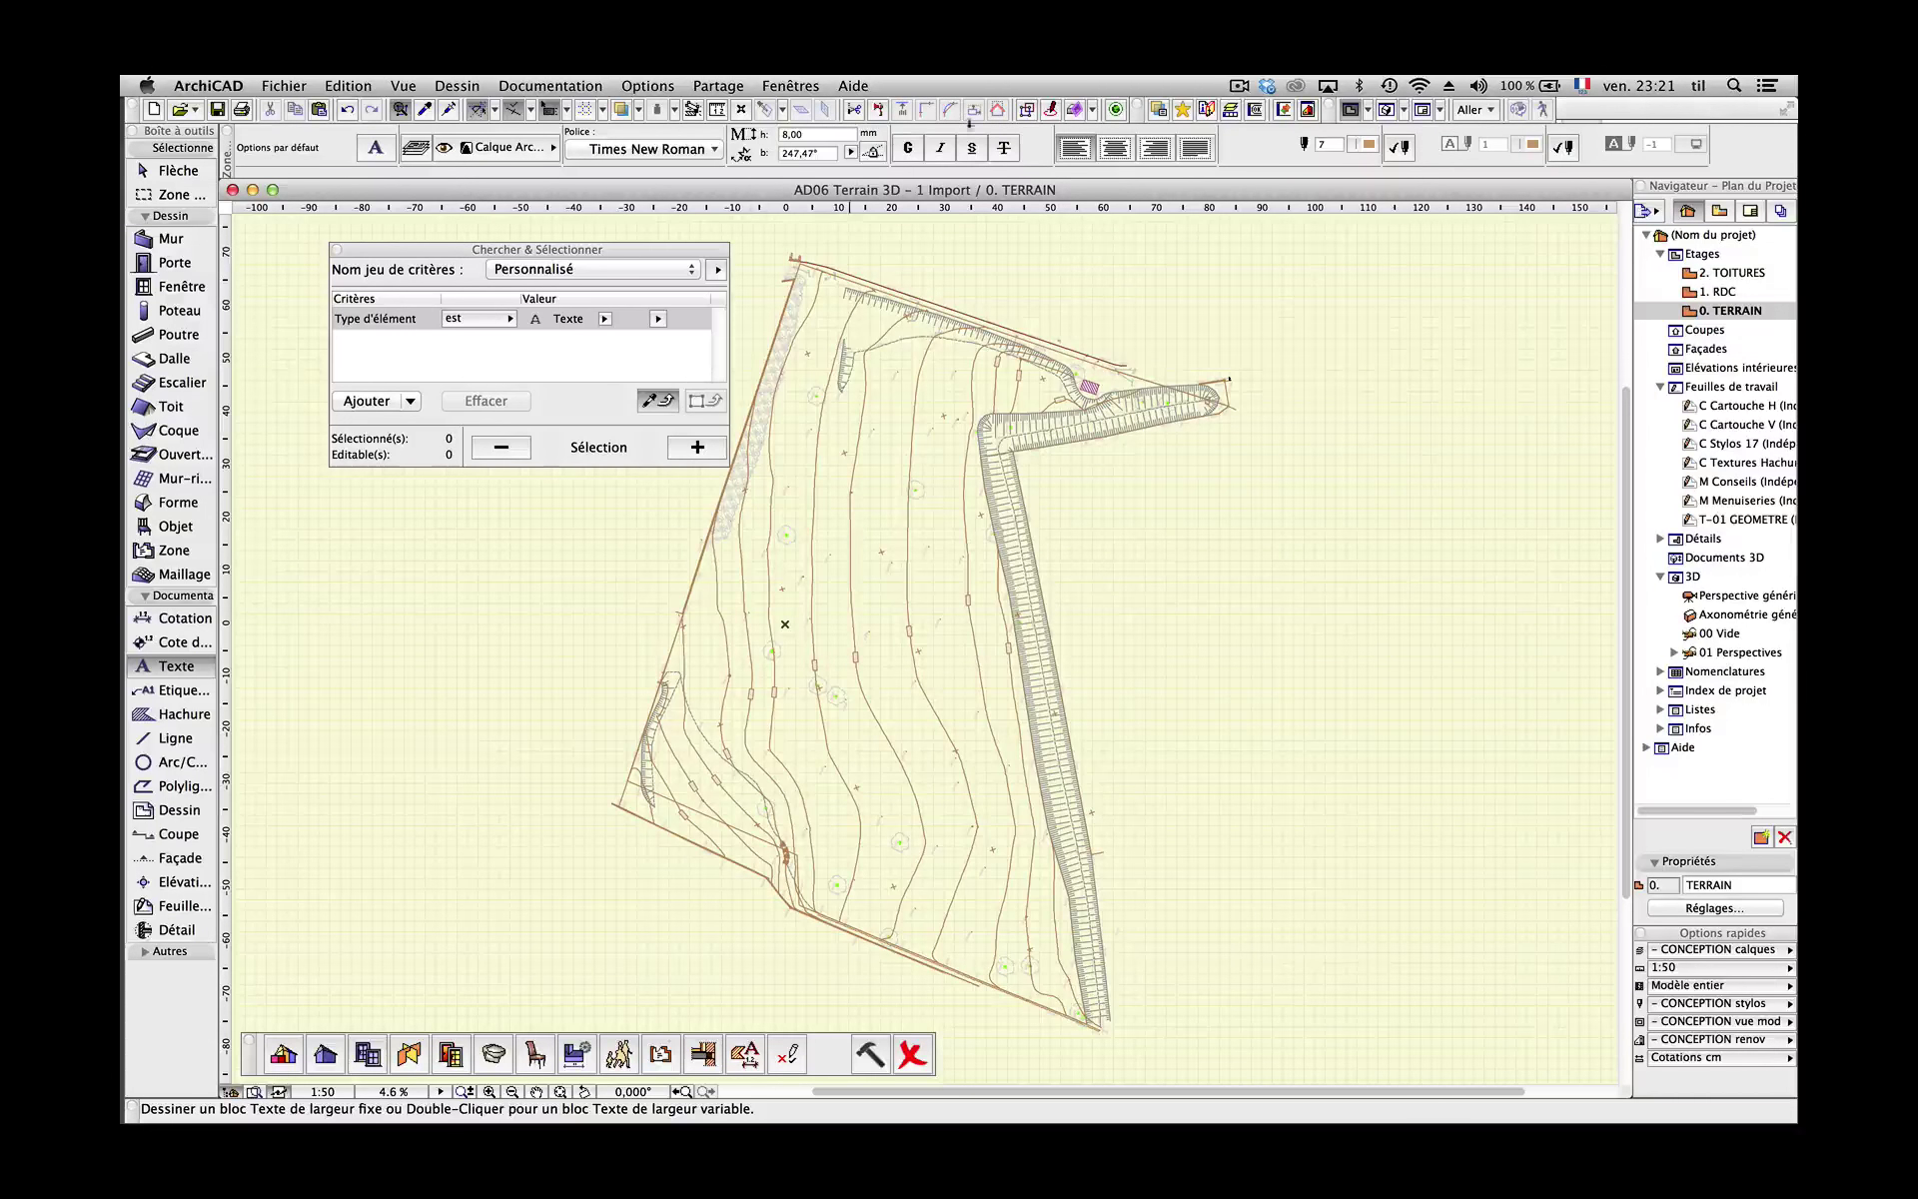
{"action": "left_click", "coordinate": [1028, 114]}
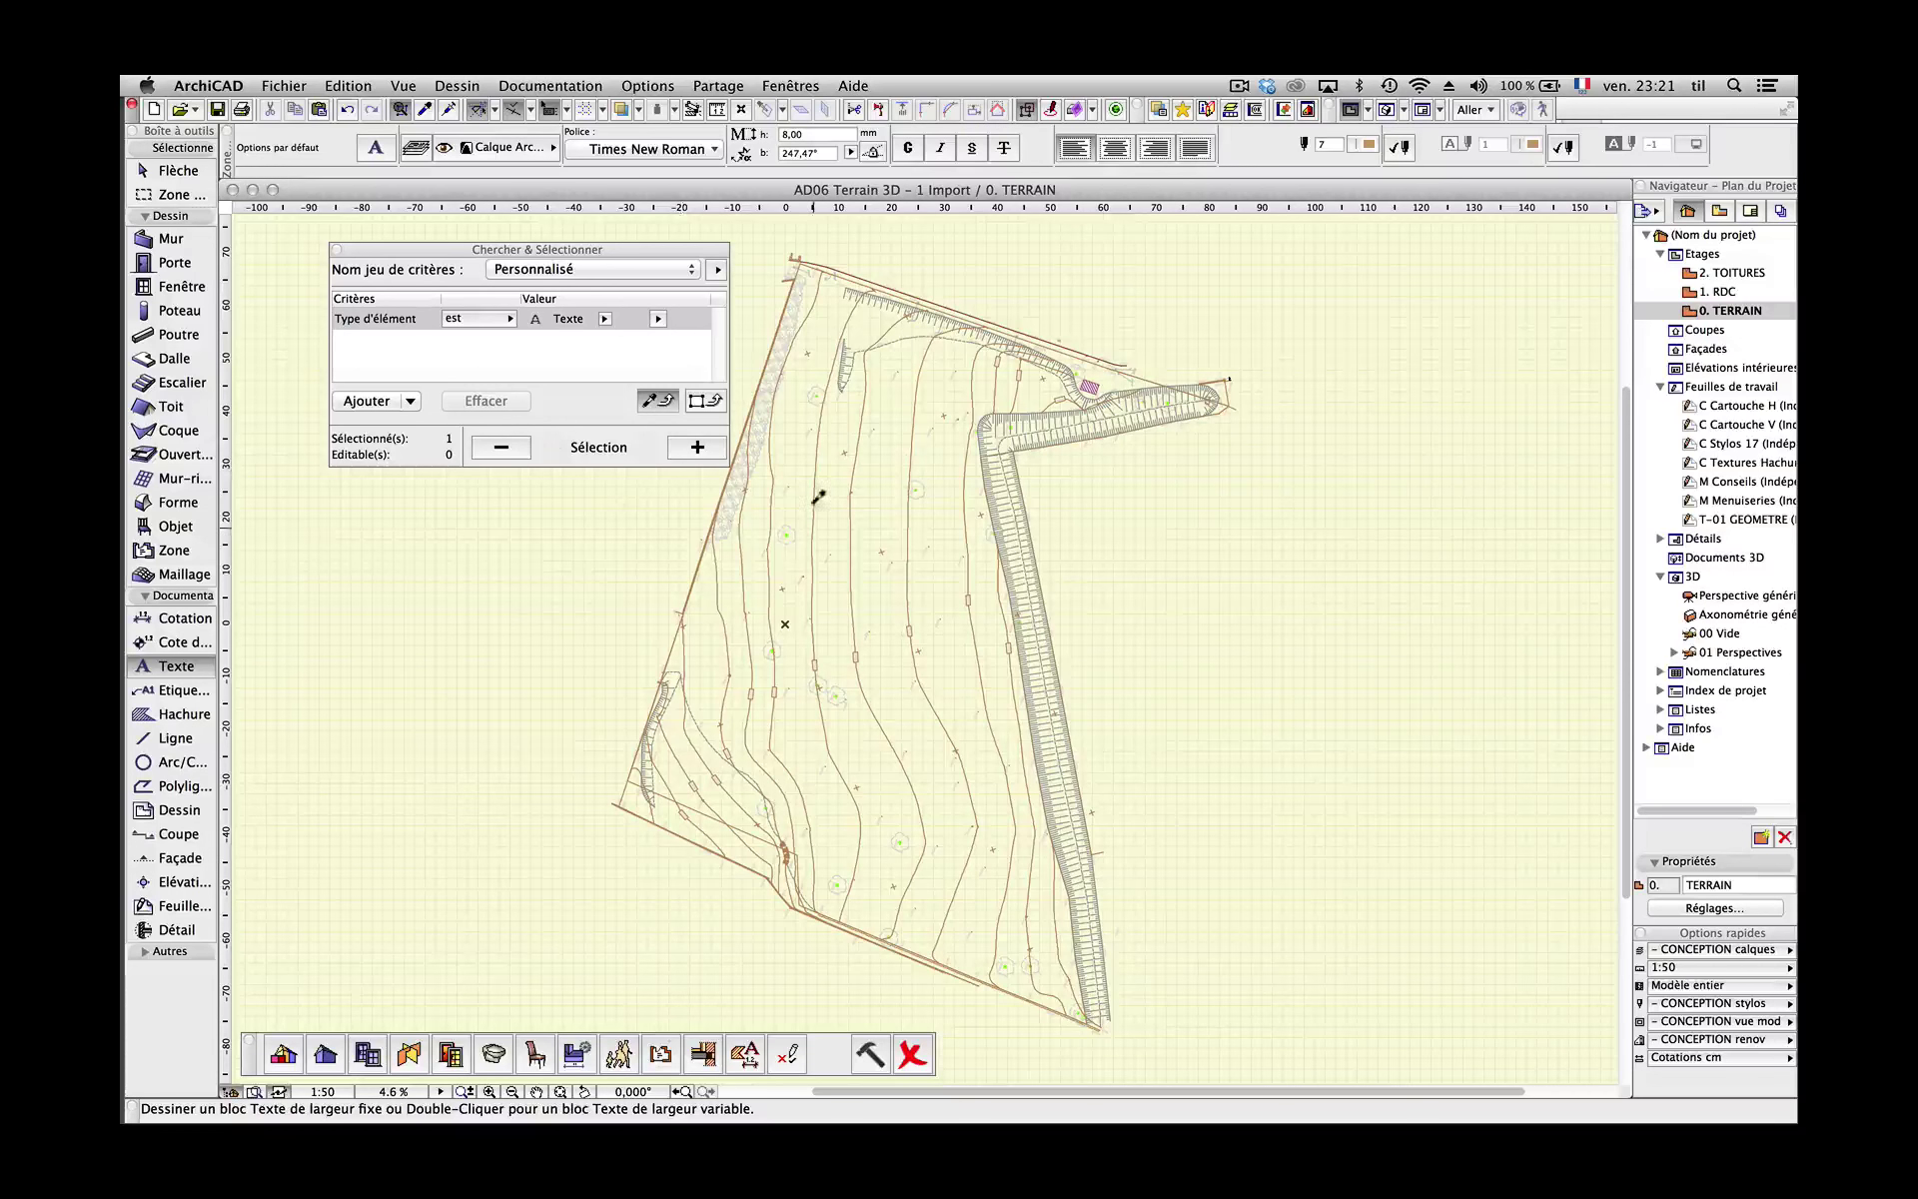
{"action": "left_click", "coordinate": [697, 450]}
{"action": "left_click", "coordinate": [697, 451]}
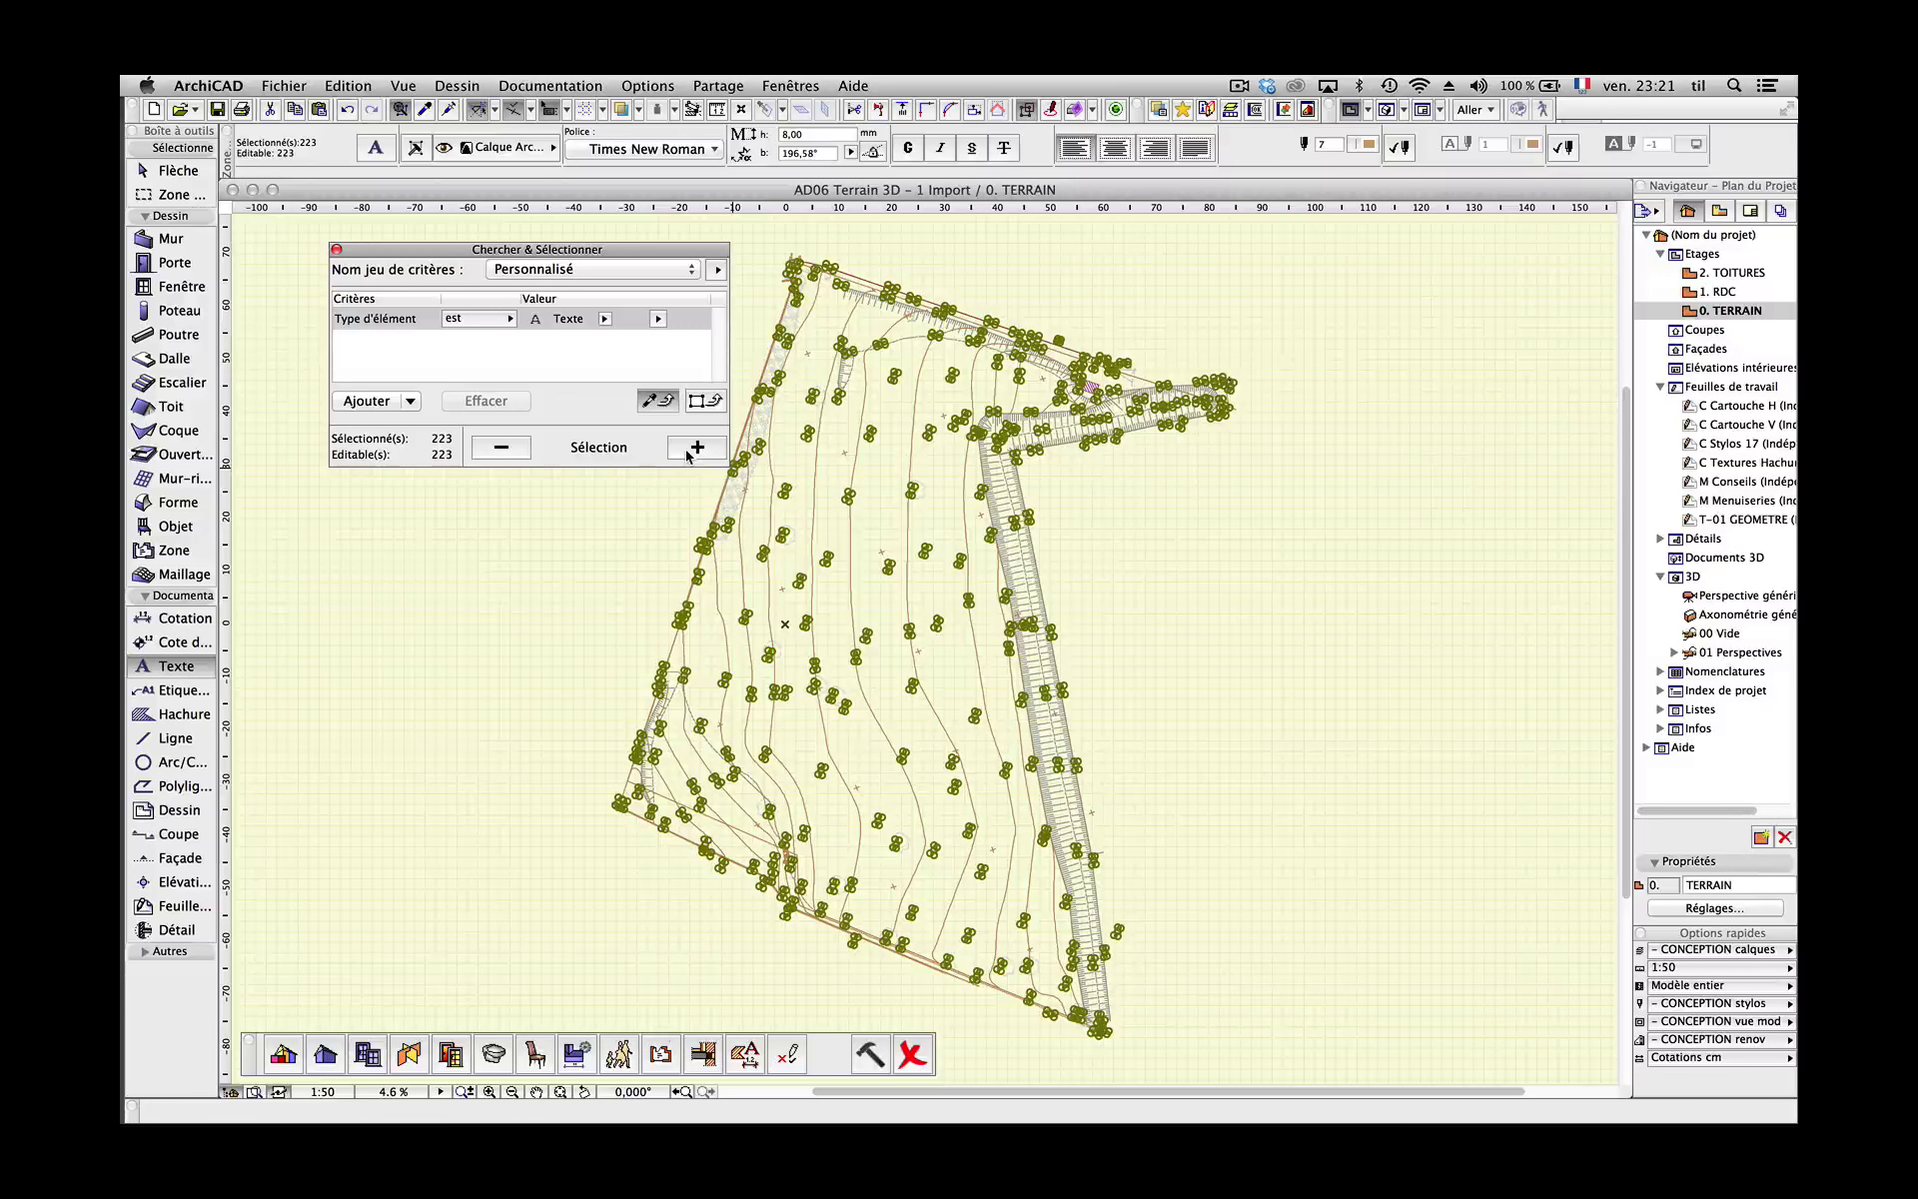
{"action": "key", "text": "Escape"}
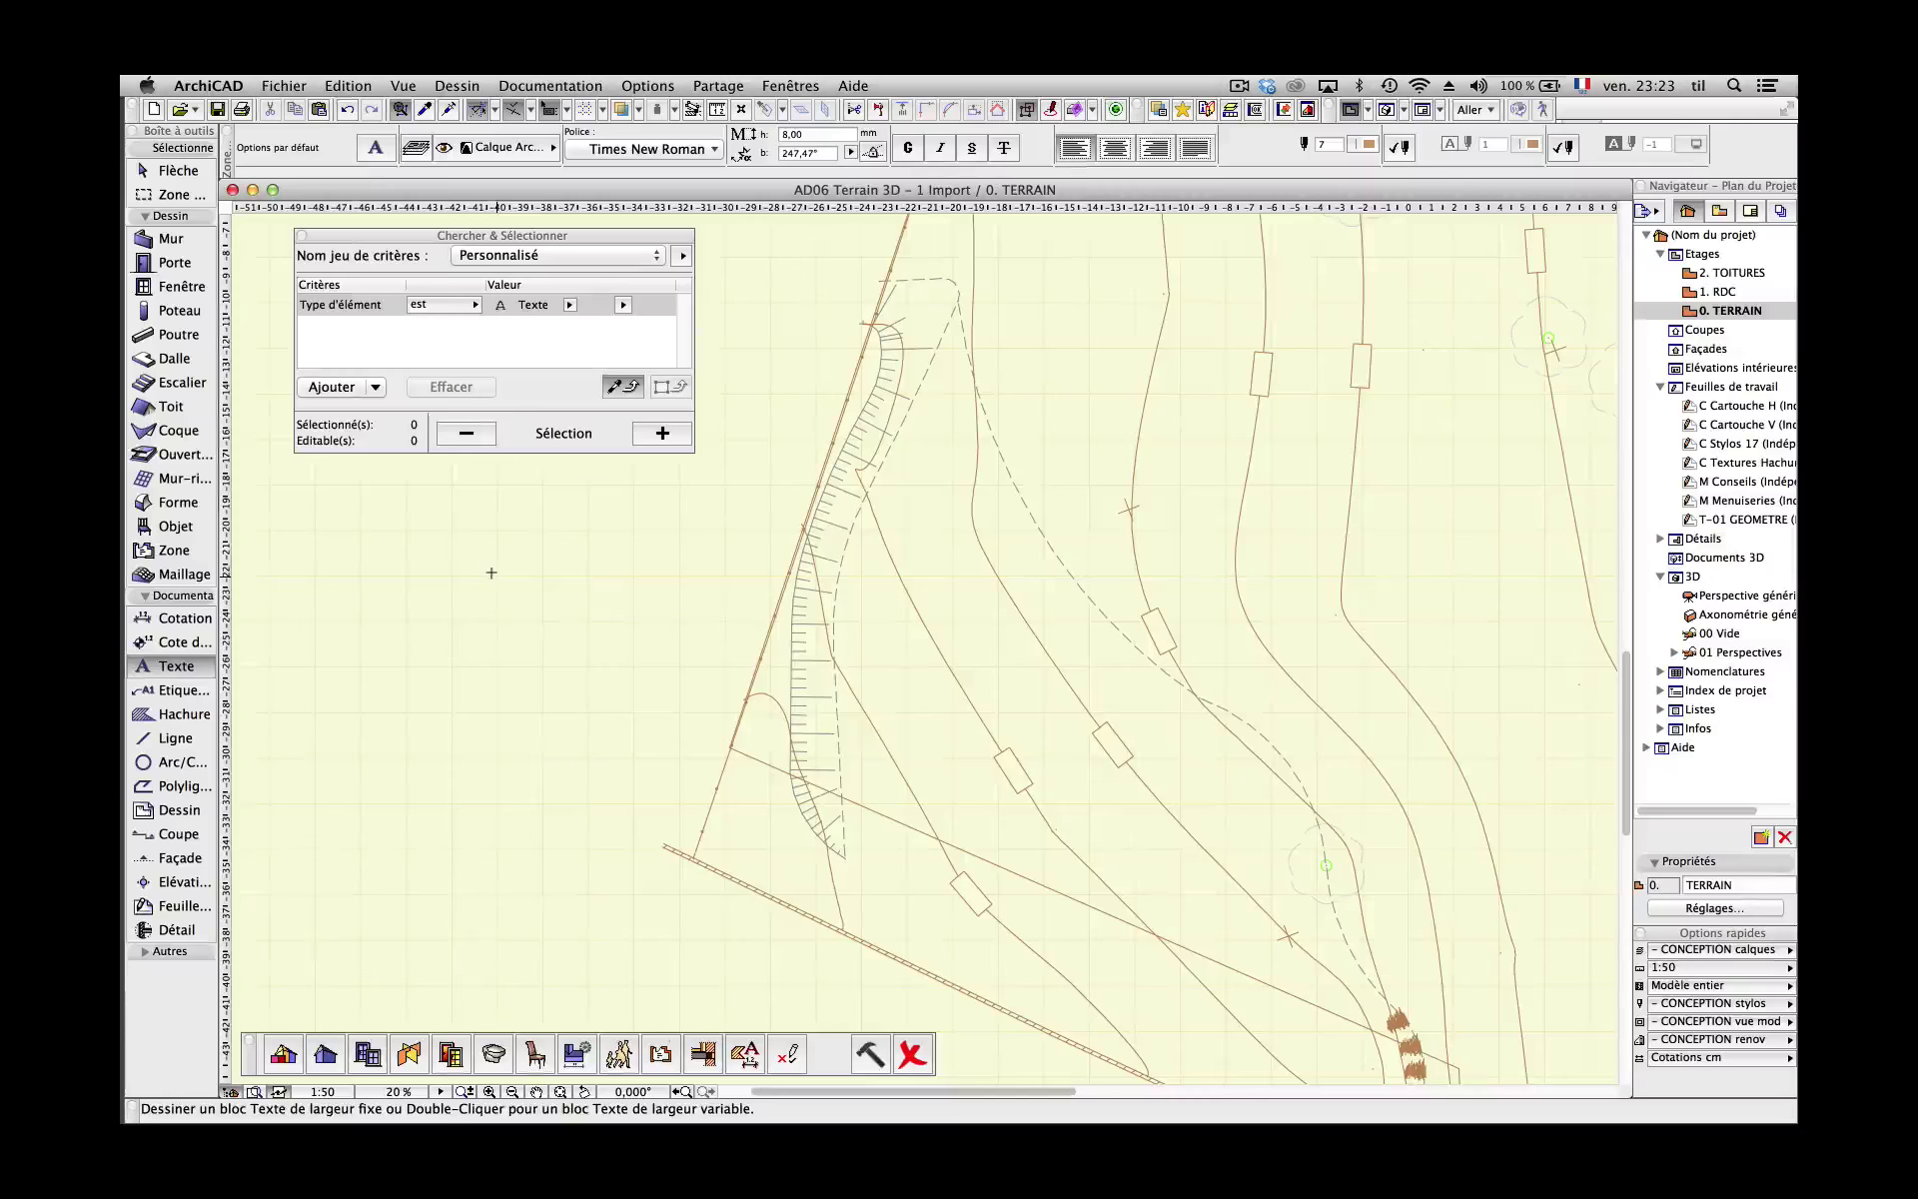
Find all green tree-centre polylines by element type plus a Stylo criterion picked up from one (pen 34), and delete them
{"action": "left_click", "coordinate": [1326, 864], "text": "alt"}
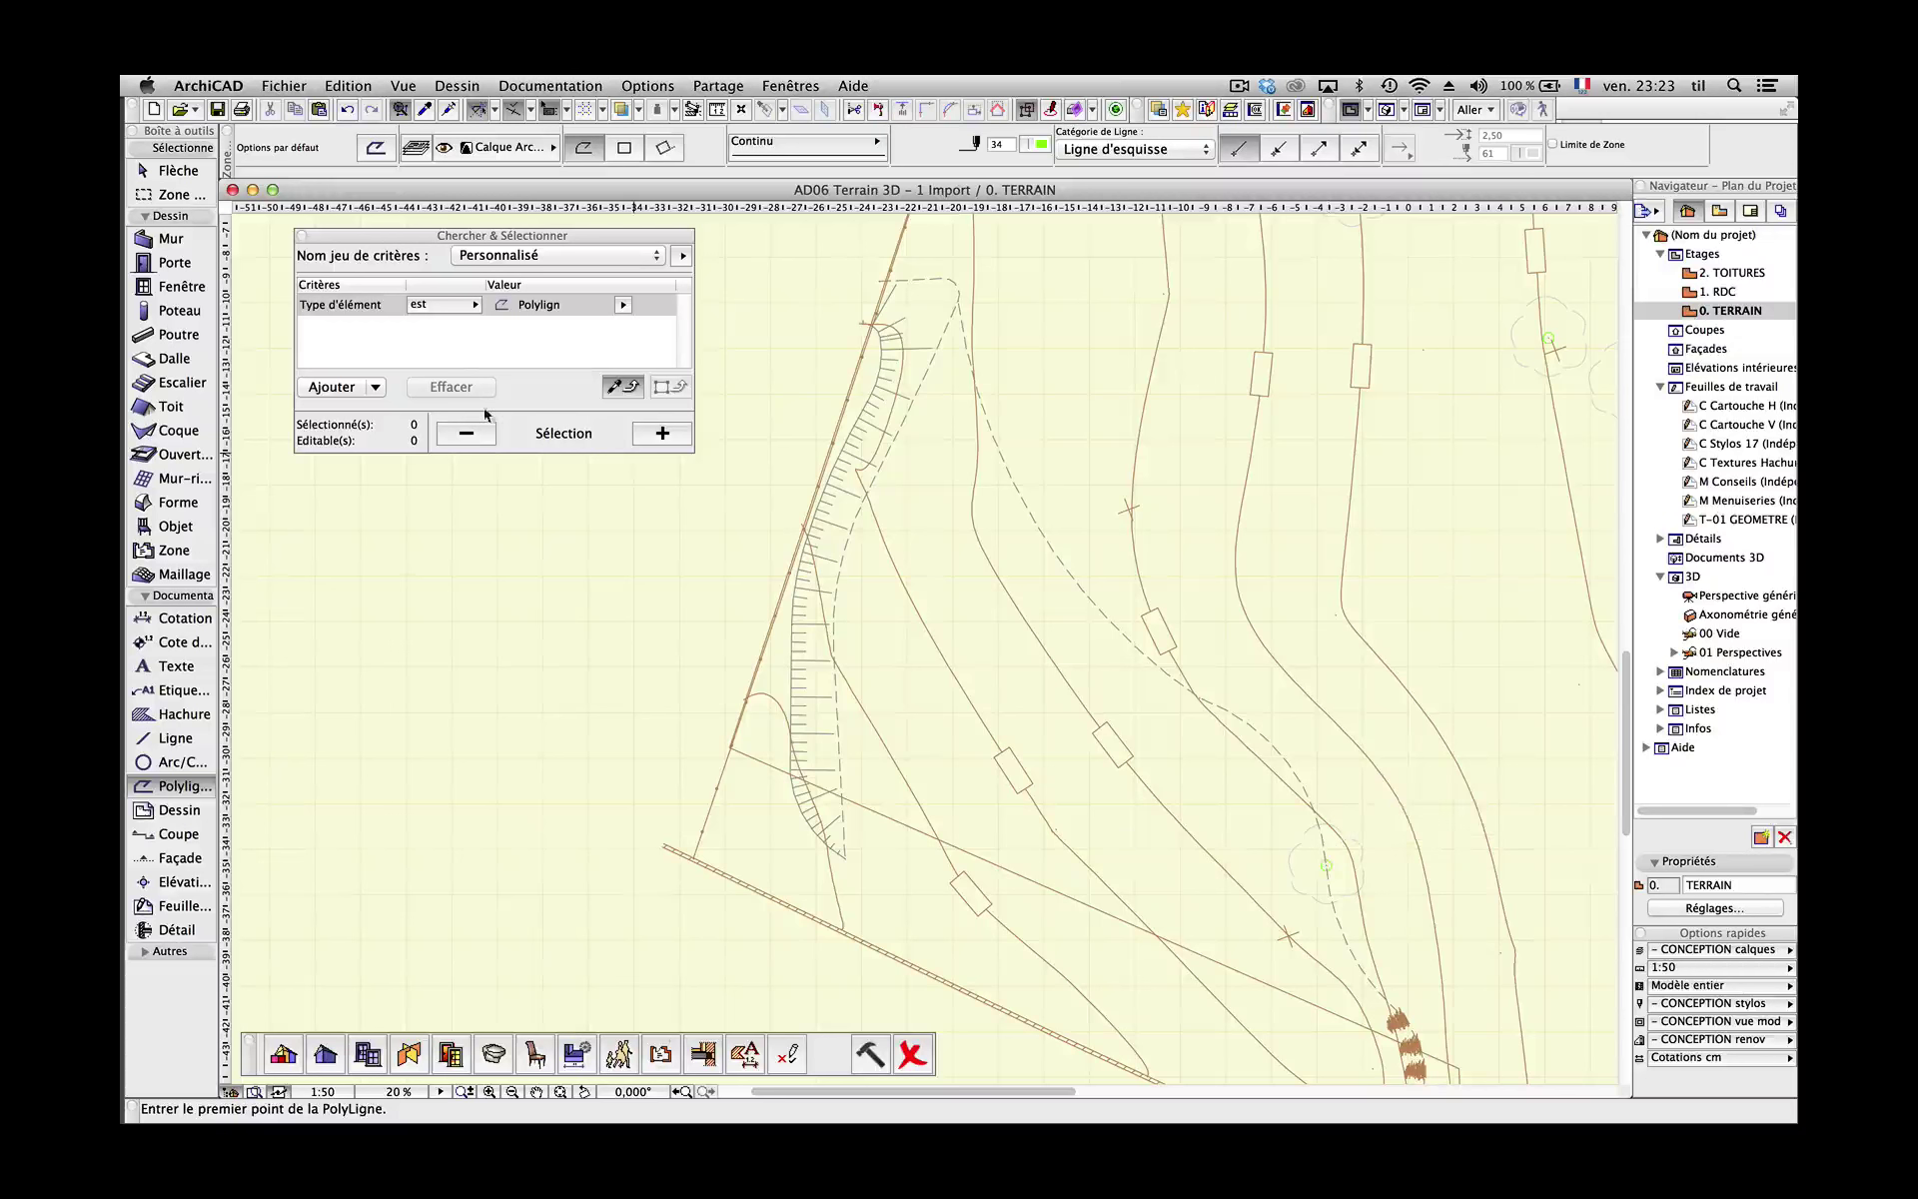
{"action": "left_click", "coordinate": [337, 387]}
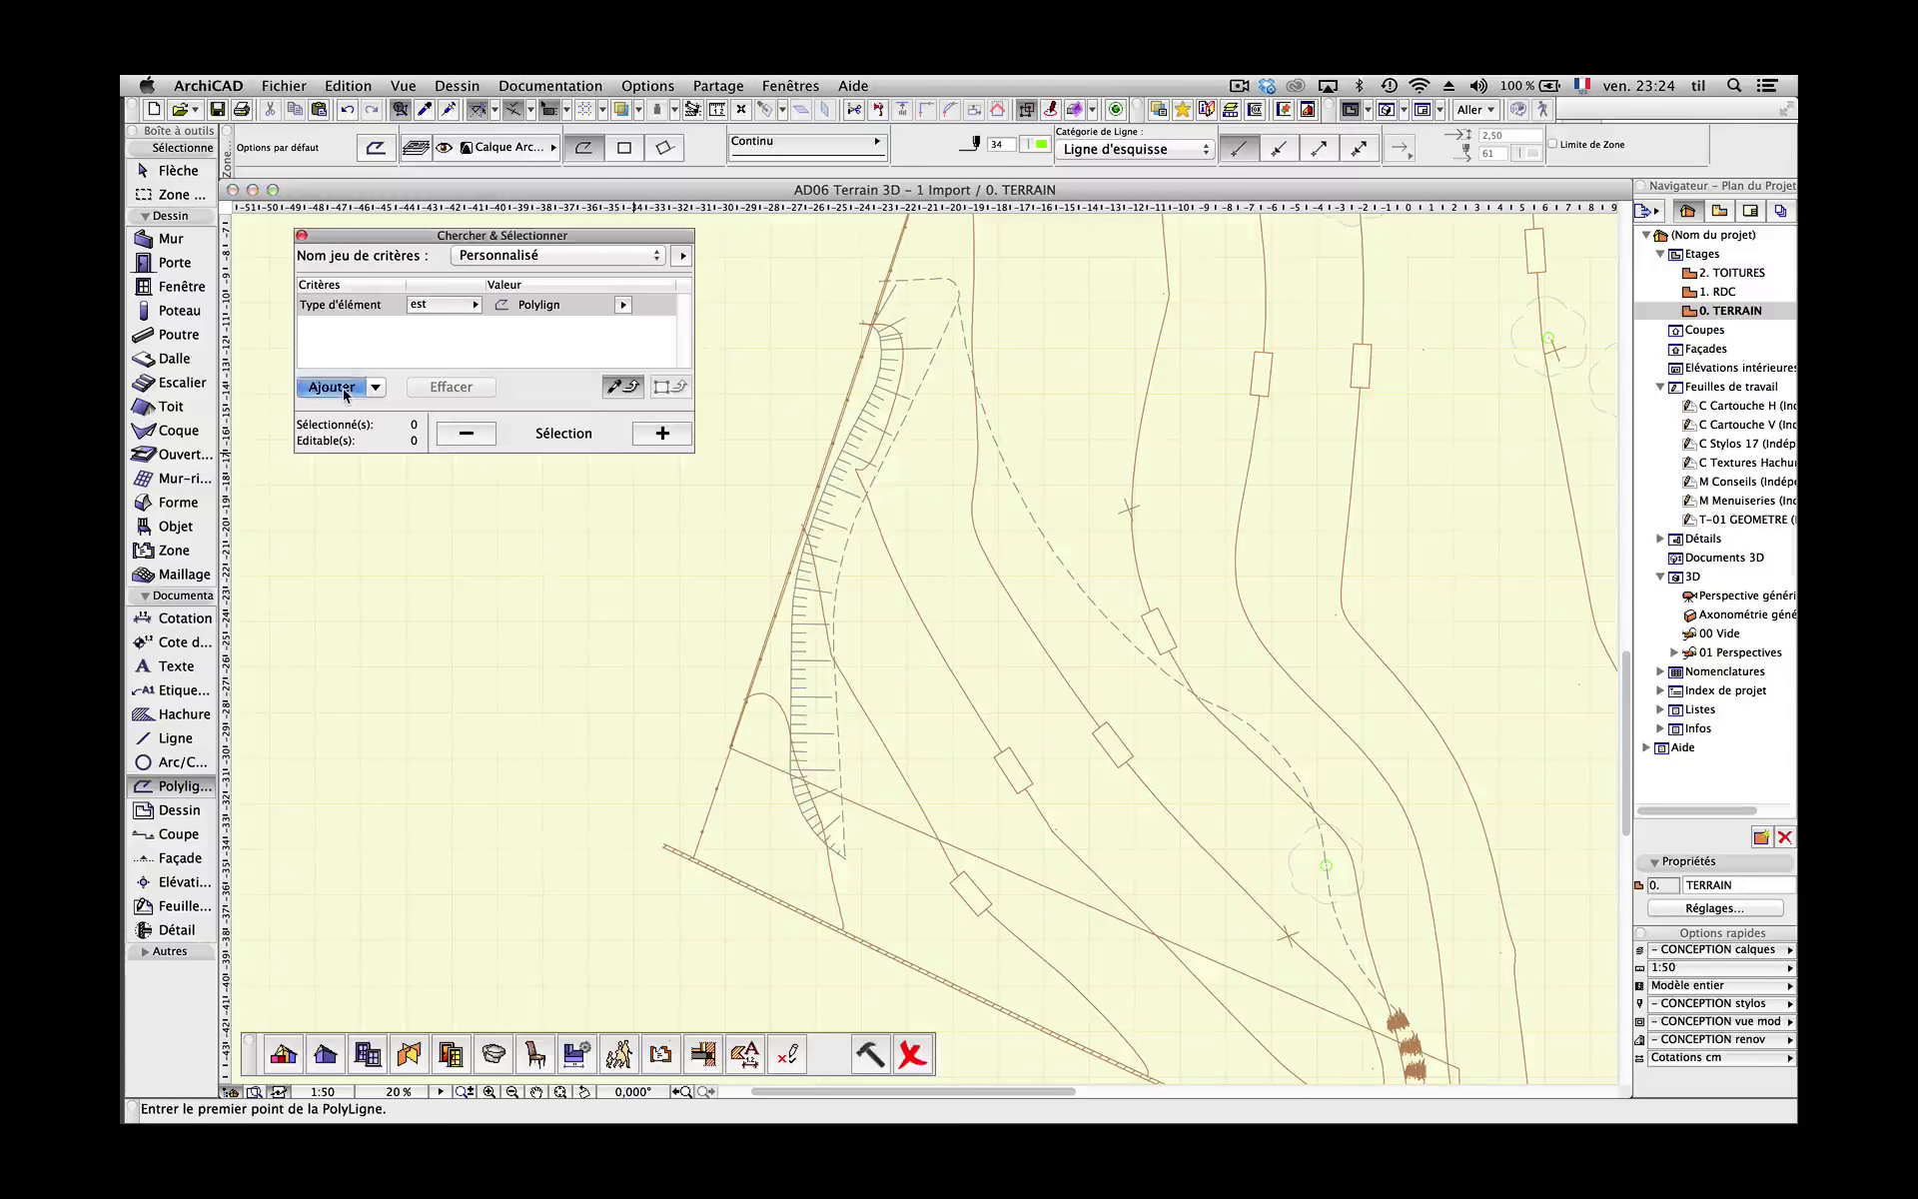
{"action": "left_click", "coordinate": [663, 432]}
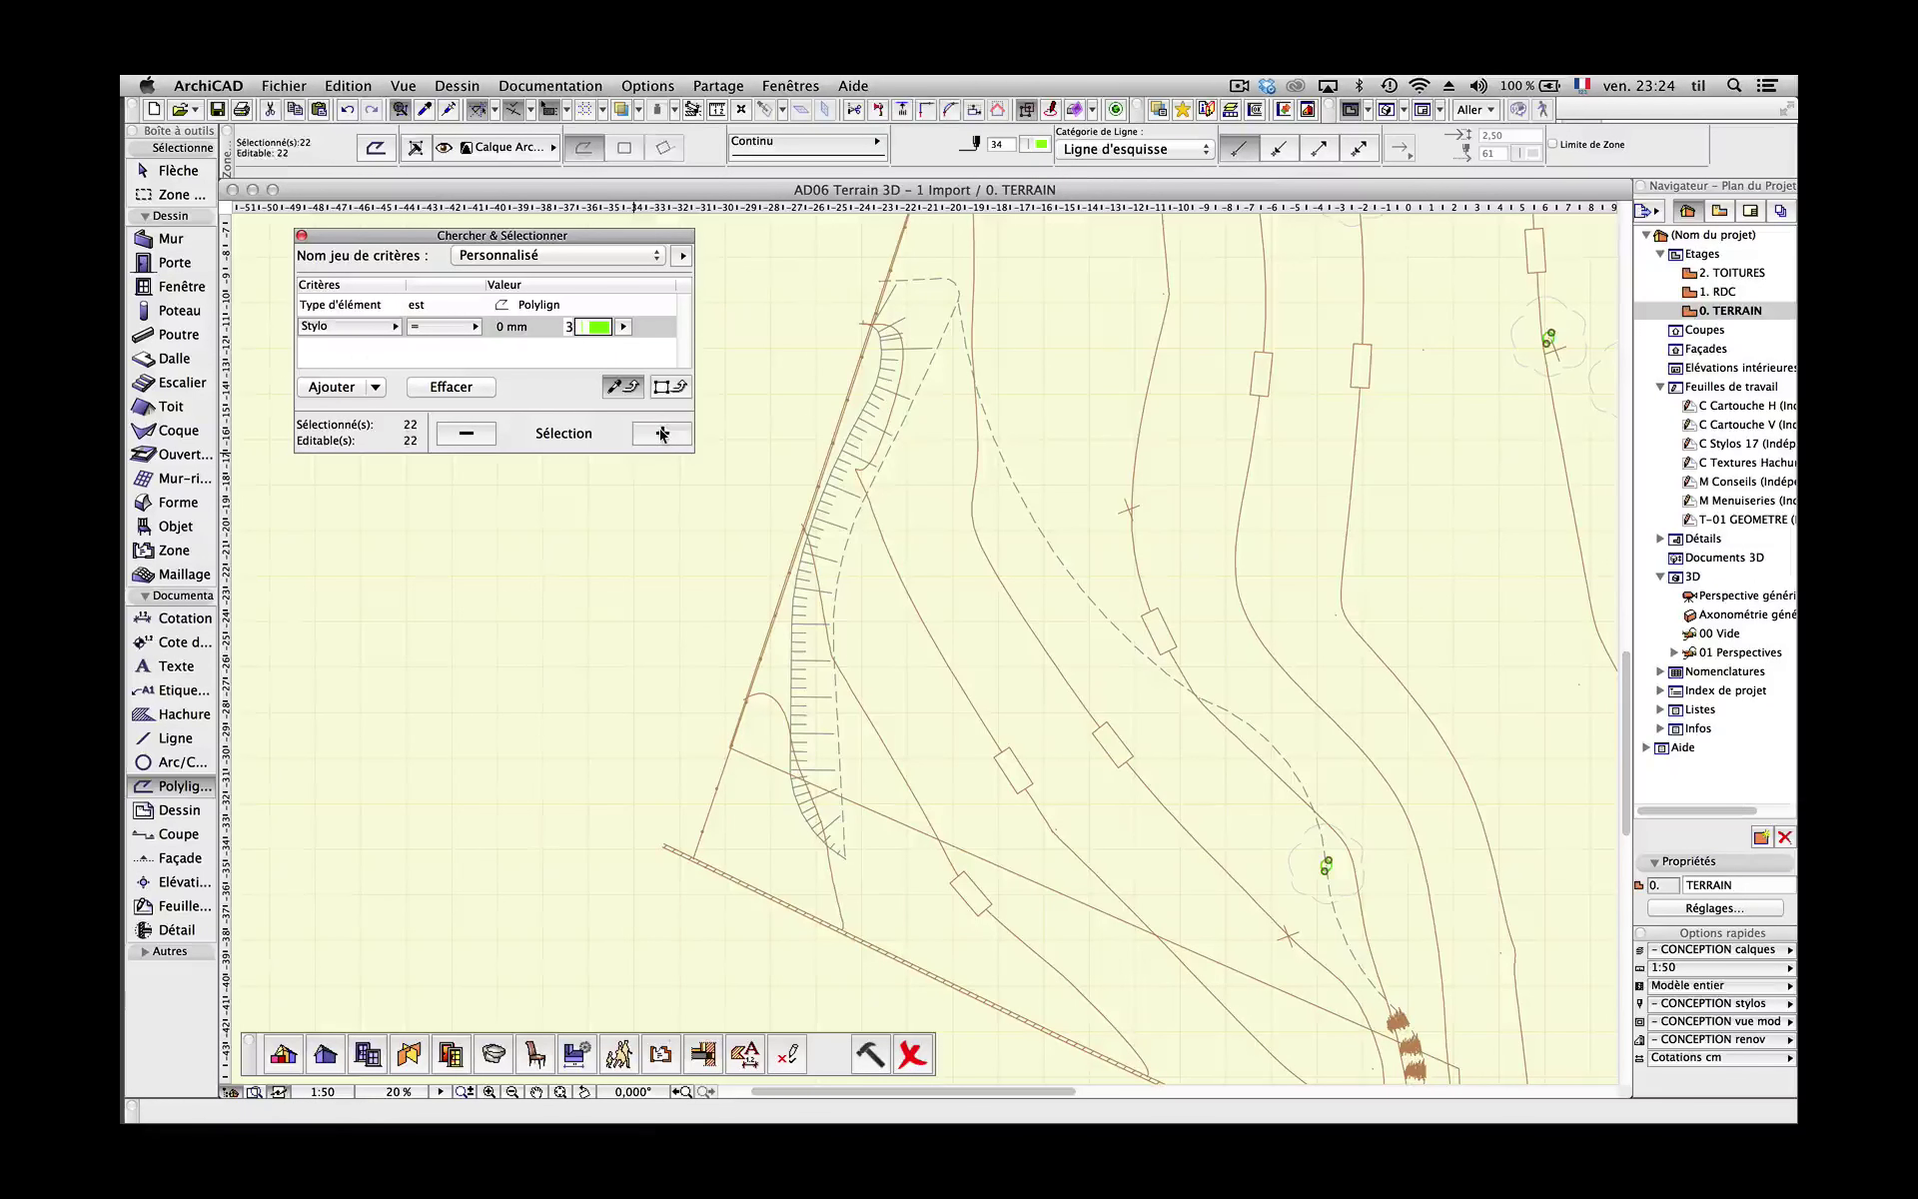
{"action": "left_click", "coordinate": [561, 1091]}
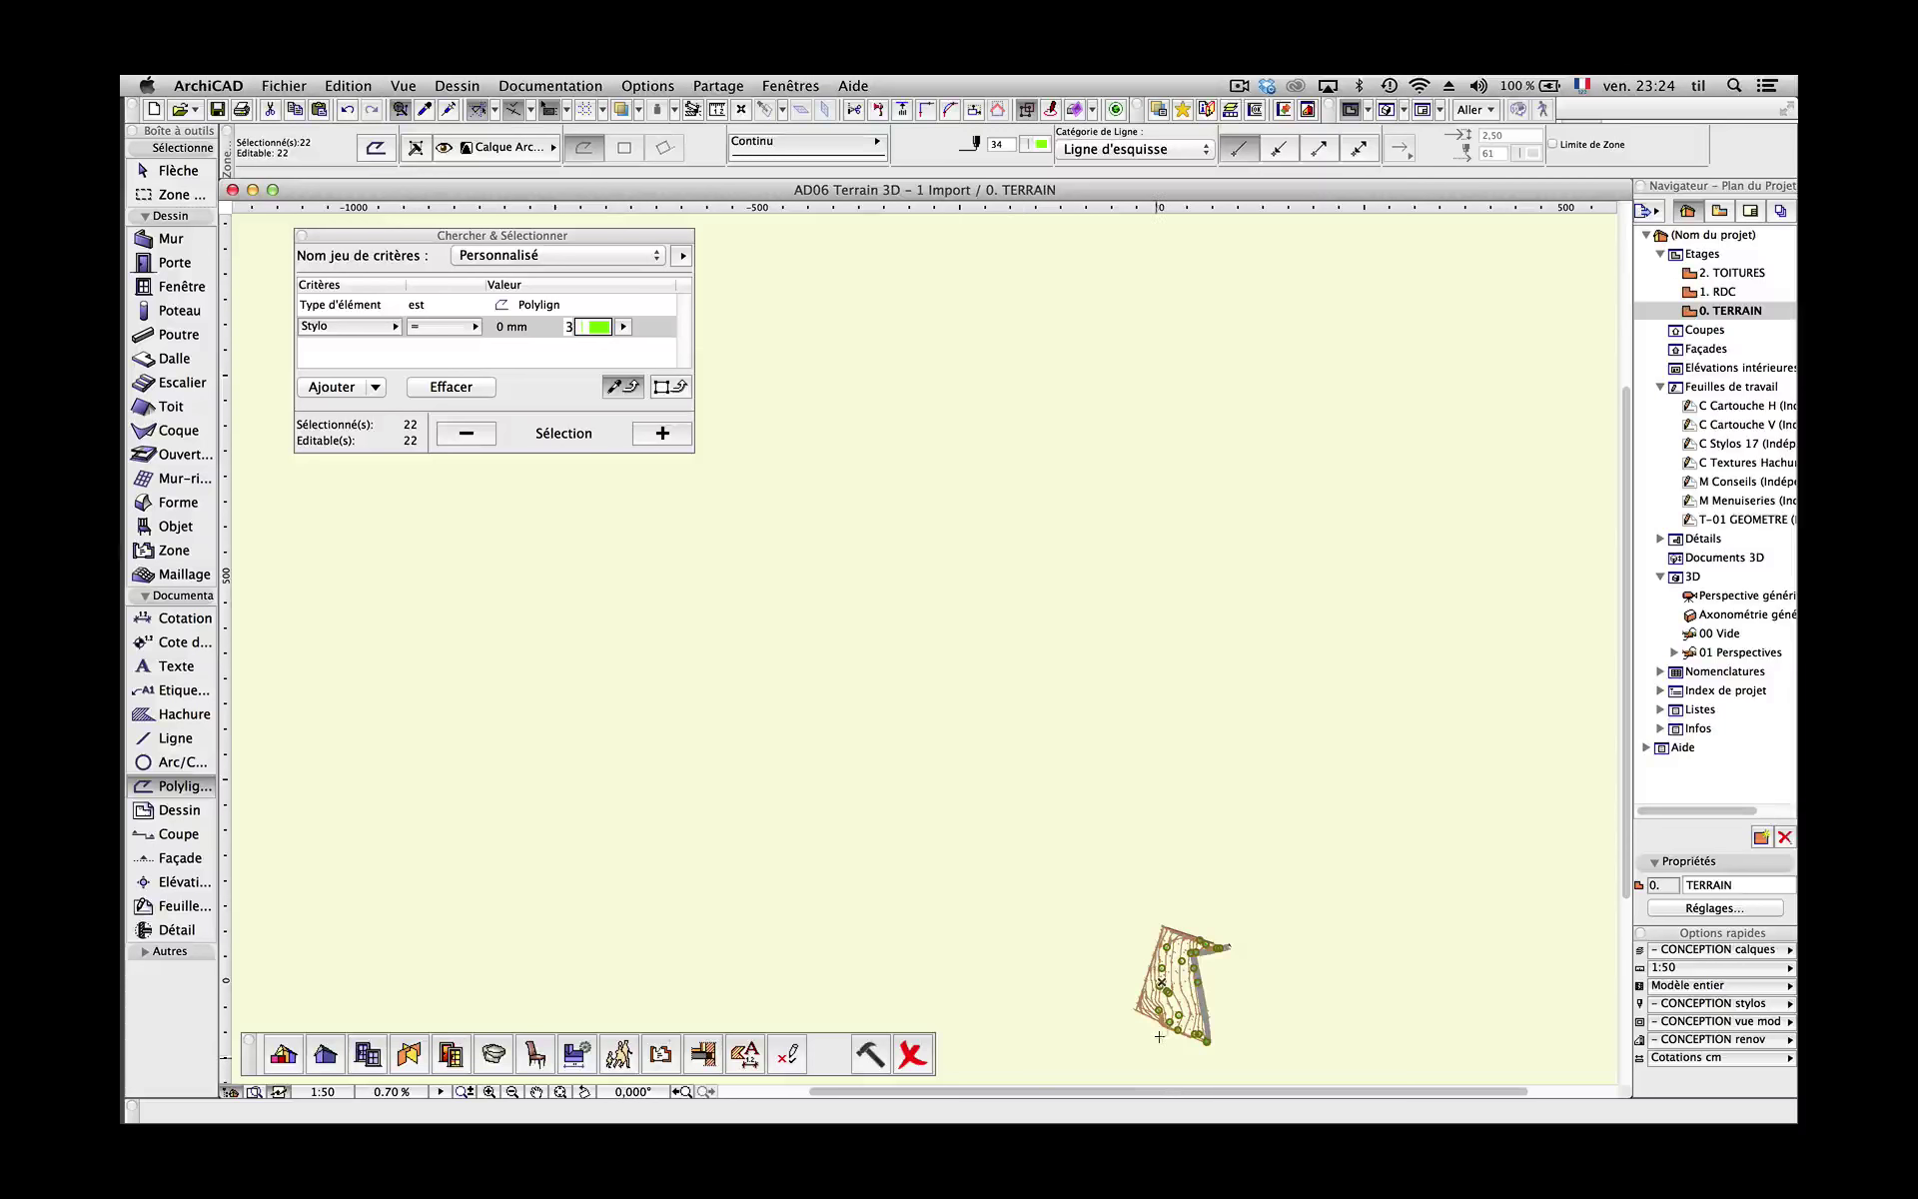
{"action": "scroll", "coordinate": [1159, 1036], "scroll_direction": "up", "scroll_amount": 5}
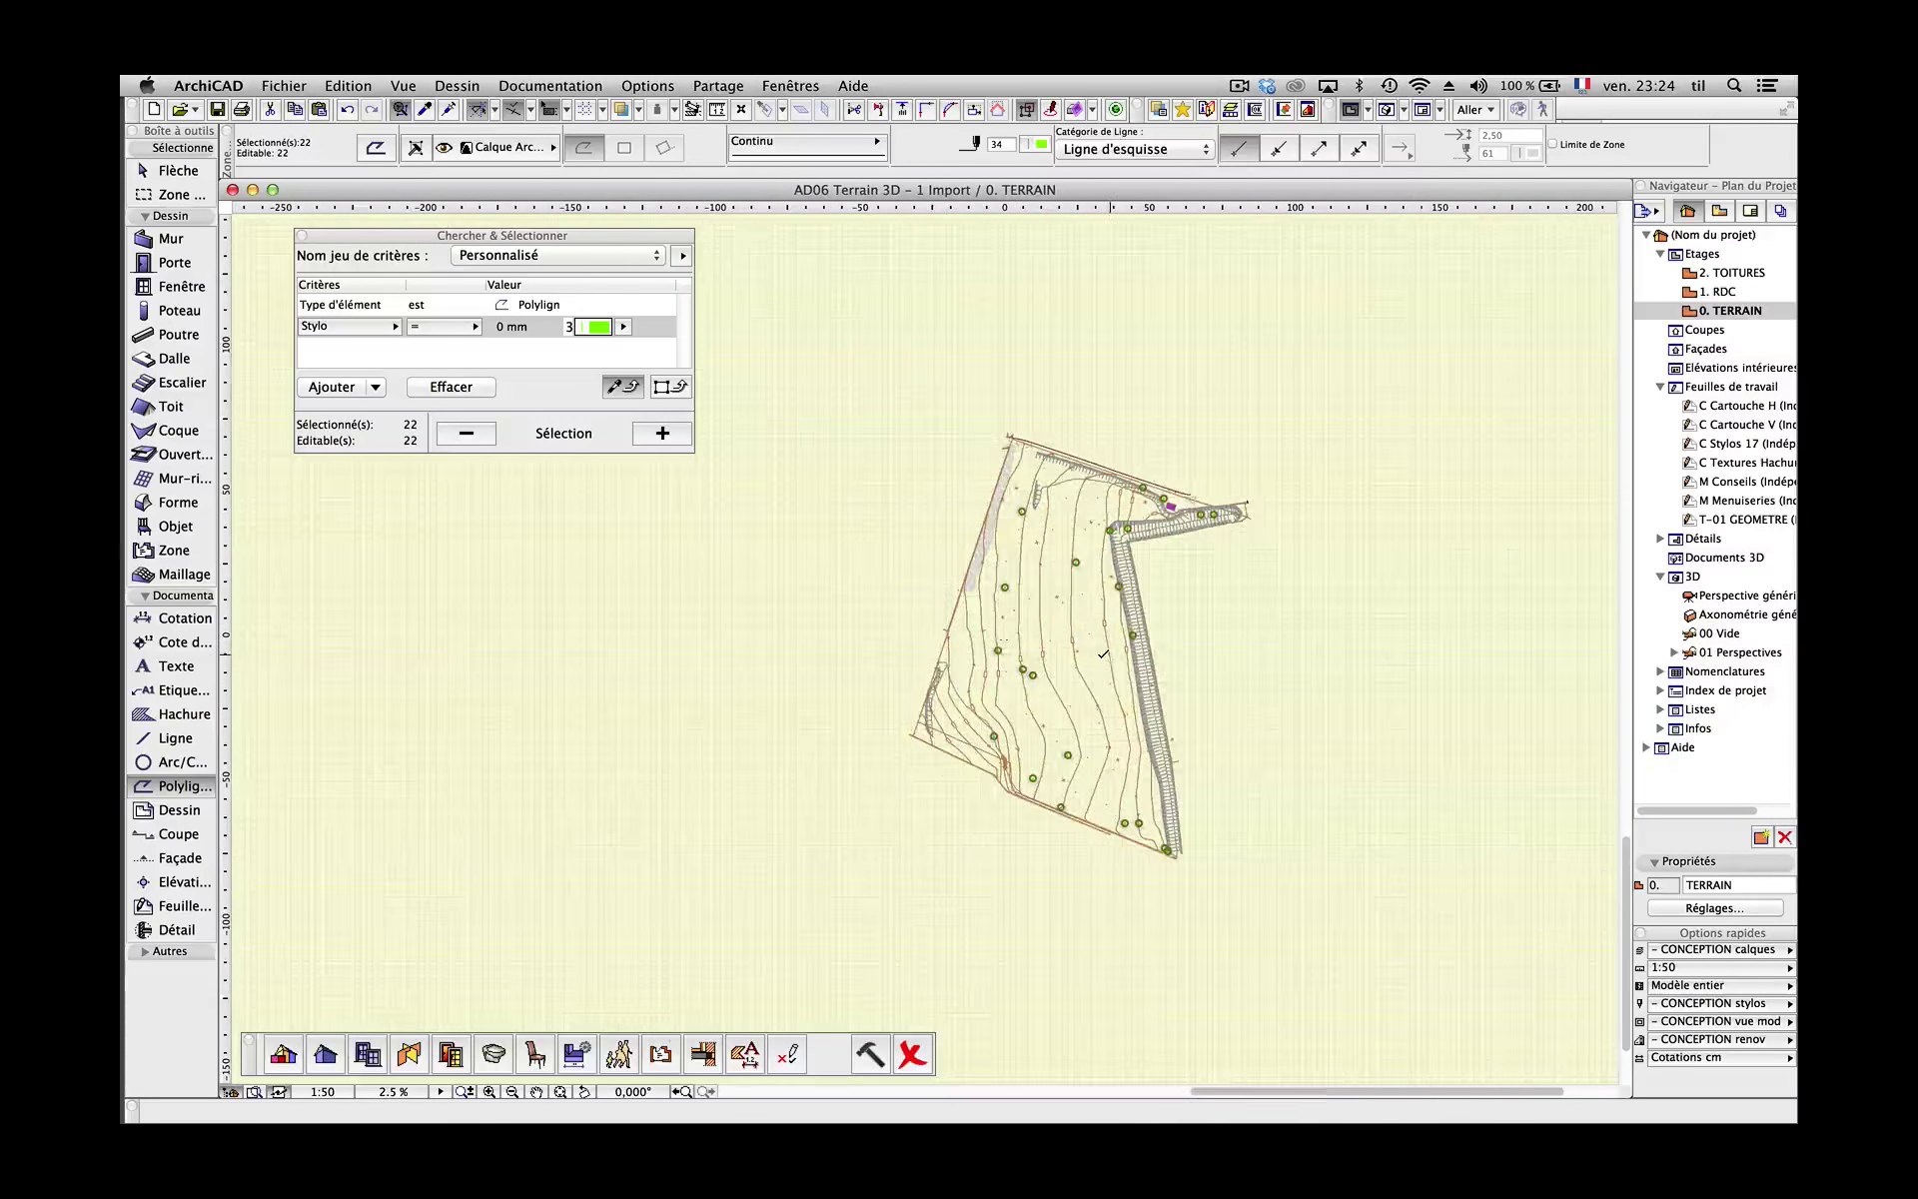
{"action": "scroll", "coordinate": [1103, 653], "scroll_direction": "up", "scroll_amount": 2}
{"action": "key", "text": "Escape"}
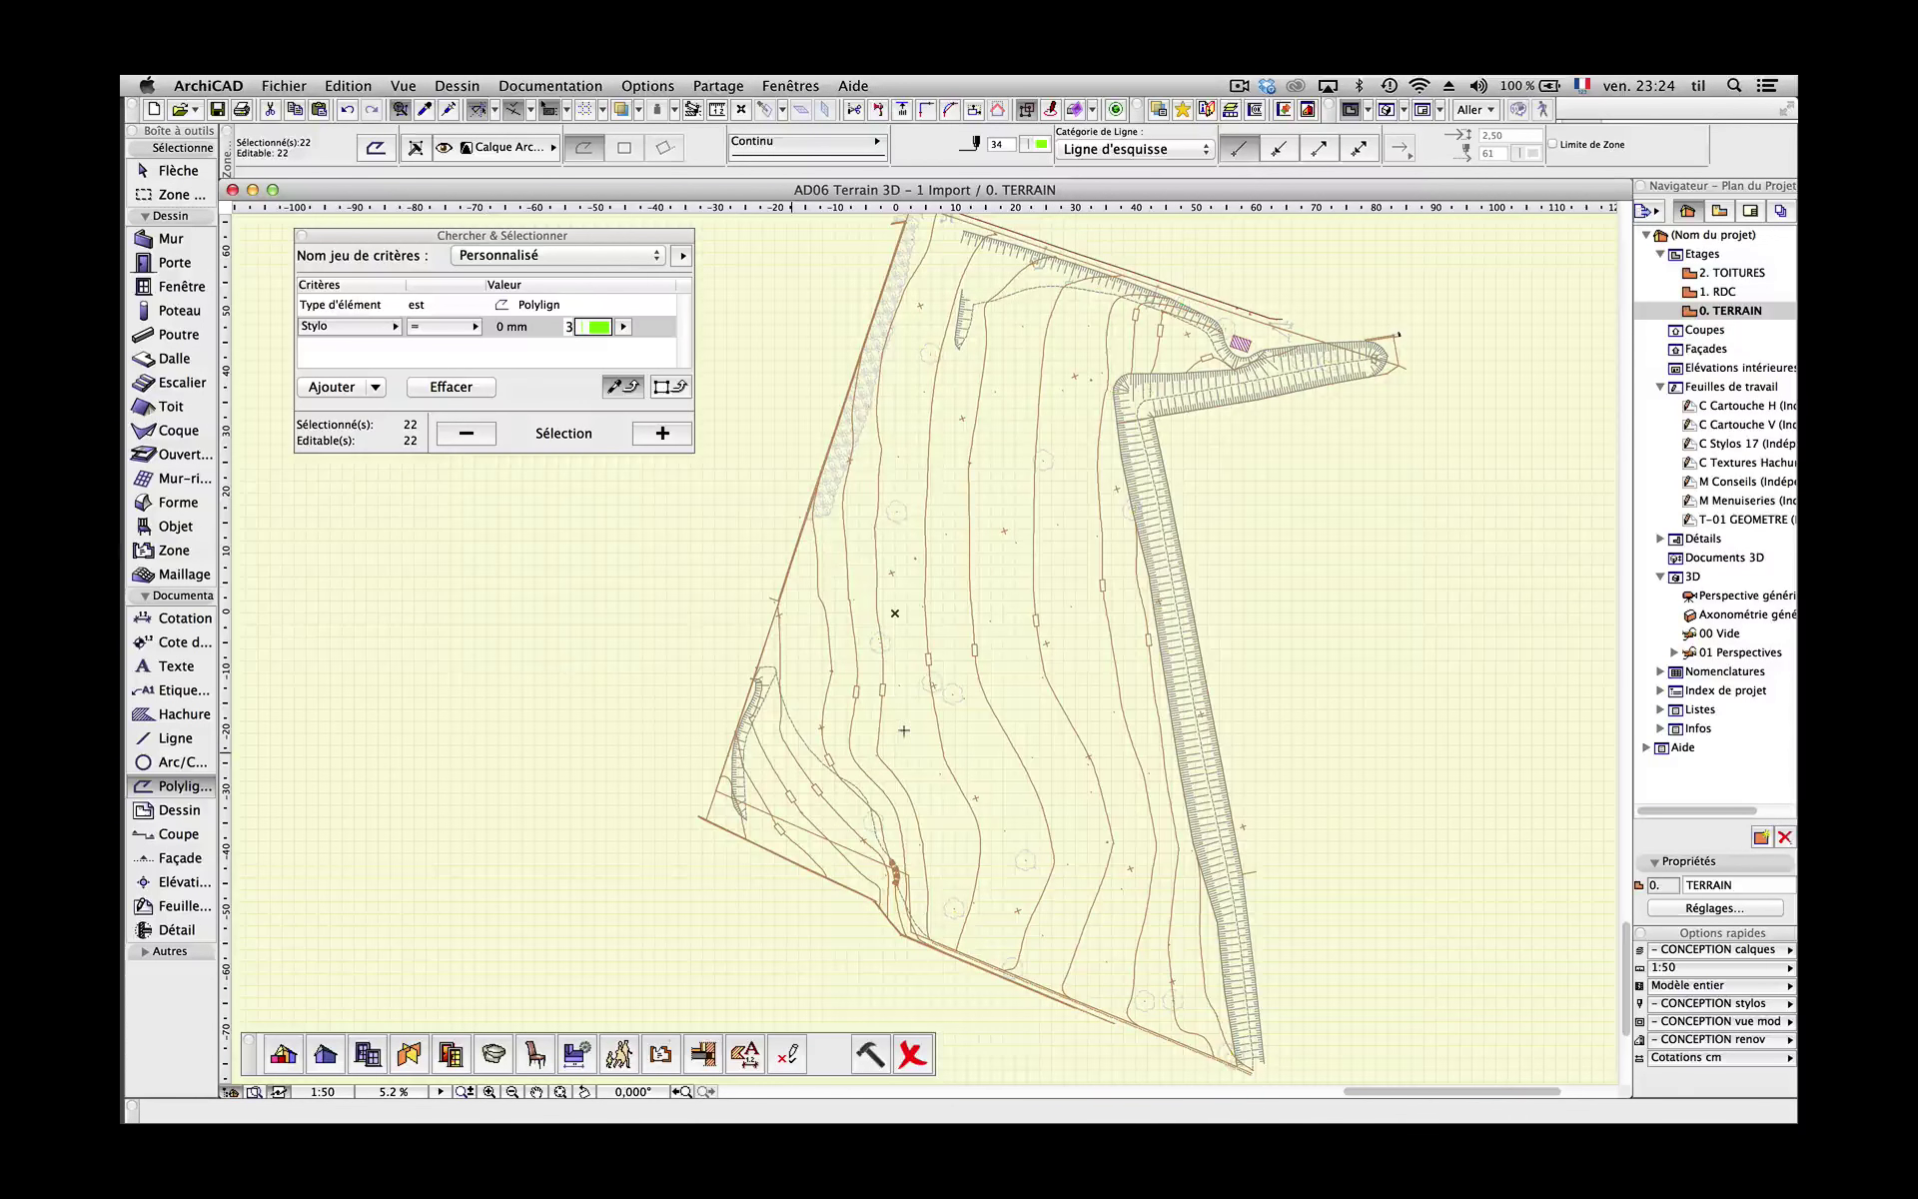
Pick up a tree outline's polyline type and pen 92 as criteria, select all matching polylines, and delete them
{"action": "left_click", "coordinate": [950, 701], "text": "alt"}
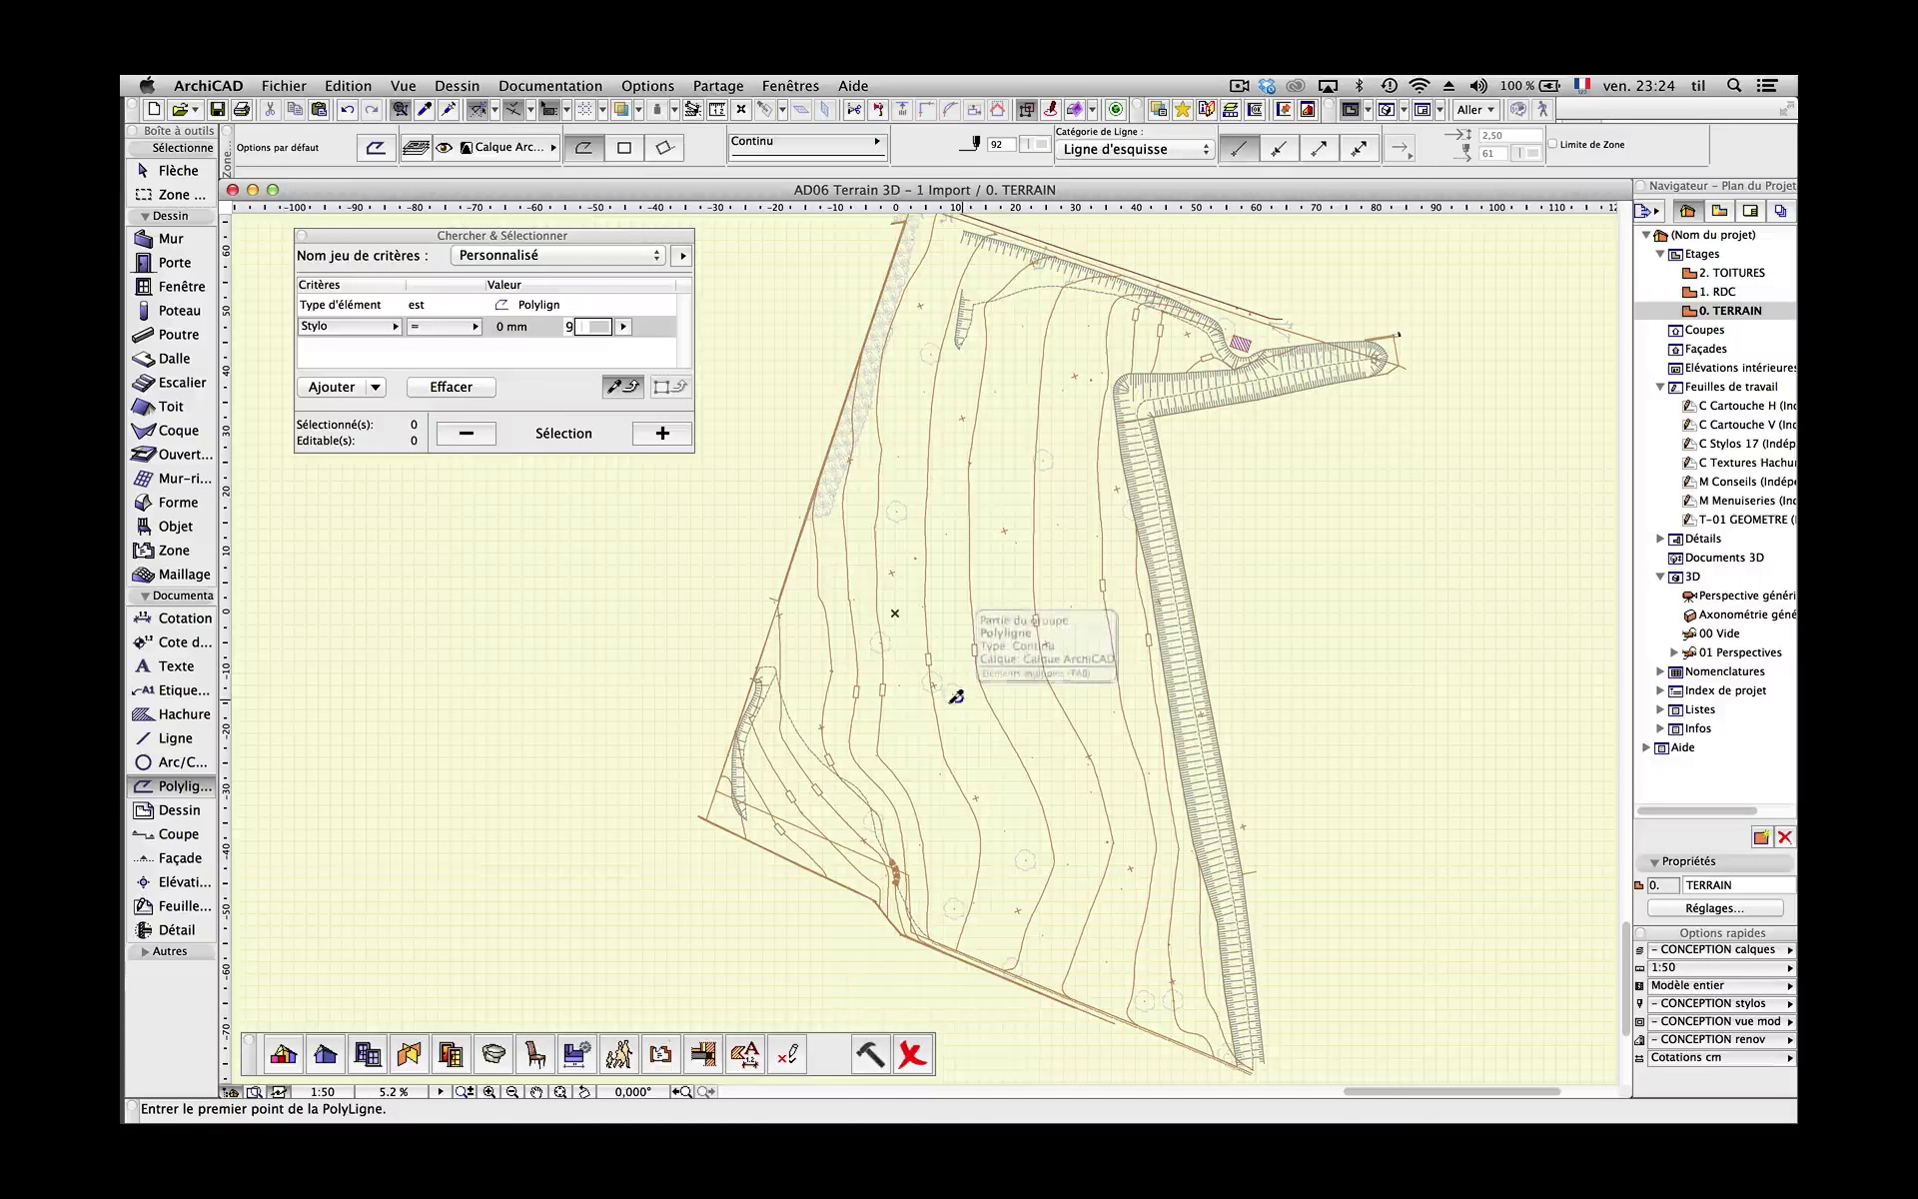
{"action": "left_click", "coordinate": [659, 438]}
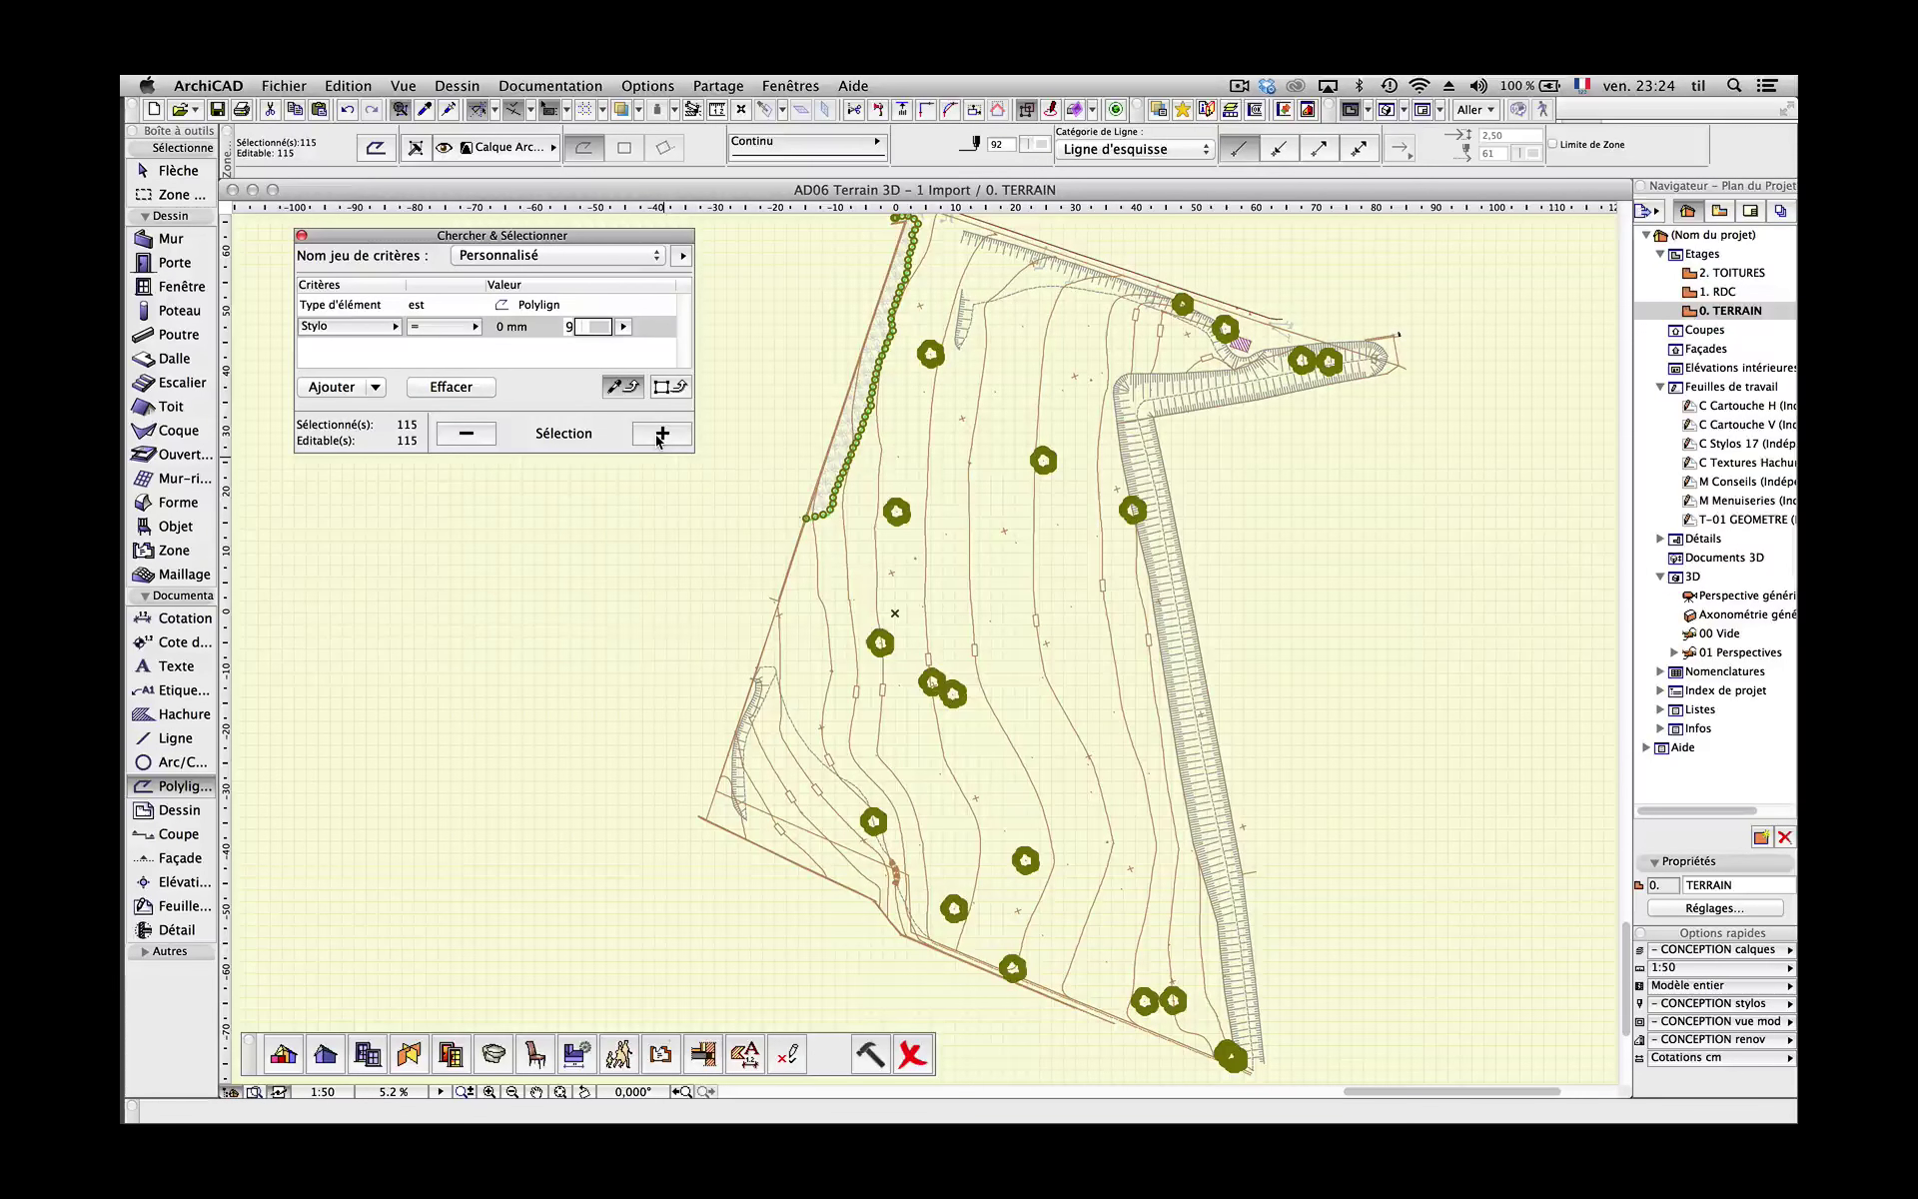
{"action": "key", "text": "Escape"}
Pick up an embankment hachure's Ligne type and pen 42 as criteria, select all matching lines, and remove them
{"action": "scroll", "coordinate": [760, 737], "scroll_direction": "up", "scroll_amount": 3}
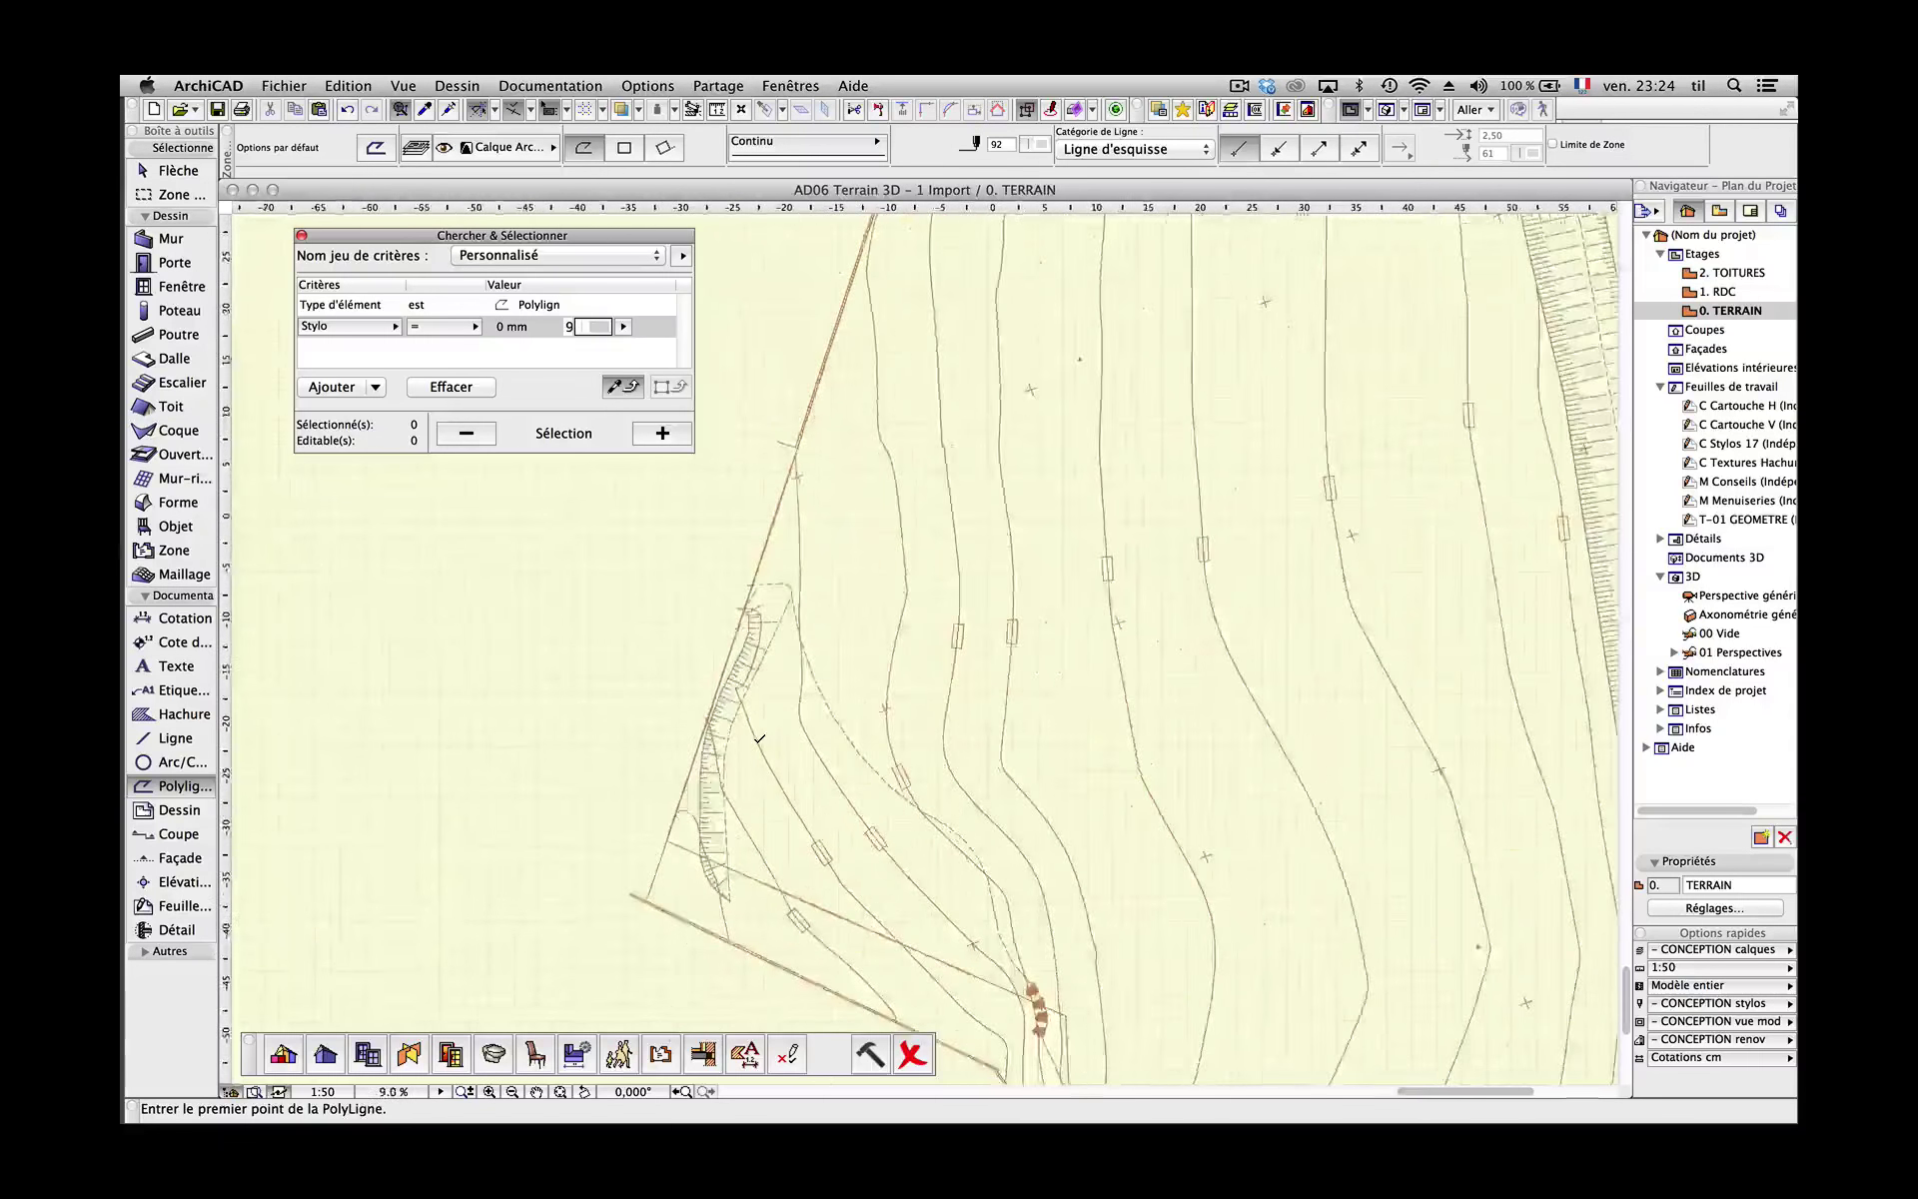
{"action": "scroll", "coordinate": [759, 738], "scroll_direction": "up", "scroll_amount": 6}
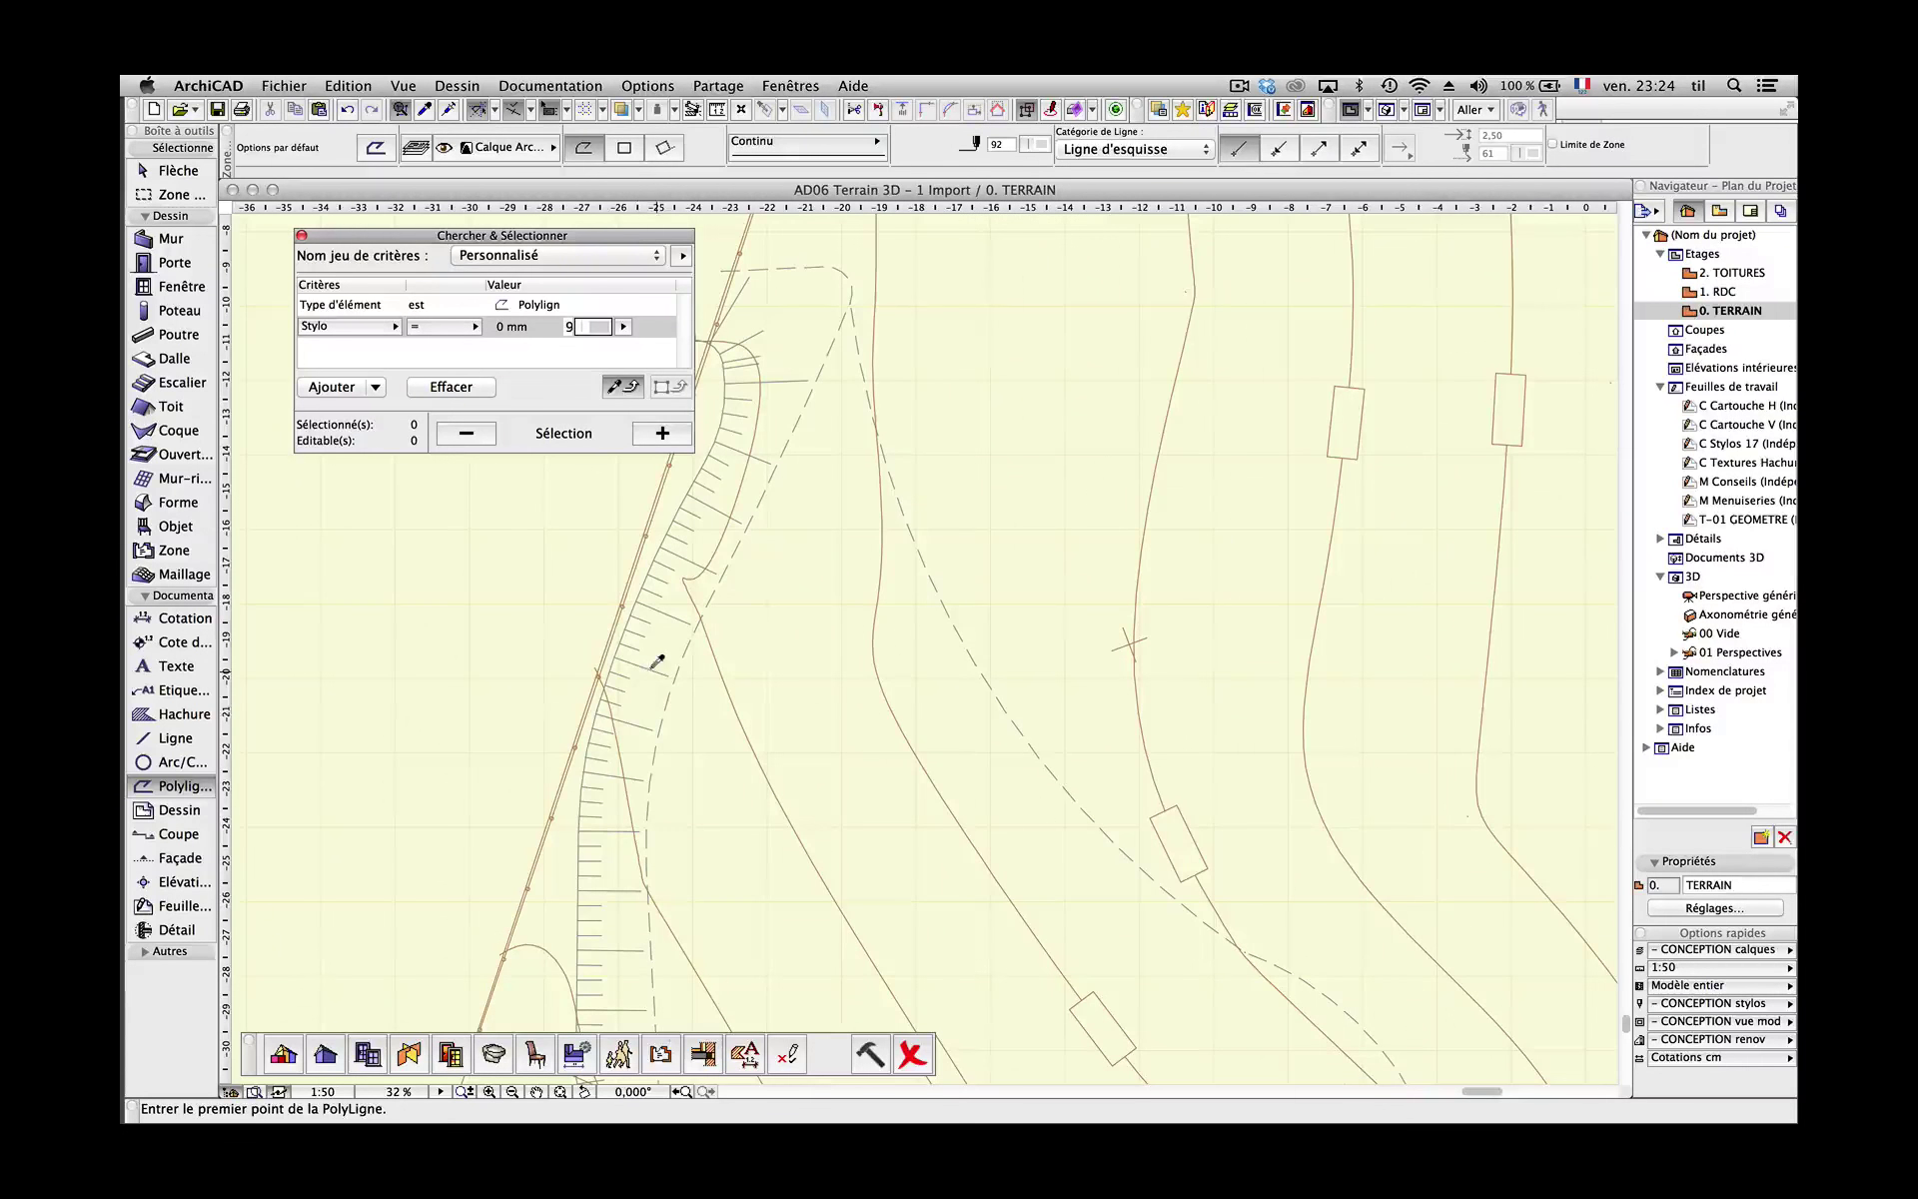
{"action": "left_click", "coordinate": [656, 663], "text": "alt"}
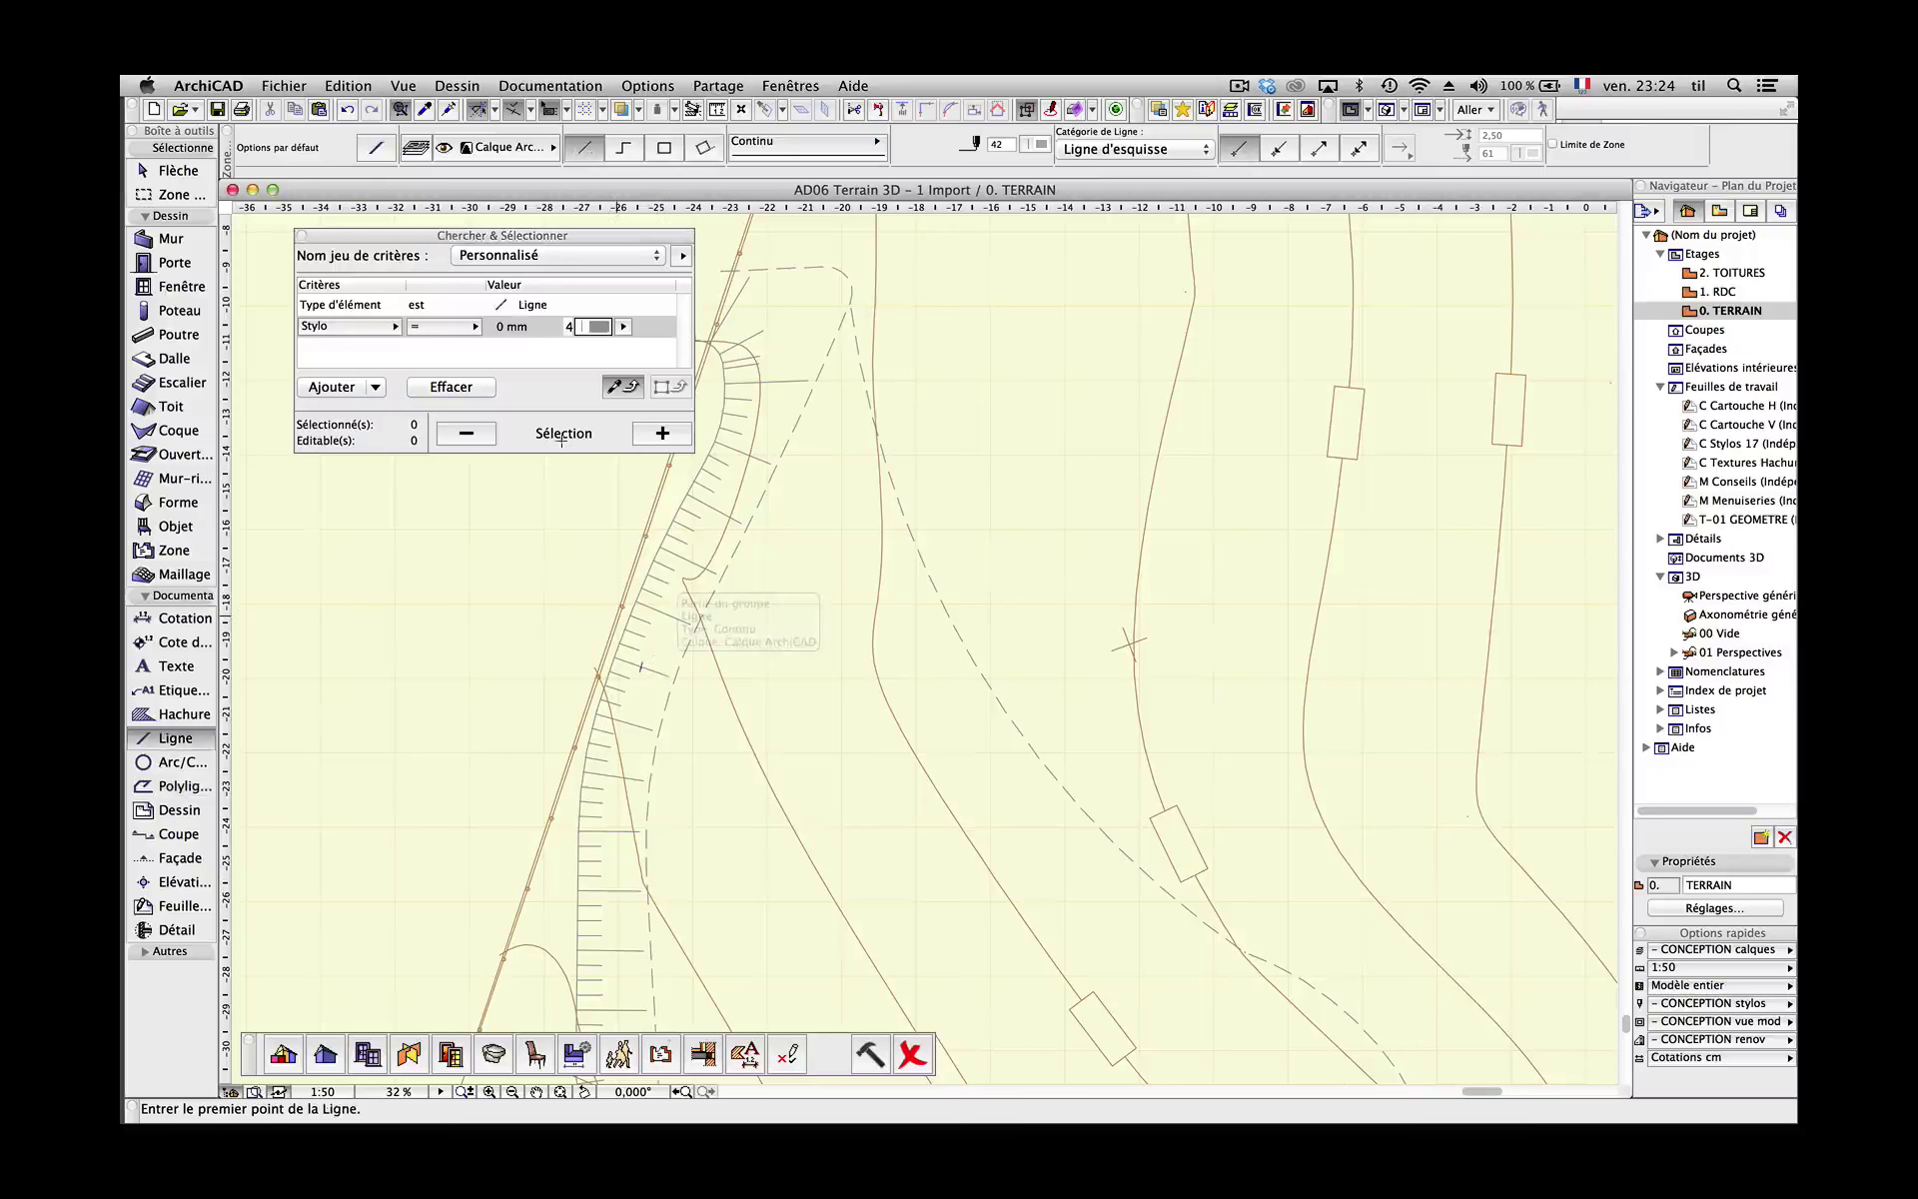
{"action": "left_click", "coordinate": [651, 433]}
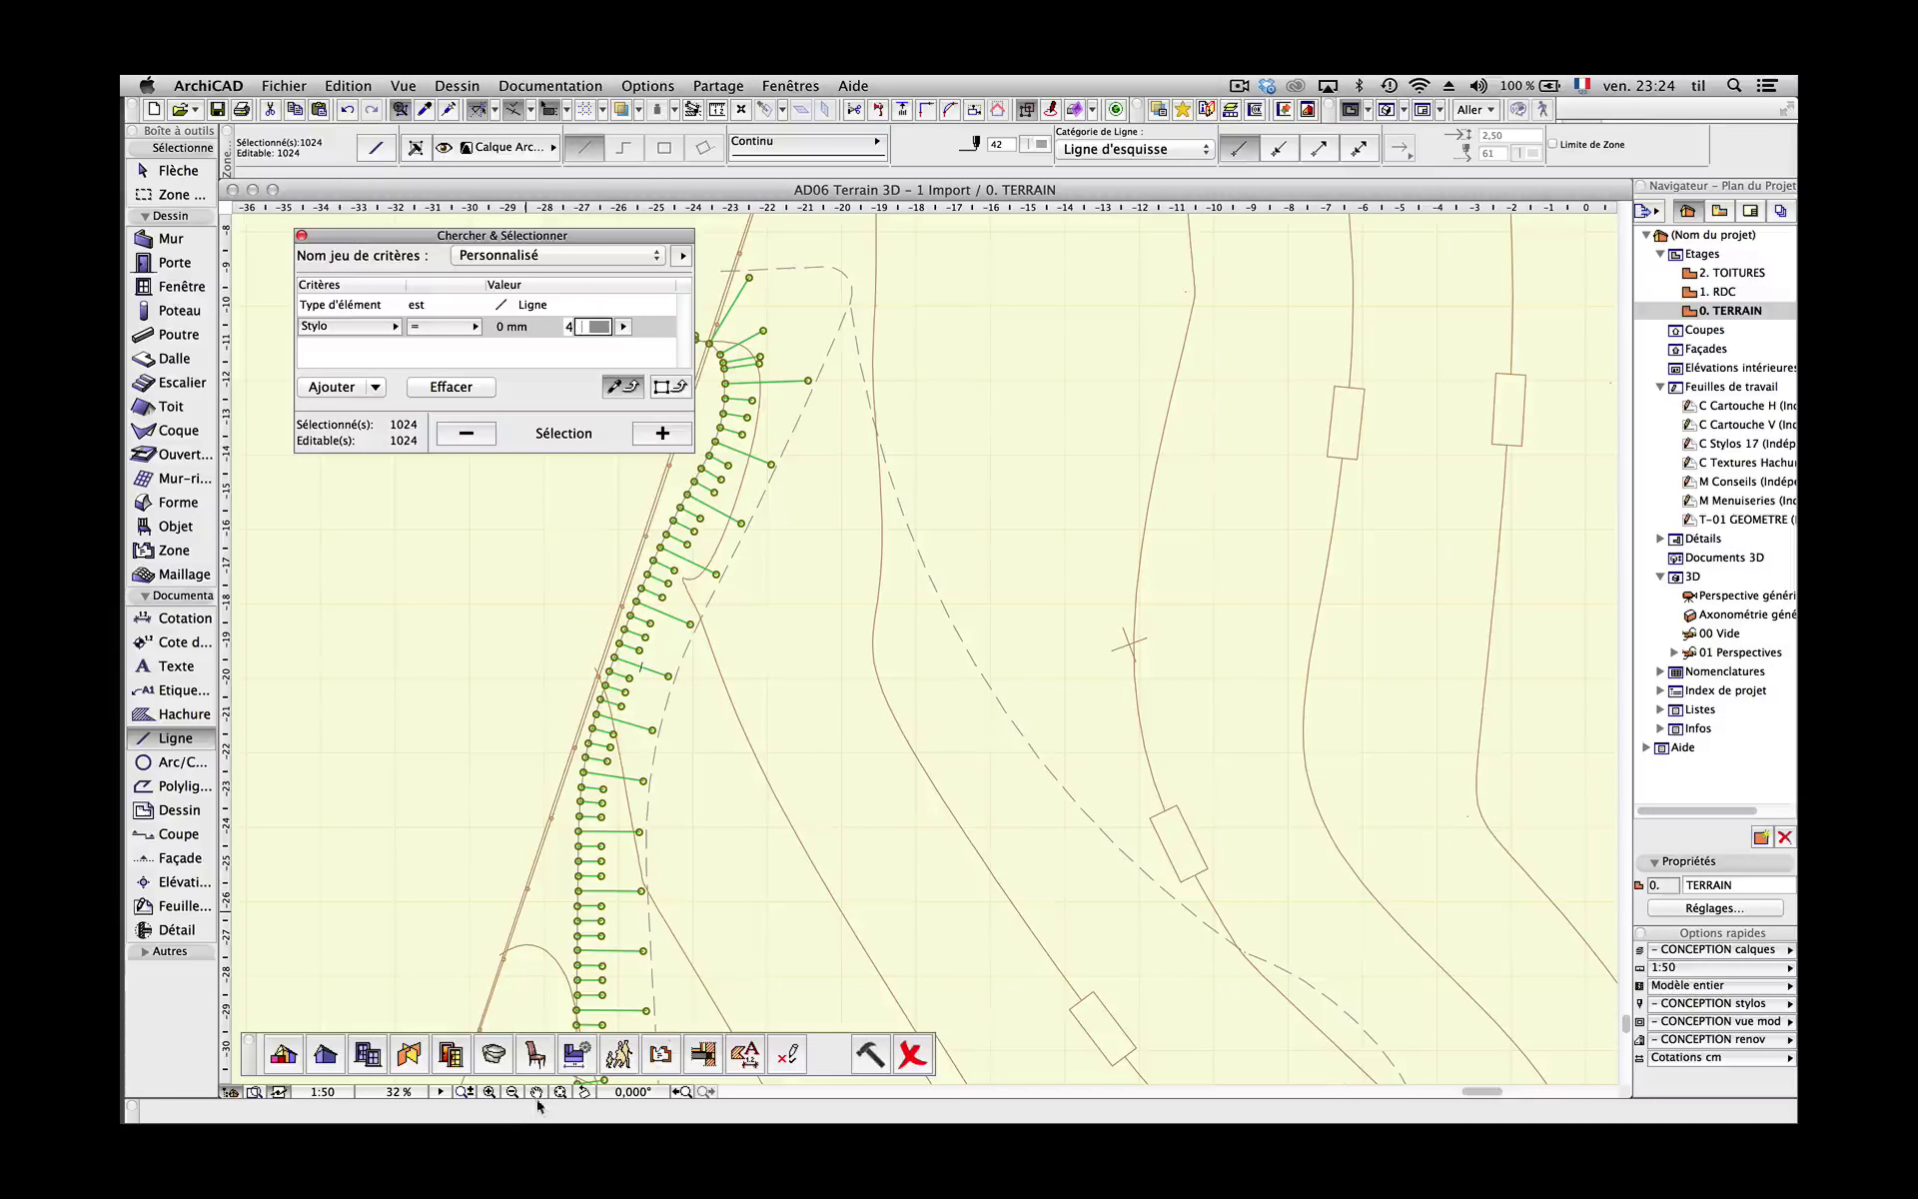
{"action": "key", "text": "super+apostrophe"}
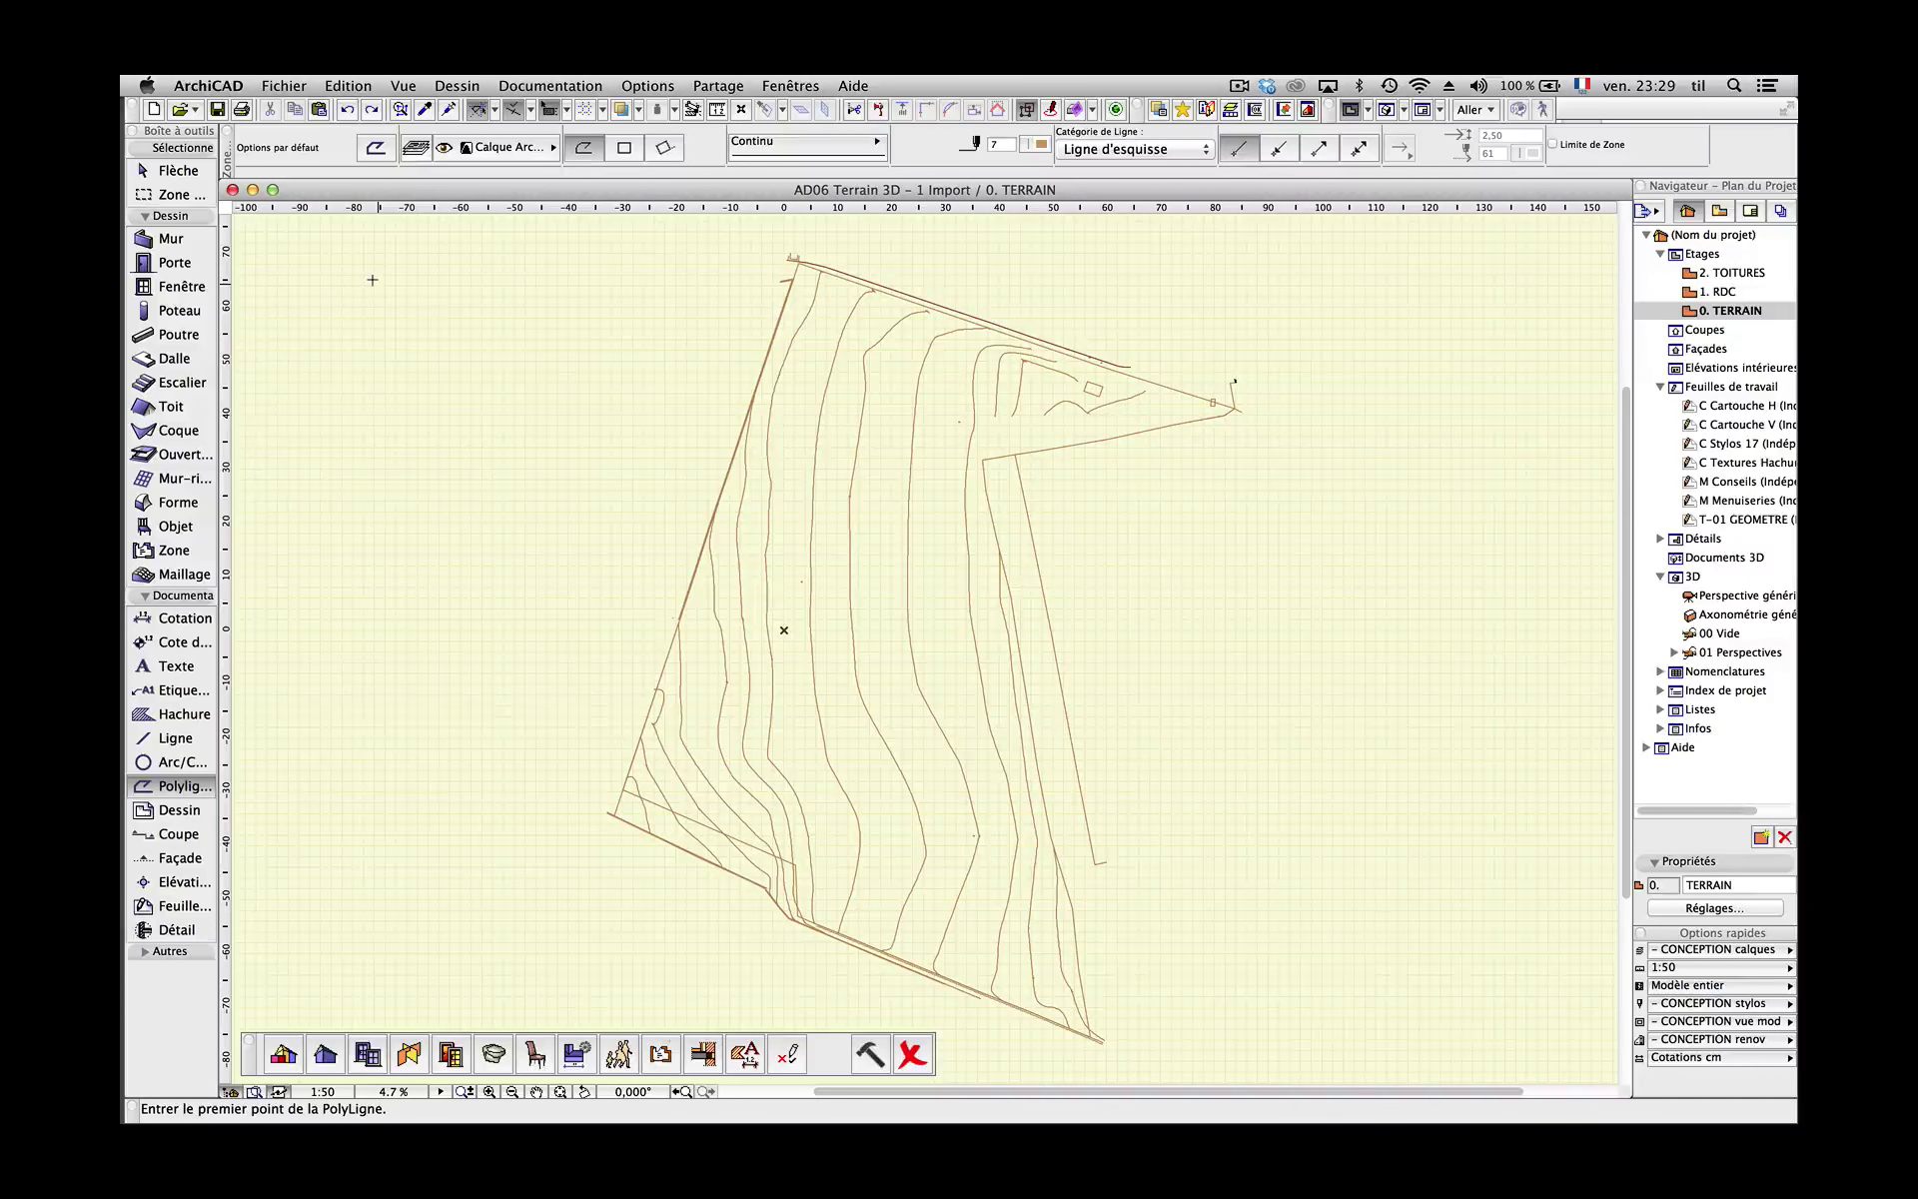
Check the plot boundary polyline and a contour line in the cleaned drawing by selecting them, and clear the selection
{"action": "key", "text": "space"}
{"action": "left_click", "coordinate": [697, 820]}
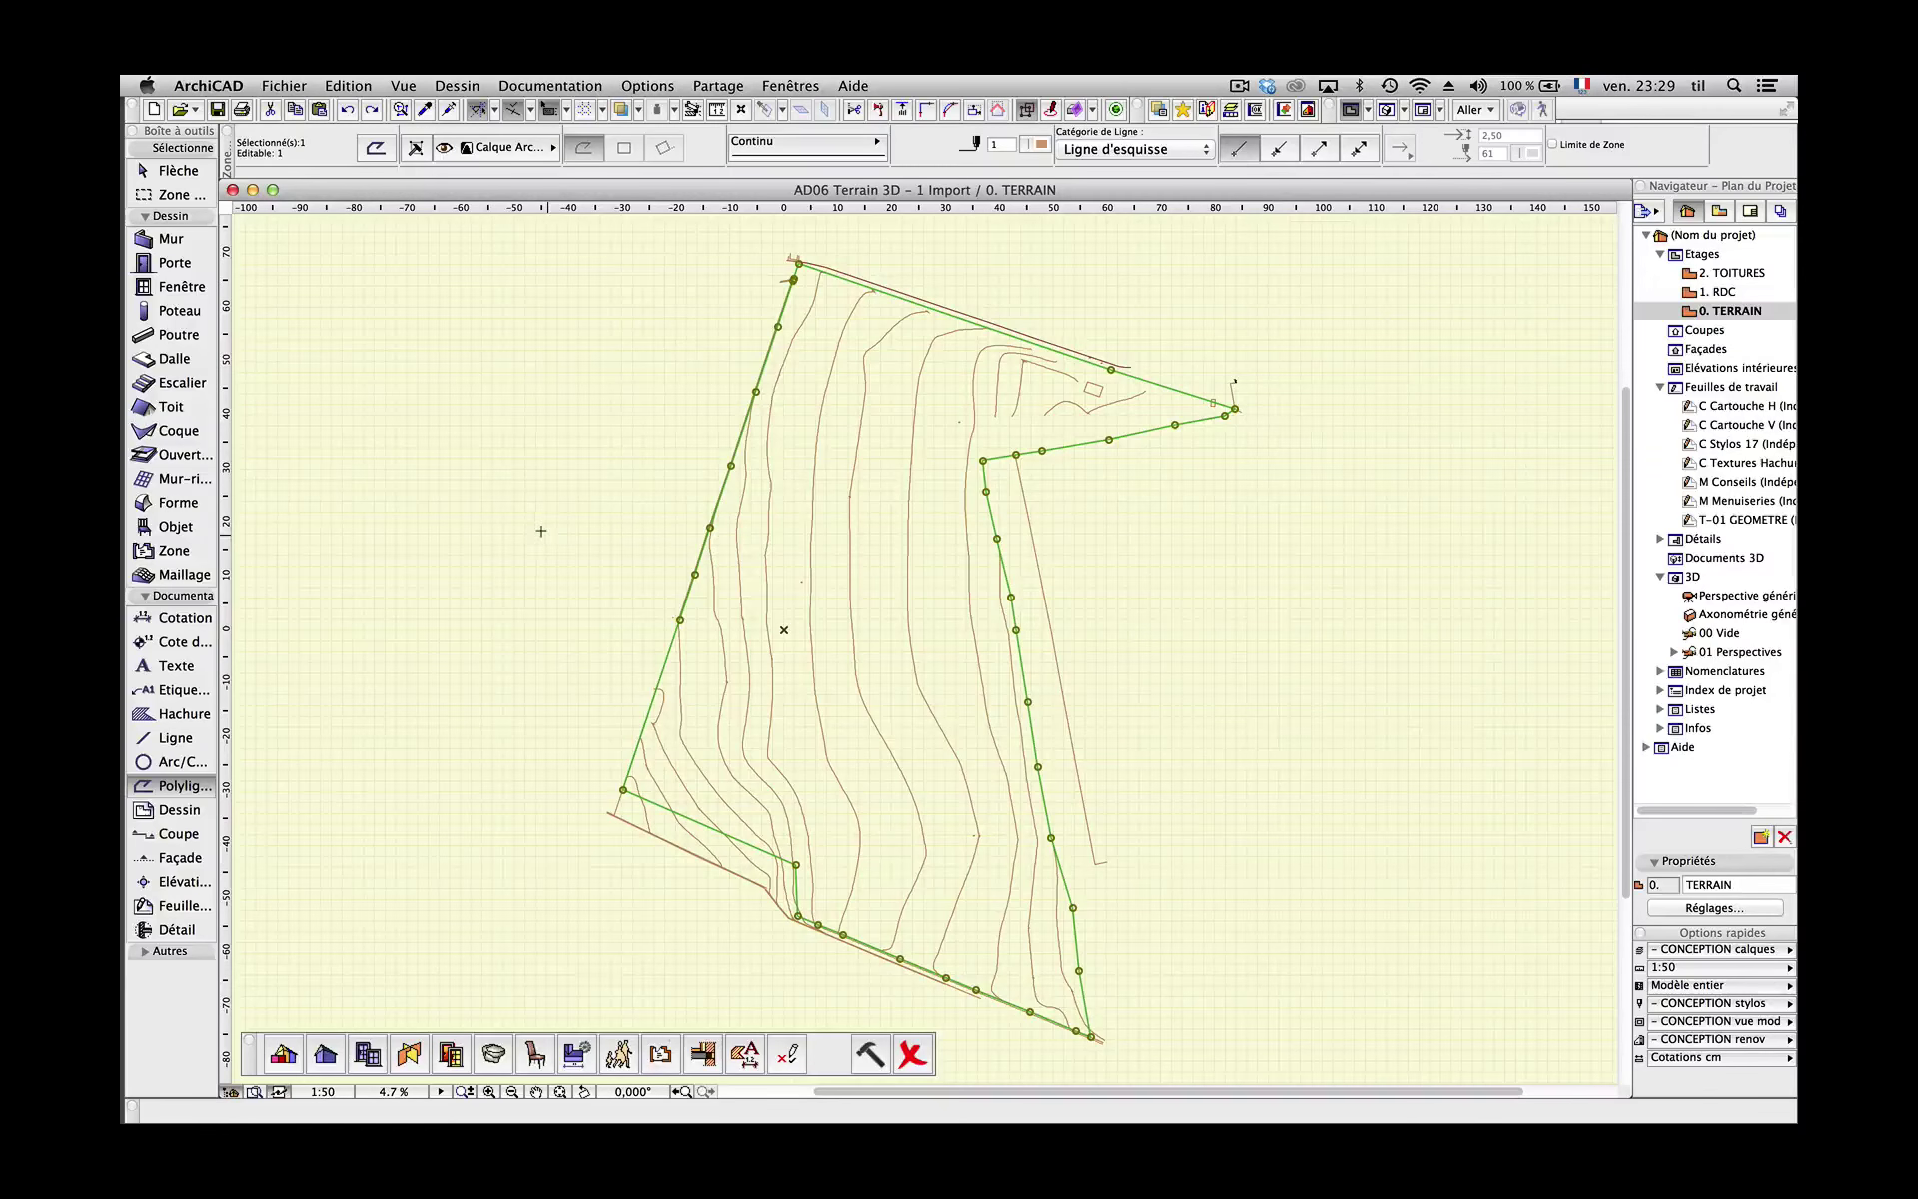
{"action": "key", "text": "space"}
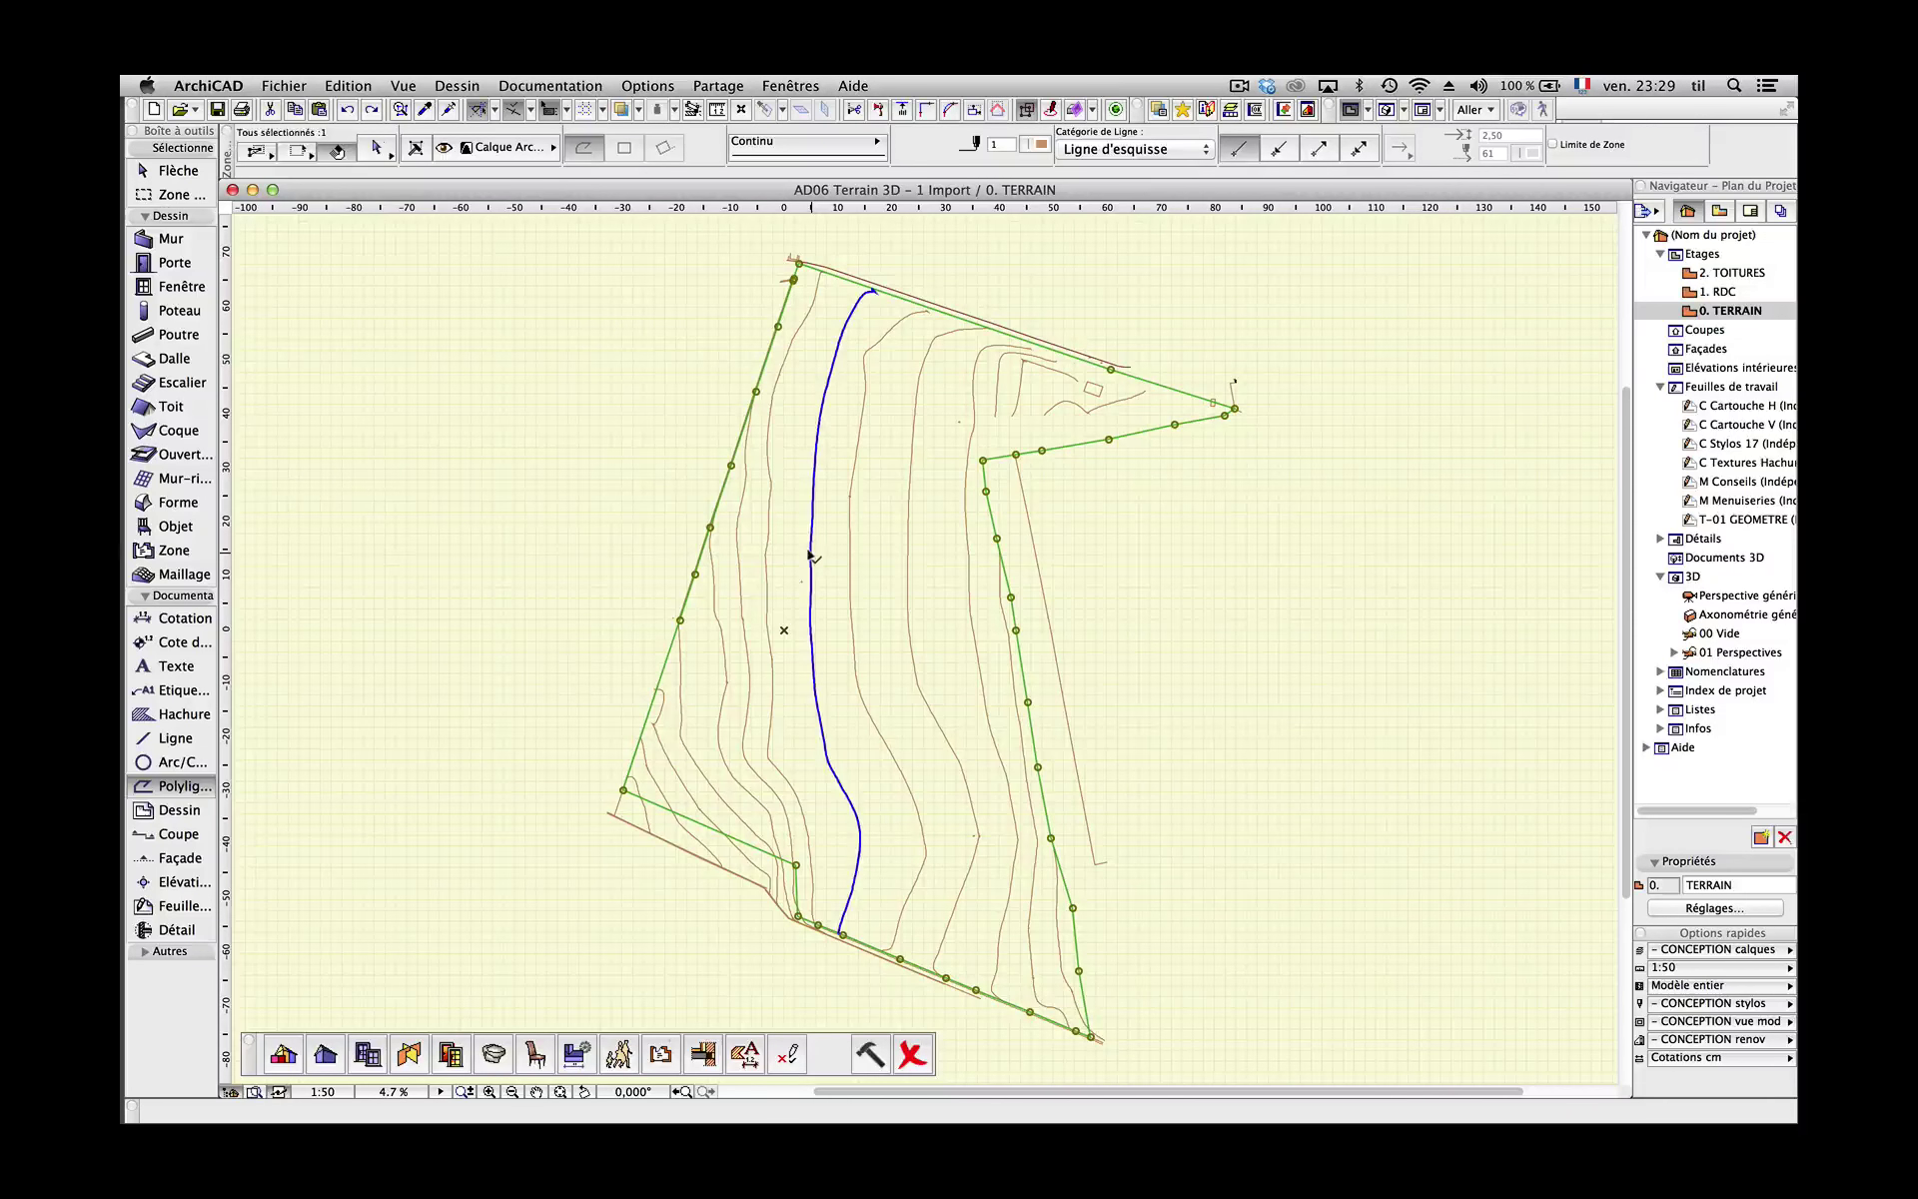
{"action": "left_click", "coordinate": [813, 551]}
{"action": "key", "text": "Escape"}
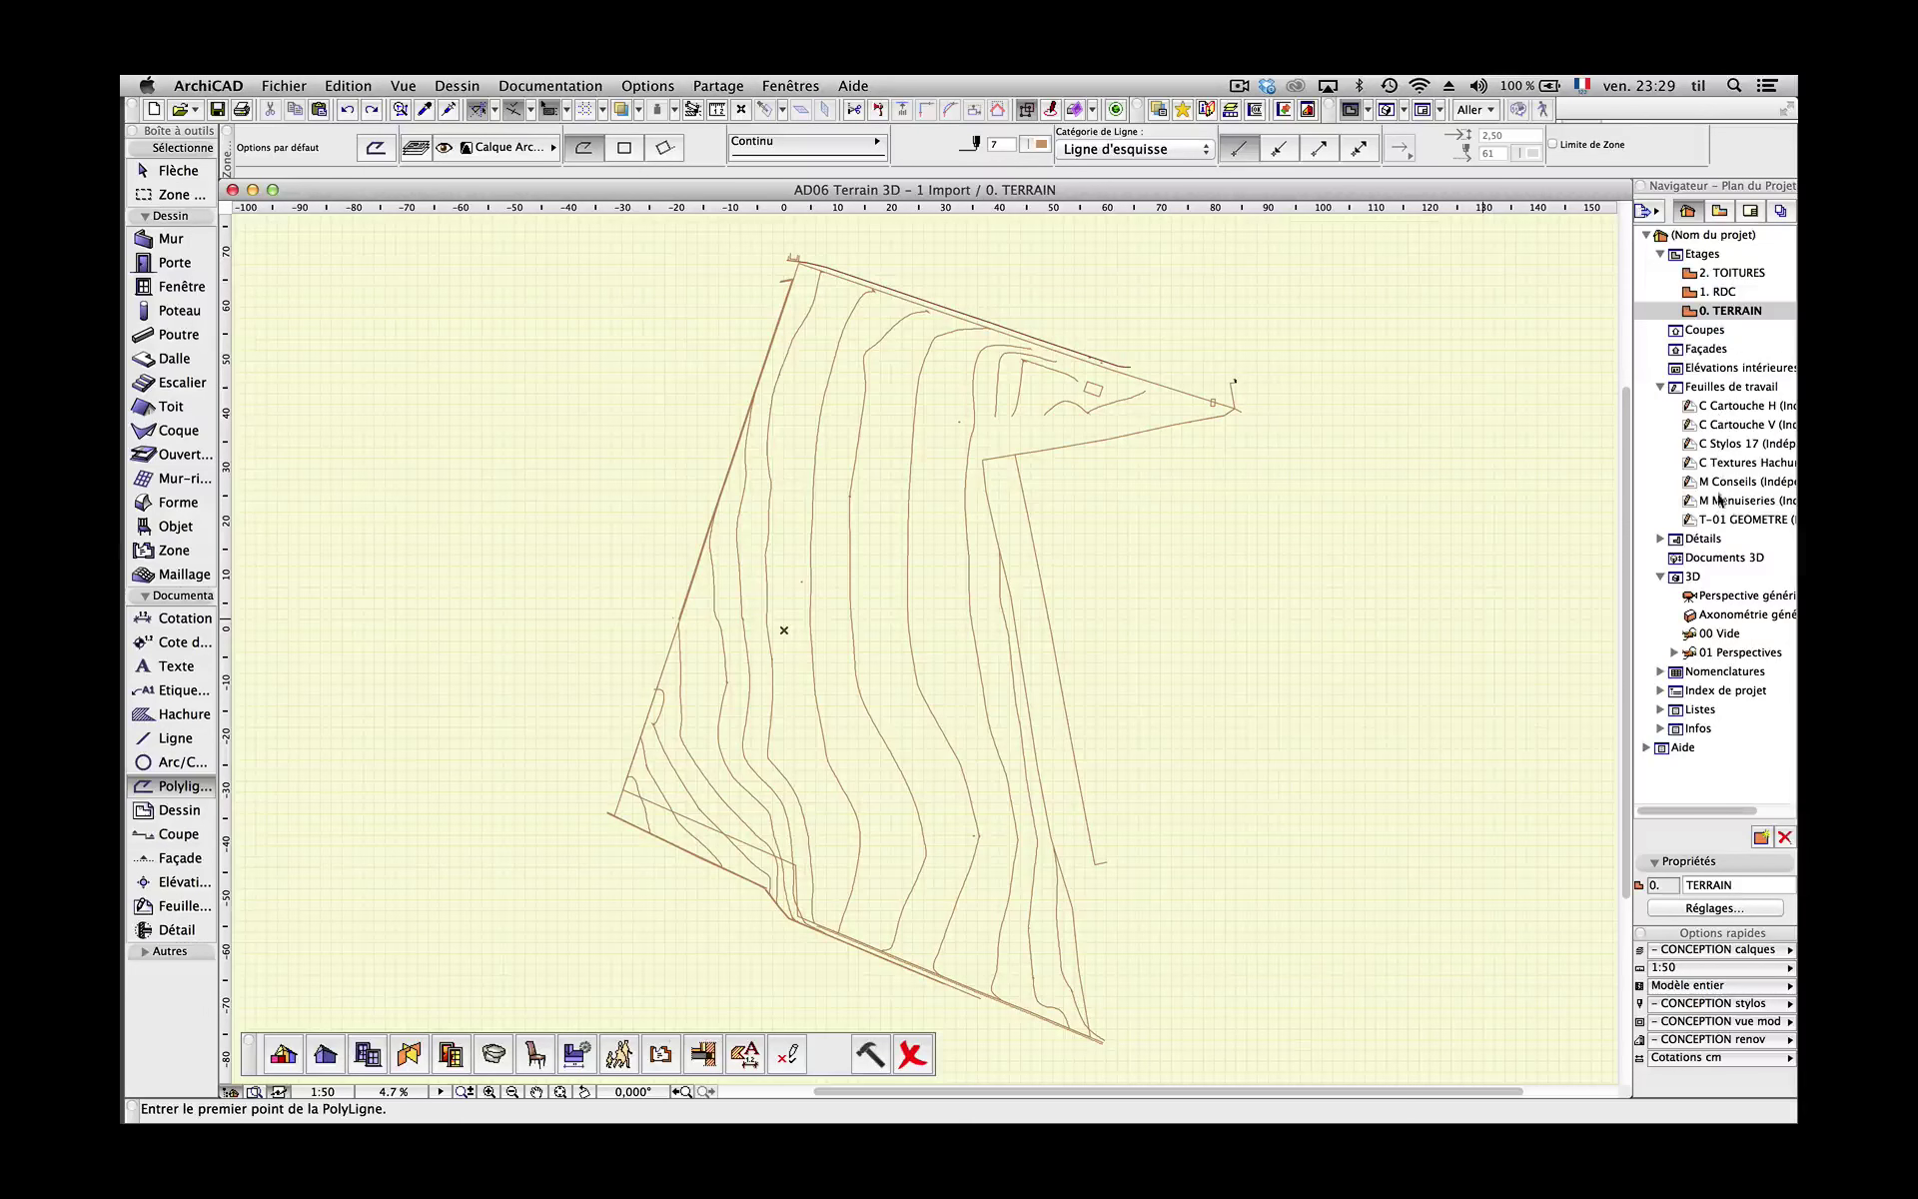
Open the T-01 GEOMETRE worksheet and inspect the original survey plan around the contour lines and embankment
{"action": "left_click", "coordinate": [1736, 517]}
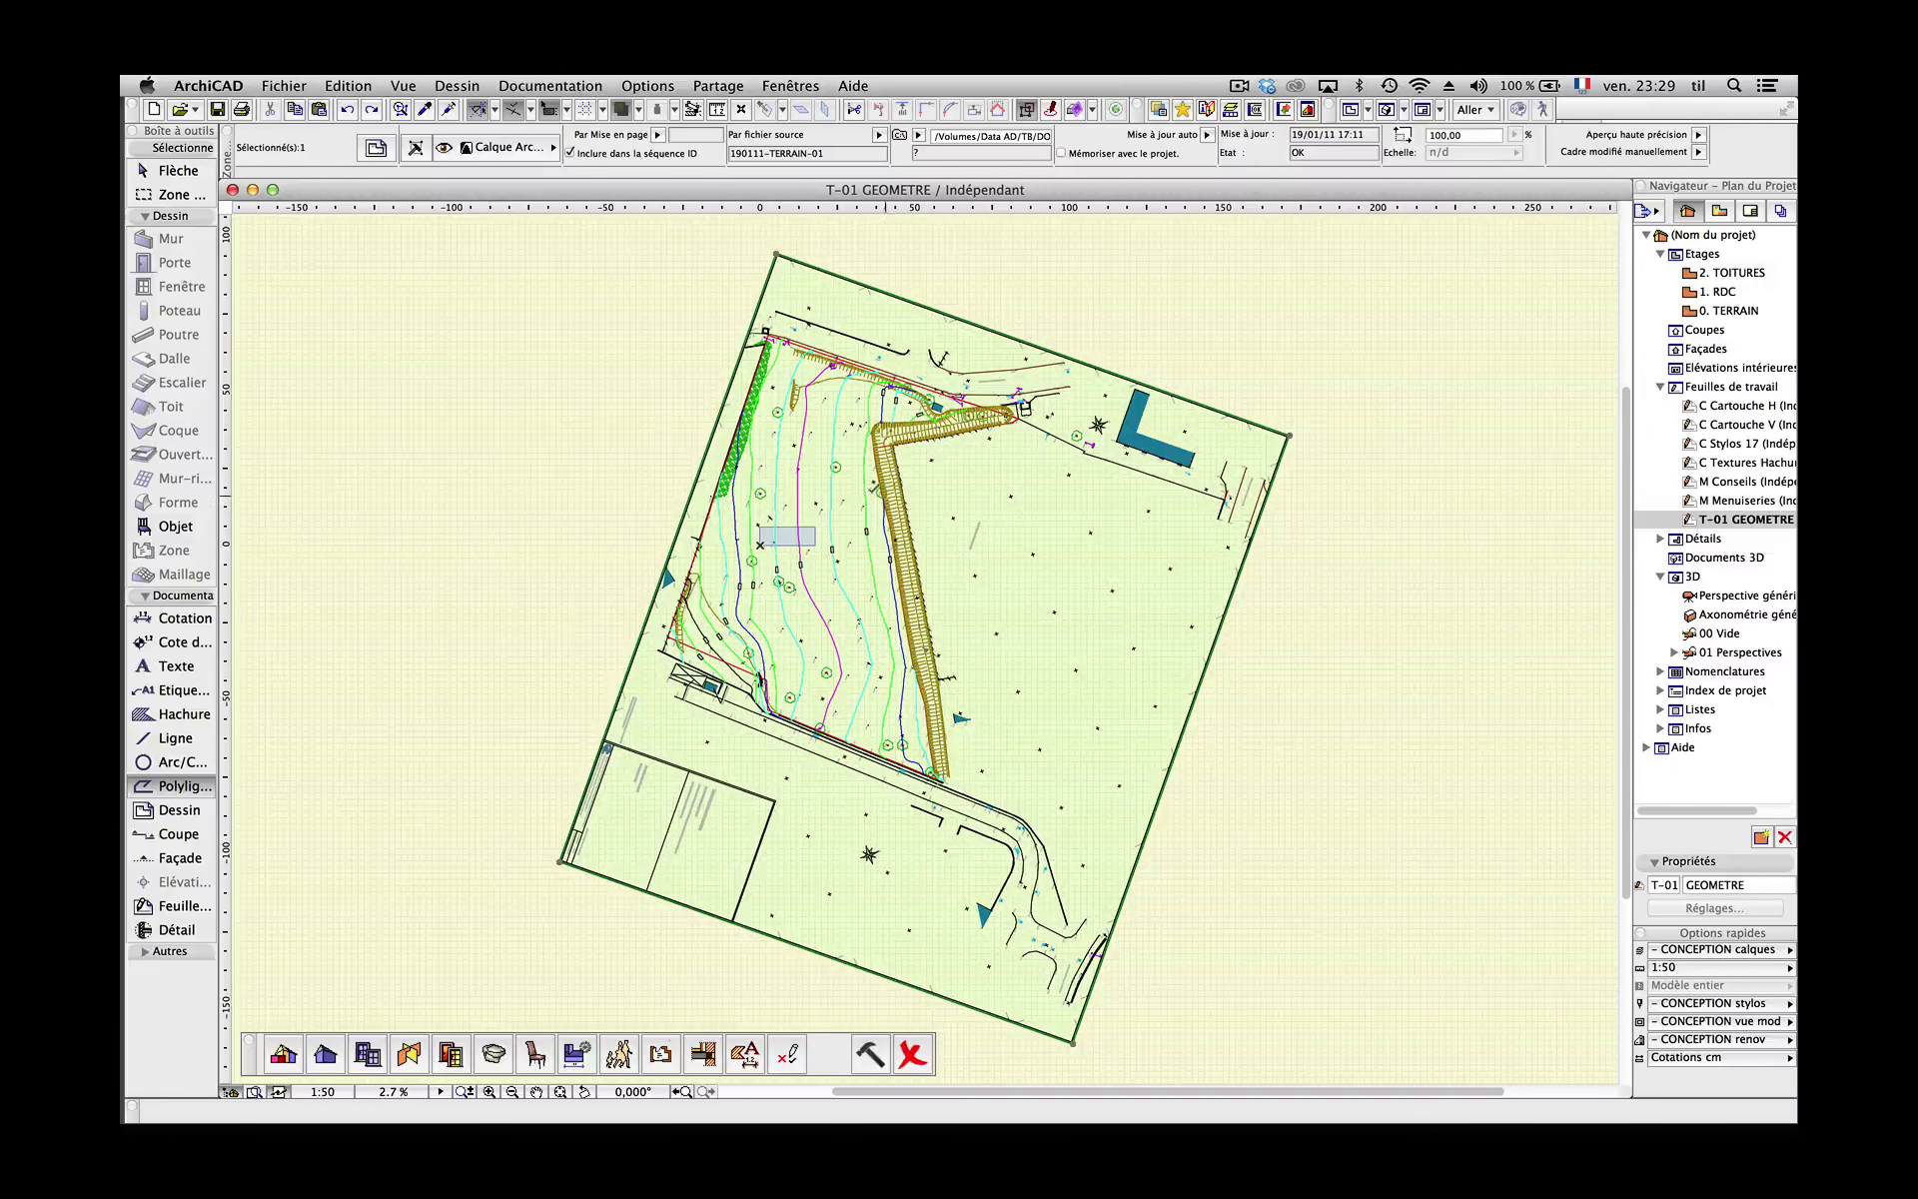
{"action": "scroll", "coordinate": [841, 518], "scroll_direction": "up", "scroll_amount": 3}
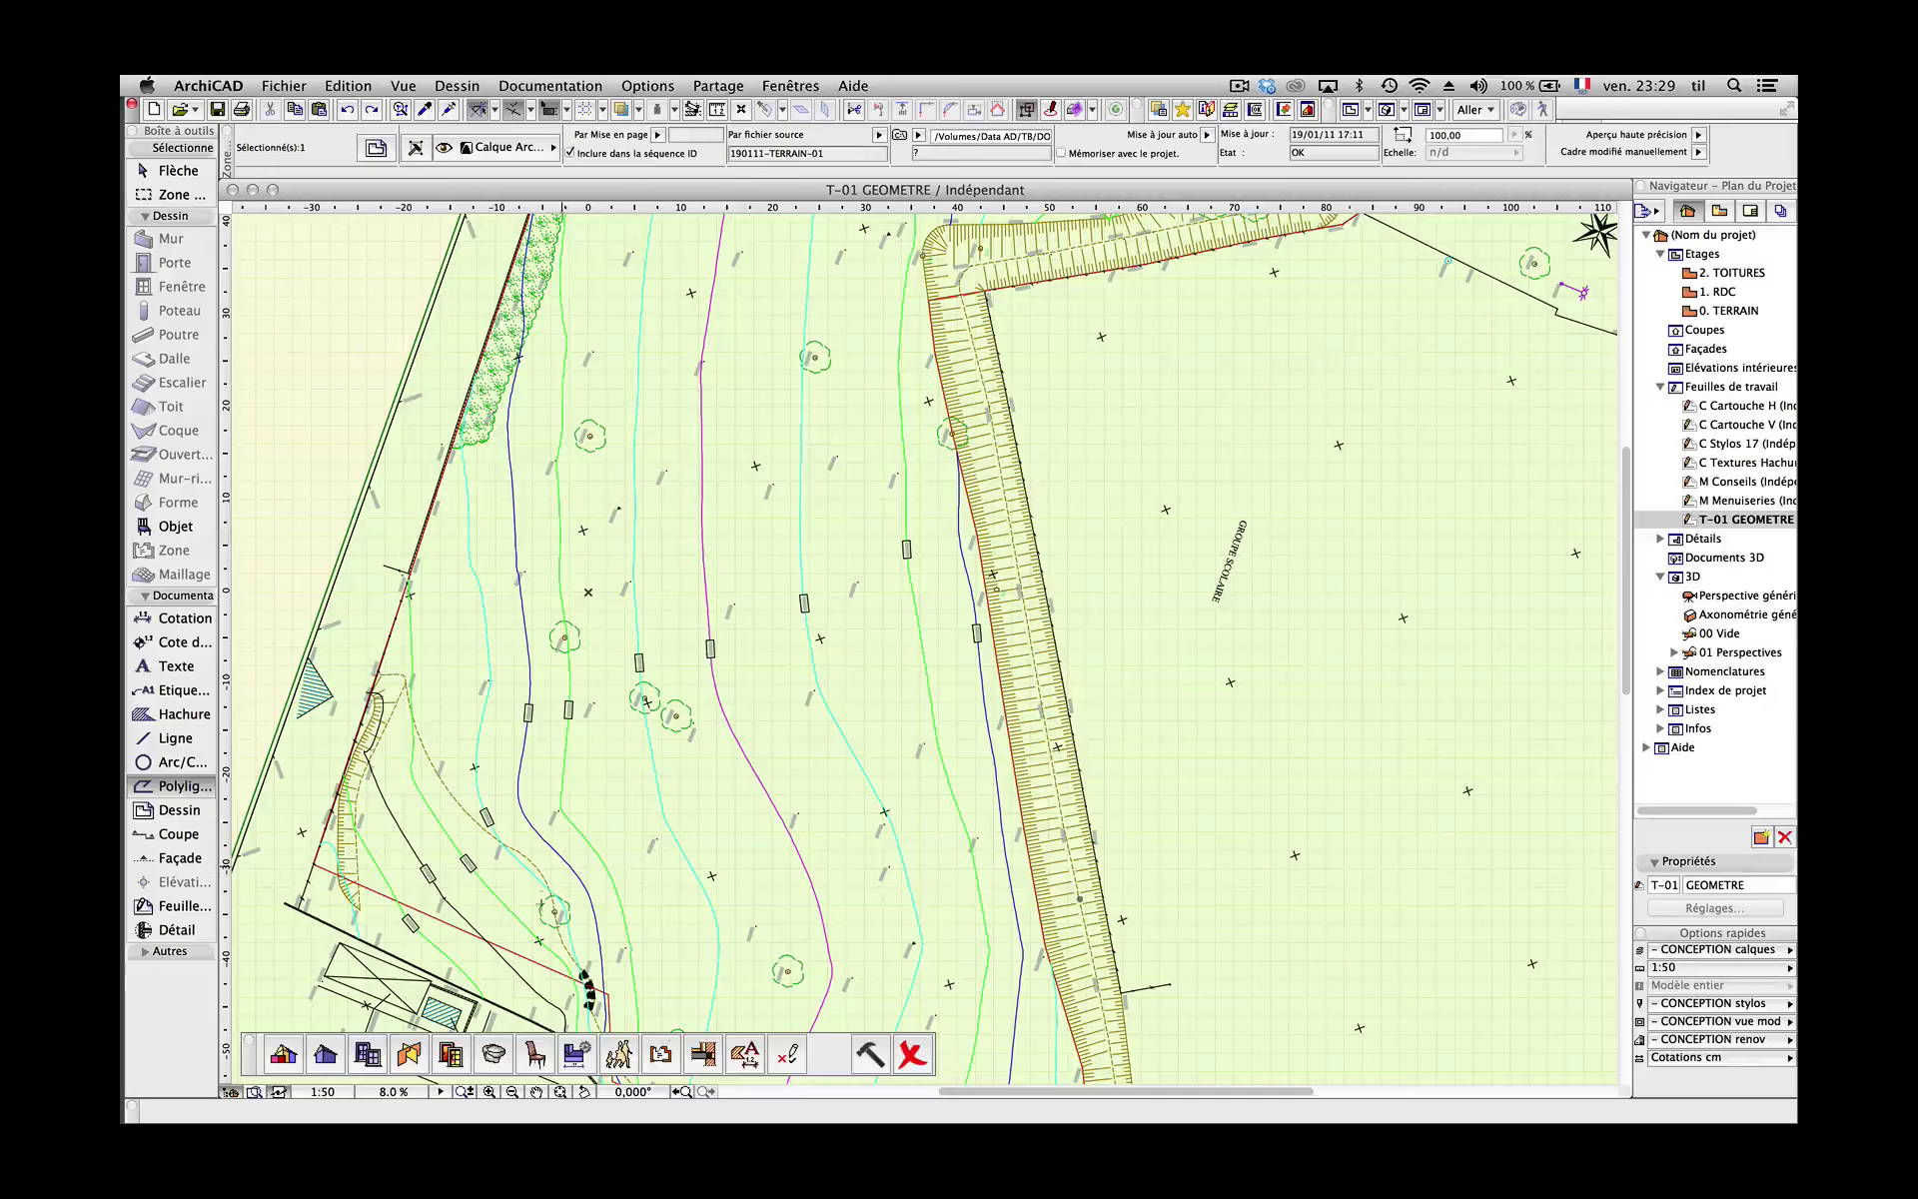
{"action": "left_click", "coordinate": [559, 1092]}
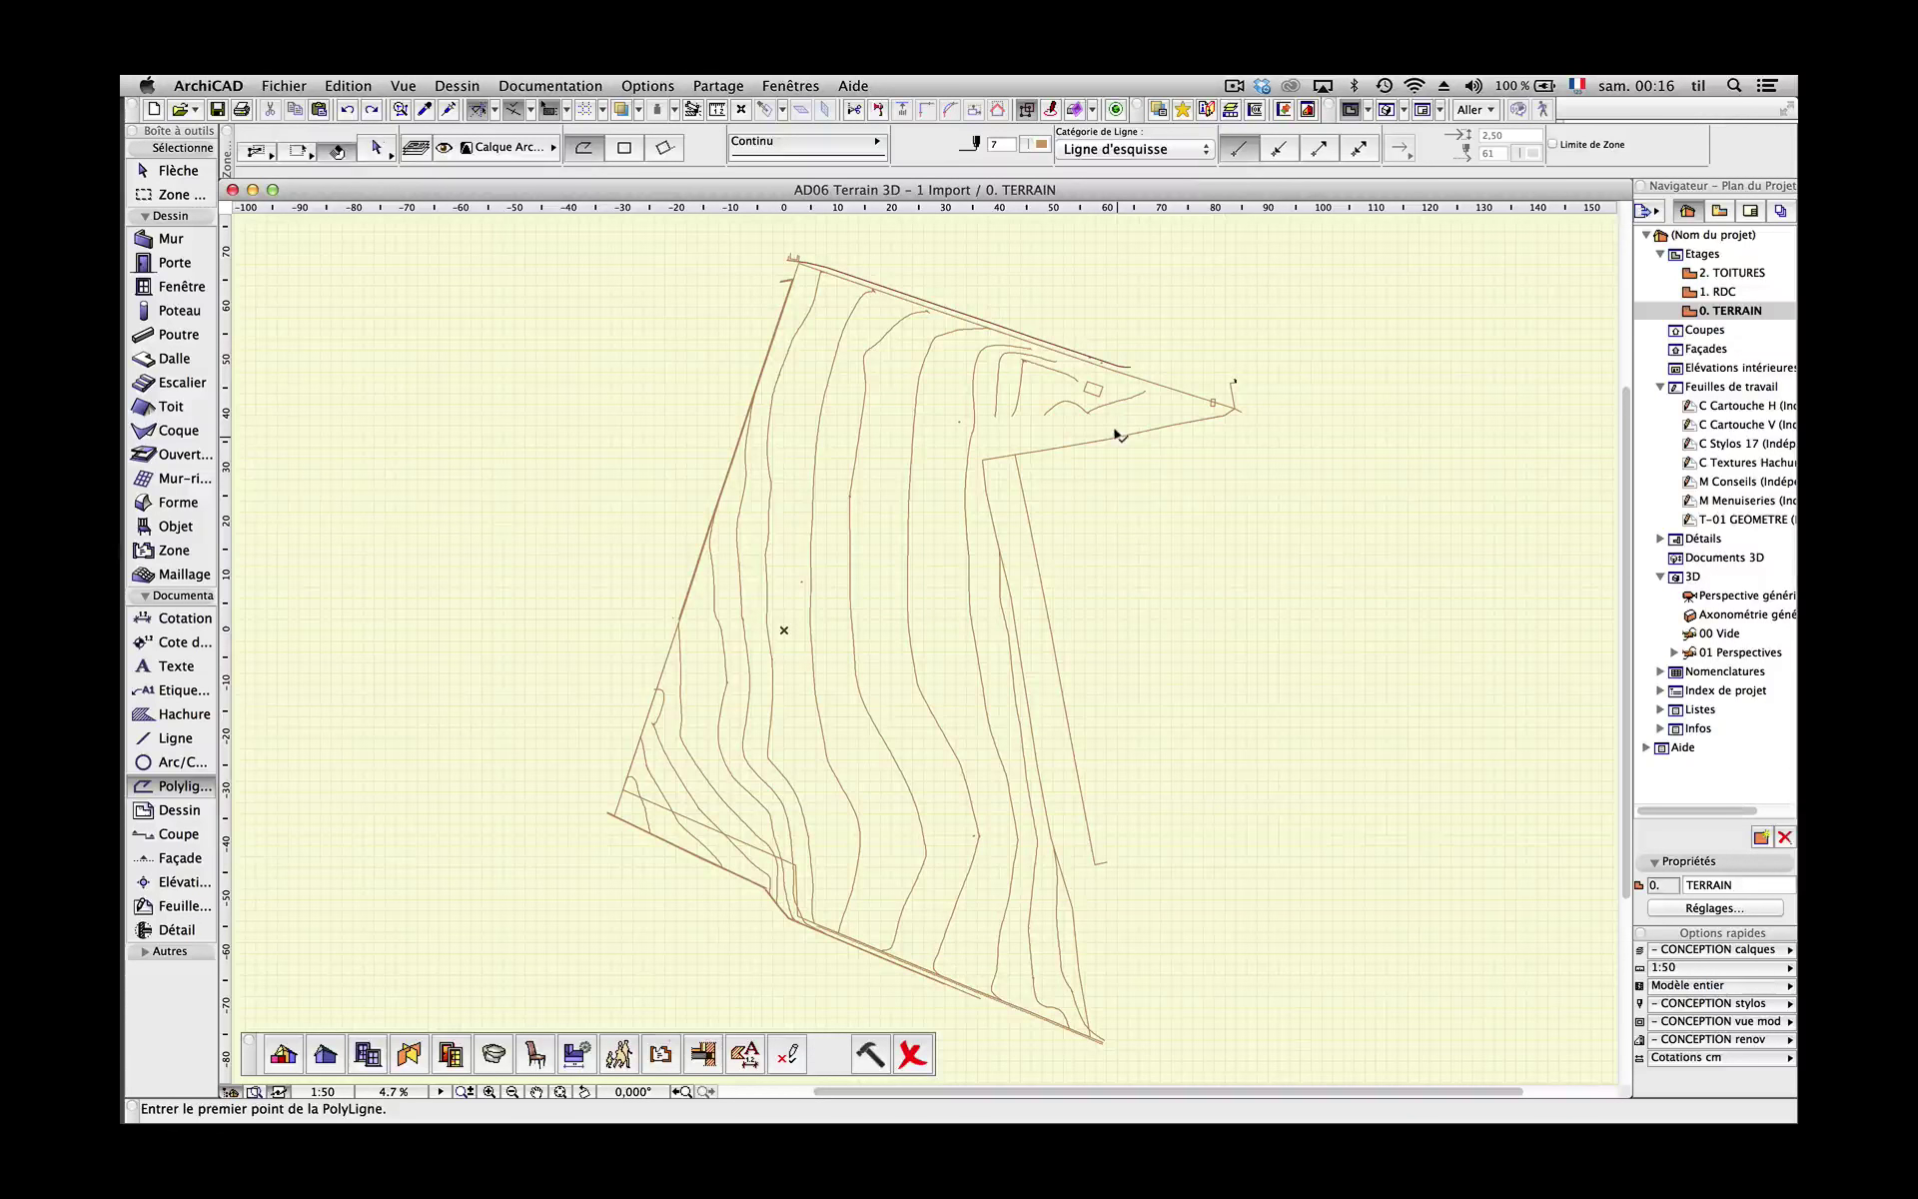
Display the T-01 GEOMETRE worksheet as a trace reference under the TERRAIN storey
{"action": "right_click", "coordinate": [1714, 406]}
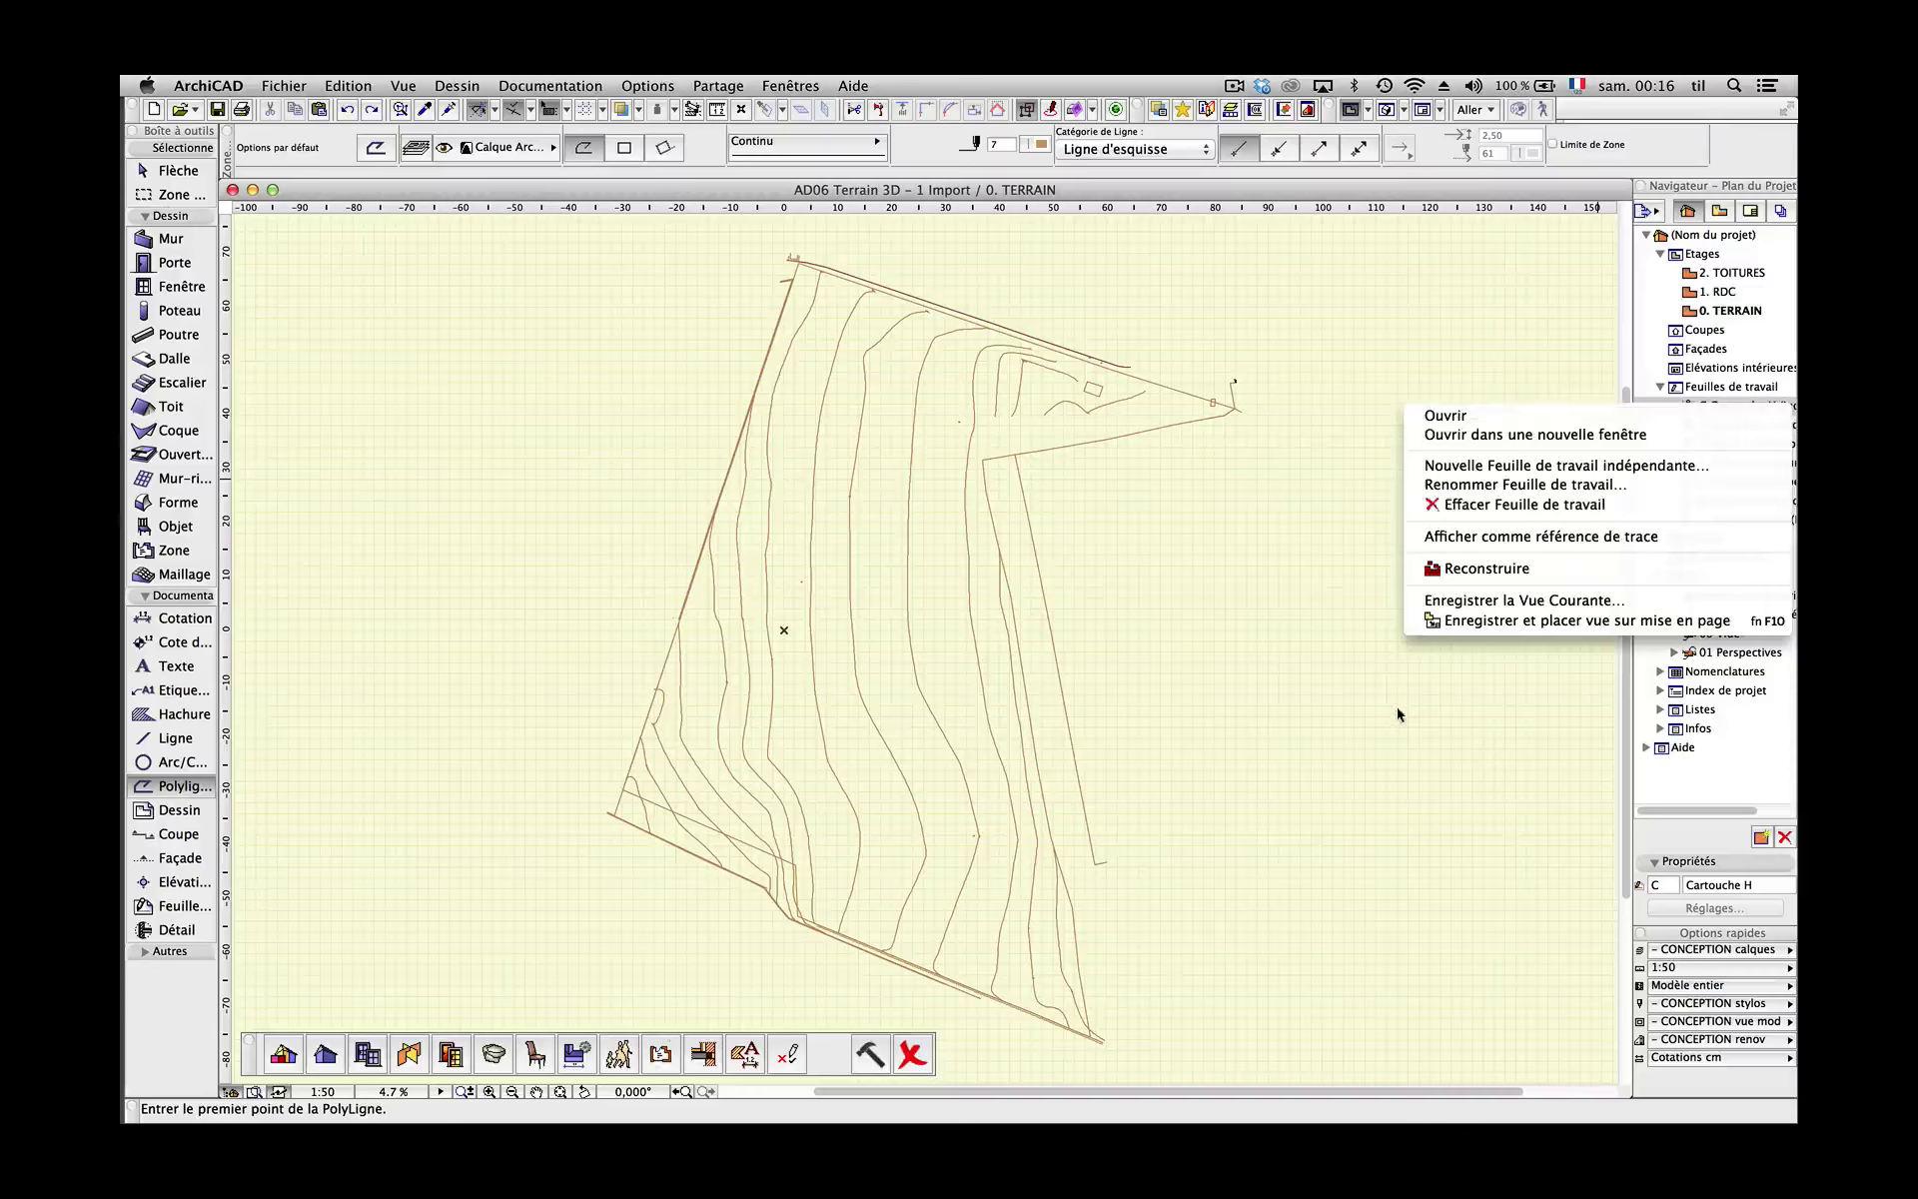
{"action": "left_click", "coordinate": [1743, 557]}
{"action": "right_click", "coordinate": [1734, 519]}
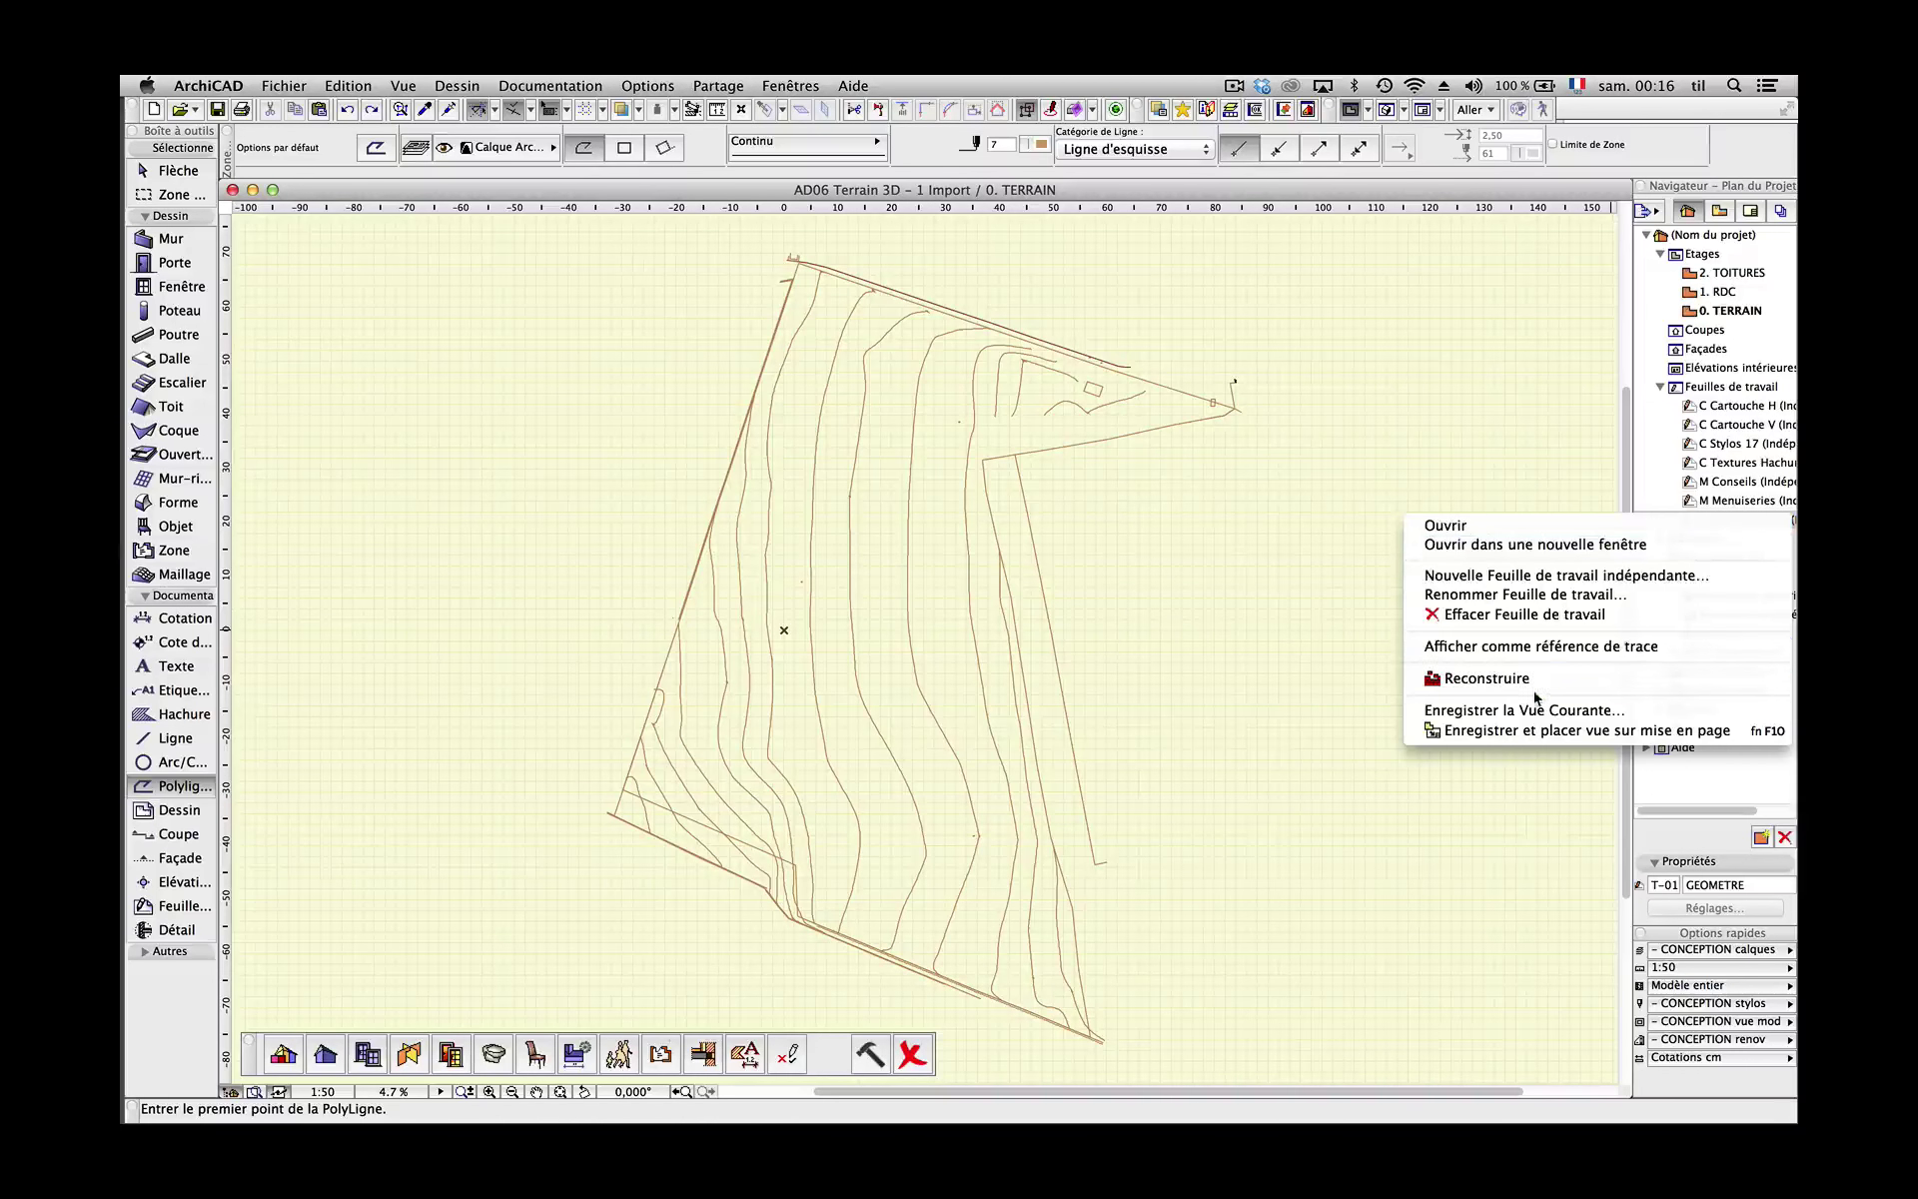
{"action": "left_click", "coordinate": [1488, 647]}
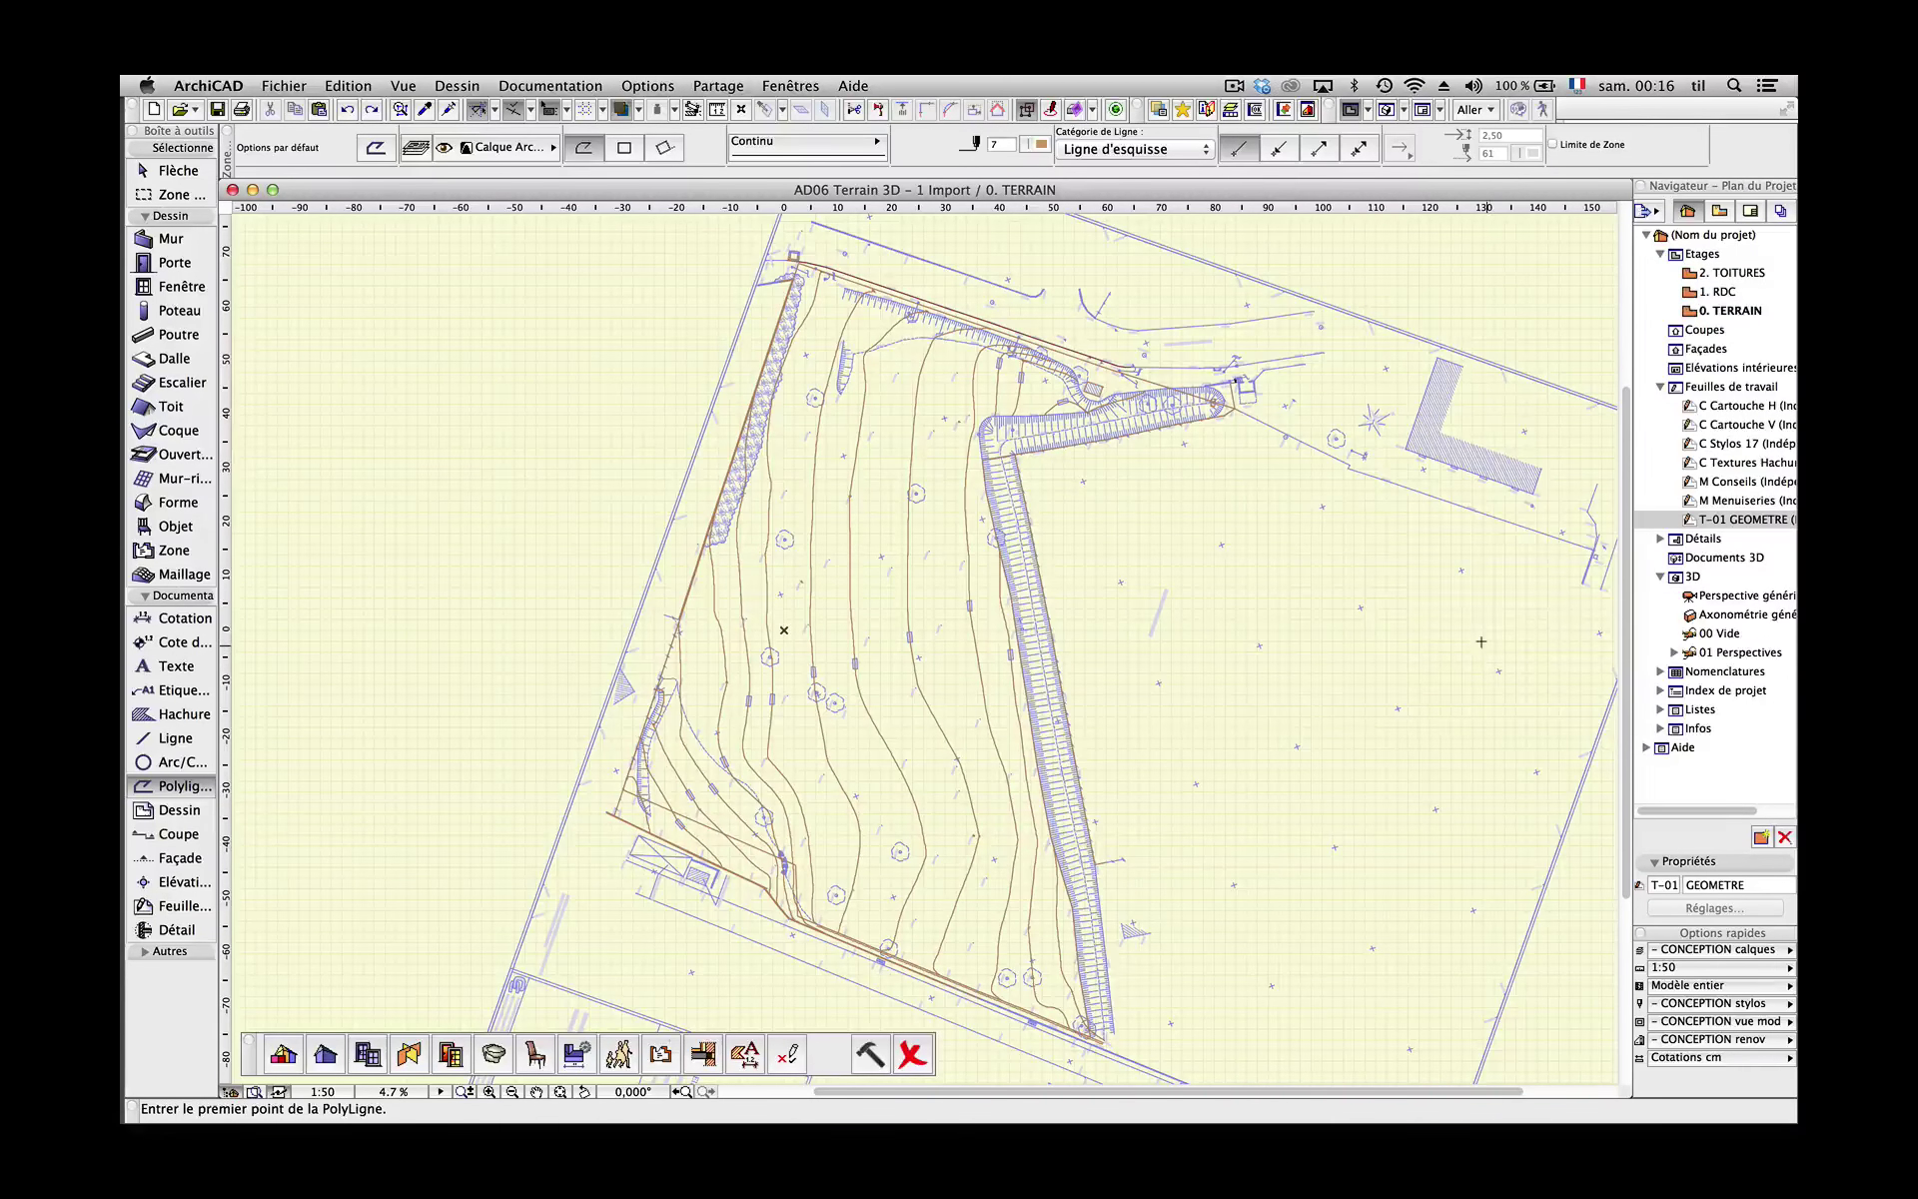
Examine the traced survey's spot elevations beside the cleaned contour lines, around the trees and along the embankment
{"action": "scroll", "coordinate": [783, 629], "scroll_direction": "up", "scroll_amount": 5}
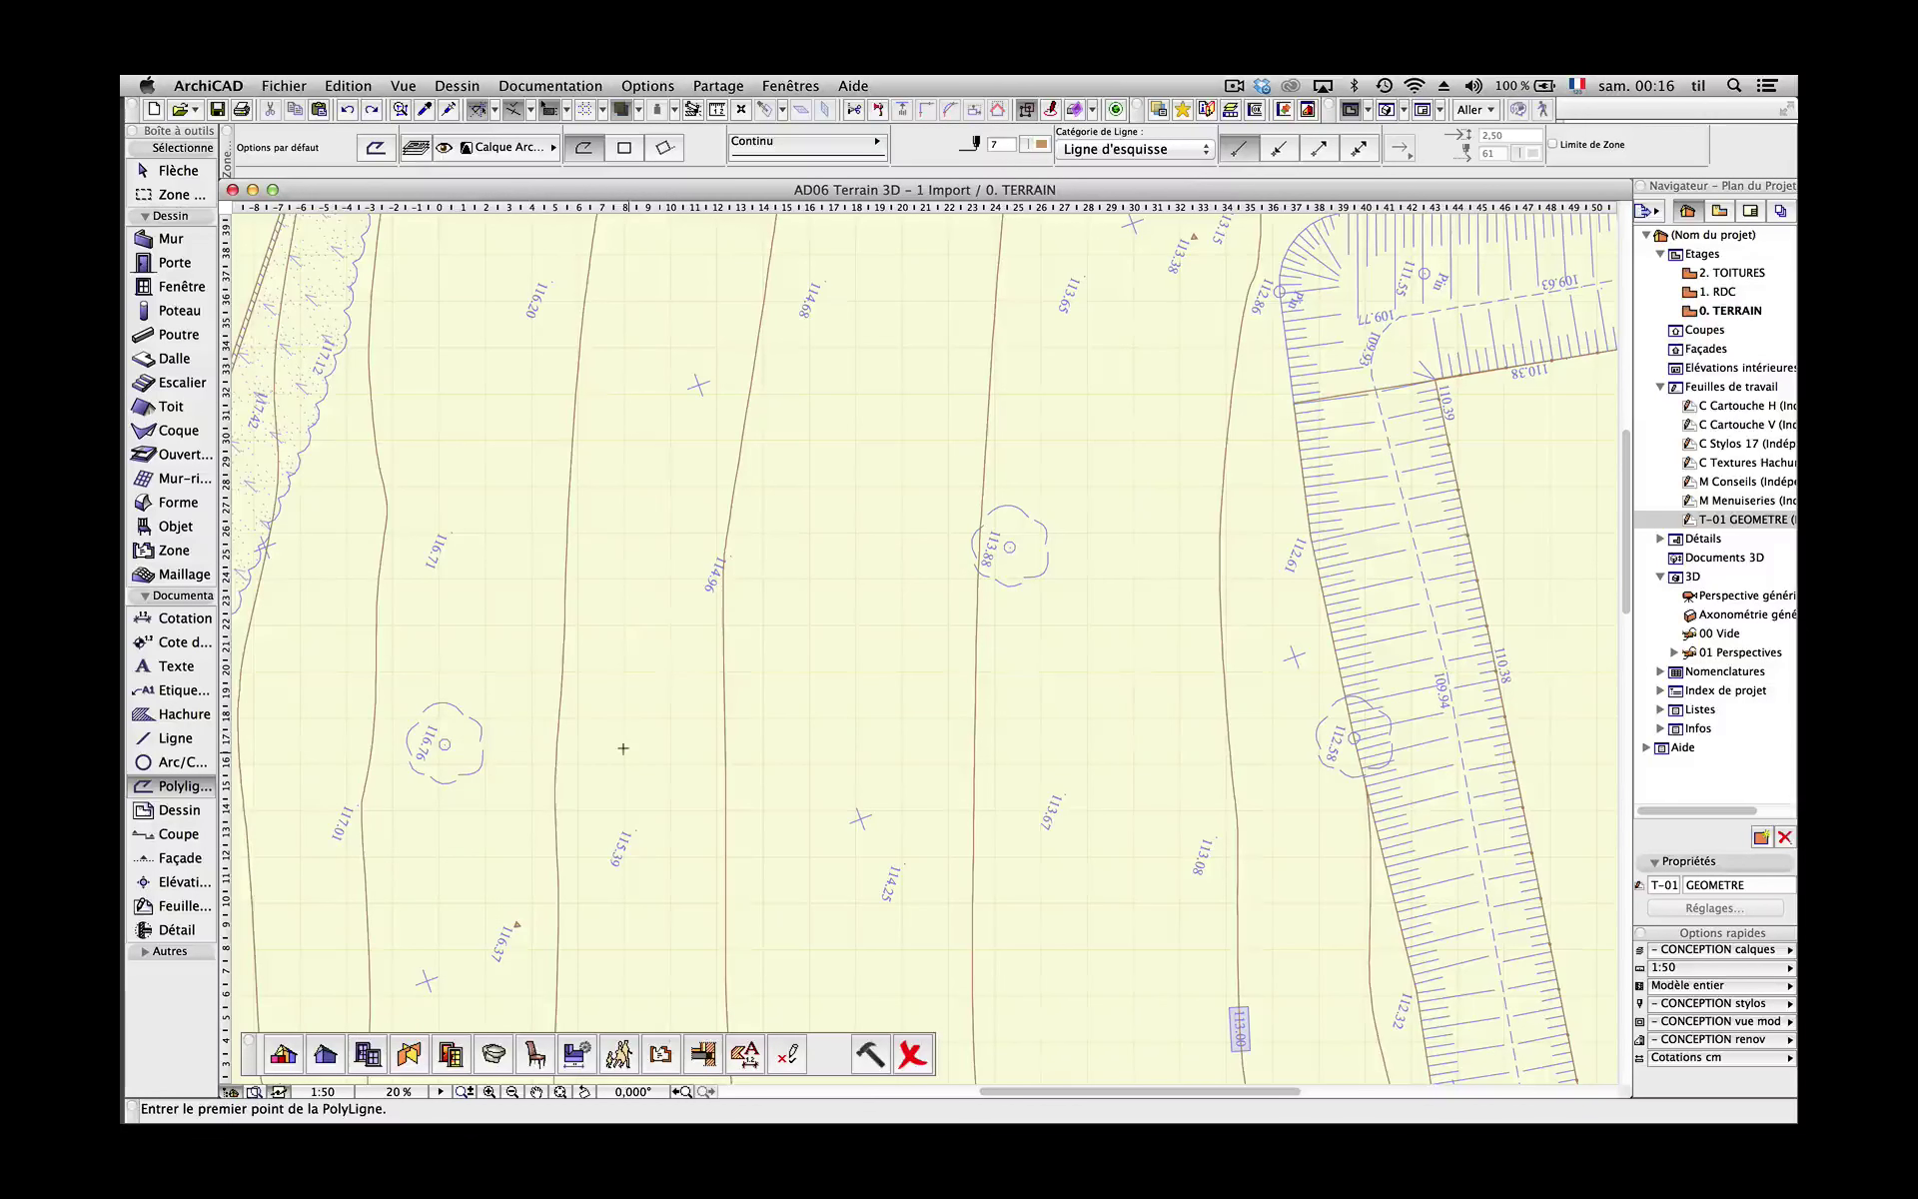
{"action": "scroll", "coordinate": [628, 749], "scroll_direction": "down", "scroll_amount": 3}
{"action": "scroll", "coordinate": [768, 595], "scroll_direction": "up", "scroll_amount": 4}
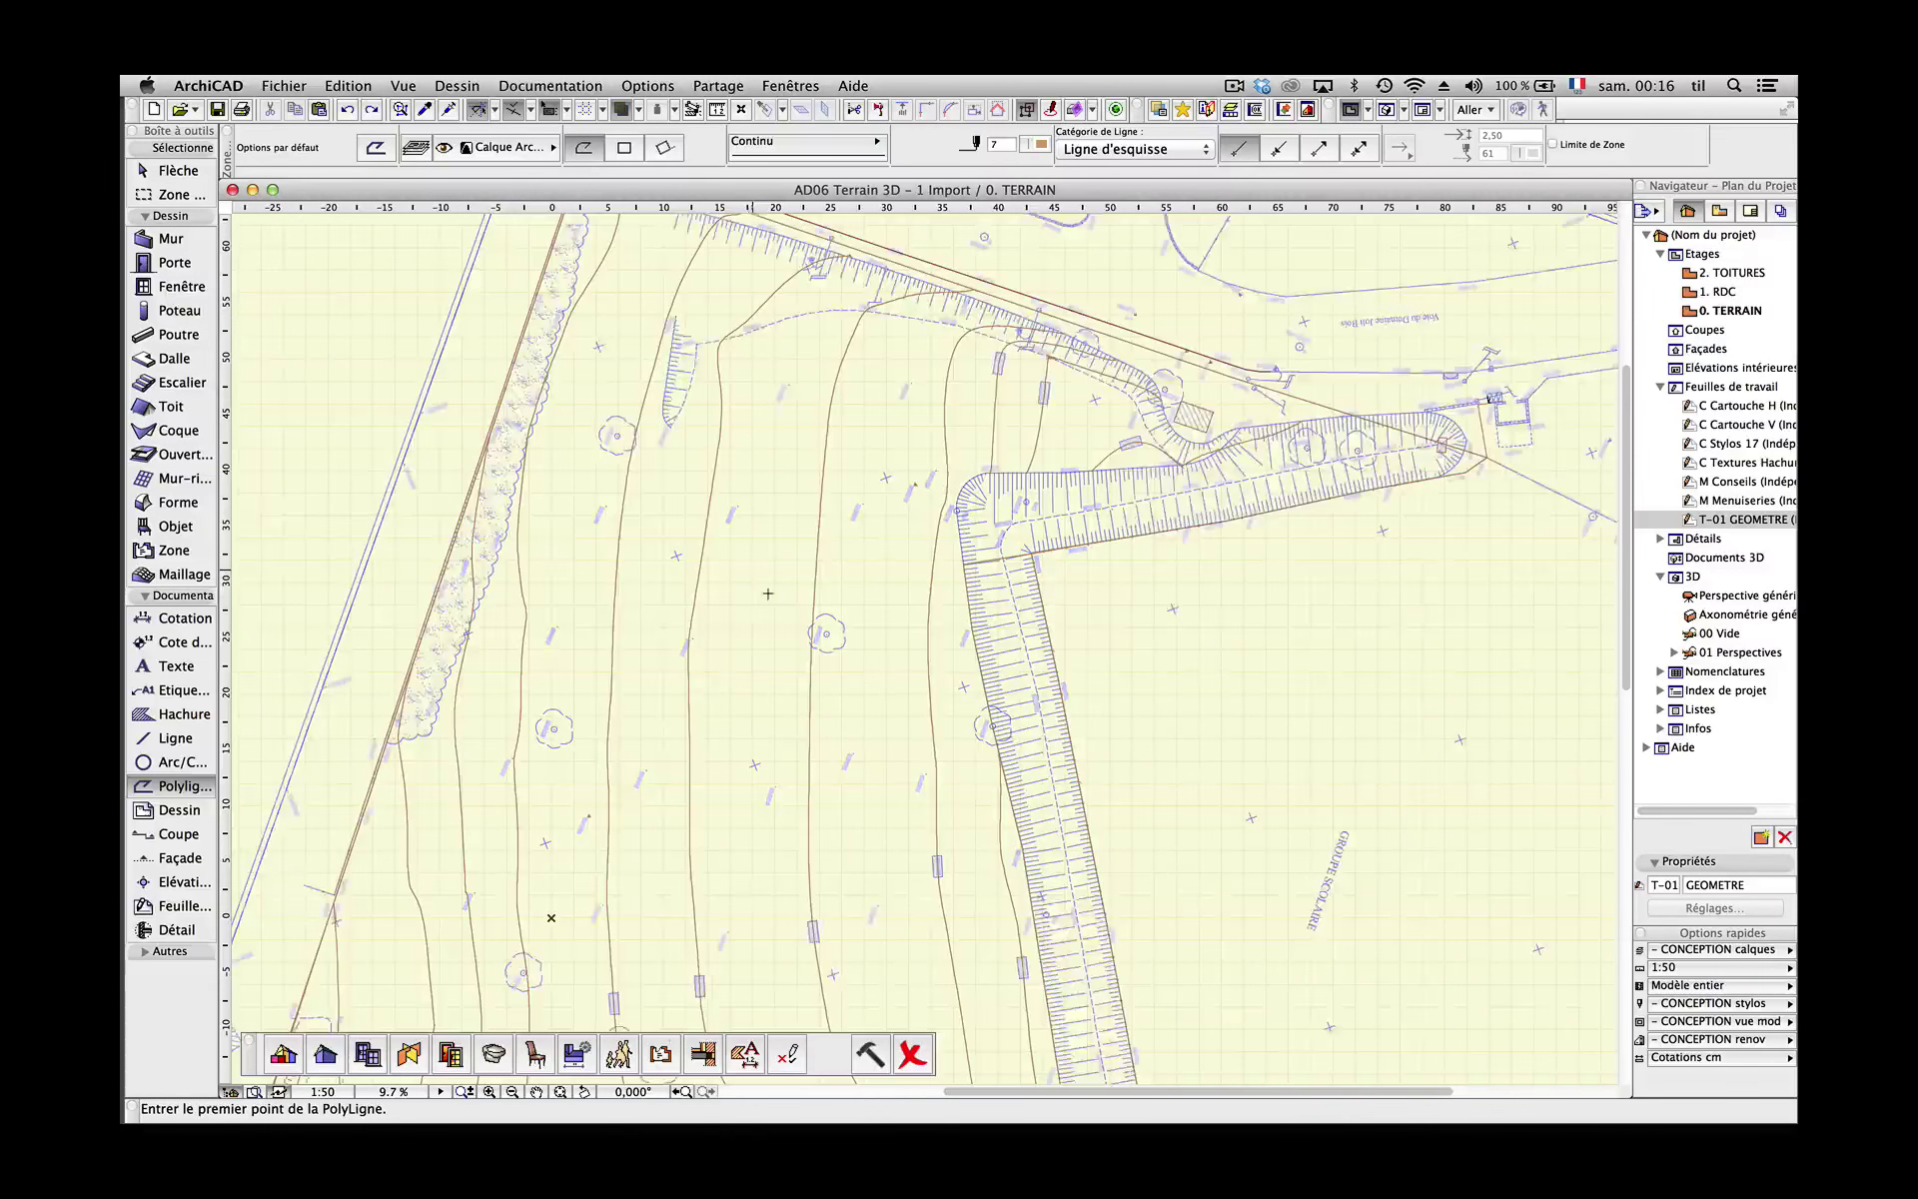
{"action": "scroll", "coordinate": [768, 594], "scroll_direction": "up", "scroll_amount": 3}
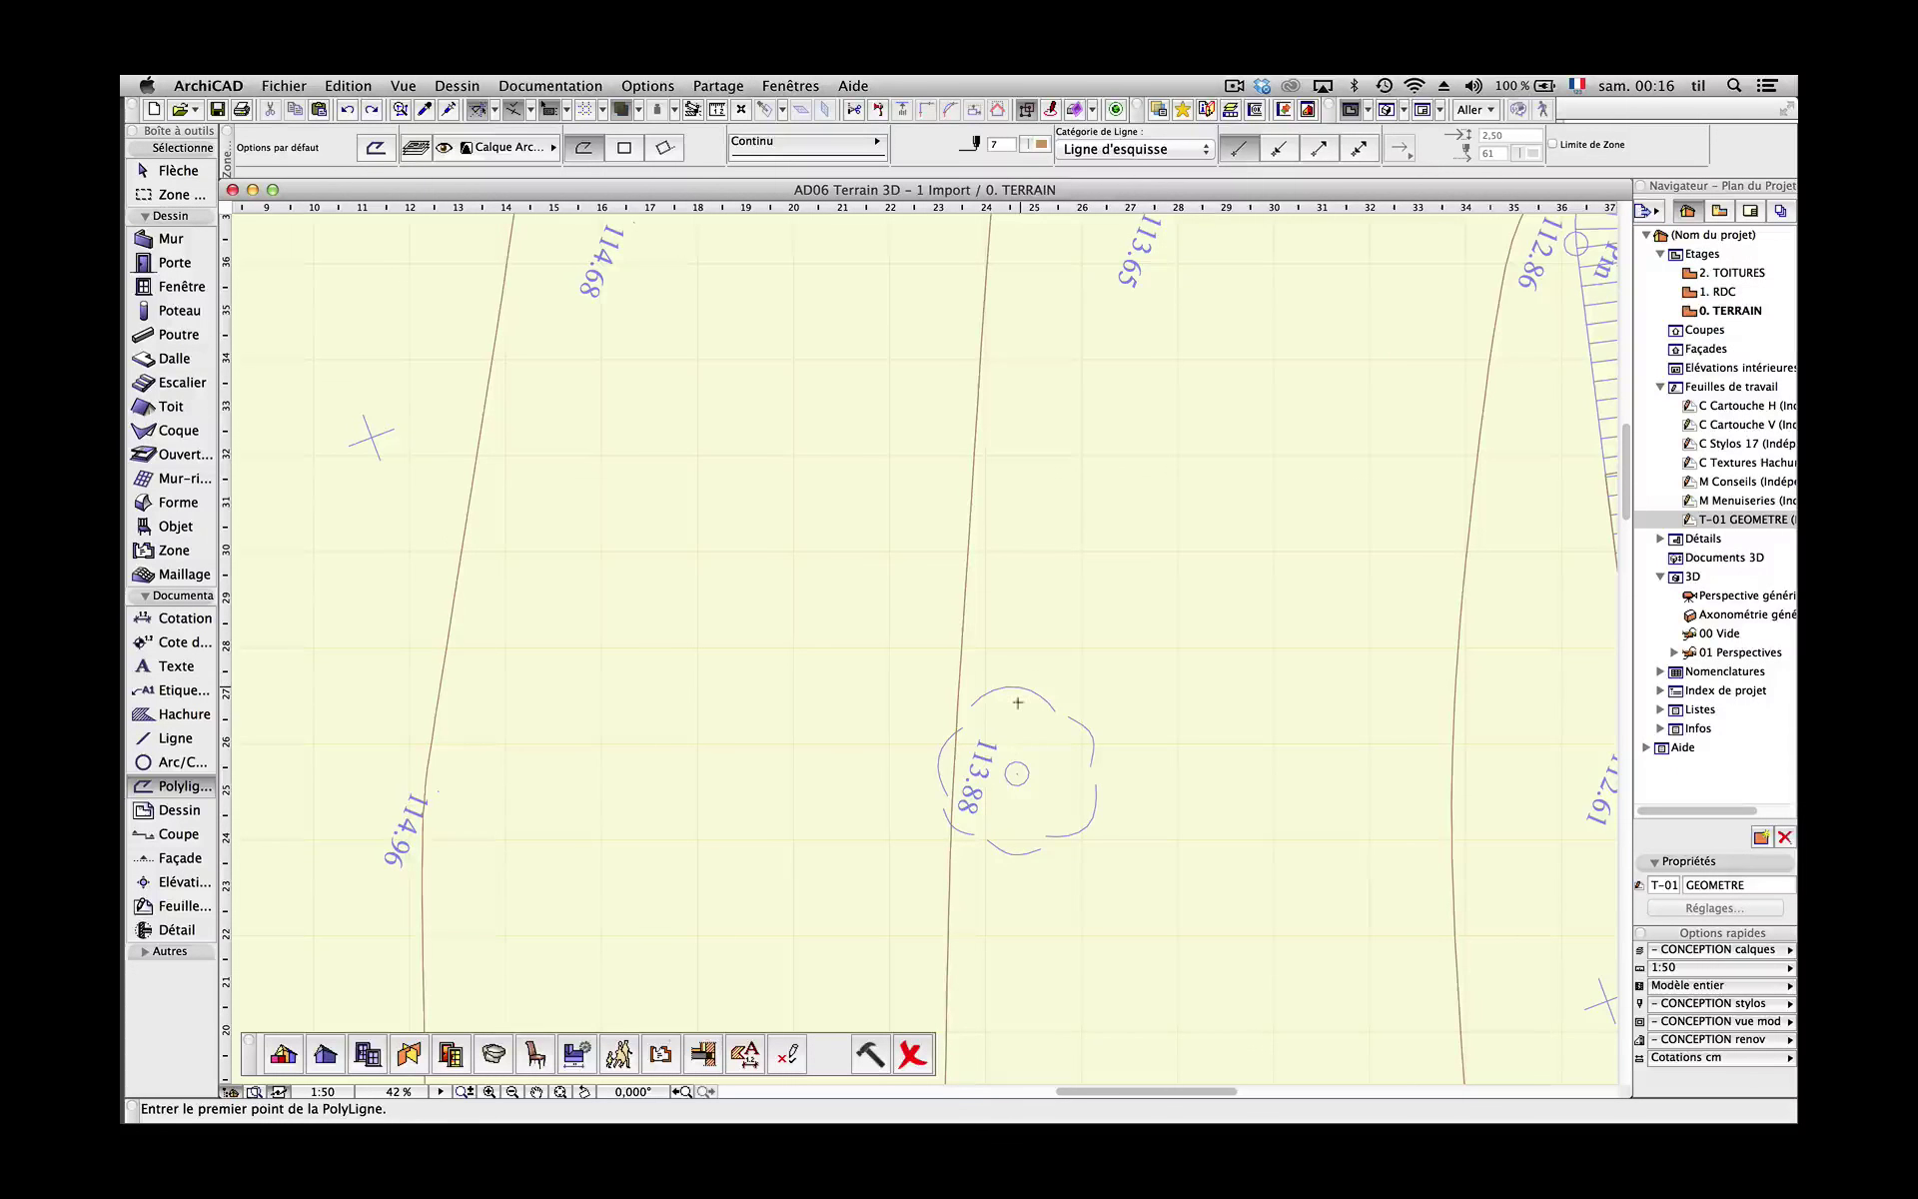
{"action": "scroll", "coordinate": [1016, 764], "scroll_direction": "down", "scroll_amount": 8}
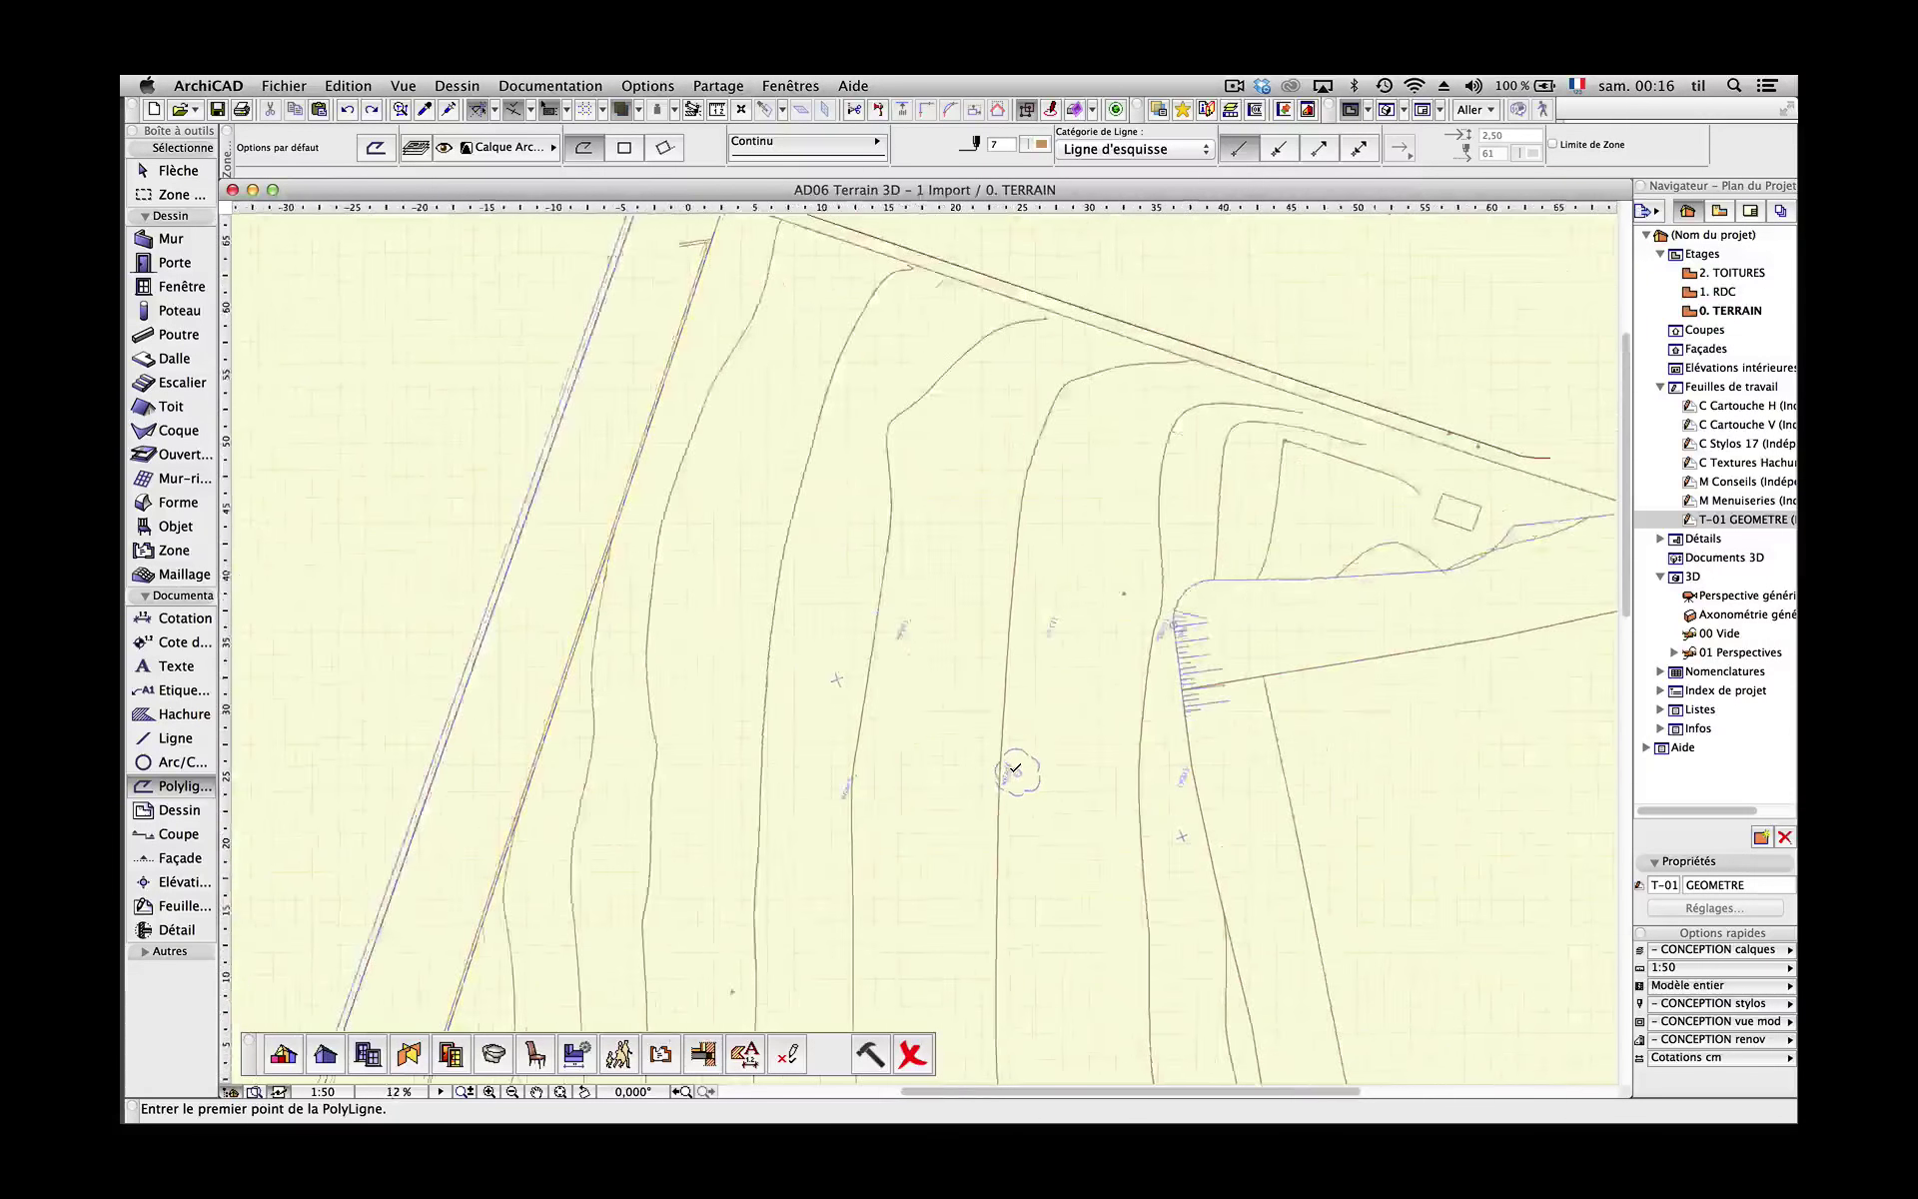
{"action": "middle_click_drag", "start_coordinate": [901, 735], "coordinate": [902, 509]}
{"action": "scroll", "coordinate": [899, 511], "scroll_direction": "down", "scroll_amount": 1}
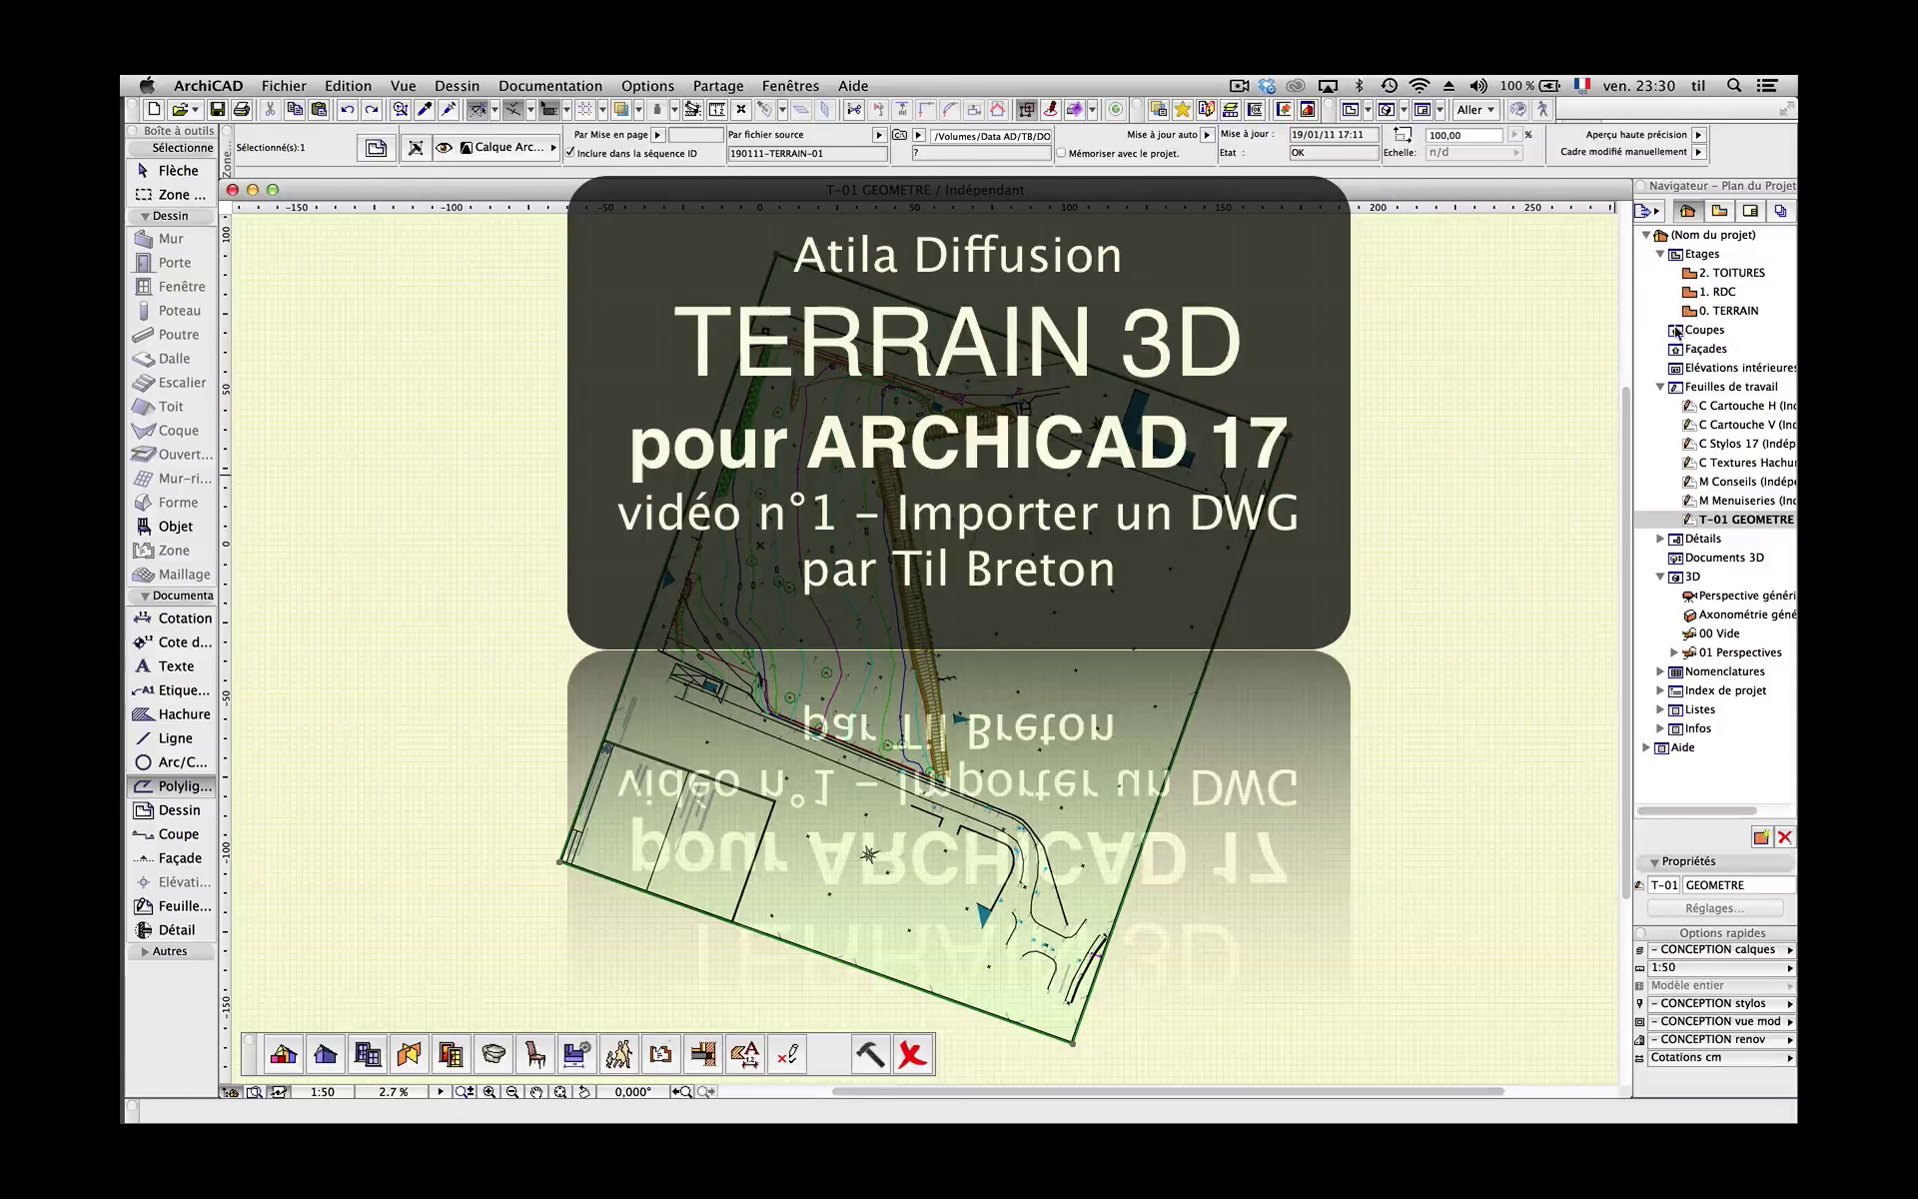
Return from the T-01 GEOMETRE worksheet to the TERRAIN storey
{"action": "double_click", "coordinate": [1701, 310]}
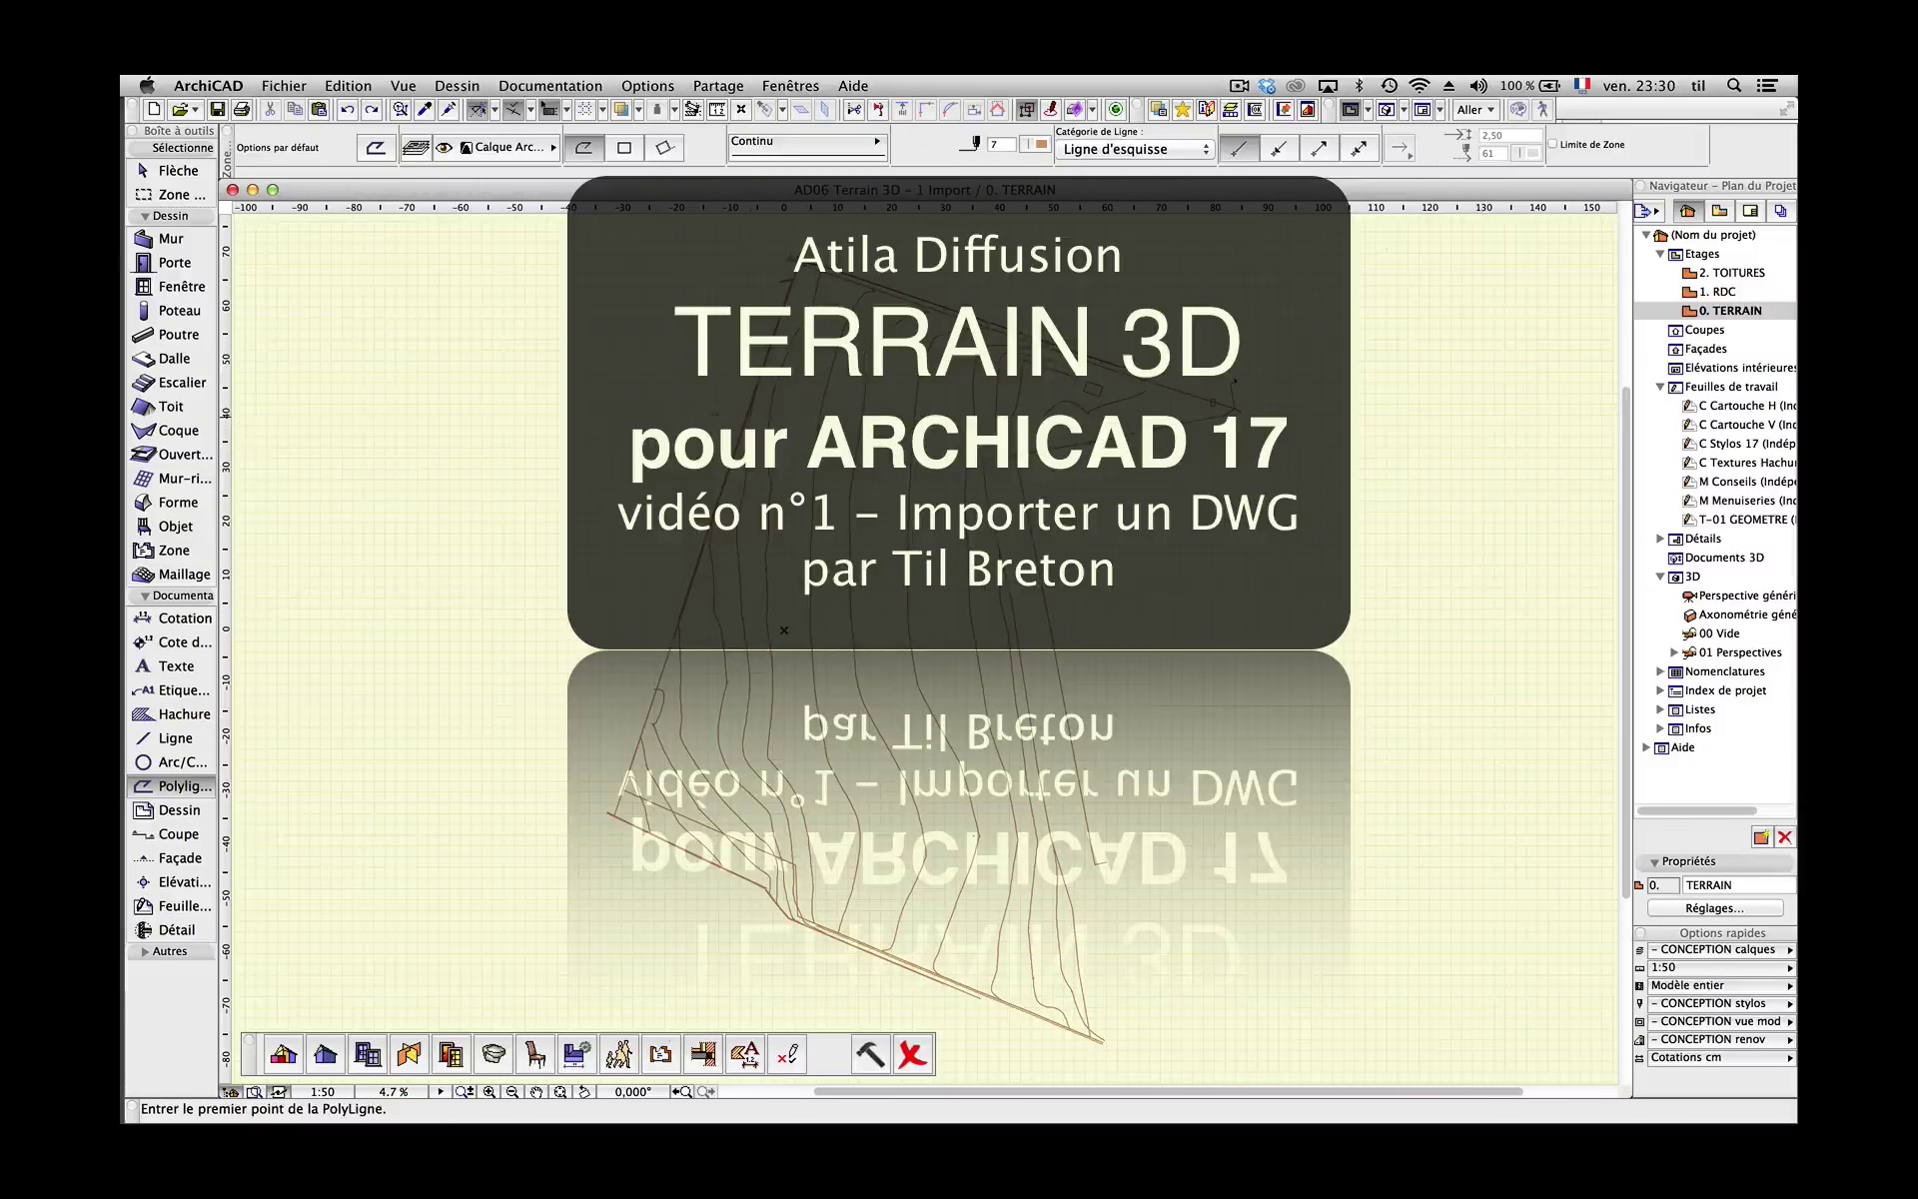